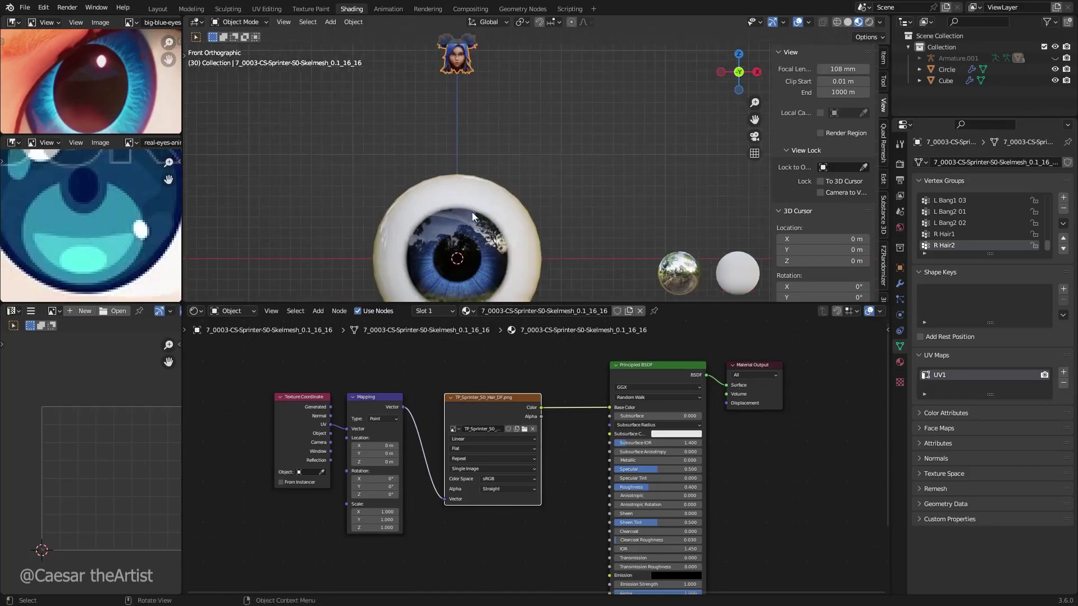
# Switch to the browser, examine the Neon - Valorant model page on Sketchfab and its details, and return to Blender.
pyautogui.scroll(3, 483, 82)
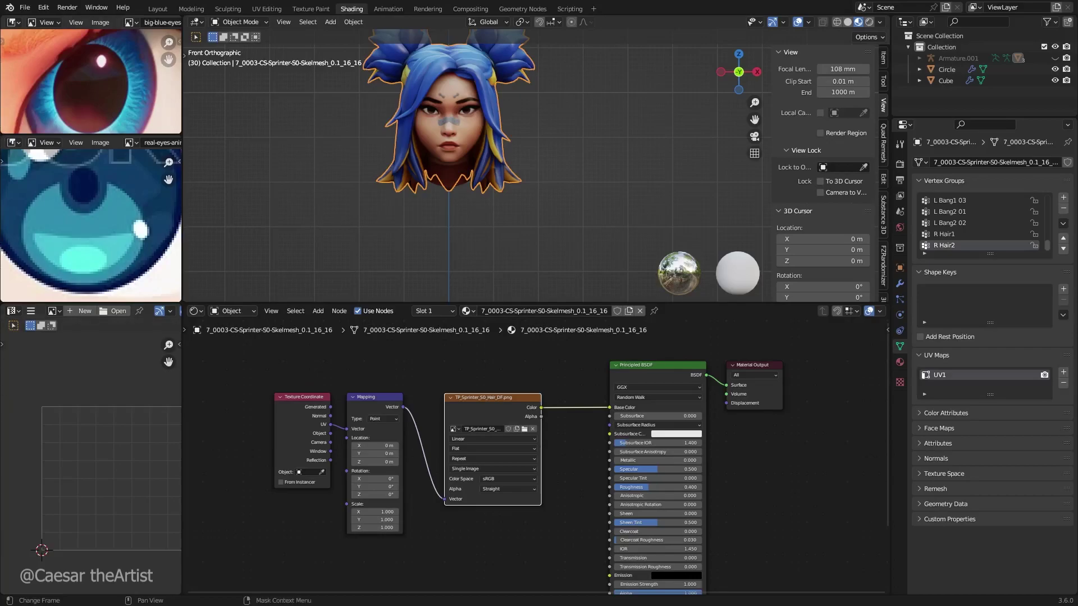
pyautogui.click(395, 595)
pyautogui.moveTo(551, 236); pyautogui.dragTo(431, 155)
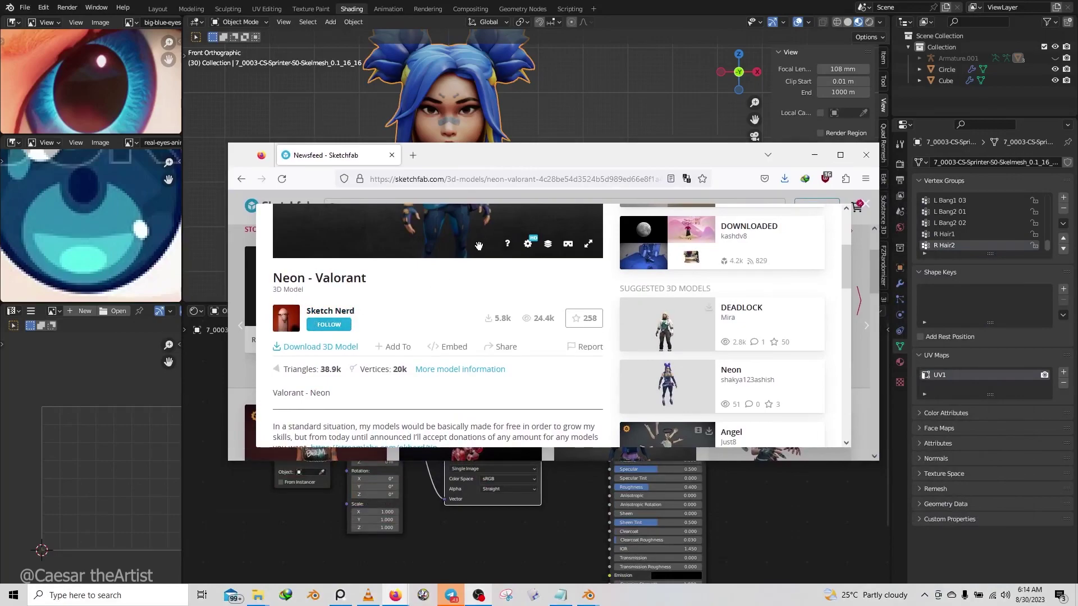
pyautogui.scroll(3, 541, 309)
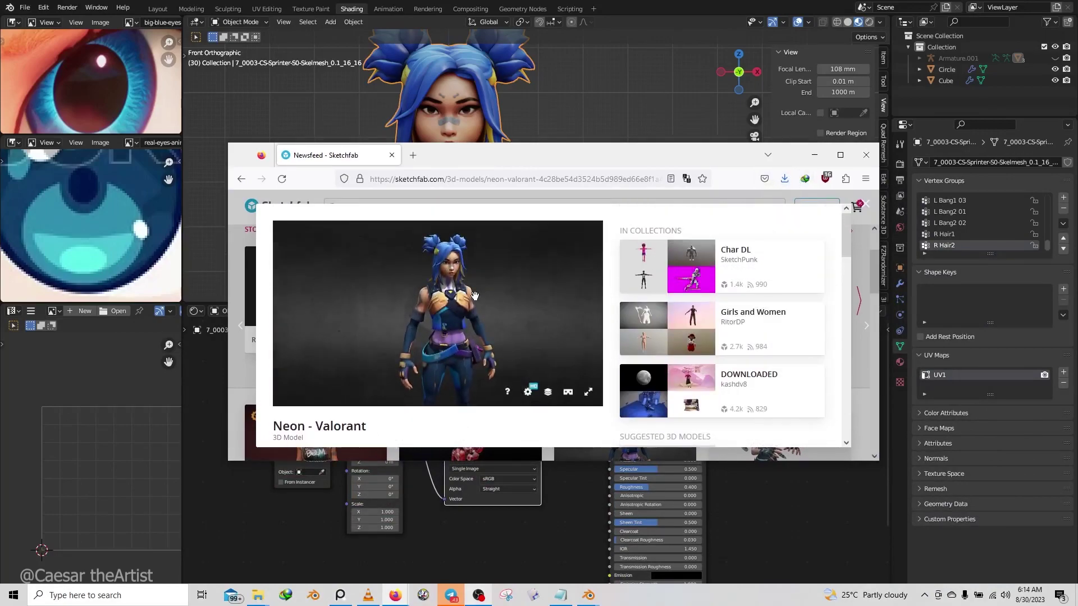
pyautogui.scroll(-1, 472, 302)
pyautogui.scroll(-1, 447, 311)
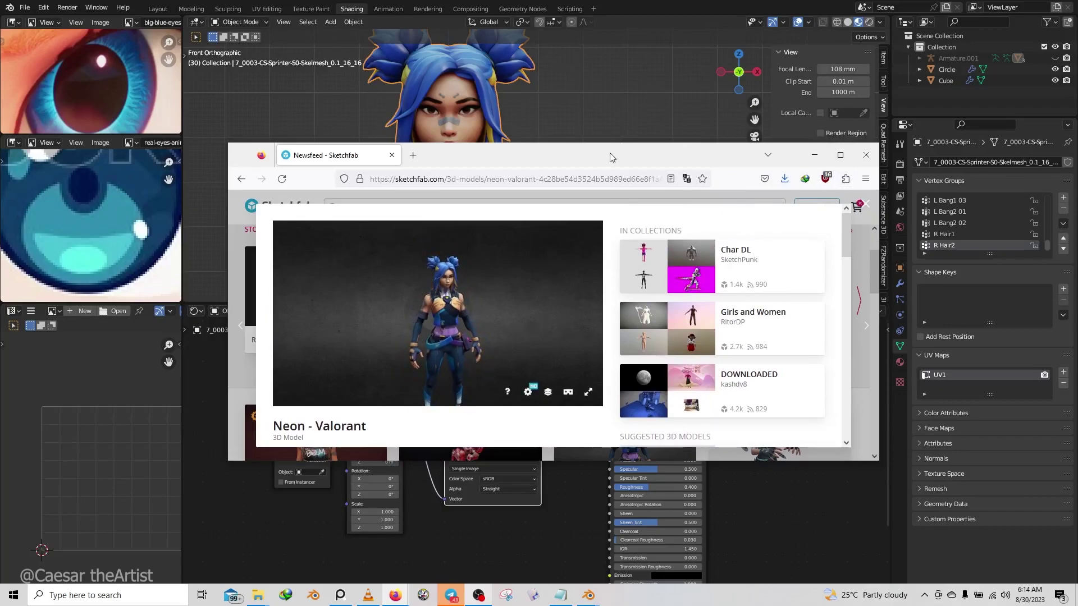
pyautogui.moveTo(540, 270); pyautogui.dragTo(507, 350)
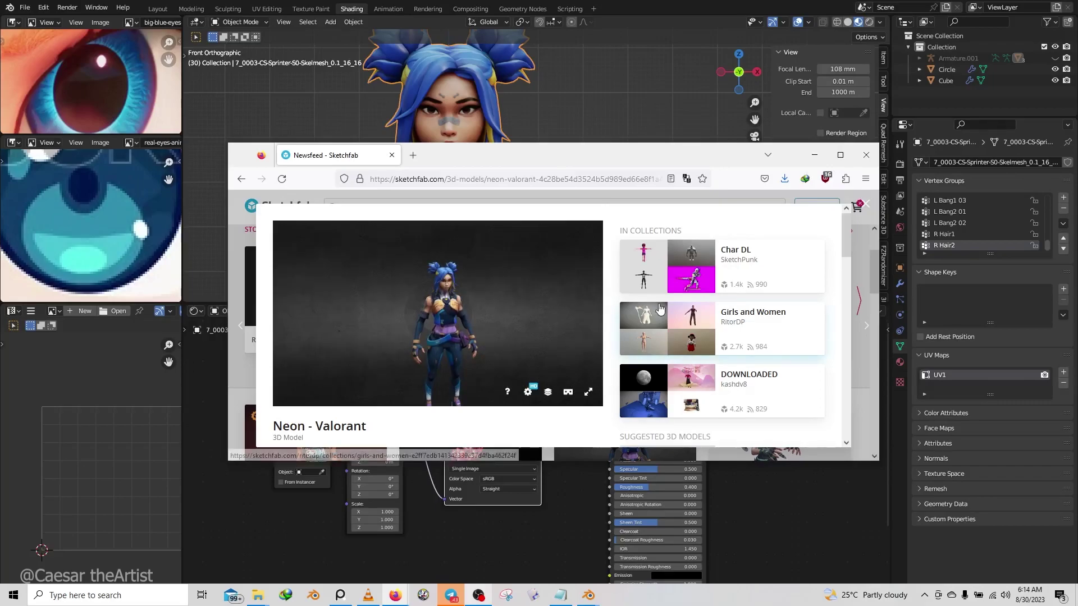
pyautogui.scroll(-3, 426, 365)
pyautogui.scroll(2, 413, 358)
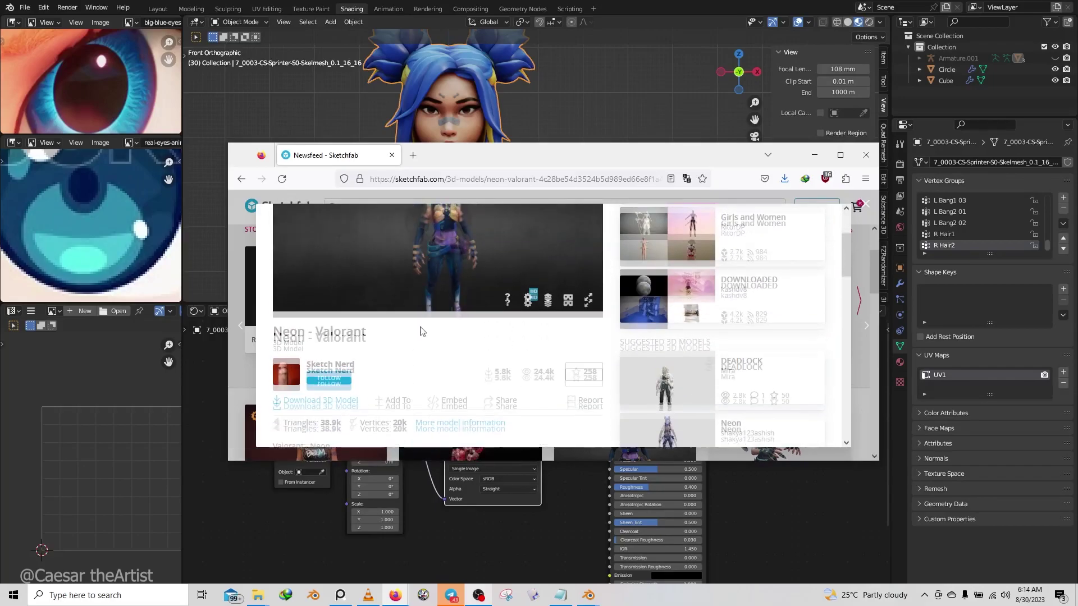
pyautogui.scroll(2, 439, 337)
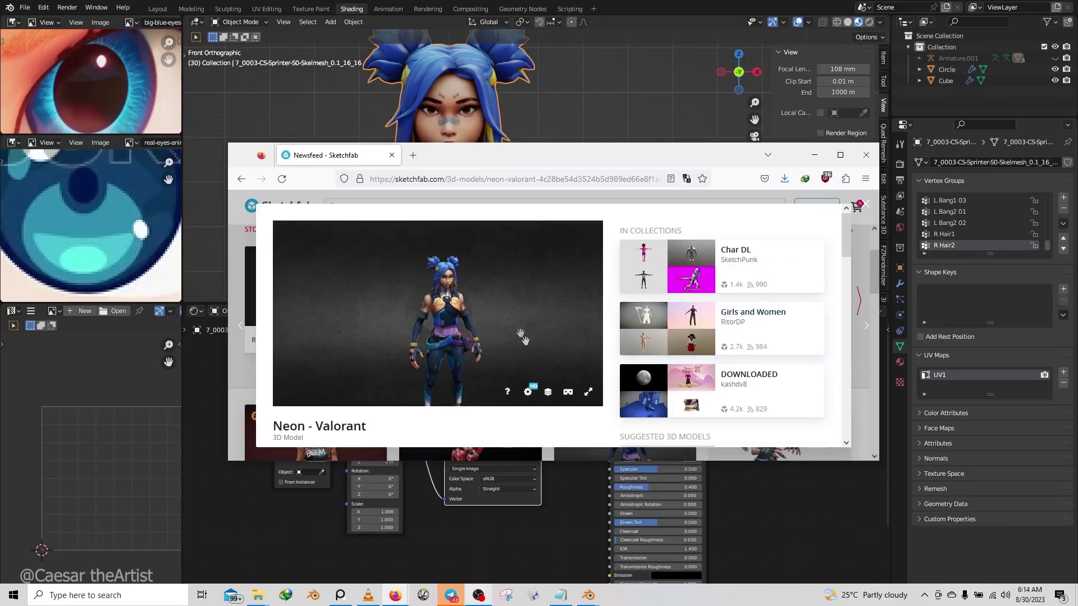
pyautogui.moveTo(523, 337); pyautogui.dragTo(372, 399)
pyautogui.scroll(-4, 643, 358)
pyautogui.scroll(2, 644, 358)
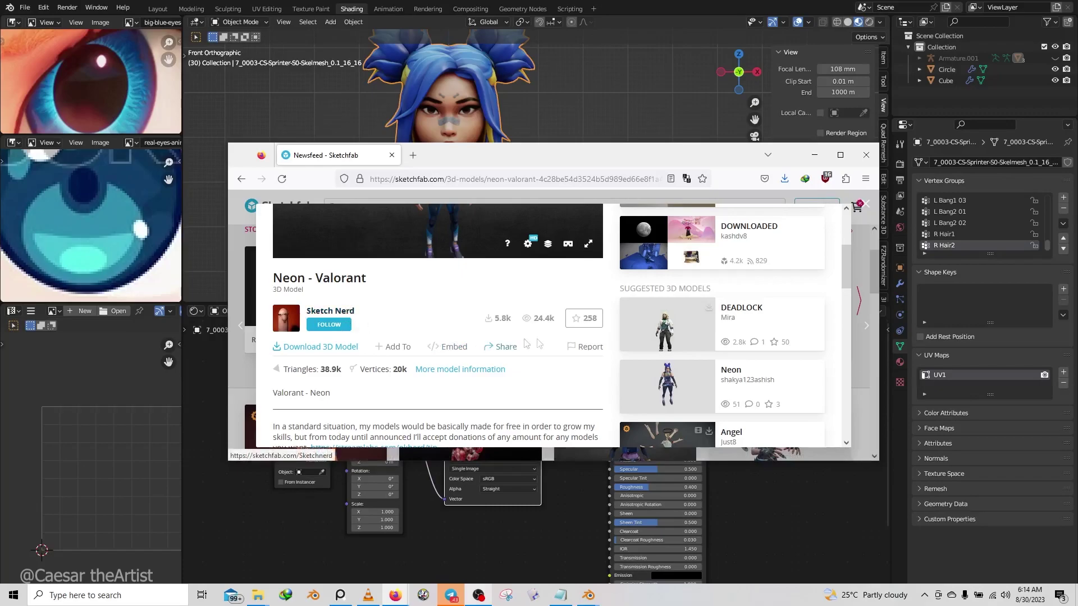
pyautogui.click(814, 155)
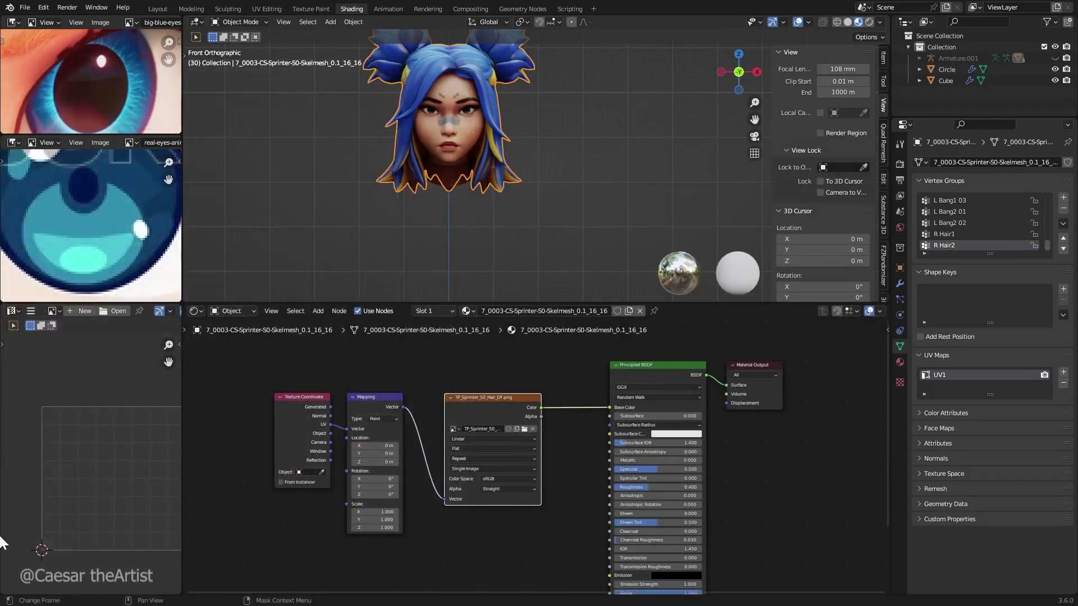
# Save the file and parent the iris Circle to the eyeball Cube with Object (Keep Transform).
pyautogui.scroll(-8, 481, 228)
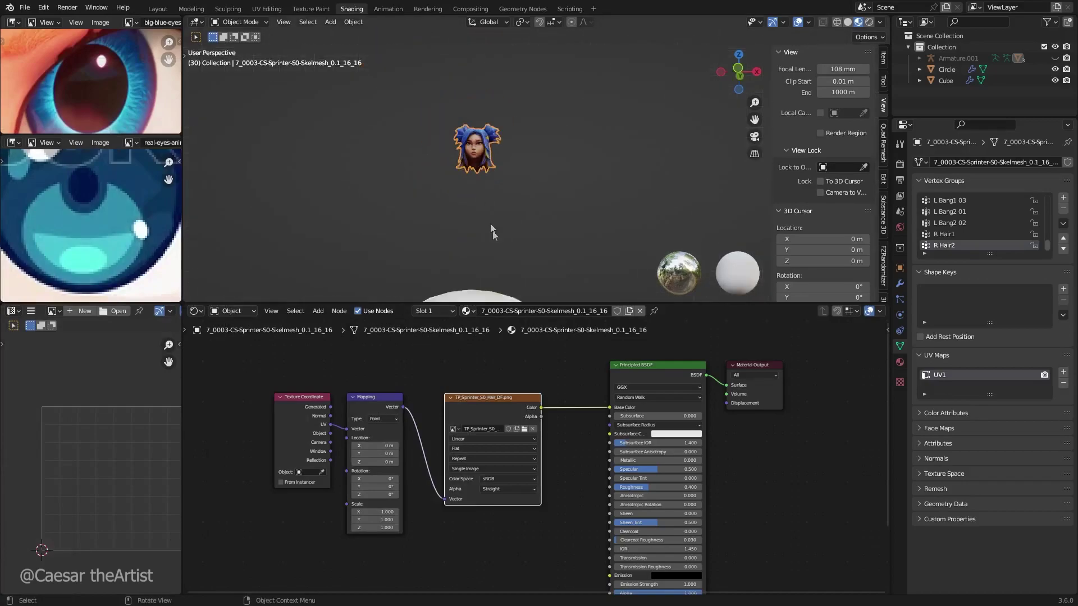
pyautogui.hotkey('ctrl', 's')
pyautogui.moveTo(460, 231); pyautogui.dragTo(432, 220, button='middle')
pyautogui.click(471, 216)
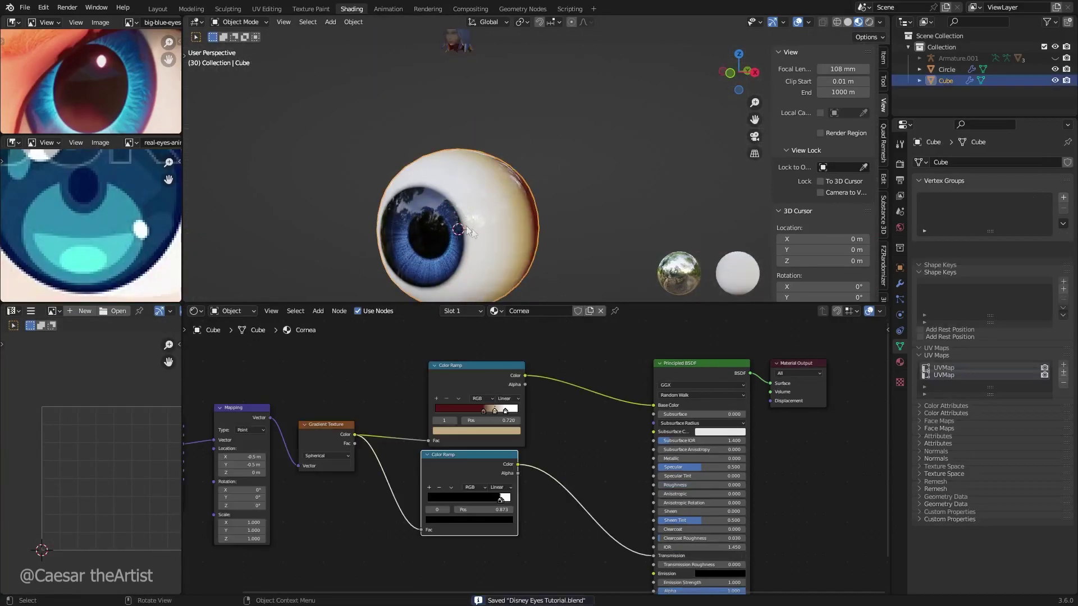
pyautogui.moveTo(556, 207); pyautogui.dragTo(527, 202, button='middle')
pyautogui.keyDown('shift'); pyautogui.moveTo(536, 193); pyautogui.dragTo(573, 158, button='middle'); pyautogui.keyUp('shift')
pyautogui.click(954, 72)
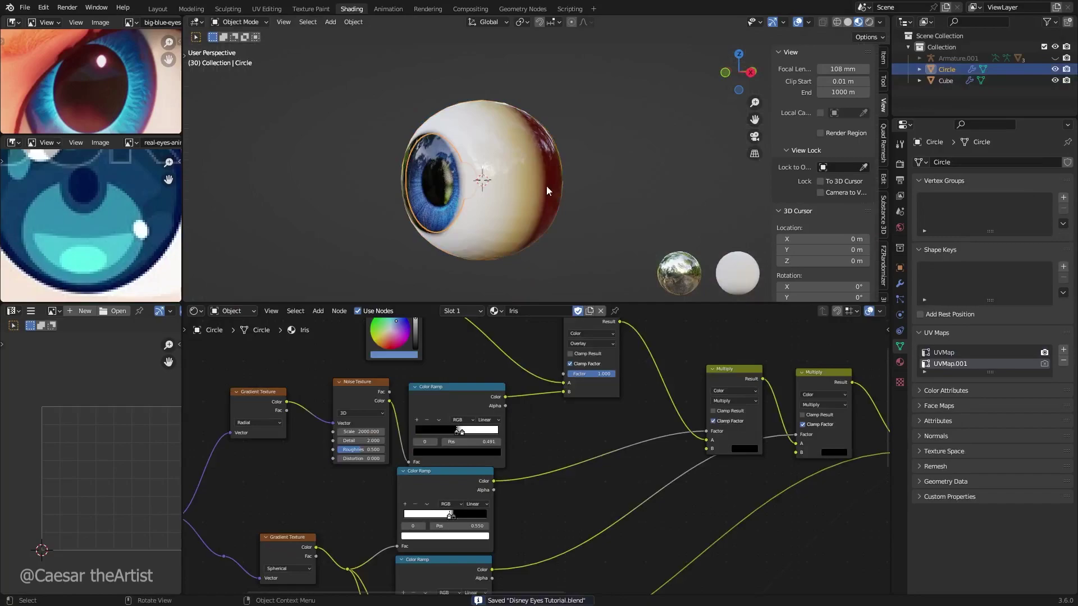
pyautogui.scroll(2, 547, 186)
pyautogui.keyDown('shift'); pyautogui.click(547, 171); pyautogui.keyUp('shift')
pyautogui.hotkey('ctrl', 'p')
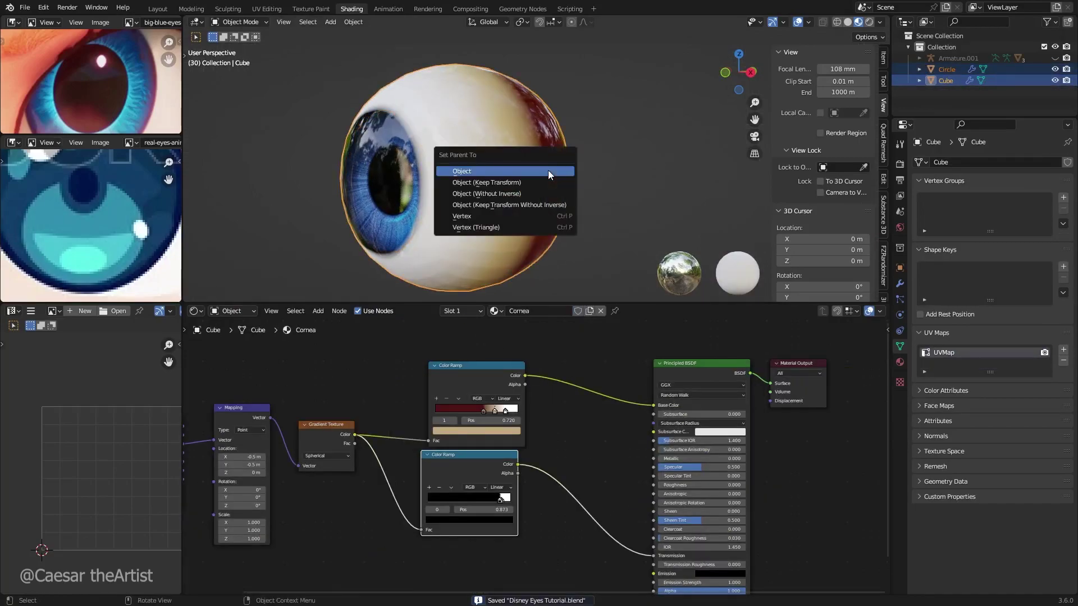
pyautogui.click(503, 183)
# In front view, scale the parented eyeball down to about 0.118 of its size.
pyautogui.press('KP_1')
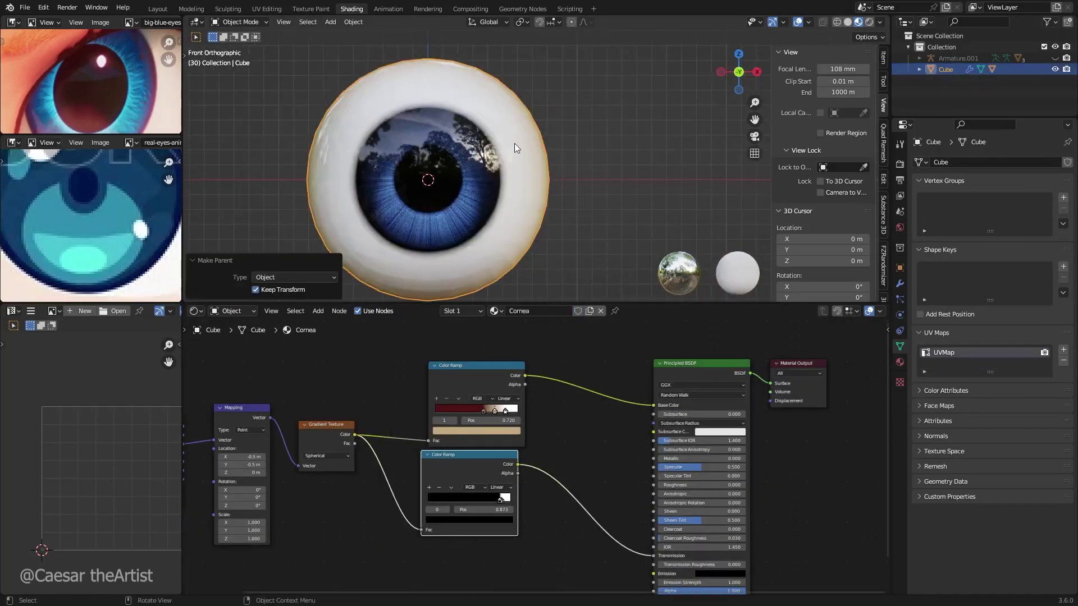
pyautogui.scroll(-2, 532, 218)
pyautogui.keyDown('shift'); pyautogui.moveTo(650, 170); pyautogui.dragTo(639, 203, button='middle'); pyautogui.keyUp('shift')
pyautogui.press('s')
pyautogui.click(476, 281)
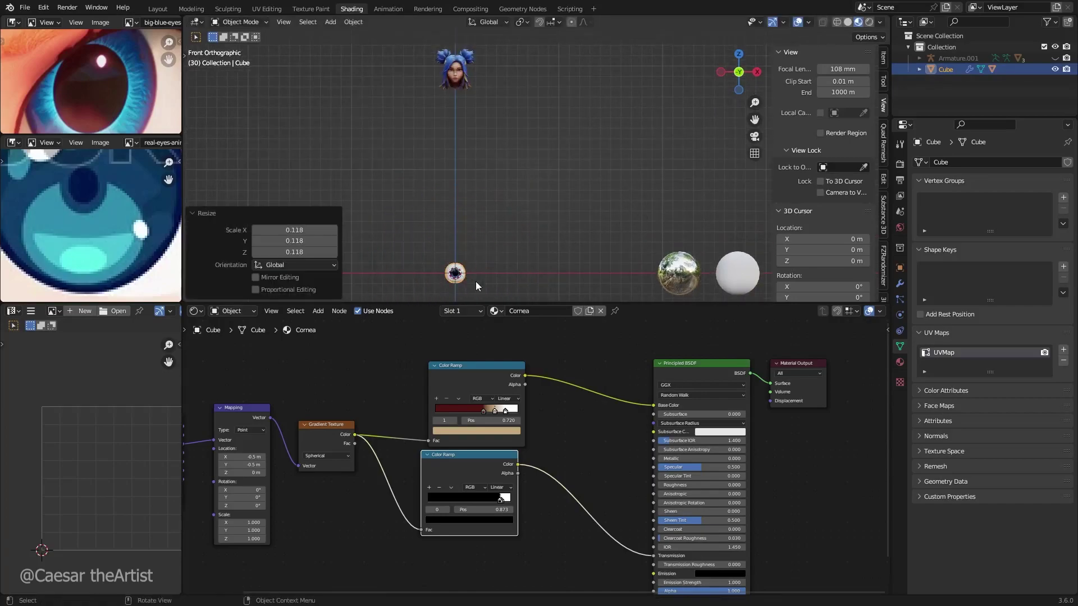
# Raise the eyeball about 1.58 m toward the head, shift it about 0.06 m in X, and scale it to about 0.38.
pyautogui.press('g')
pyautogui.click(481, 115)
pyautogui.scroll(6, 490, 108)
pyautogui.keyDown('shift'); pyautogui.moveTo(492, 107); pyautogui.dragTo(558, 227, button='middle'); pyautogui.keyUp('shift')
pyautogui.scroll(1, 557, 227)
pyautogui.press('s')
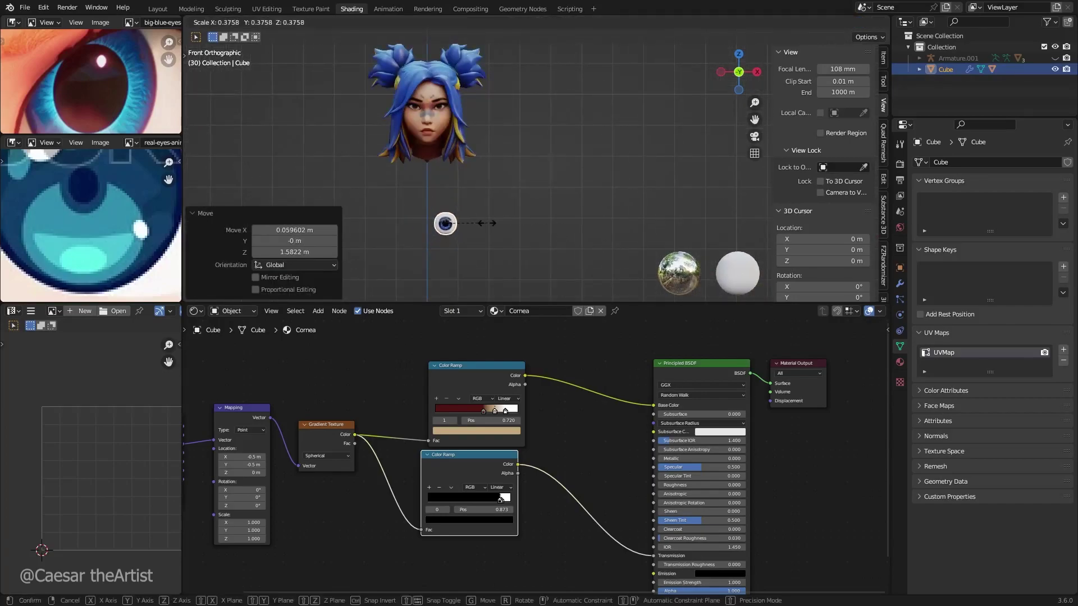
pyautogui.click(486, 224)
# Move the eyeball up to the head, and in side view shift it about -0.081 m in Y and 0.046 m in Z toward the face.
pyautogui.press('g')
pyautogui.click(483, 124)
pyautogui.press('KP_3')
pyautogui.scroll(6, 452, 127)
pyautogui.press('g')
pyautogui.click(377, 85)
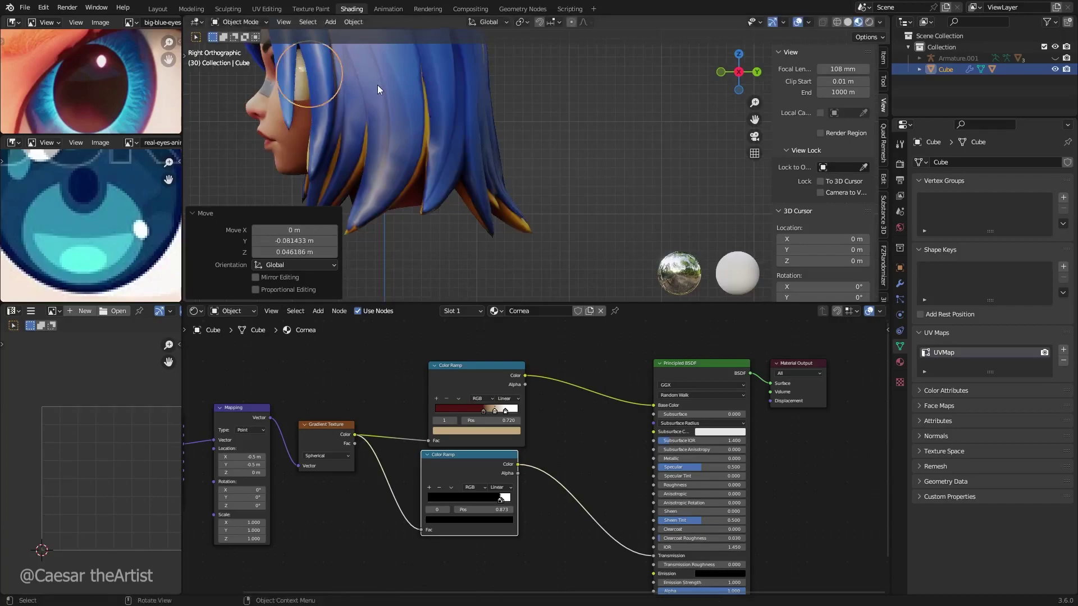
# In front view, align the eyeball with the character's left eye by moving it about -0.013 m in X and 0.008 m in Z.
pyautogui.keyDown('shift'); pyautogui.moveTo(377, 85); pyautogui.dragTo(415, 141, button='middle'); pyautogui.keyUp('shift')
pyautogui.press('KP_1')
pyautogui.scroll(4, 388, 135)
pyautogui.press('g')
pyautogui.click(393, 148)
# Move the eyeball about 0.119 m along X to clear it from the face.
pyautogui.scroll(3, 398, 143)
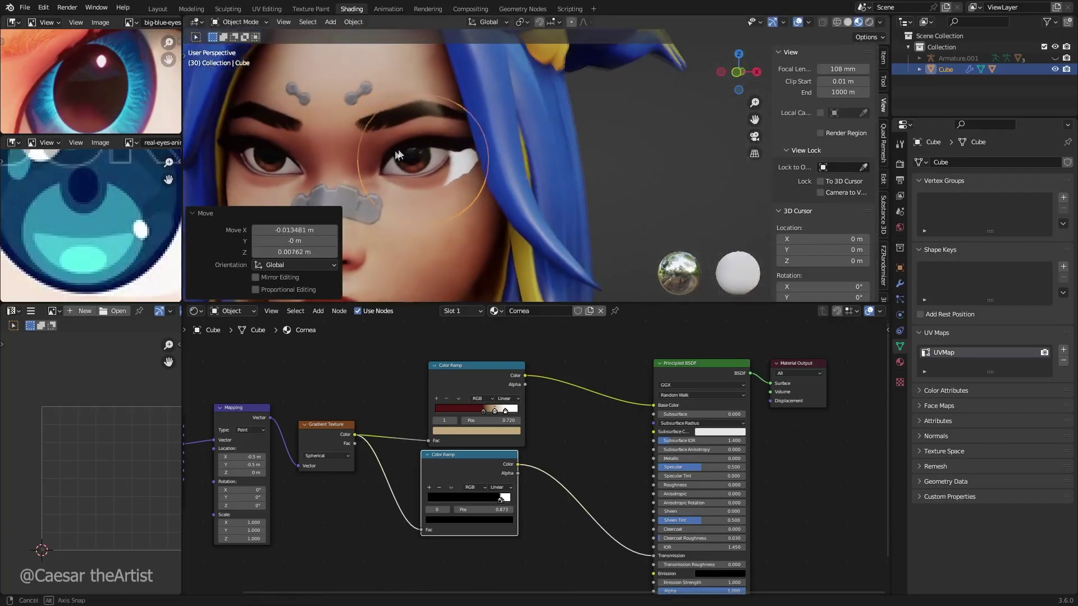
pyautogui.press('g')
pyautogui.press('x')
pyautogui.click(647, 147)
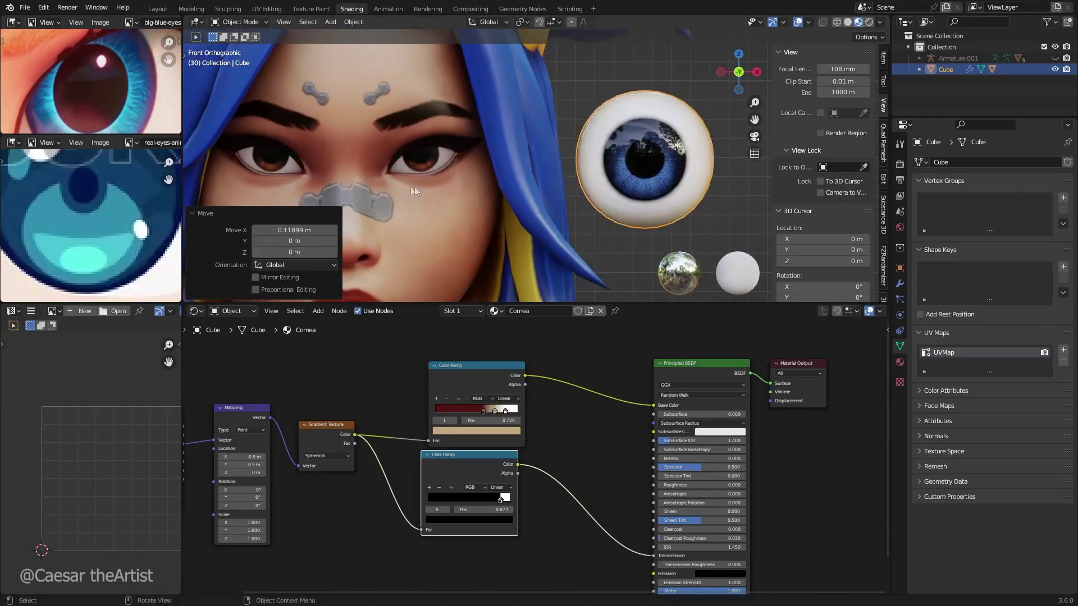
# In Edit Mode on the face mesh, delete the linked geometry of both original eyeballs.
pyautogui.click(420, 162)
pyautogui.press('Tab')
pyautogui.scroll(3, 423, 160)
pyautogui.hotkey('alt', 'a')
pyautogui.scroll(-5, 422, 160)
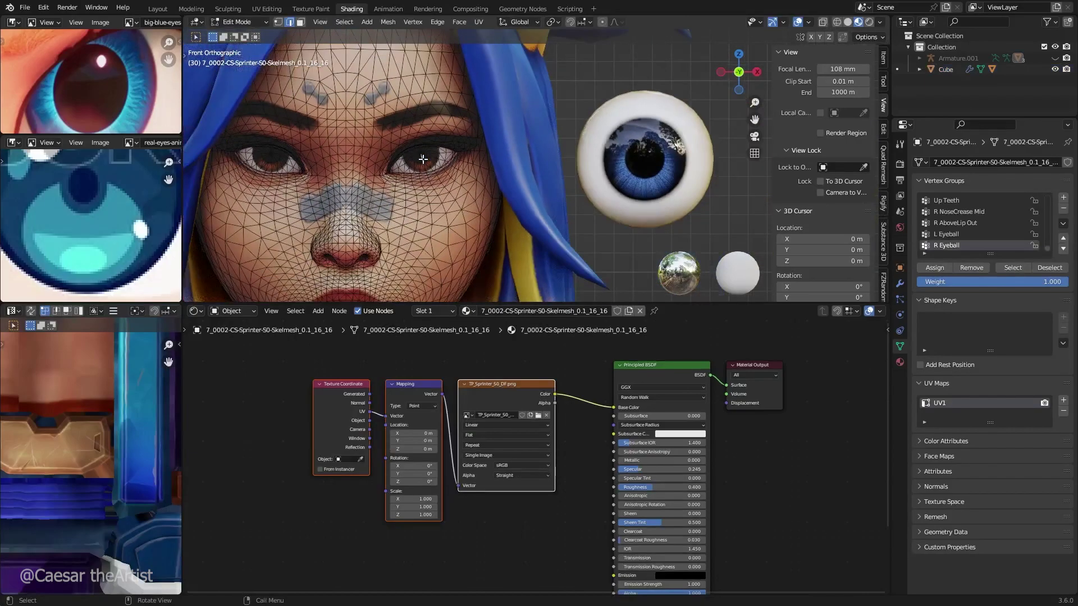
pyautogui.press('l')
pyautogui.press('x')
pyautogui.click(289, 163)
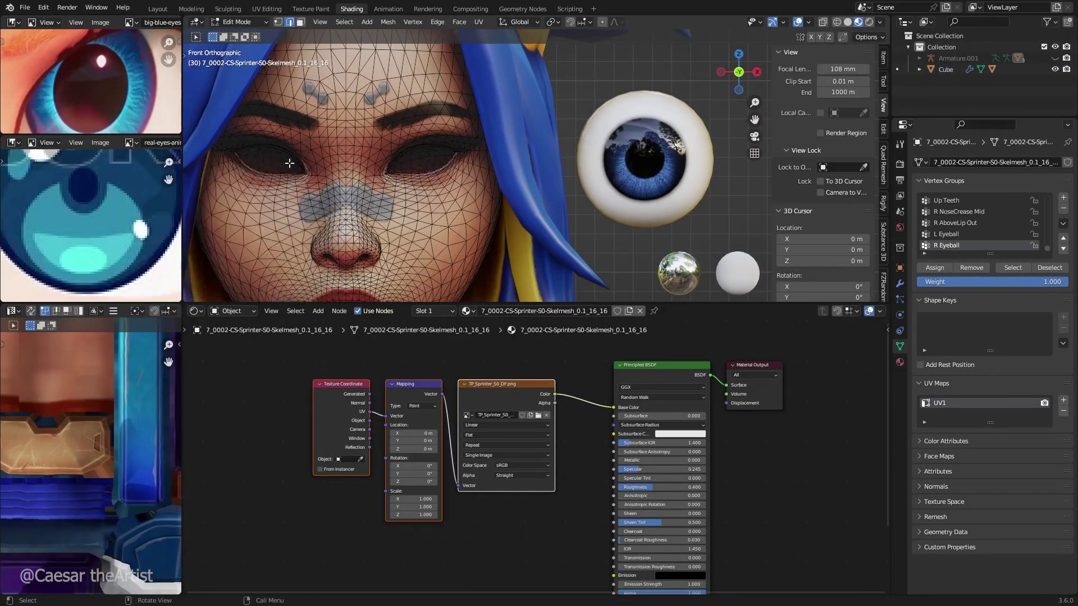
# Move the new eyeball back along X into the character's left eye socket and scale it to 0.542.
pyautogui.press('Tab')
pyautogui.click(639, 172)
pyautogui.press('g')
pyautogui.press('x')
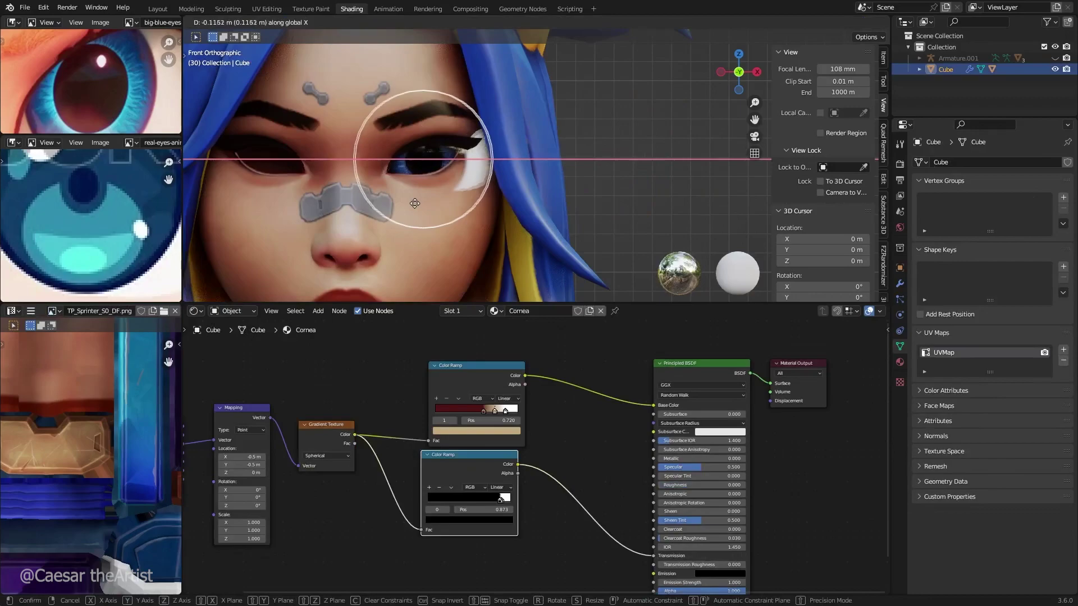
pyautogui.click(408, 205)
pyautogui.moveTo(409, 206); pyautogui.dragTo(419, 207, button='middle')
pyautogui.press('s')
pyautogui.click(500, 183)
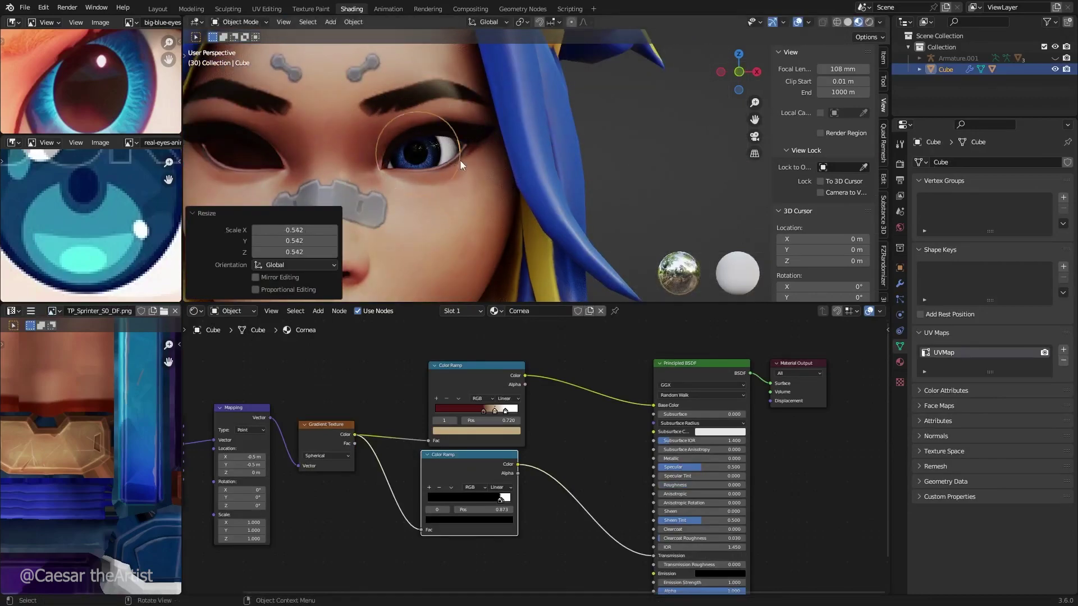
# Refine the eyeball's fit in front view by scaling it by 1.112, nudging it within the socket, and scaling it by 0.957.
pyautogui.press('KP_1')
pyautogui.scroll(3, 411, 126)
pyautogui.press('g')
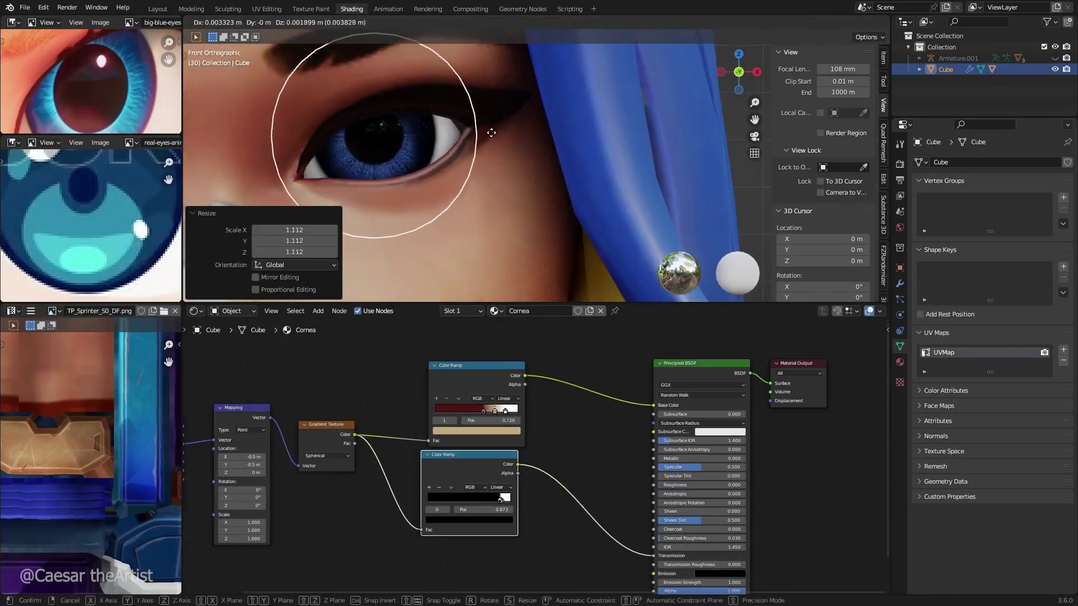
pyautogui.click(489, 136)
pyautogui.press('s')
pyautogui.click(487, 139)
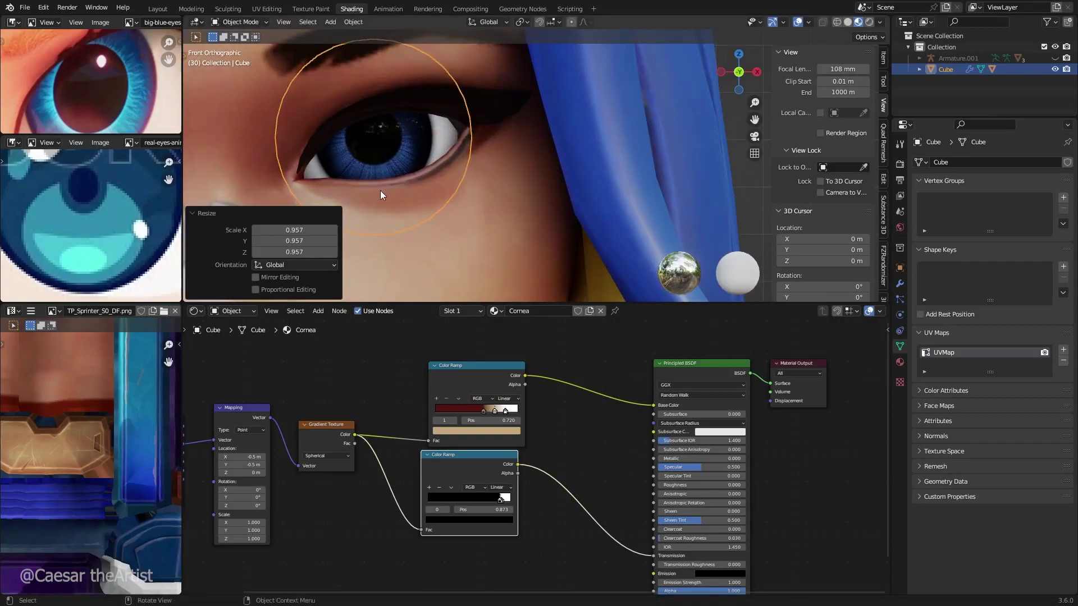
# Scale the eyeball by 1.036 and nudge it slightly so the iris sits centred in the eye opening.
pyautogui.scroll(-2, 393, 168)
pyautogui.scroll(-3, 105, 58)
pyautogui.press('s')
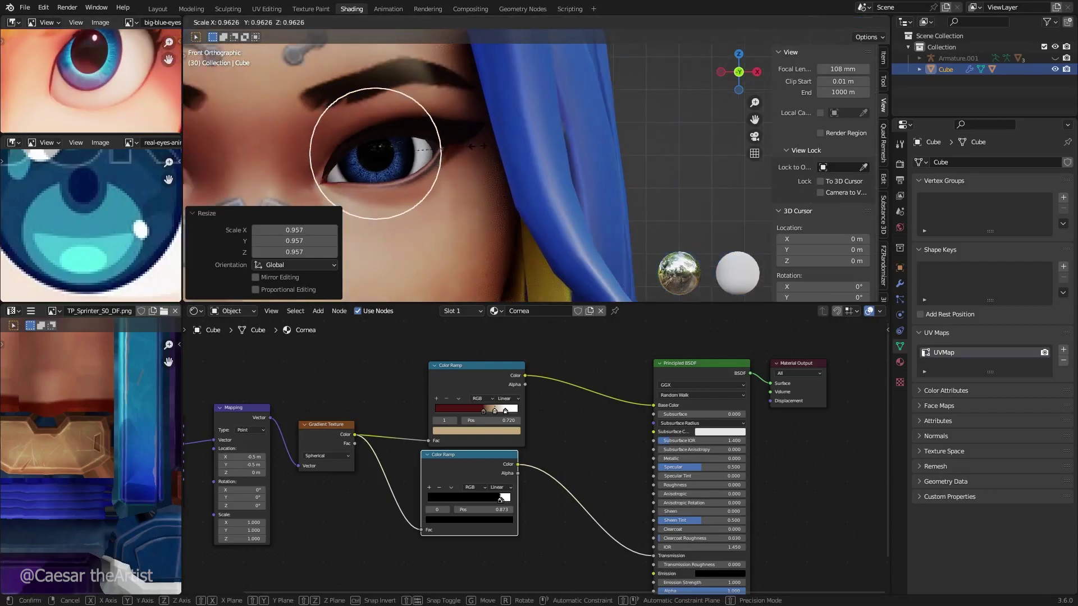
pyautogui.click(485, 148)
pyautogui.press('g')
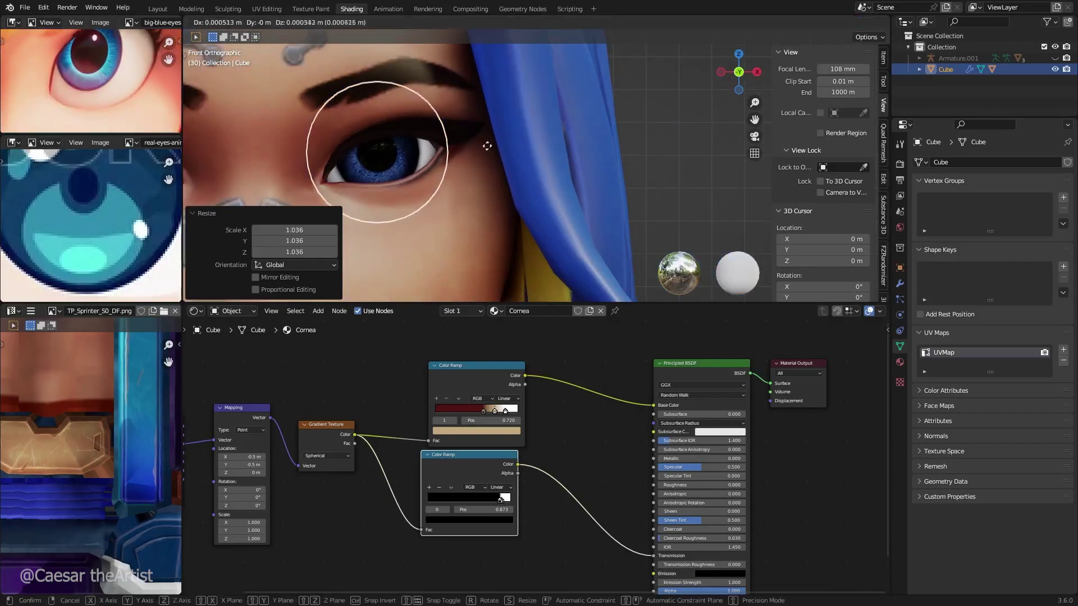
pyautogui.click(488, 149)
# Move the eyeball about -0.0135 m along Y, forward in the socket.
pyautogui.moveTo(488, 149); pyautogui.dragTo(606, 236, button='middle')
pyautogui.press('g')
pyautogui.press('y')
pyautogui.click(478, 140)
# Examine the eyeball's fit in the socket with the viewport overlays hidden, and save the file.
pyautogui.scroll(5, 478, 121)
pyautogui.click(799, 24)
pyautogui.moveTo(619, 106); pyautogui.dragTo(571, 176, button='middle')
pyautogui.scroll(-9, 584, 201)
pyautogui.scroll(4, 572, 175)
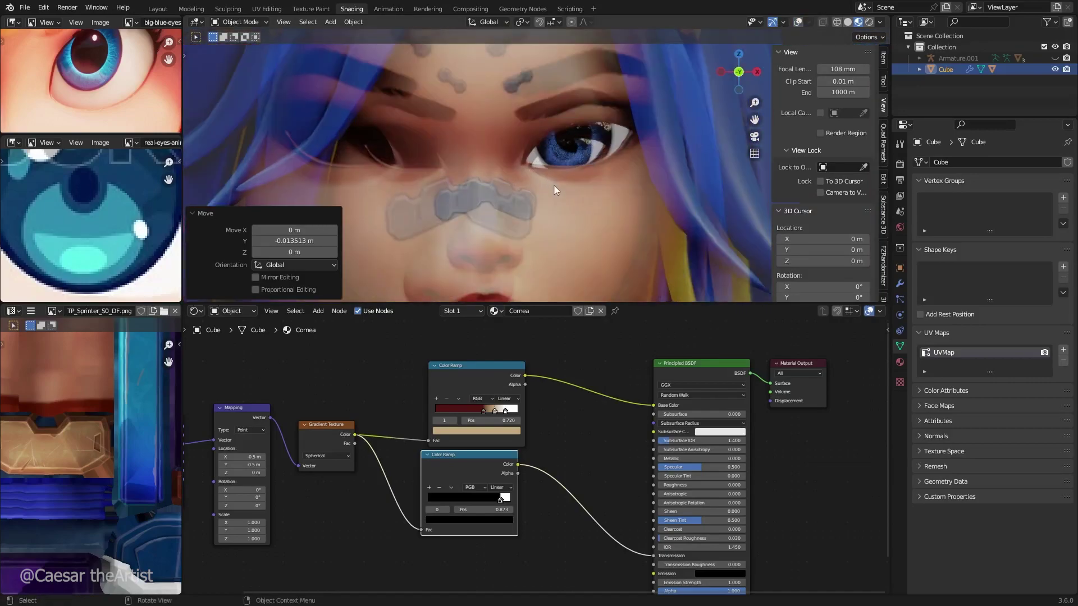
pyautogui.hotkey('ctrl', 's')
pyautogui.scroll(4, 587, 147)
pyautogui.scroll(2, 593, 153)
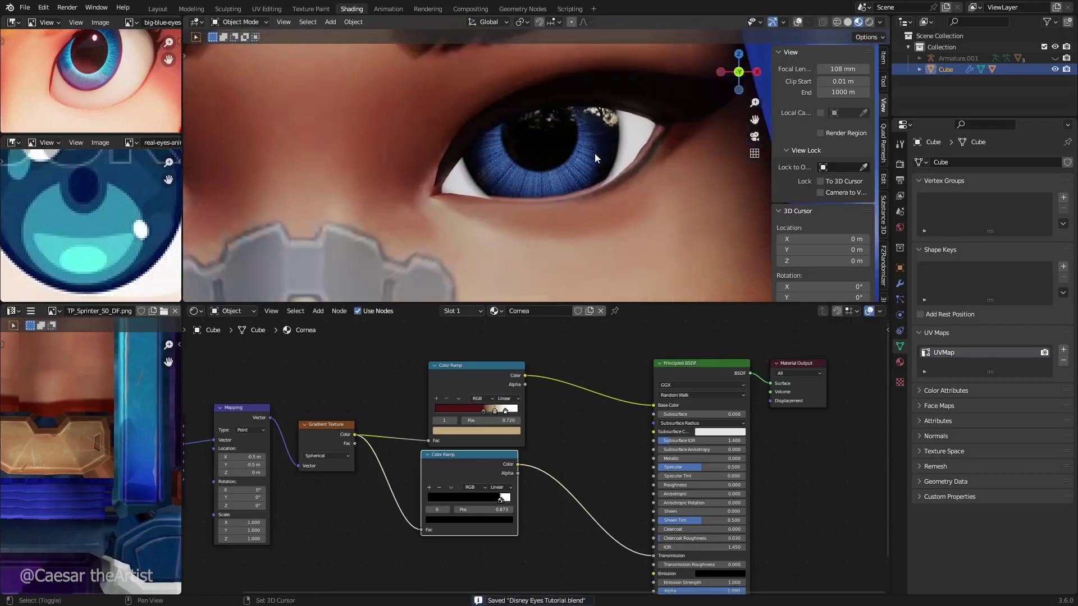
pyautogui.scroll(-3, 641, 166)
pyautogui.click(797, 22)
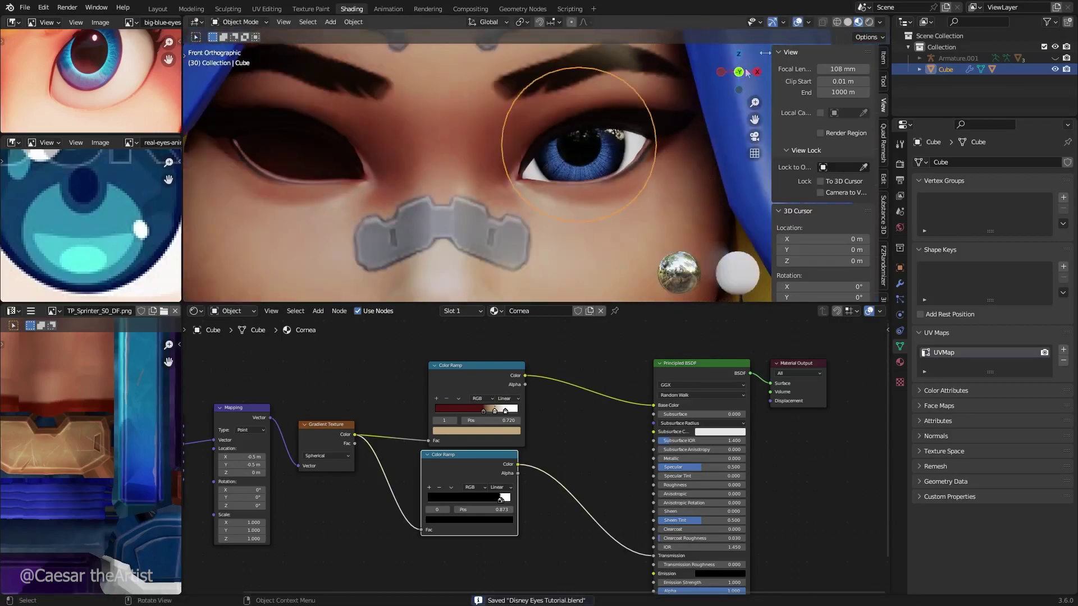
# Scale the eyeball by 1.009 to fill the eye opening.
pyautogui.scroll(3, 533, 140)
pyautogui.press('s')
pyautogui.click(628, 141)
pyautogui.scroll(-3, 555, 189)
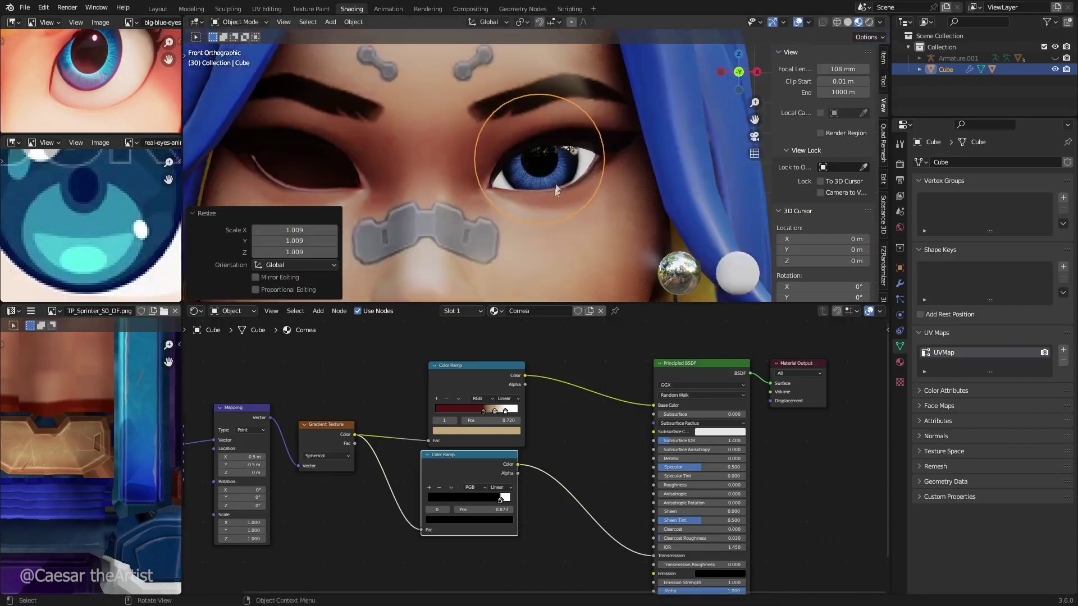
# Raise the eyeball about 0.004 m along Z and rotate it about 2.7° around X.
pyautogui.scroll(3, 528, 168)
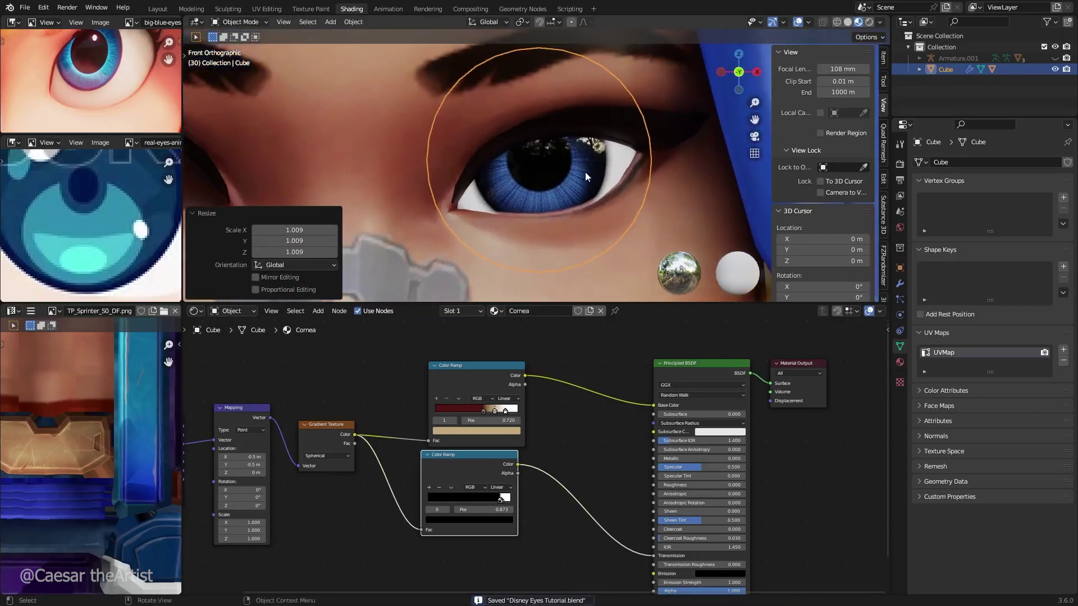
pyautogui.press('g')
pyautogui.press('z')
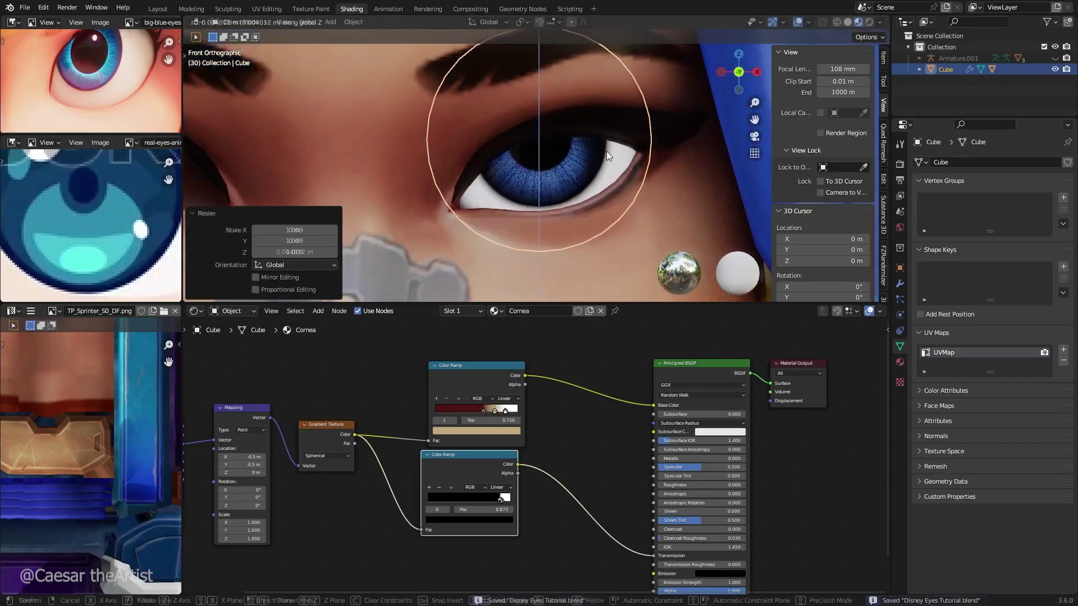
pyautogui.click(599, 150)
pyautogui.press('r')
pyautogui.press('x')
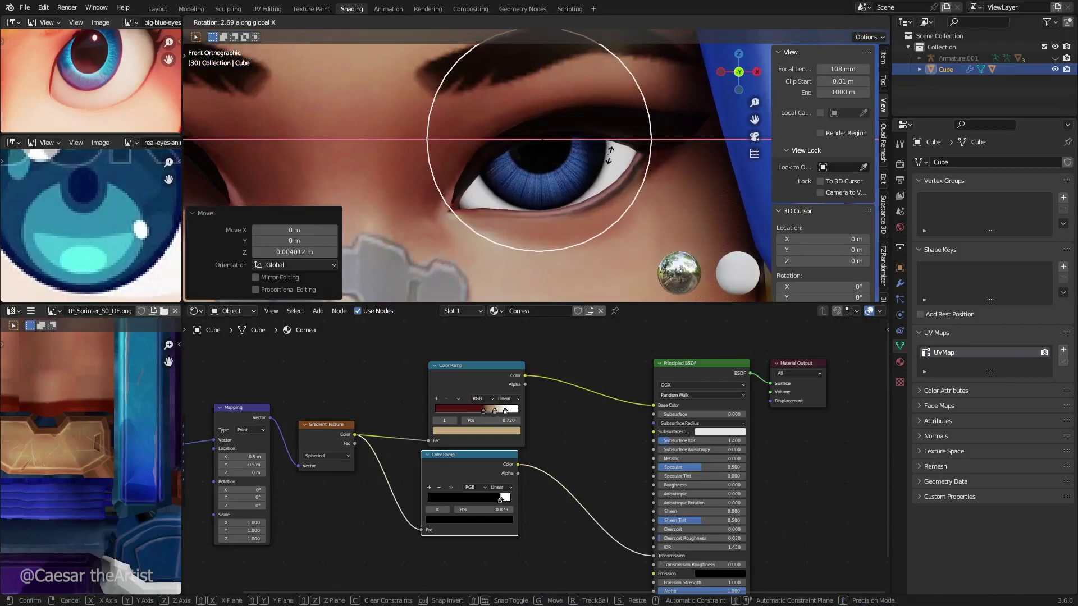
pyautogui.click(609, 154)
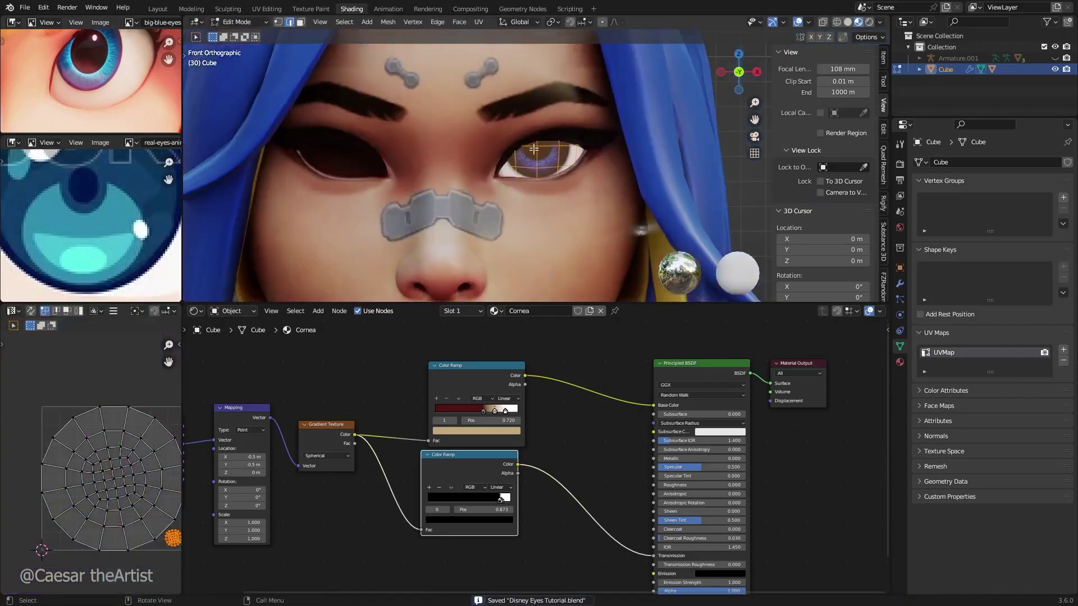
# Set Specular to 1.000 on the Cornea material's Principled BSDF node.
pyautogui.scroll(6, 543, 160)
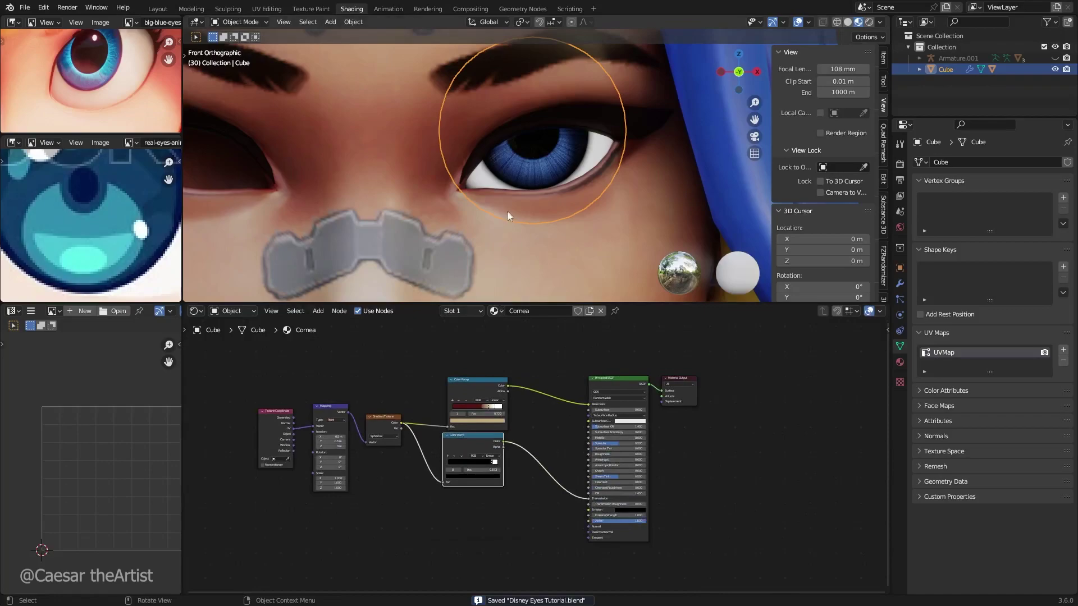
pyautogui.scroll(-3, 527, 185)
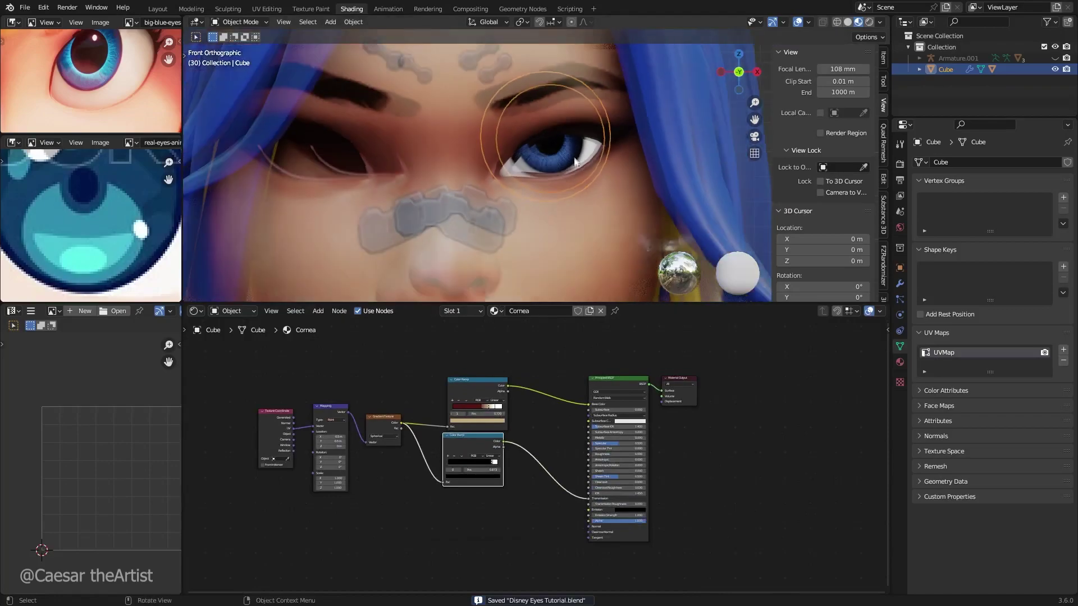
pyautogui.scroll(3, 534, 174)
pyautogui.scroll(-8, 500, 174)
pyautogui.scroll(4, 494, 170)
pyautogui.scroll(3, 555, 473)
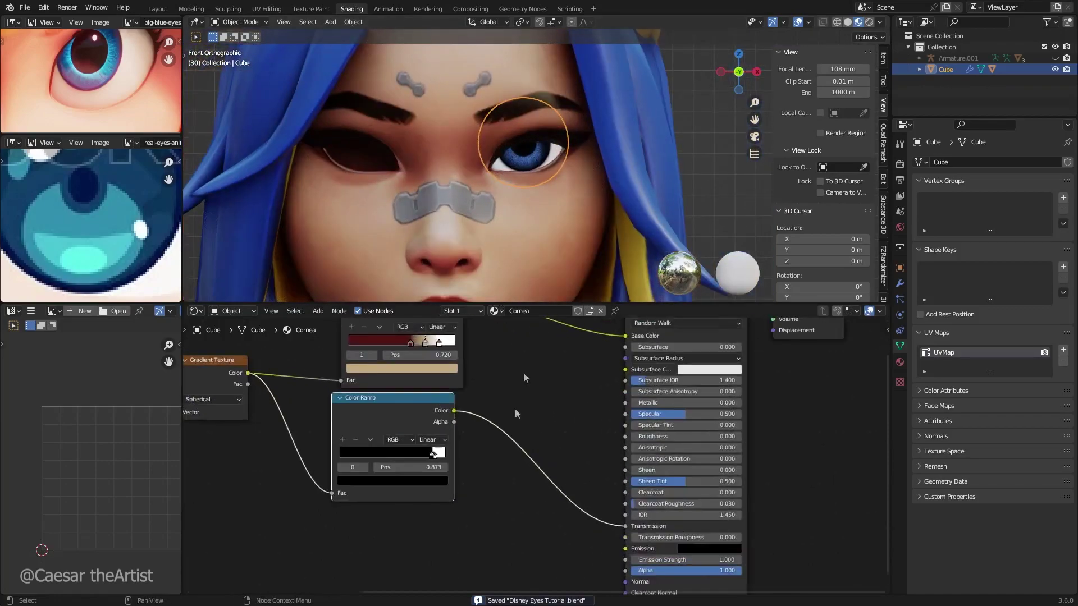
pyautogui.scroll(2, 576, 455)
pyautogui.scroll(3, 733, 455)
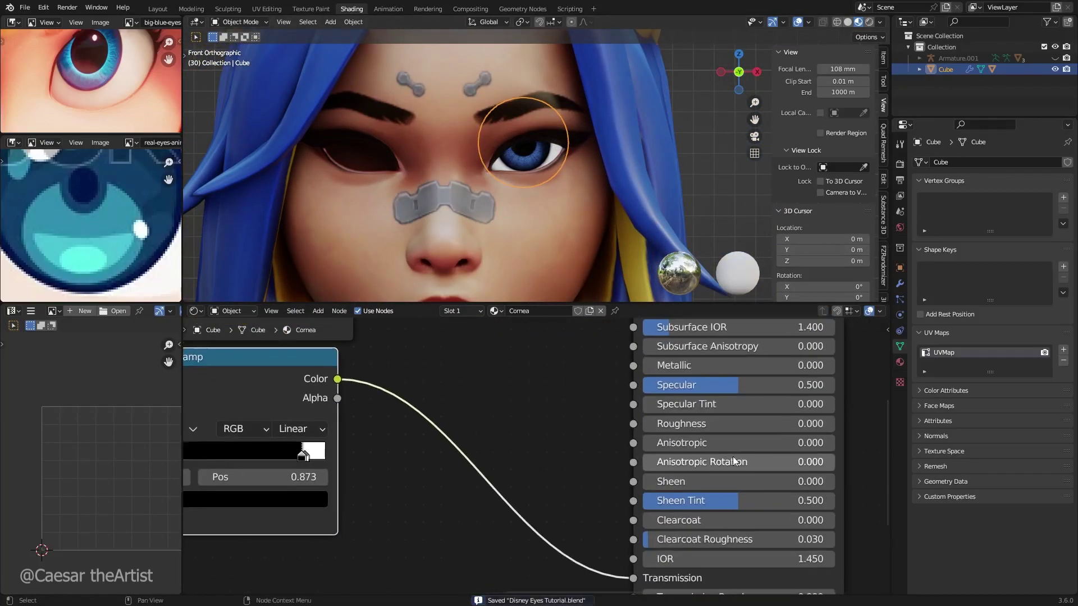
pyautogui.moveTo(721, 436); pyautogui.dragTo(706, 520, button='middle')
pyautogui.moveTo(696, 471); pyautogui.dragTo(785, 471)
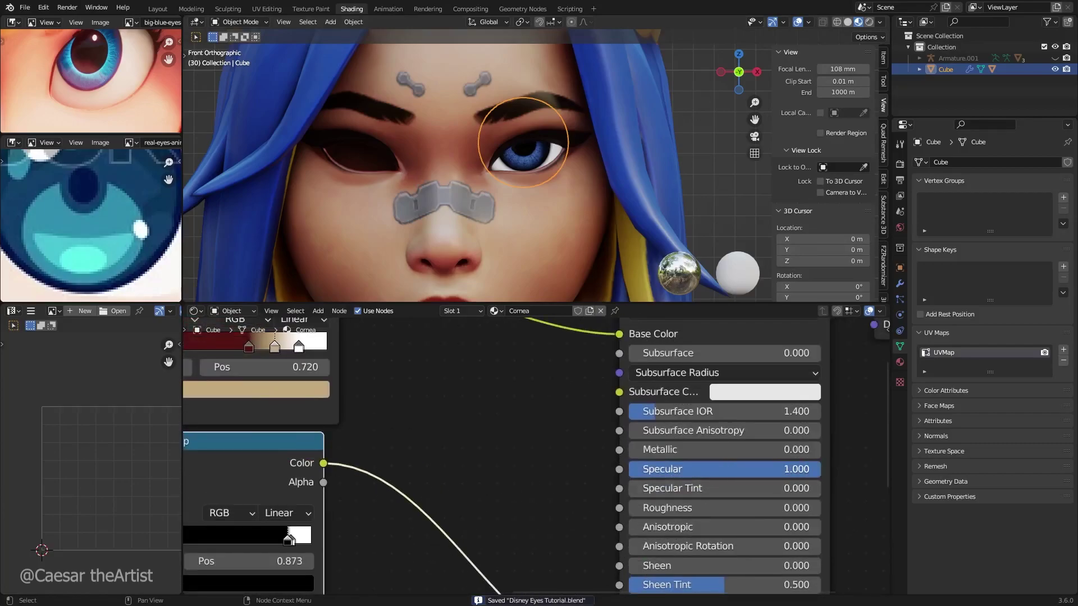
# Examine the eye's shading up close and from the front with the raised specular.
pyautogui.scroll(2, 590, 143)
pyautogui.moveTo(494, 166); pyautogui.dragTo(519, 188, button='middle')
pyautogui.press('KP_1')
pyautogui.scroll(-2, 483, 166)
pyautogui.scroll(3, 511, 176)
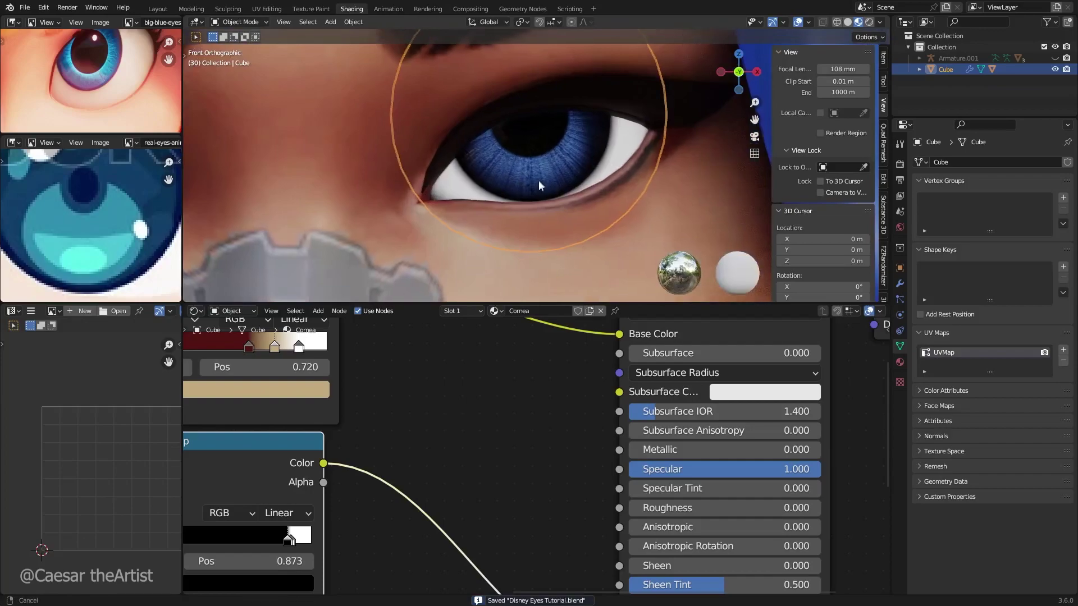
pyautogui.scroll(-4, 530, 397)
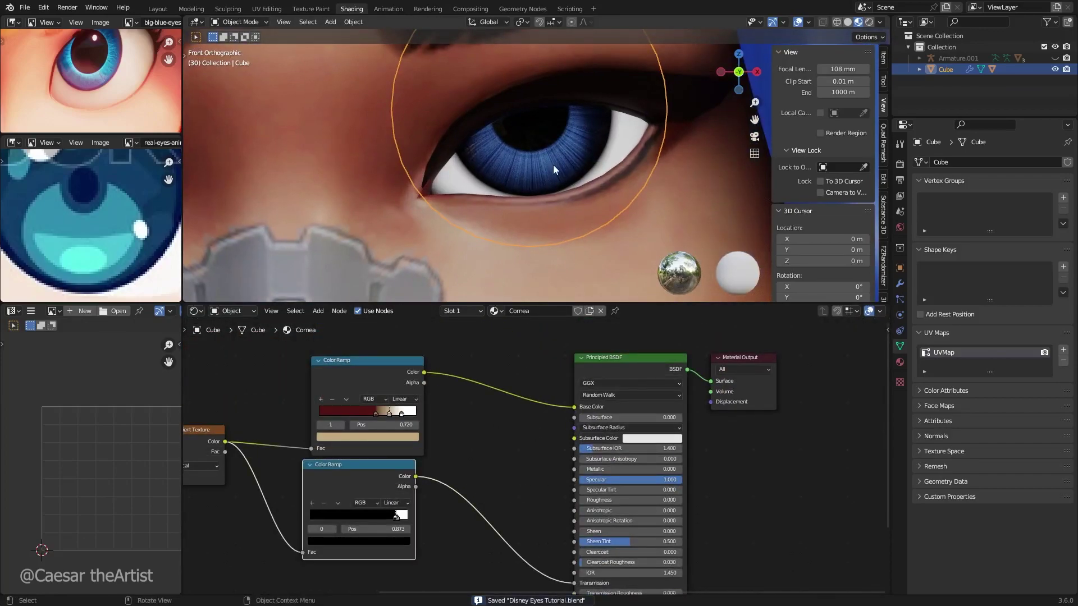
pyautogui.scroll(-3, 554, 164)
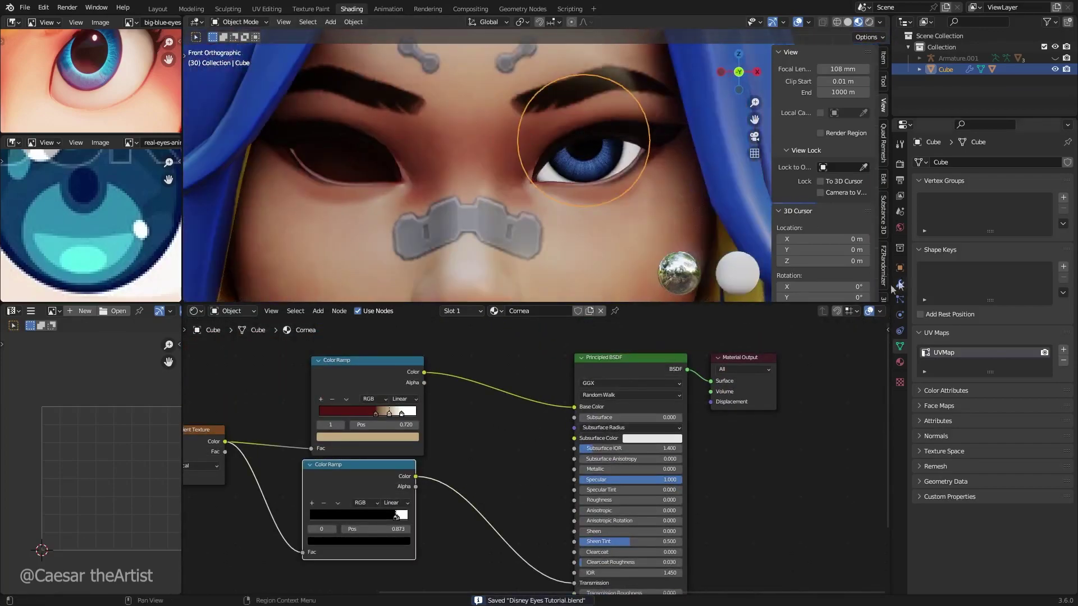
# Add a Mirror modifier on the X axis to the eyeball, with the 7_0002-CS-Sprinter face mesh as mirror object.
pyautogui.click(899, 284)
pyautogui.click(991, 187)
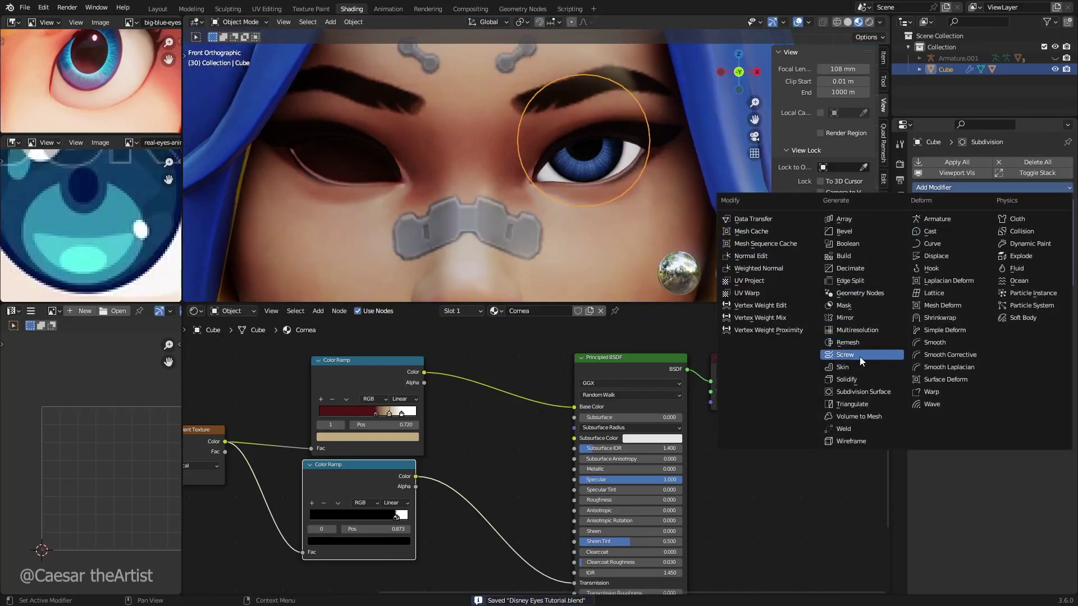
pyautogui.click(862, 318)
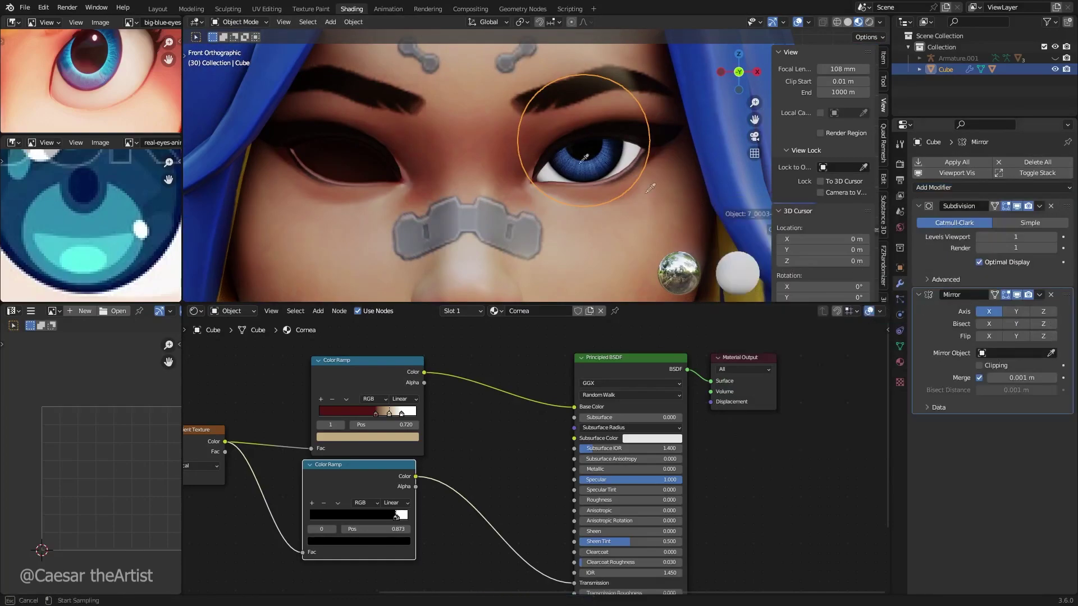
pyautogui.click(472, 110)
pyautogui.scroll(-5, 566, 245)
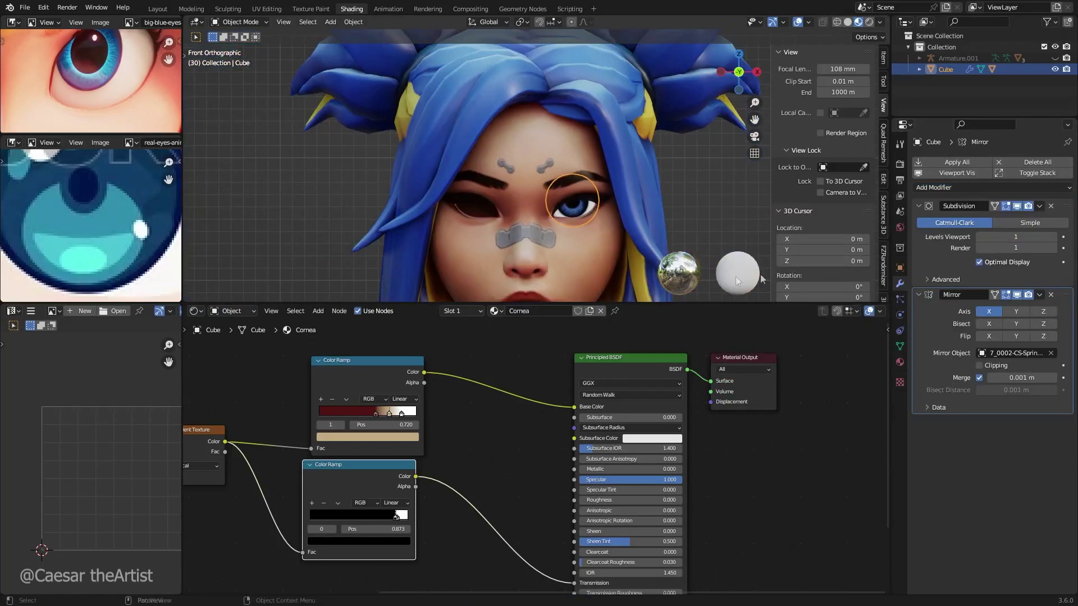
# Apply the eyeball's scale, set its origin to geometry and save the file.
pyautogui.scroll(4, 553, 234)
pyautogui.hotkey('ctrl', 'a')
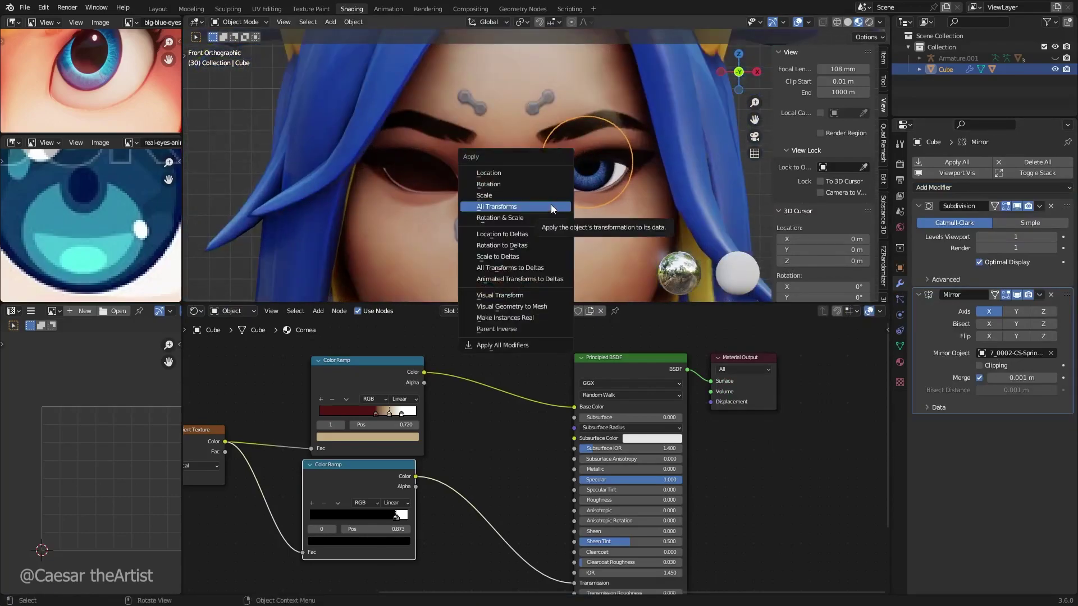
pyautogui.click(544, 195)
pyautogui.rightClick(544, 196)
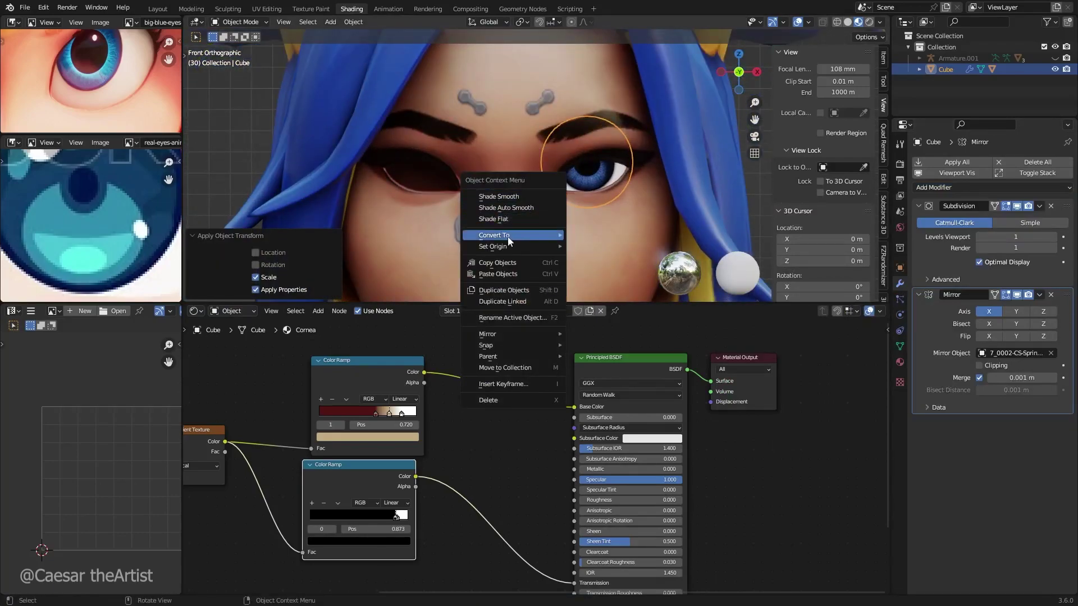
pyautogui.moveTo(505, 246)
pyautogui.click(595, 257)
pyautogui.hotkey('ctrl', 's')
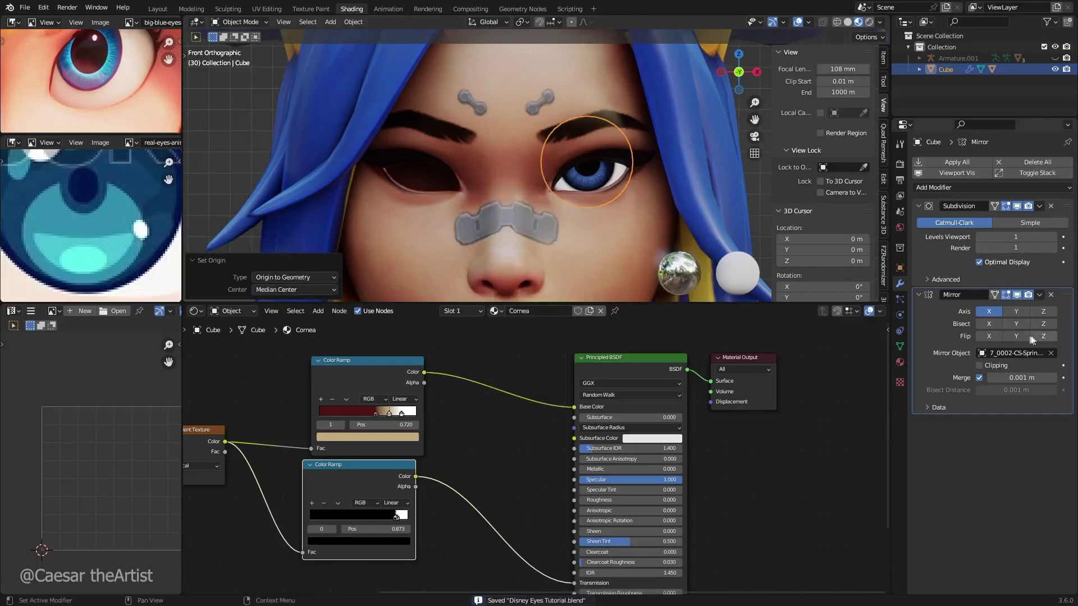
# Clear the eyeball Mirror modifier's mirror object and pick the 7_0002-CS-Sprinter face mesh again.
pyautogui.click(1051, 354)
pyautogui.click(1051, 354)
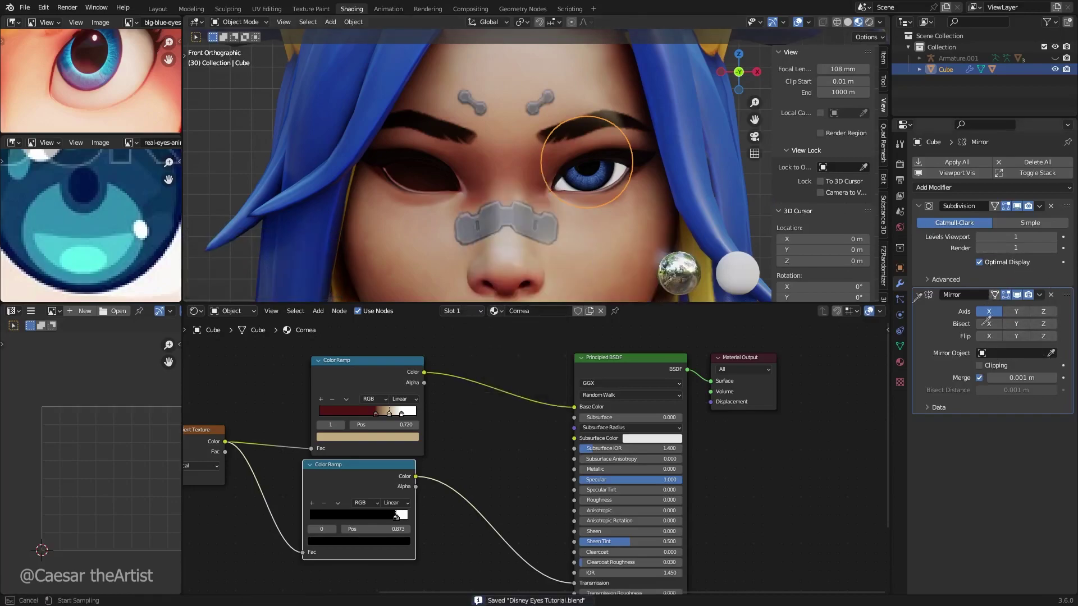
pyautogui.click(487, 96)
pyautogui.scroll(-15, 518, 160)
pyautogui.scroll(10, 519, 158)
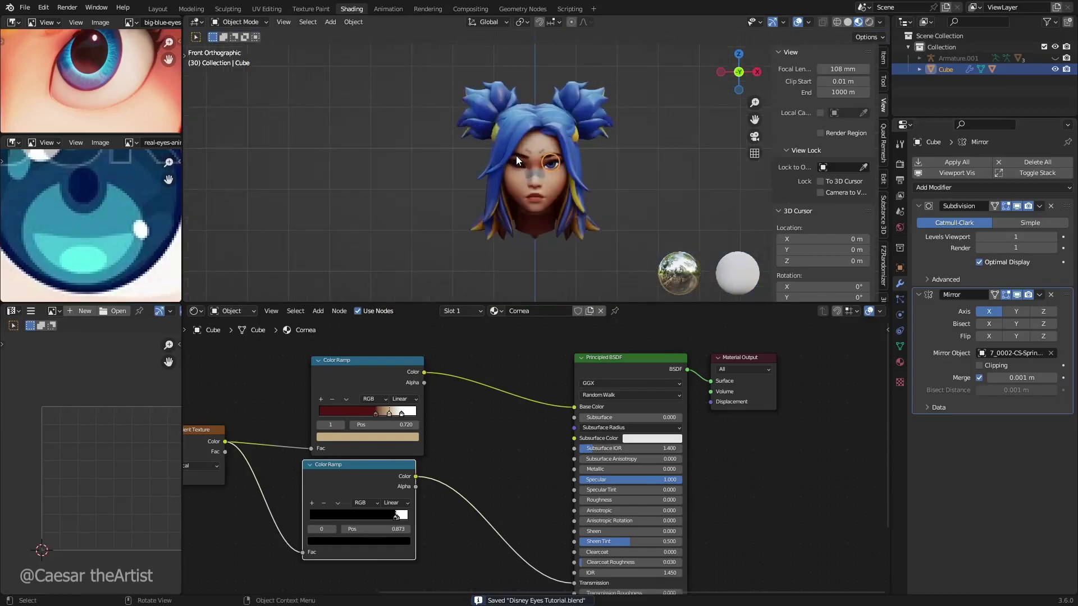
pyautogui.scroll(-7, 539, 149)
pyautogui.moveTo(539, 148); pyautogui.dragTo(543, 148, button='middle')
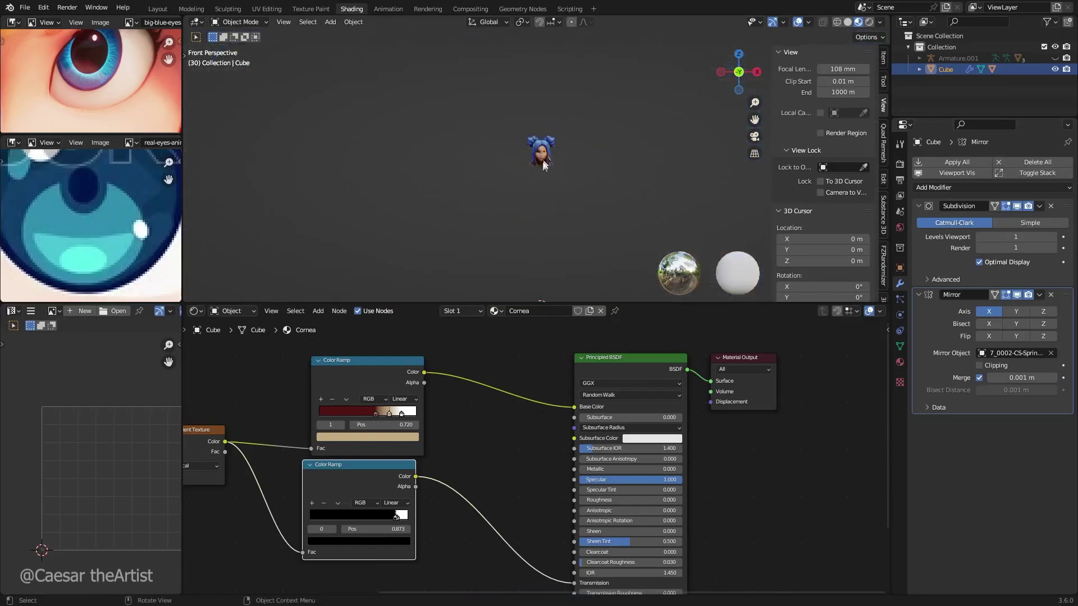
# Apply the eyeball's rotation.
pyautogui.scroll(8, 609, 200)
pyautogui.scroll(3, 609, 199)
pyautogui.hotkey('ctrl', 'a')
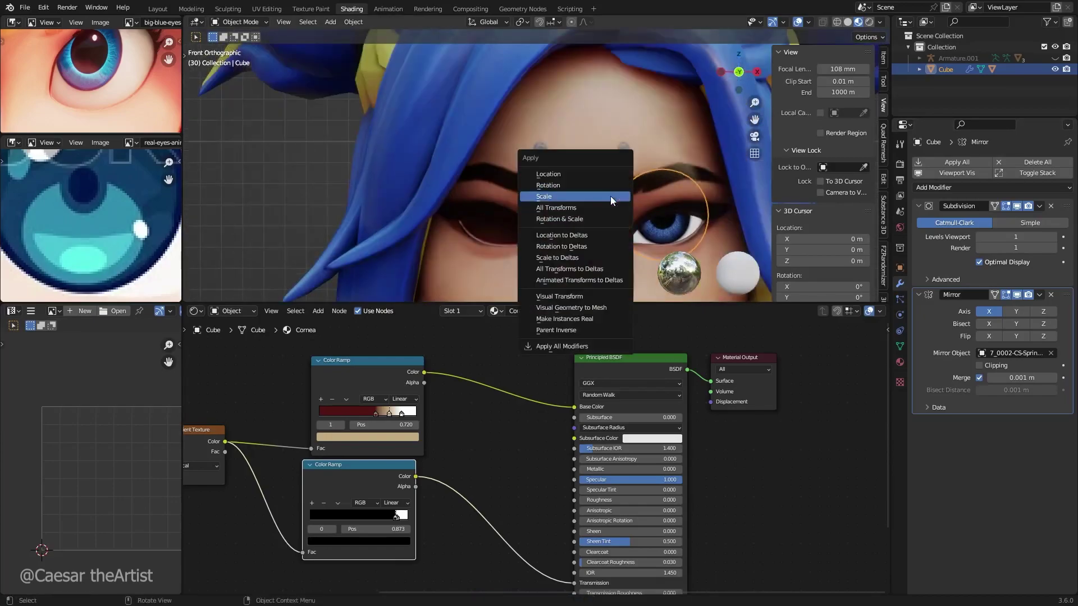
pyautogui.click(609, 198)
pyautogui.scroll(3, 608, 198)
pyautogui.moveTo(608, 198); pyautogui.dragTo(489, 126, button='middle')
pyautogui.scroll(-5, 526, 184)
pyautogui.scroll(4, 527, 184)
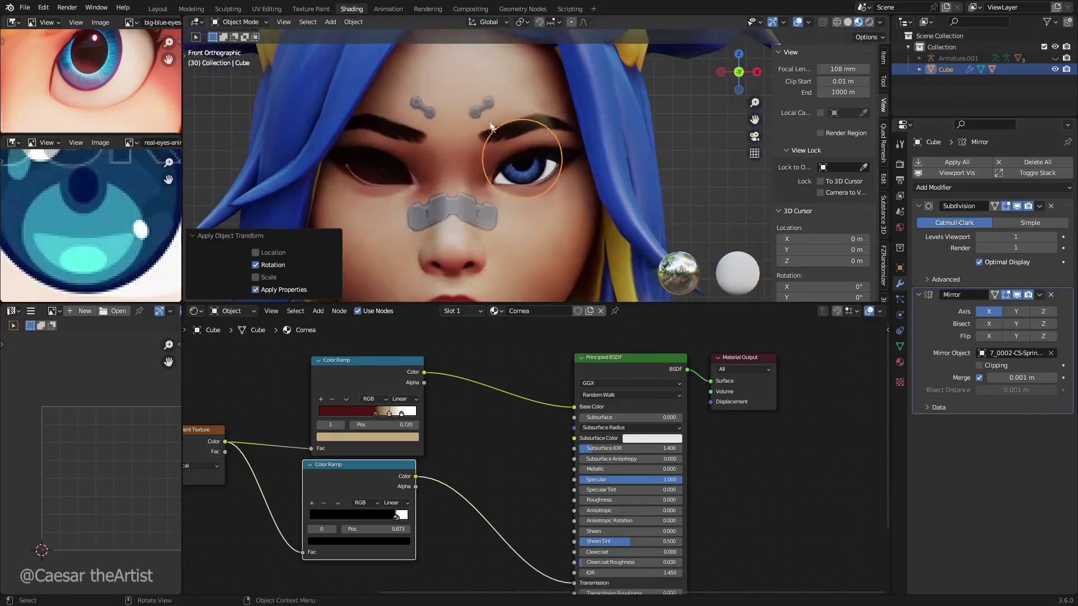
# Set the origin of the 7_0002-CS-Sprinter face mesh to its geometry.
pyautogui.click(471, 158)
pyautogui.rightClick(463, 130)
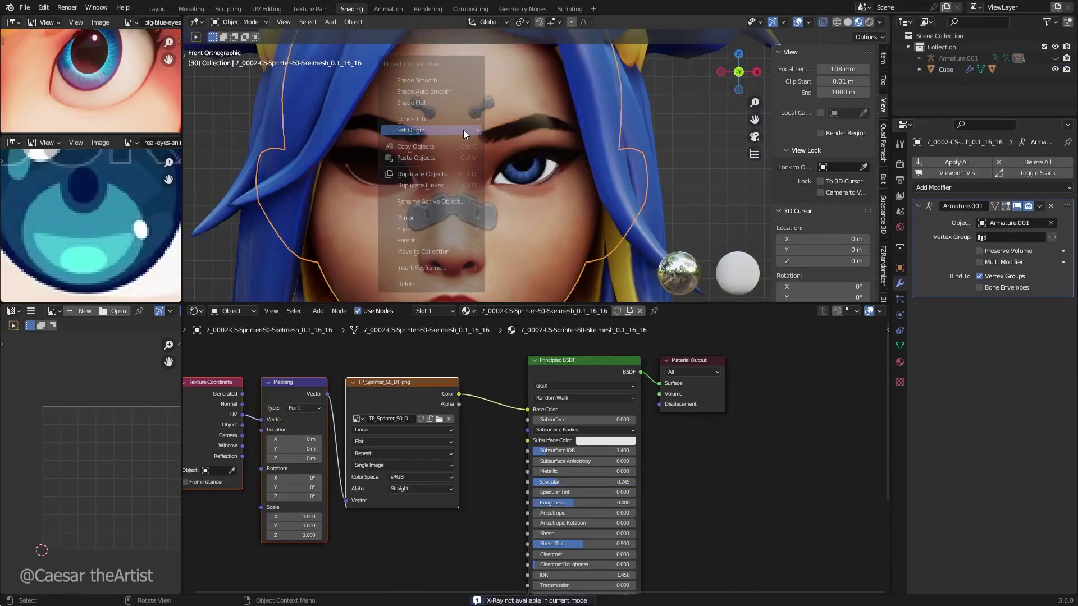
pyautogui.moveTo(456, 134)
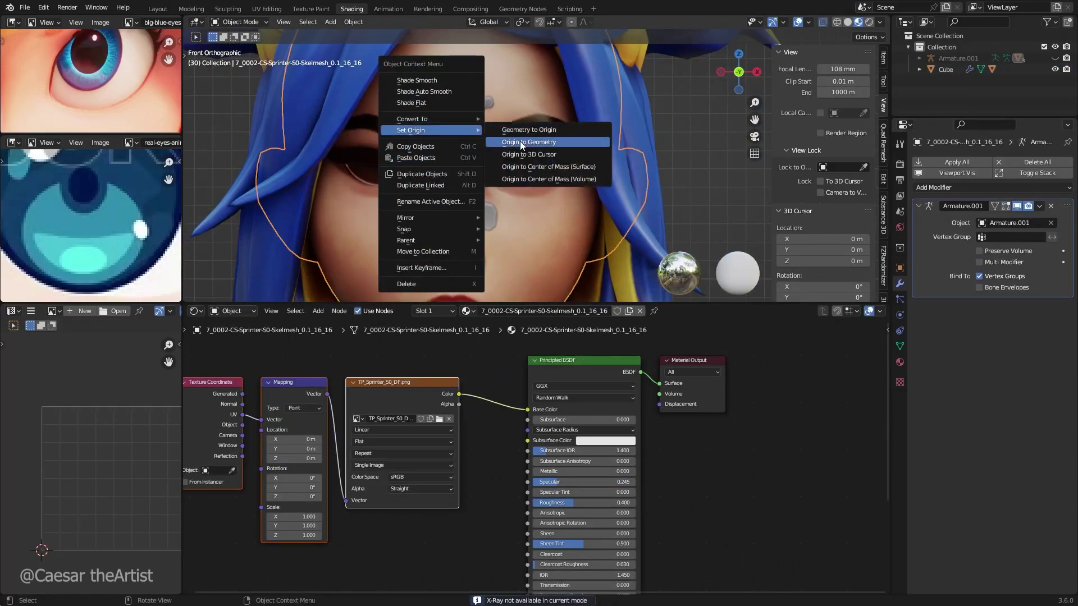
pyautogui.click(520, 141)
# After saving the file, apply all transforms to the eyeball and clear its Mirror modifier's mirror object.
pyautogui.click(526, 161)
pyautogui.hotkey('ctrl', 's')
pyautogui.hotkey('ctrl', 'a')
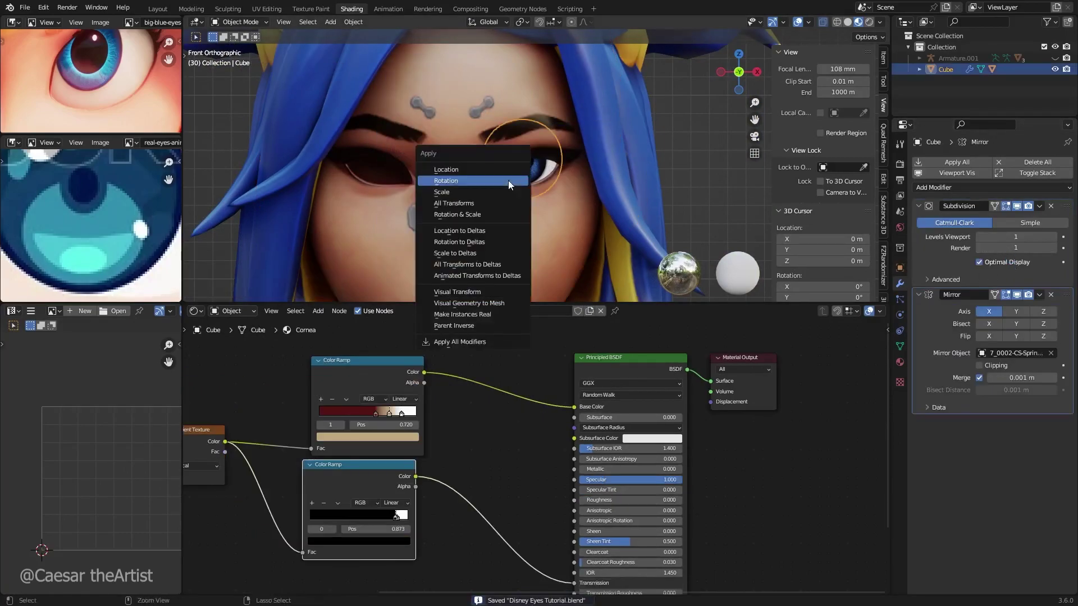
pyautogui.click(503, 201)
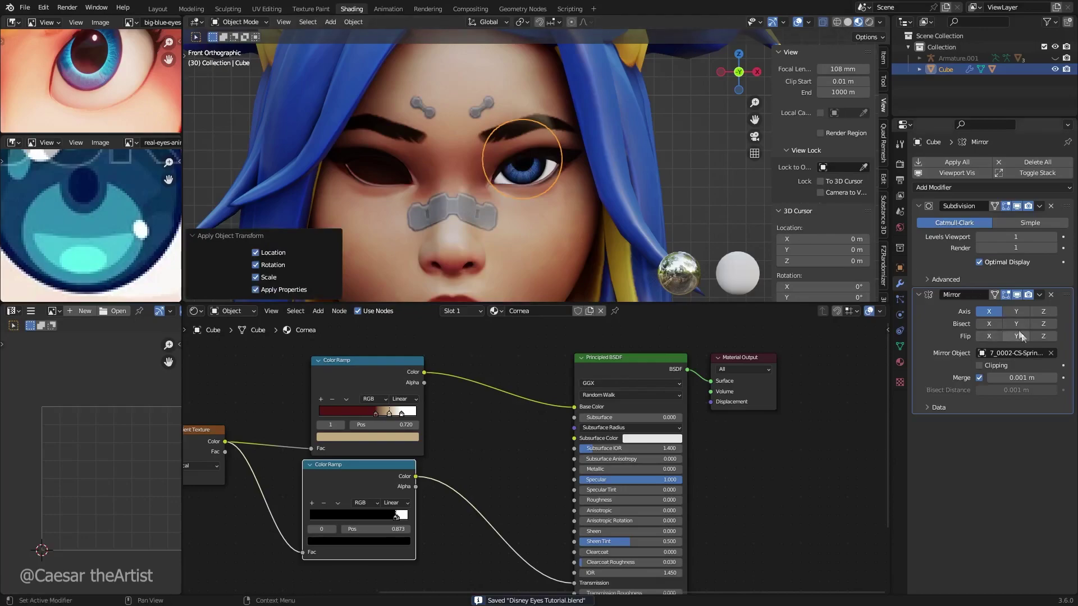
pyautogui.click(1050, 353)
pyautogui.press('KP_Decimal')
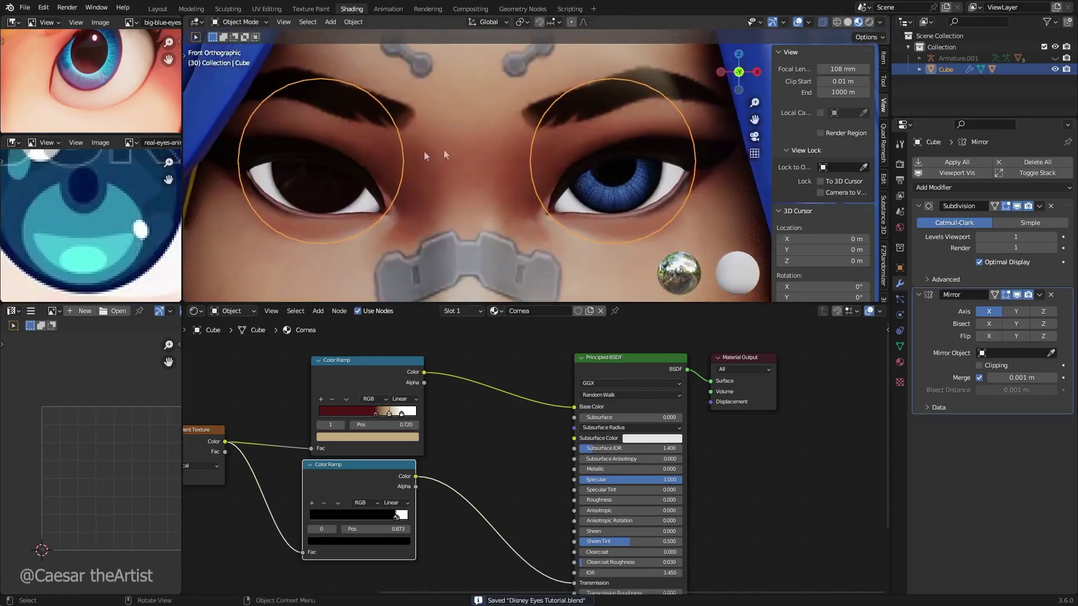
# Select the iris object Circle parented under the eyeball and apply all its transforms.
pyautogui.click(919, 69)
pyautogui.click(958, 103)
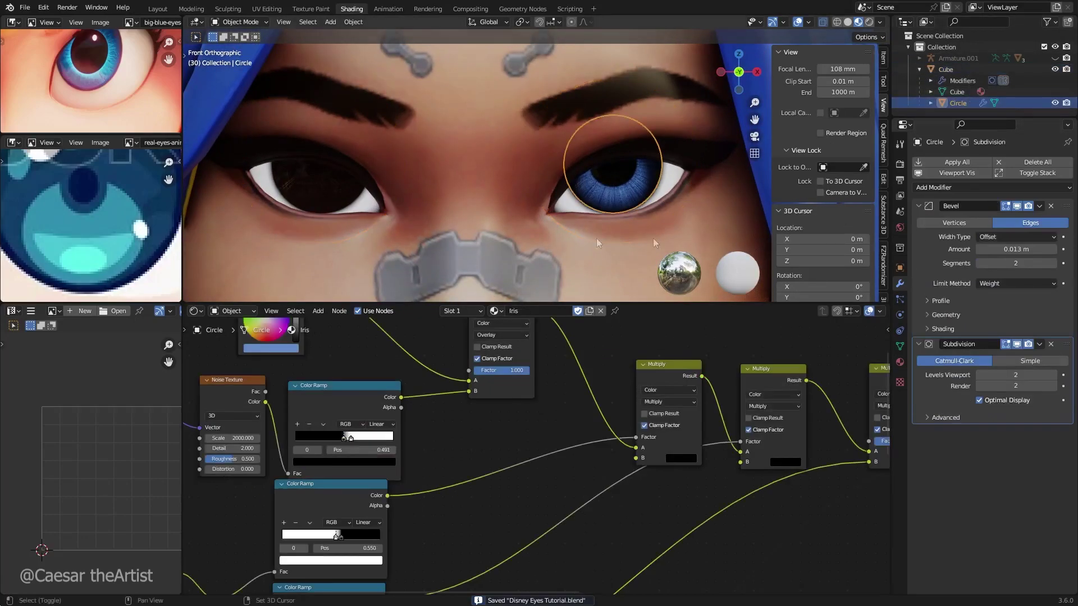
pyautogui.press('KP_Decimal')
pyautogui.moveTo(663, 144); pyautogui.dragTo(559, 82, button='middle')
pyautogui.press('KP_1')
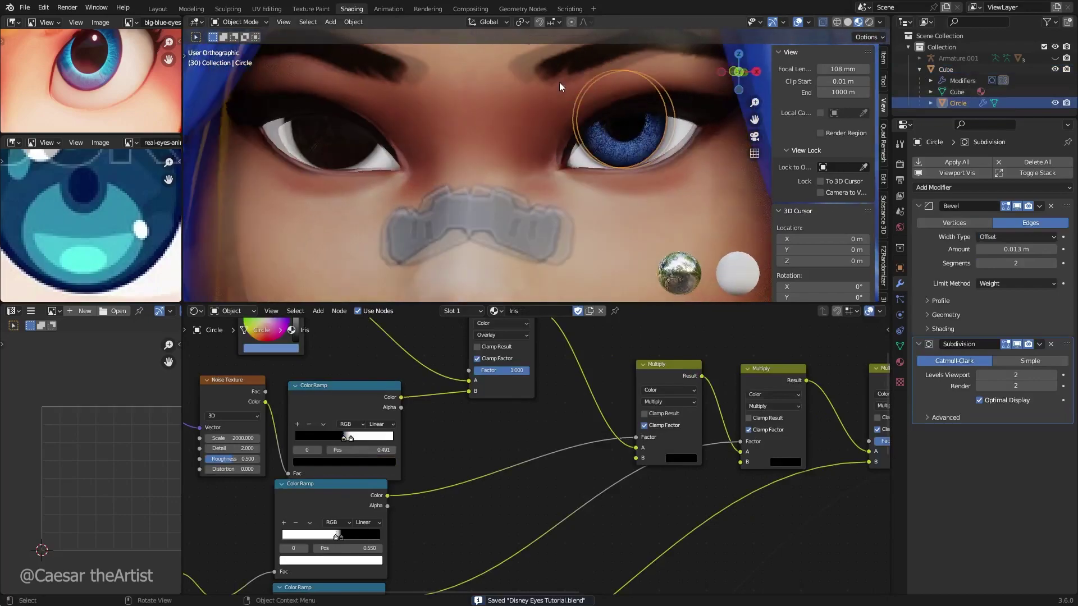
pyautogui.hotkey('ctrl', 'a')
pyautogui.click(539, 160)
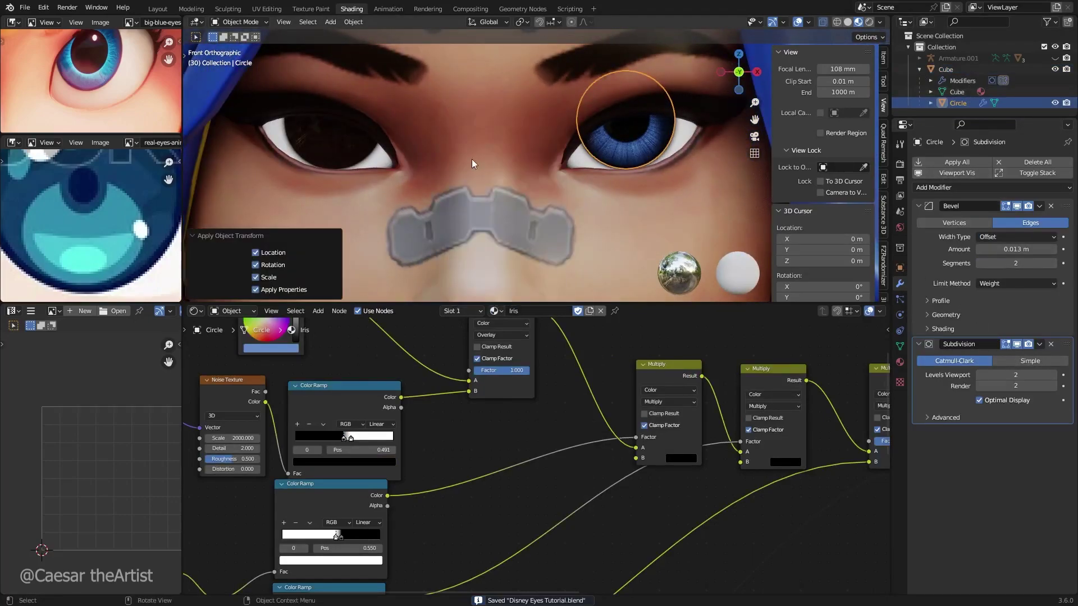
# Add a Mirror modifier on the X axis to the iris, deselect it and save the file.
pyautogui.click(918, 205)
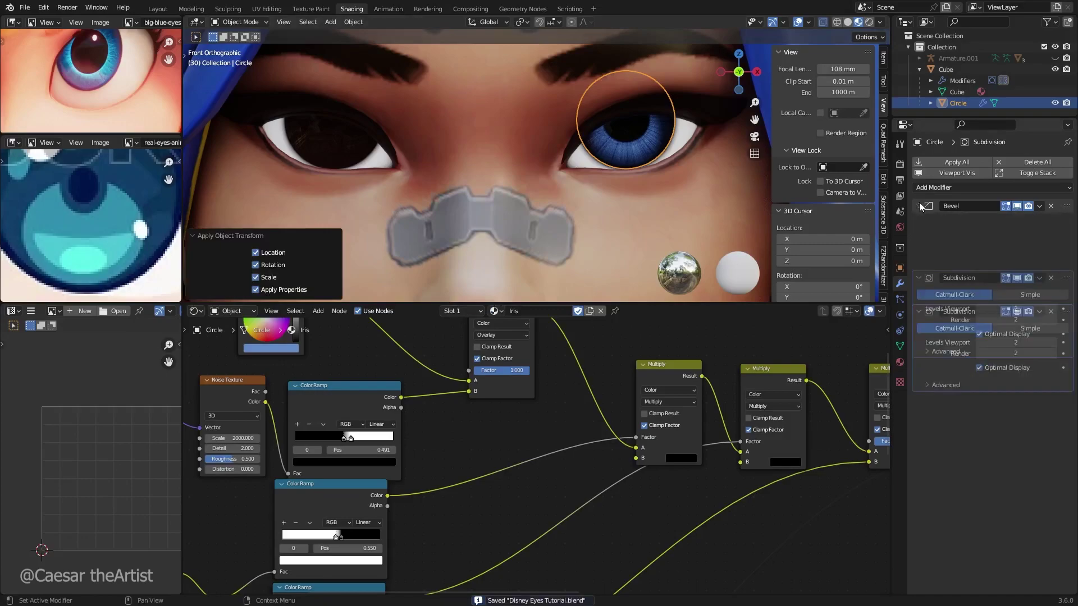
pyautogui.click(972, 190)
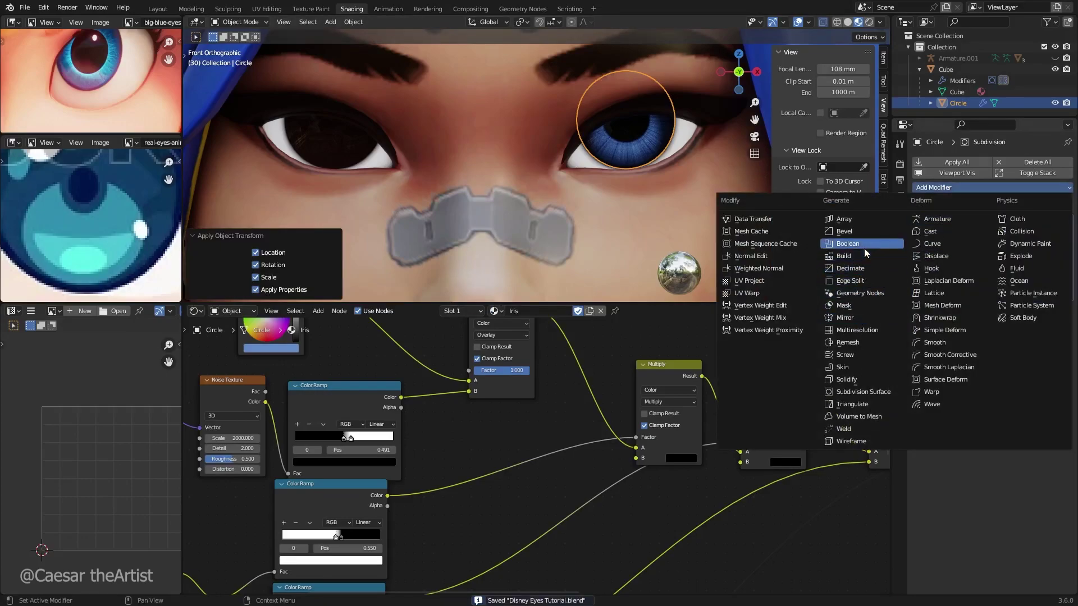
pyautogui.click(866, 317)
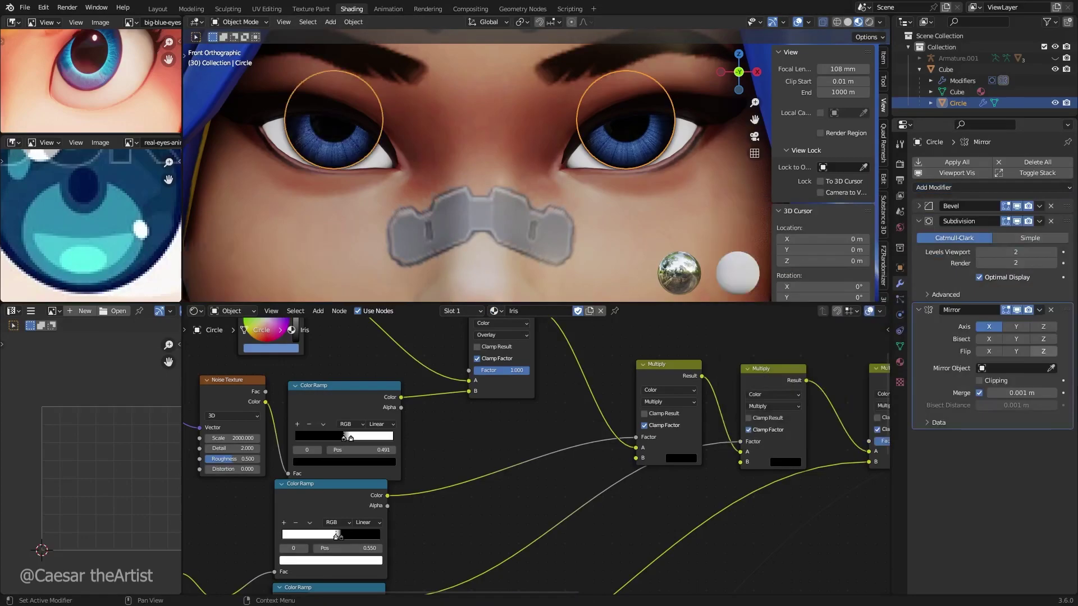
pyautogui.scroll(-5, 558, 174)
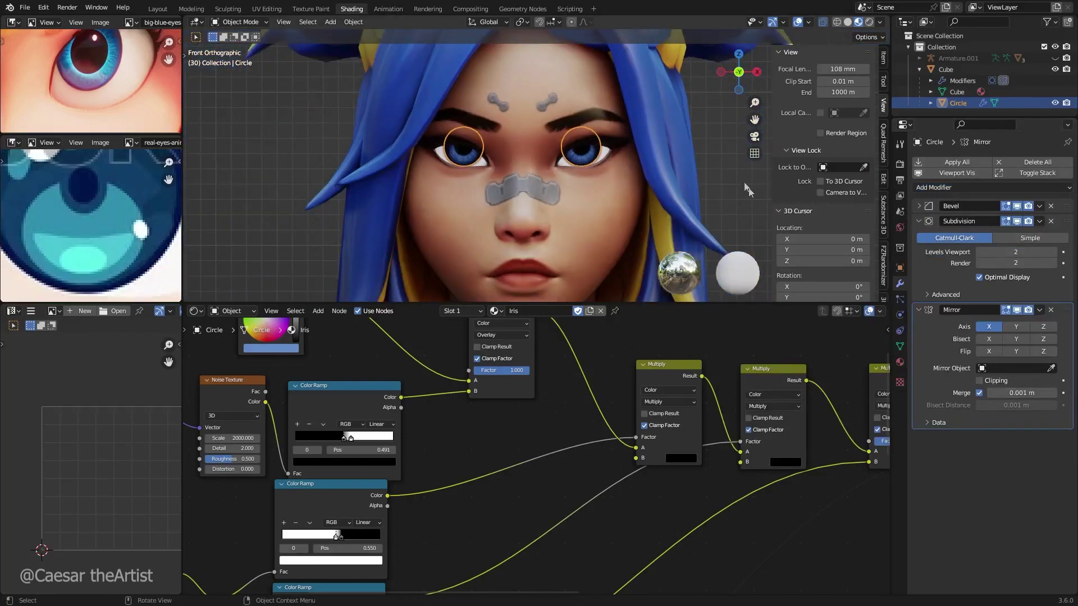
pyautogui.click(677, 168)
pyautogui.click(701, 158)
pyautogui.scroll(-4, 570, 177)
pyautogui.hotkey('ctrl', 's')
# Examine both eyes up close and from the front, along with the anime eye reference image.
pyautogui.scroll(8, 574, 140)
pyautogui.moveTo(570, 178)
pyautogui.mouseDown(button='middle')
pyautogui.moveTo(540, 176)
pyautogui.moveTo(561, 173)
pyautogui.moveTo(538, 163)
pyautogui.moveTo(557, 170)
pyautogui.mouseUp(button='middle')
pyautogui.scroll(8, 558, 170)
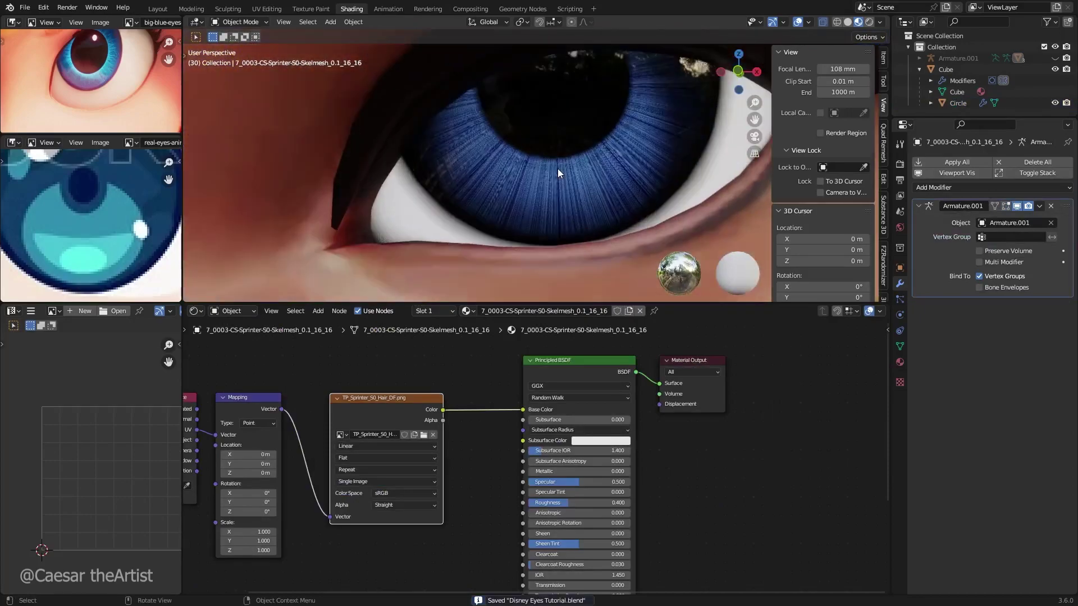
pyautogui.scroll(-4, 570, 128)
pyautogui.press('KP_1')
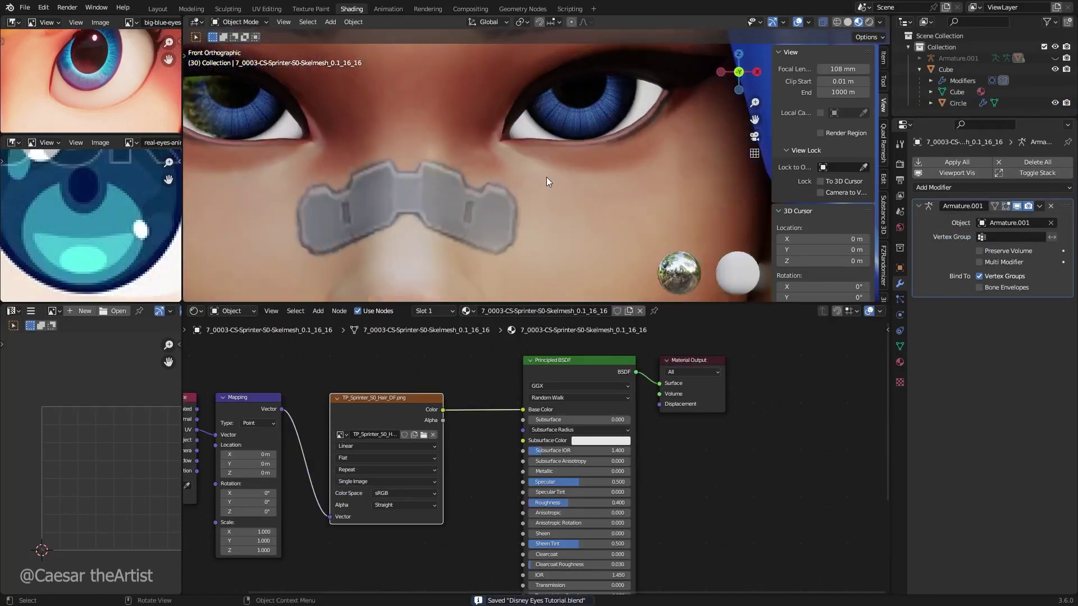
pyautogui.scroll(-4, 547, 177)
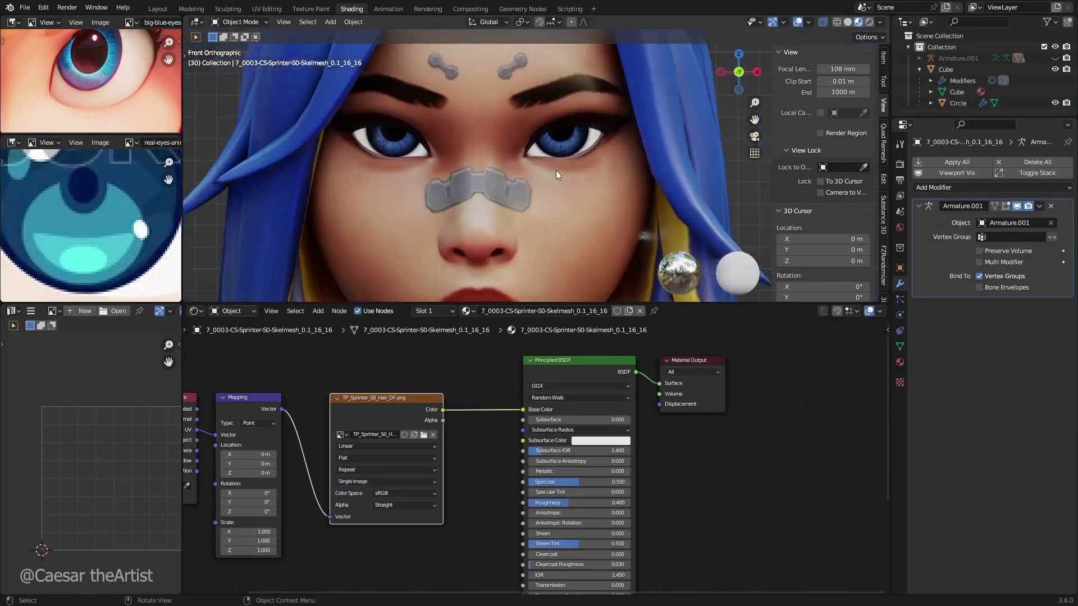
pyautogui.scroll(6, 555, 170)
pyautogui.scroll(-5, 85, 230)
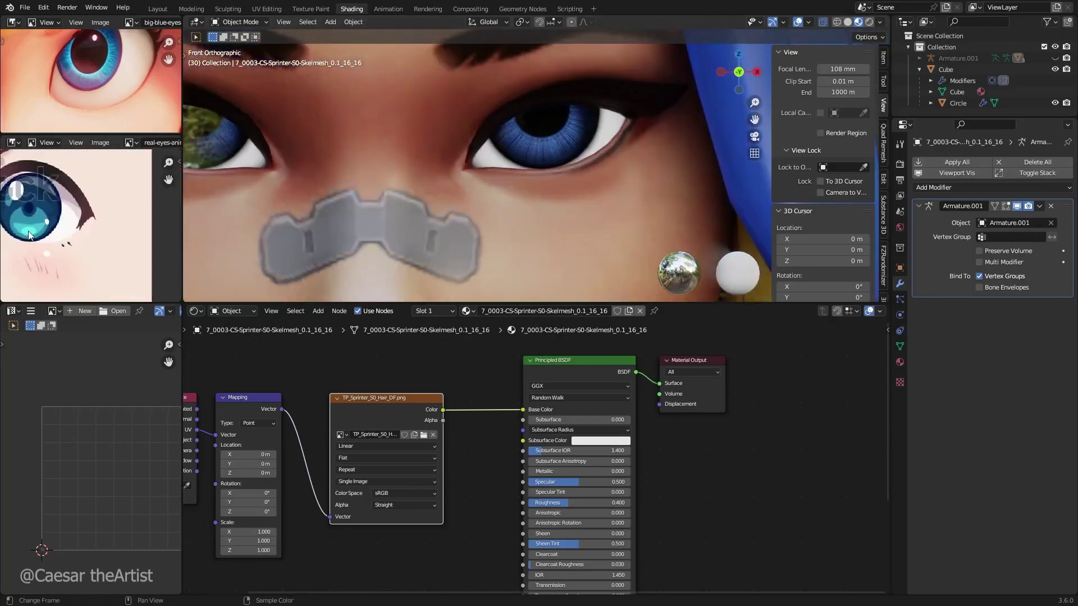
# In the eyeball's Cornea material, move the black stop of the black-and-white Color Ramp to position 0.877.
pyautogui.scroll(2, 537, 148)
pyautogui.scroll(-1, 535, 148)
pyautogui.click(534, 151)
pyautogui.scroll(-3, 474, 351)
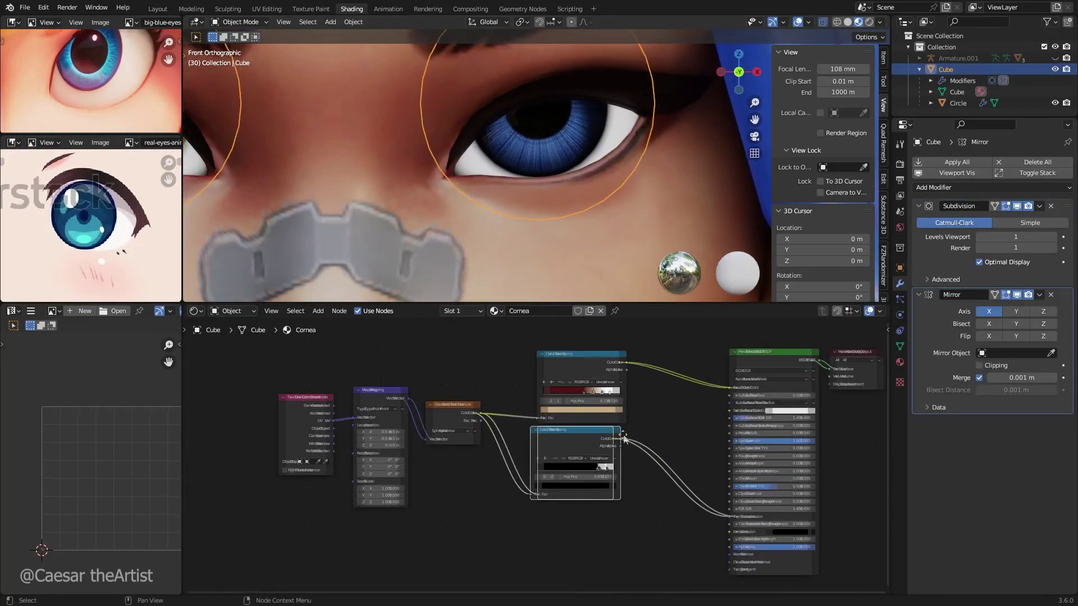
pyautogui.scroll(8, 628, 494)
pyautogui.moveTo(632, 501)
pyautogui.mouseDown()
pyautogui.moveTo(651, 501)
pyautogui.moveTo(635, 504)
pyautogui.mouseUp()
pyautogui.click(640, 499)
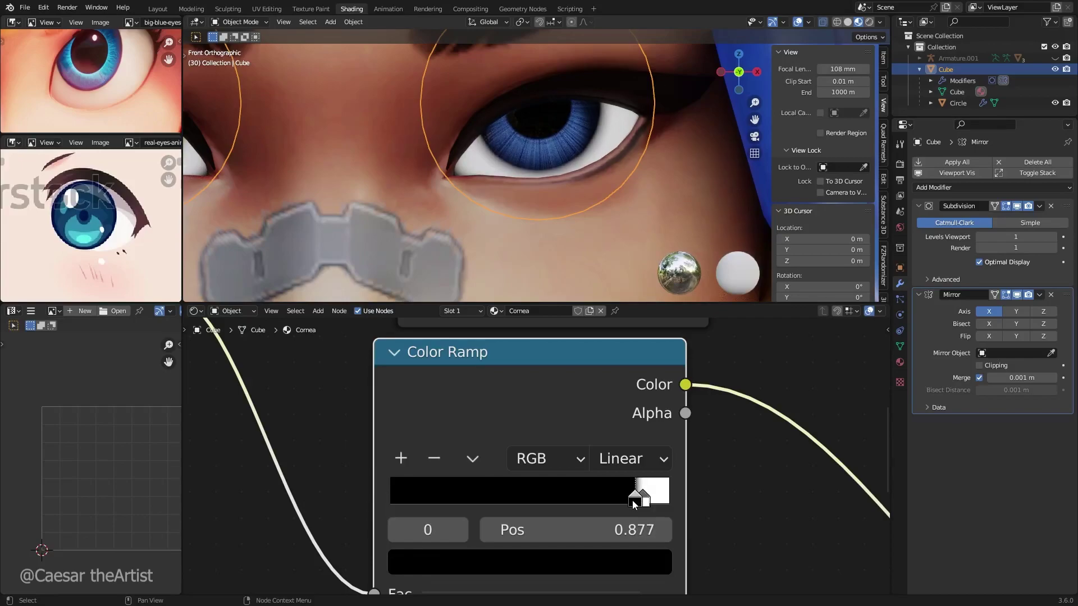
# Scale the iris object's mesh down to about 0.95 in Edit Mode and check its fit around the pupil.
pyautogui.click(972, 103)
pyautogui.press('Tab')
pyautogui.press('s')
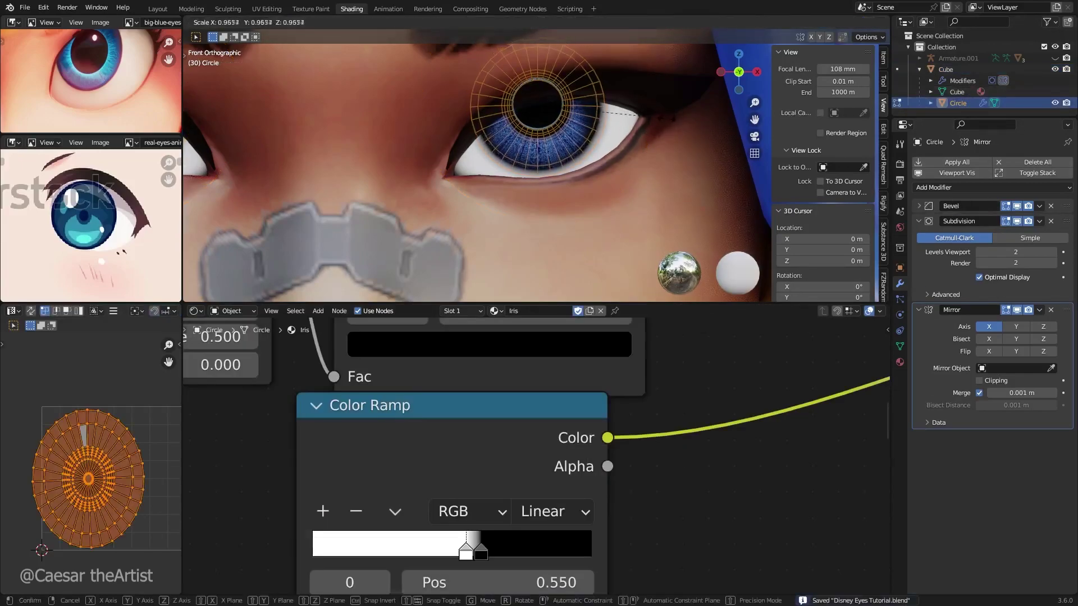
pyautogui.click(659, 128)
pyautogui.press('Tab')
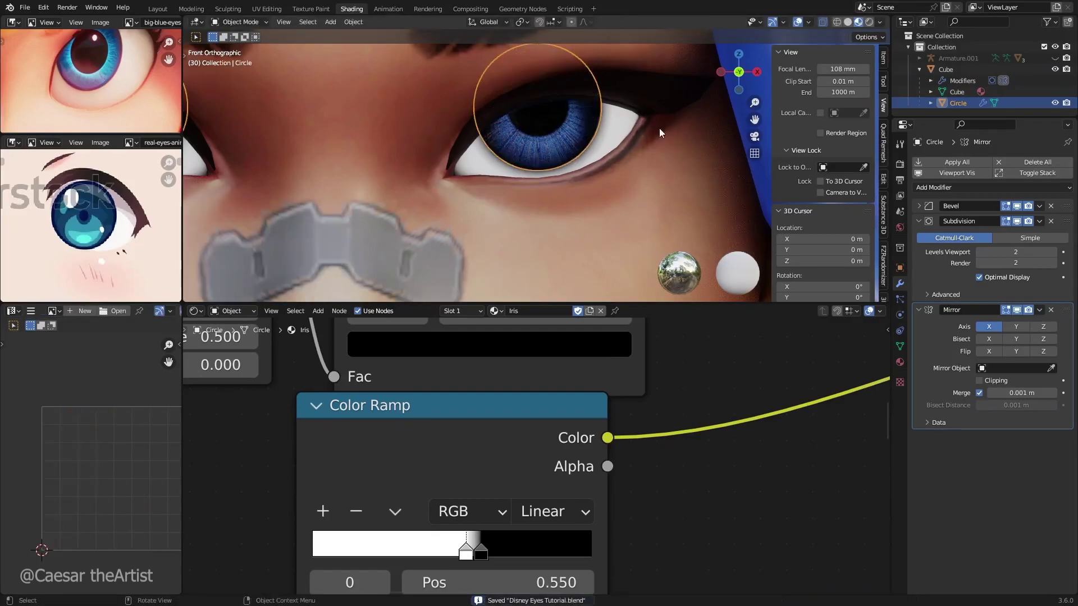
pyautogui.scroll(-7, 513, 117)
pyautogui.click(656, 133)
pyautogui.moveTo(499, 140); pyautogui.dragTo(547, 144, button='middle')
pyautogui.moveTo(547, 144); pyautogui.dragTo(500, 140)
pyautogui.press('KP_1')
pyautogui.scroll(9, 490, 128)
pyautogui.click(489, 132)
pyautogui.press('r')
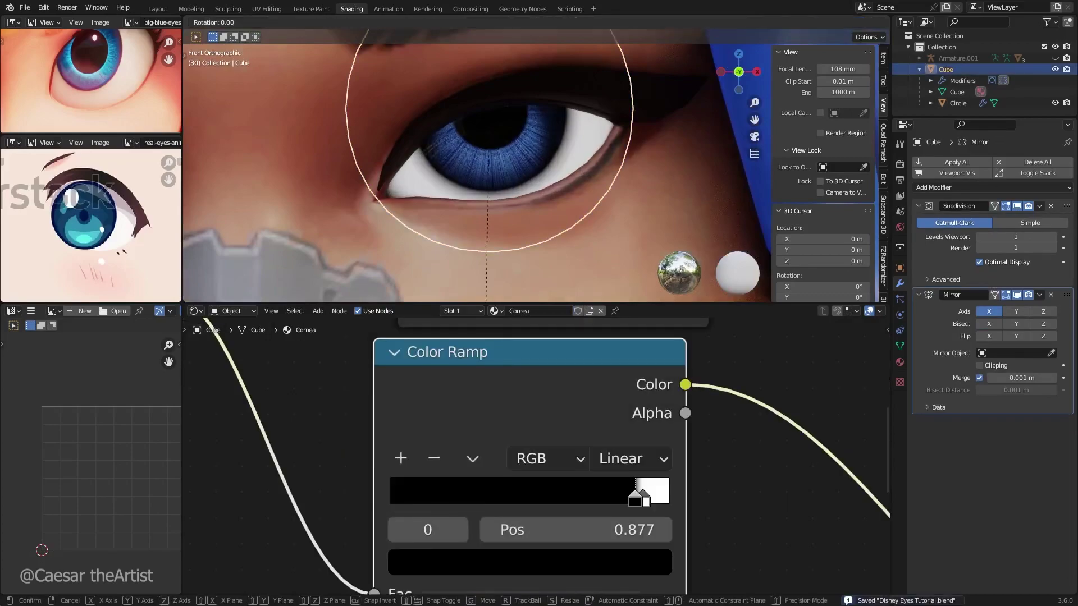
pyautogui.press('x')
pyautogui.press('Escape')
# Set the eyeball's origin to its geometry.
pyautogui.rightClick(497, 140)
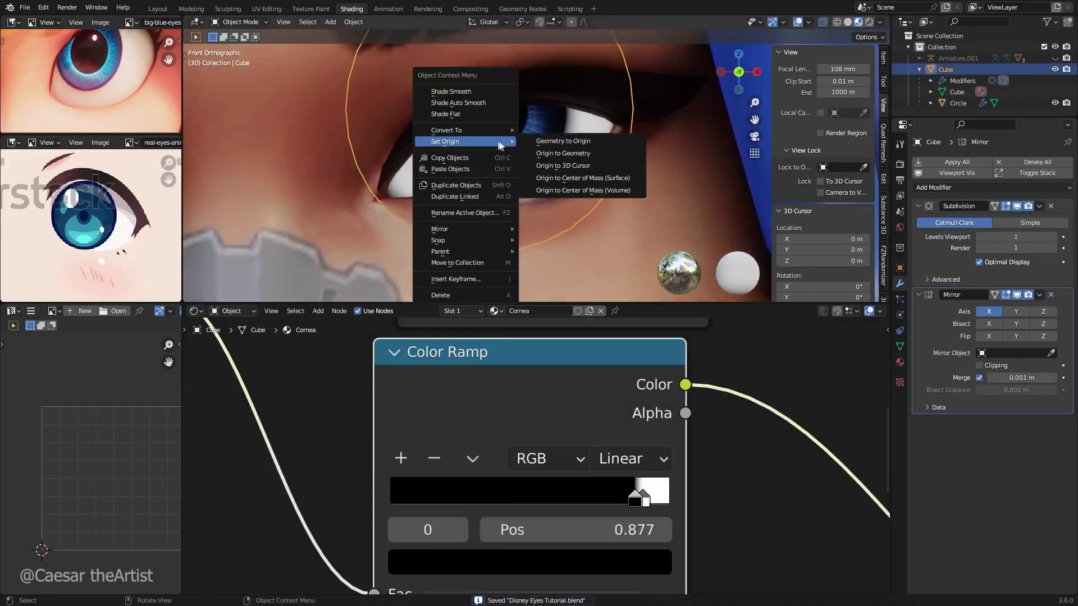
pyautogui.click(536, 151)
pyautogui.press('Escape')
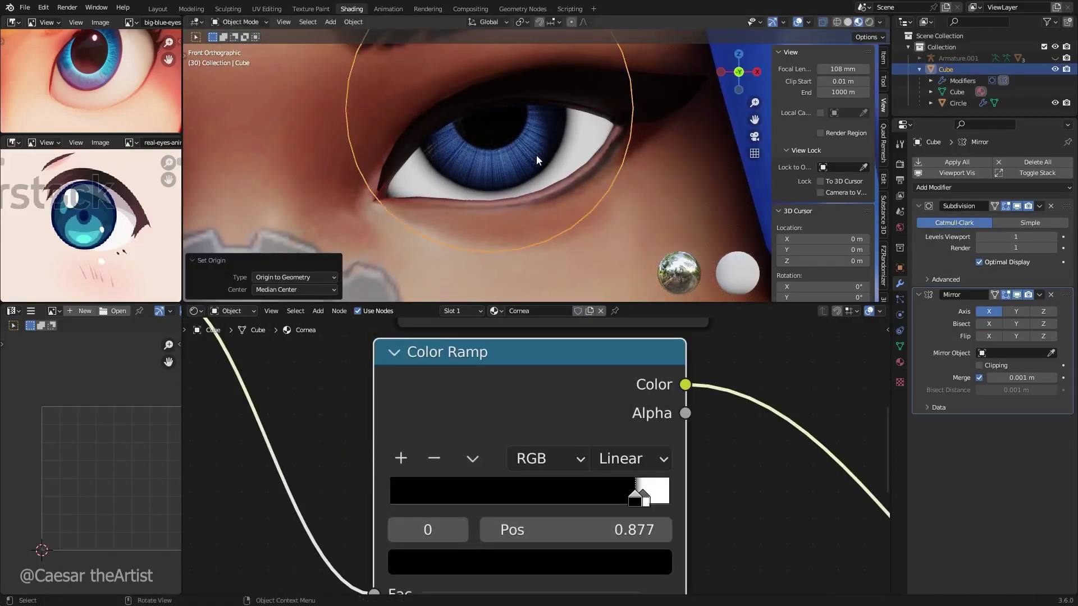
pyautogui.rightClick(536, 155)
pyautogui.moveTo(536, 154)
pyautogui.click(587, 166)
pyautogui.press('r')
pyautogui.press('r')
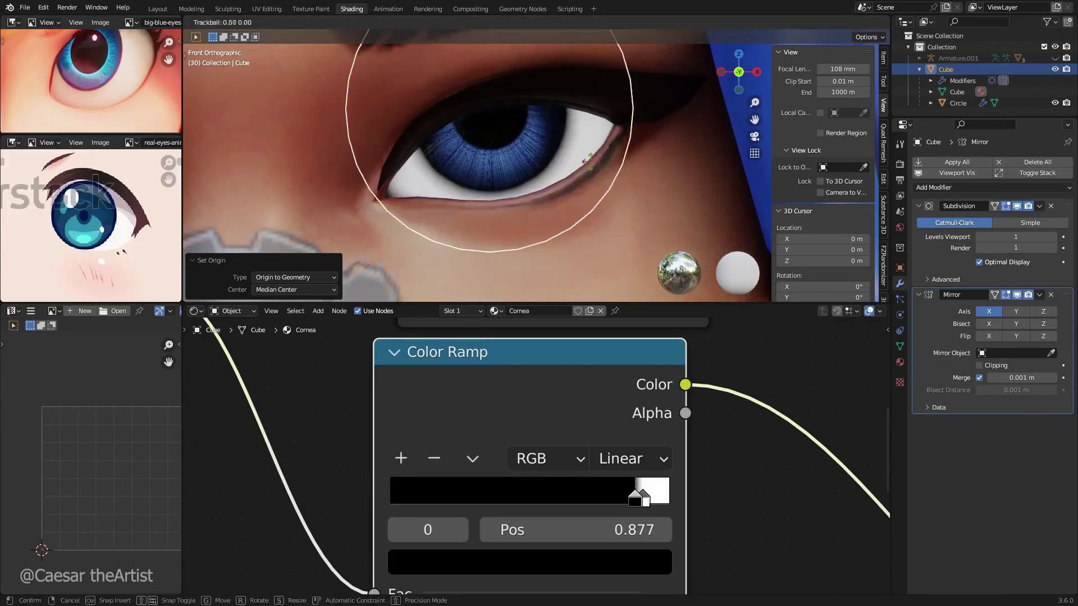
pyautogui.press('Escape')
# Pick the head mesh 7_0002-CS-Sprinter-S0-Skelmesh_0.1_16_16 as the mirror object of the eyeball's Mirror modifier.
pyautogui.scroll(-5, 580, 157)
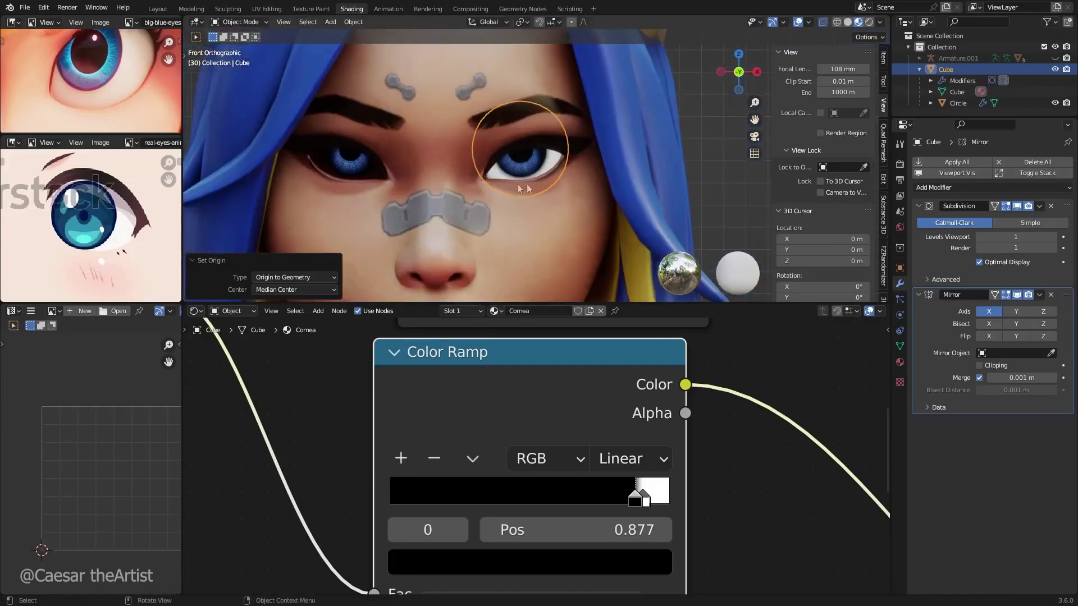
pyautogui.scroll(-6, 463, 139)
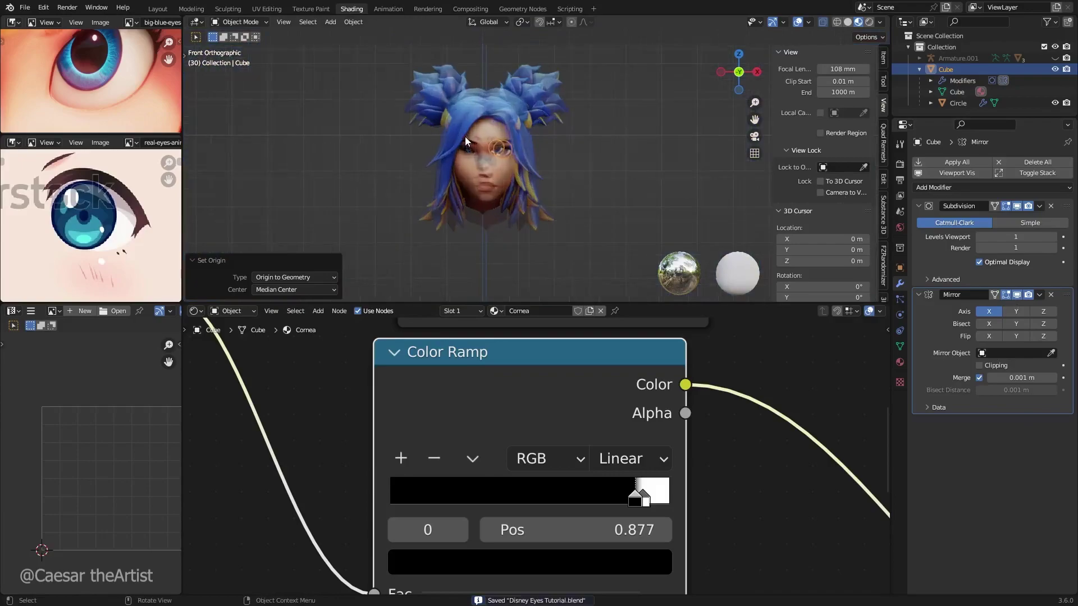
pyautogui.click(466, 140)
pyautogui.scroll(3, 488, 157)
pyautogui.rightClick(491, 163)
pyautogui.click(493, 163)
pyautogui.scroll(2, 492, 160)
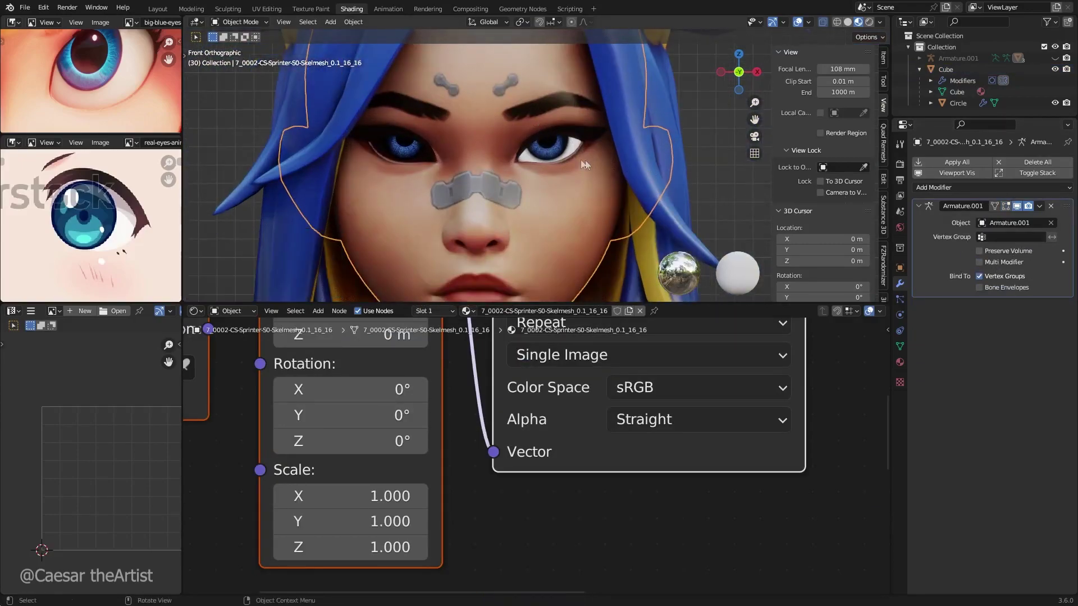
pyautogui.click(538, 144)
pyautogui.click(1052, 352)
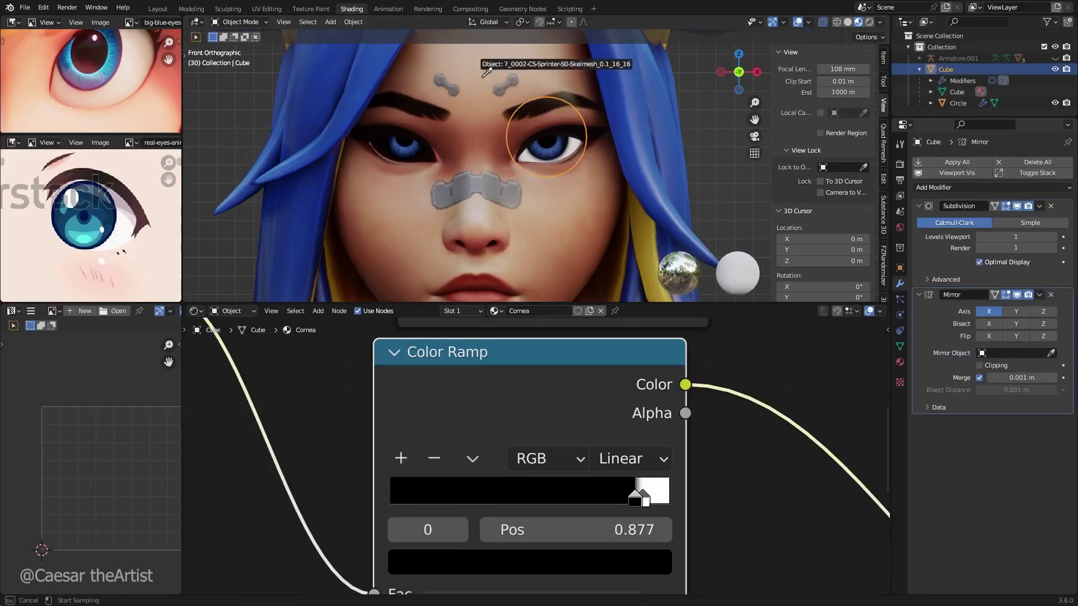
pyautogui.click(483, 77)
# Isolate the eyeball to examine its mirroring from the front, and return to the full head.
pyautogui.scroll(-5, 439, 174)
pyautogui.scroll(4, 466, 171)
pyautogui.press('KP_Divide')
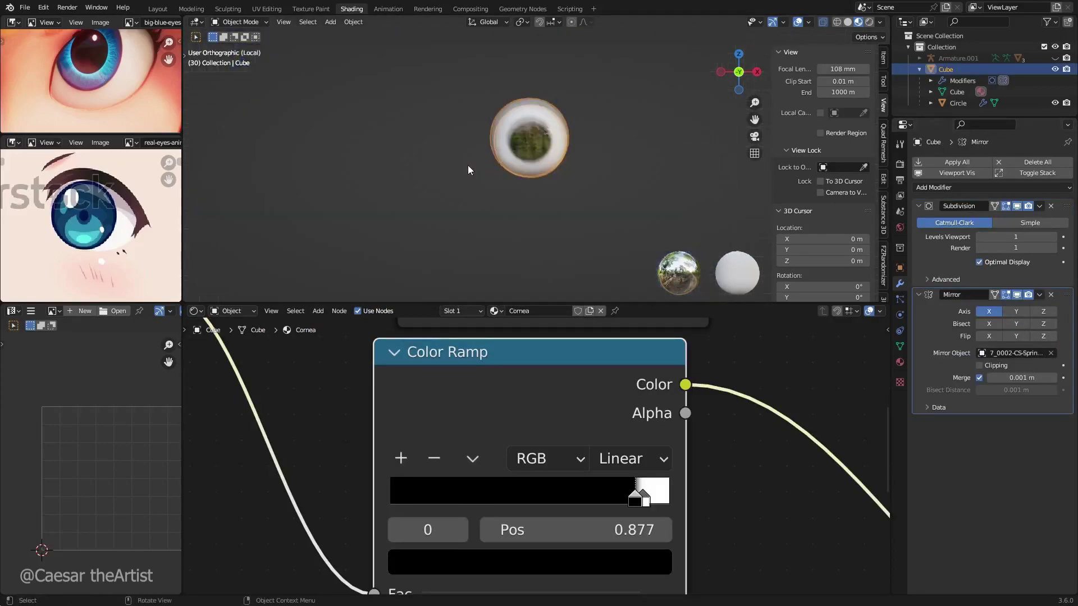
pyautogui.scroll(-6, 477, 161)
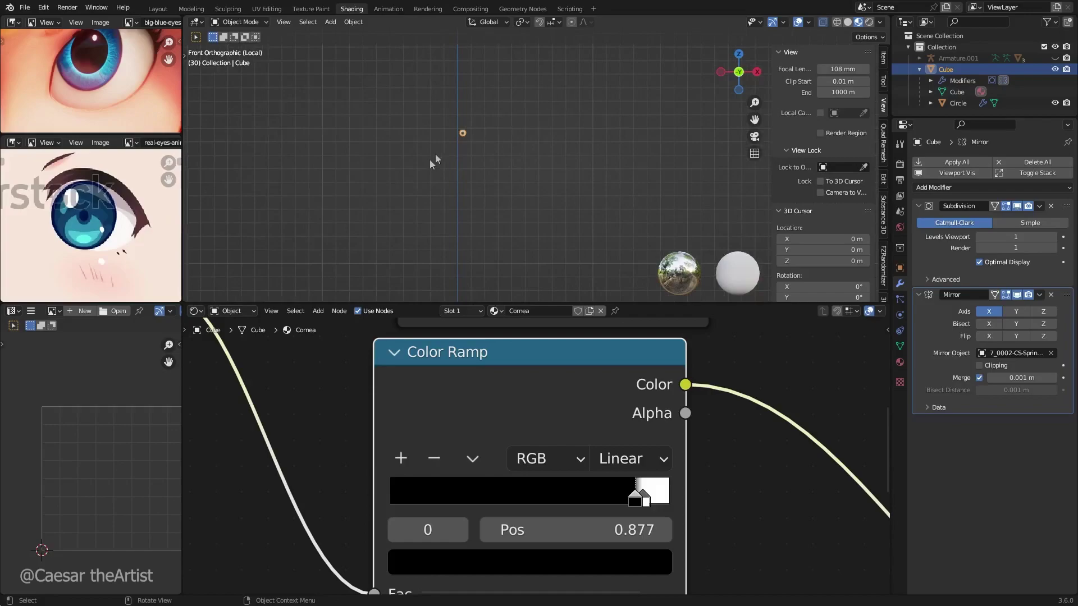
pyautogui.moveTo(430, 159); pyautogui.dragTo(430, 133, button='middle')
pyautogui.press('KP_1')
pyautogui.scroll(4, 430, 132)
pyautogui.press('KP_Divide')
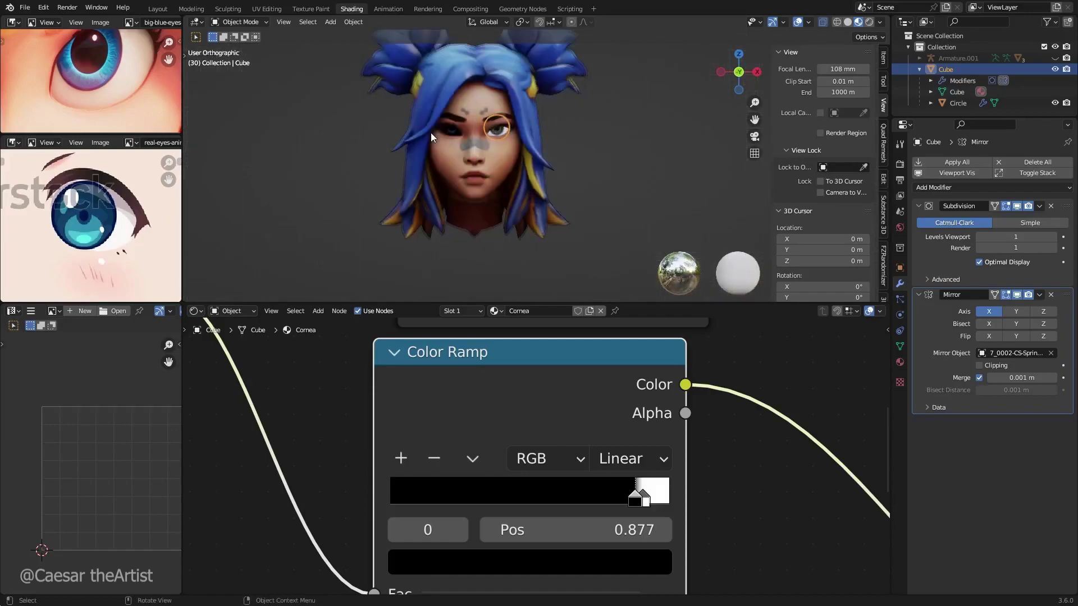
# Select the head mesh and apply its scale.
pyautogui.click(473, 82)
pyautogui.hotkey('ctrl', 'a')
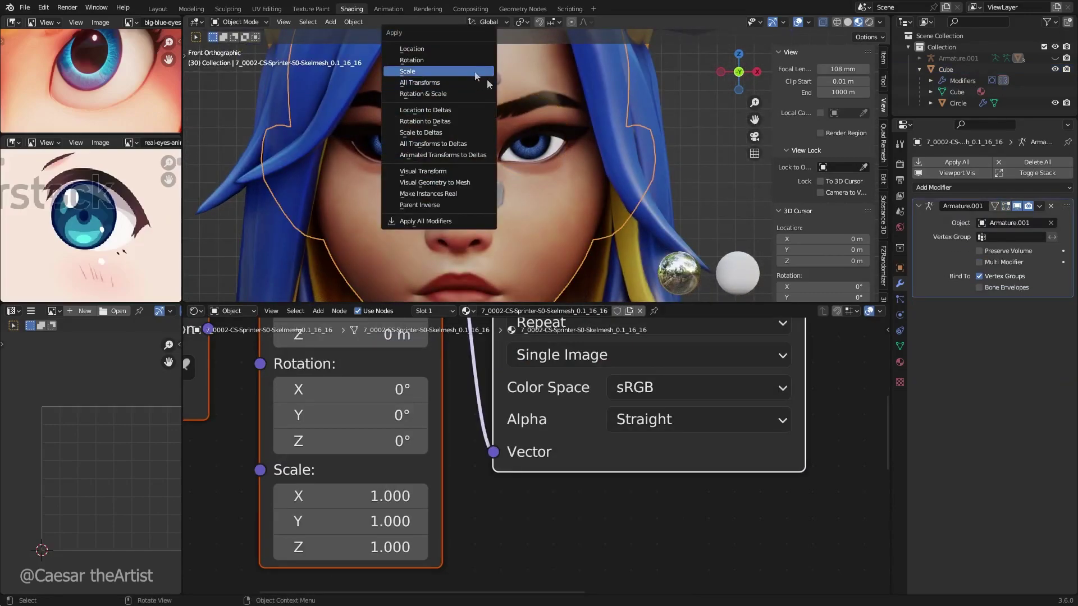
pyautogui.click(476, 73)
# Reselect the eyeball and switch its Mirror modifier axis from X to Y.
pyautogui.moveTo(590, 147); pyautogui.dragTo(478, 138, button='middle')
pyautogui.click(469, 135)
pyautogui.press('KP_1')
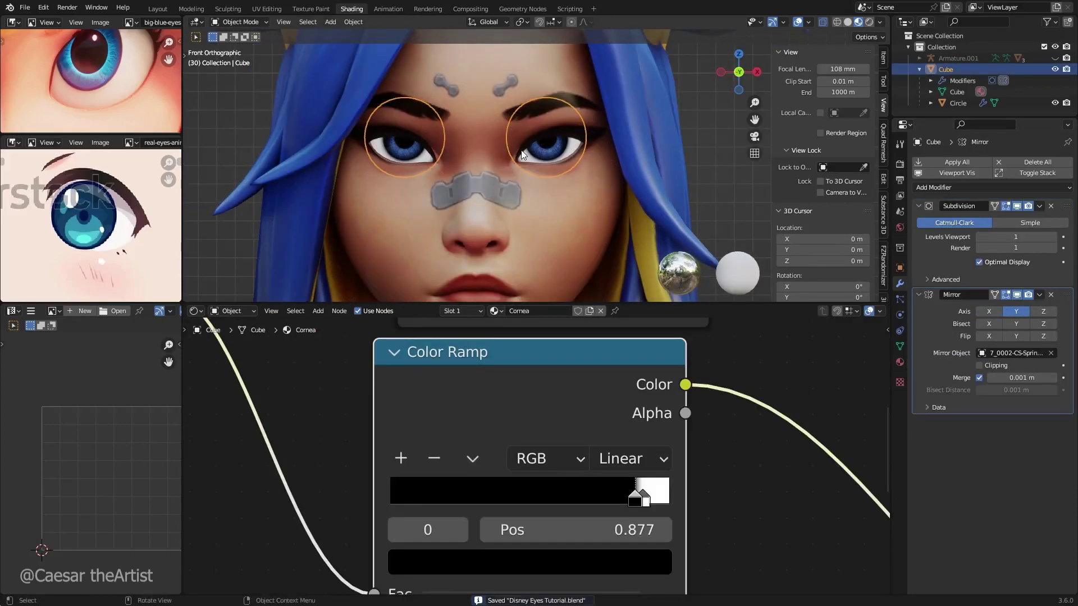
# Trackball-rotate the mirrored eyeballs to adjust their gaze in the front view and save the file.
pyautogui.scroll(4, 521, 150)
pyautogui.scroll(-2, 551, 149)
pyautogui.press('r')
pyautogui.press('r')
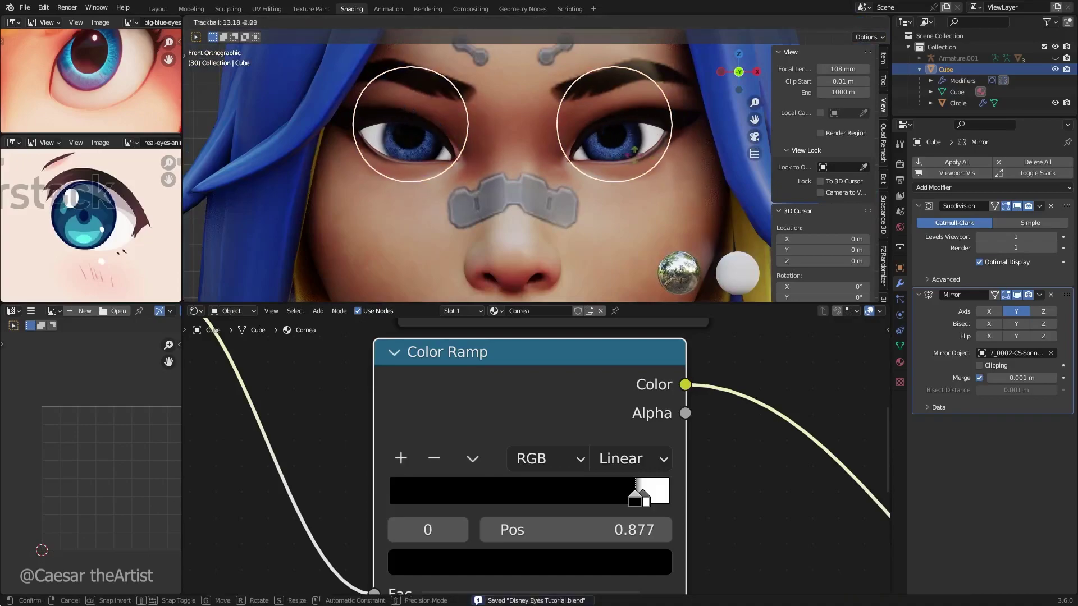
pyautogui.click(634, 149)
pyautogui.scroll(-4, 610, 140)
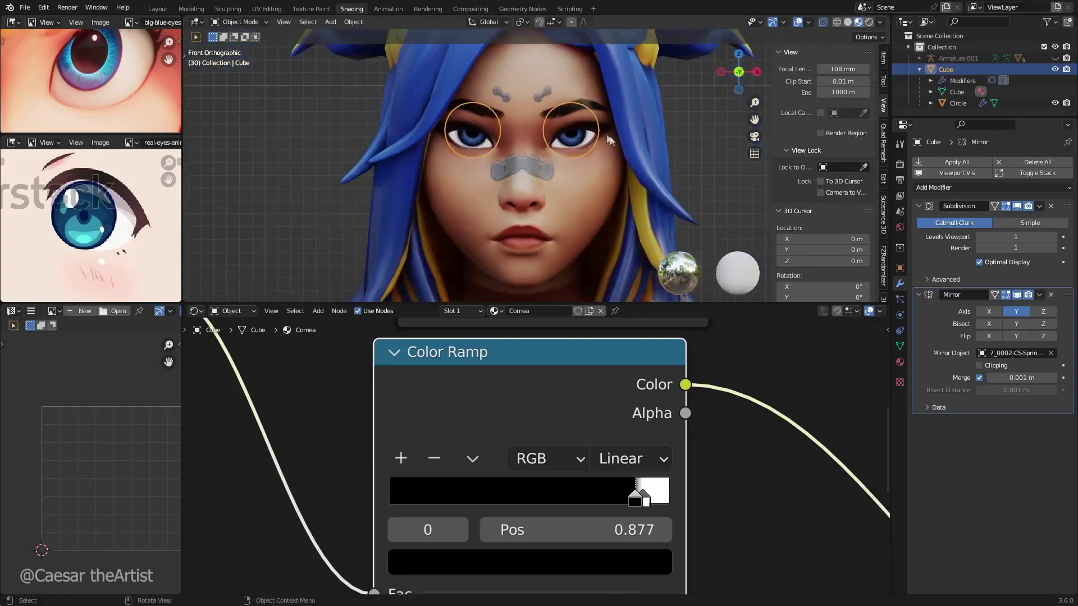
pyautogui.scroll(5, 571, 106)
pyautogui.hotkey('ctrl', 's')
# Examine the mirrored eyes at an angle and from the front at several distances.
pyautogui.moveTo(583, 190); pyautogui.dragTo(612, 188, button='middle')
pyautogui.scroll(-4, 623, 199)
pyautogui.press('`')
pyautogui.click(586, 180)
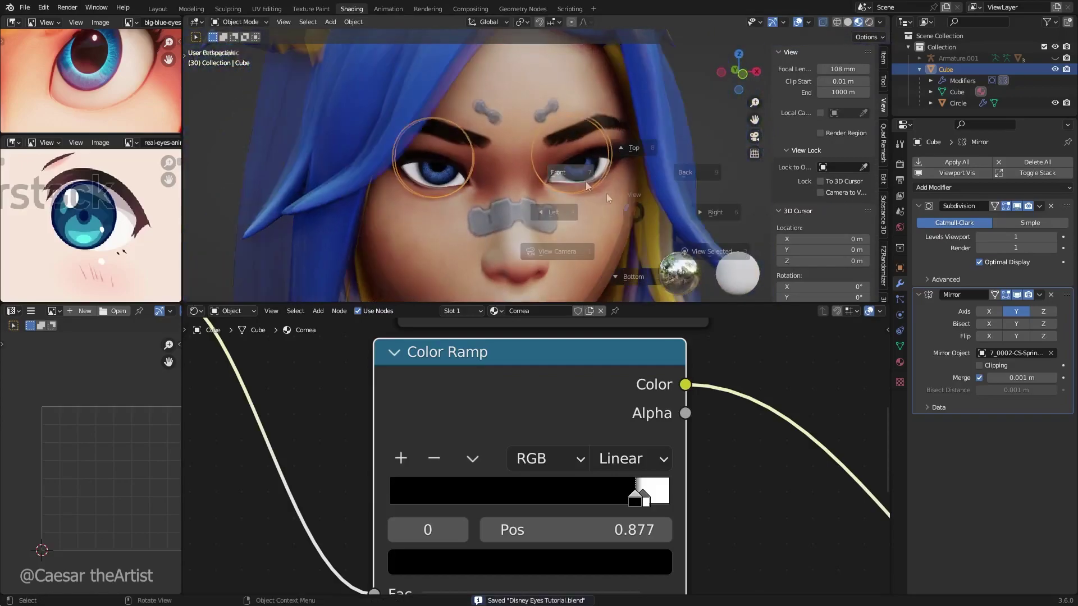
pyautogui.click(586, 185)
pyautogui.scroll(4, 535, 114)
pyautogui.scroll(-4, 530, 437)
pyautogui.scroll(3, 513, 389)
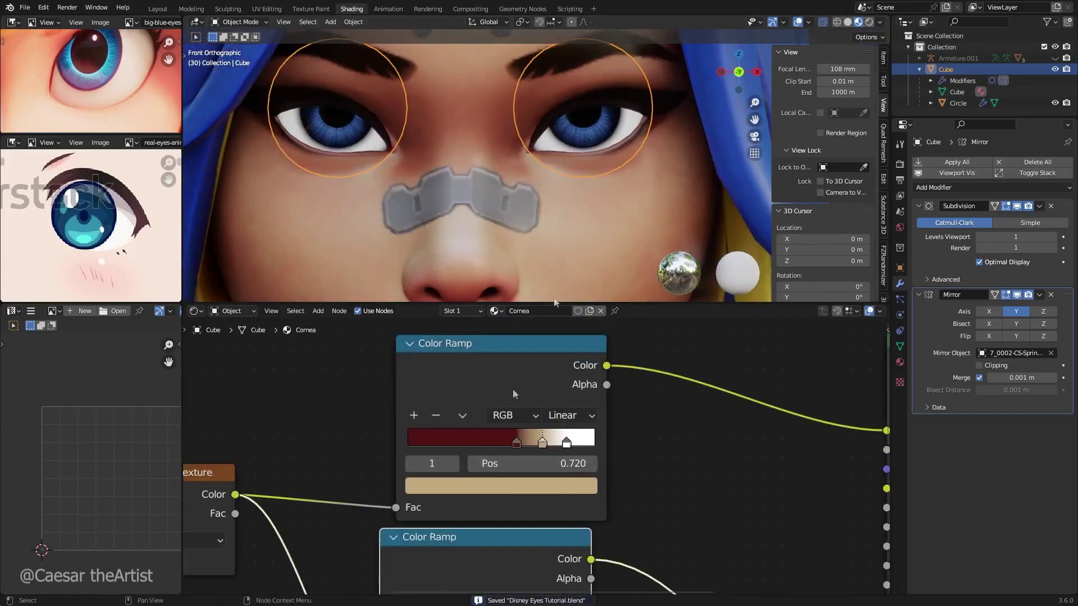
# Shift the stops of the Cornea's base color ramp toward the white end, placing the dark red stop at 0.773.
pyautogui.scroll(5, 634, 112)
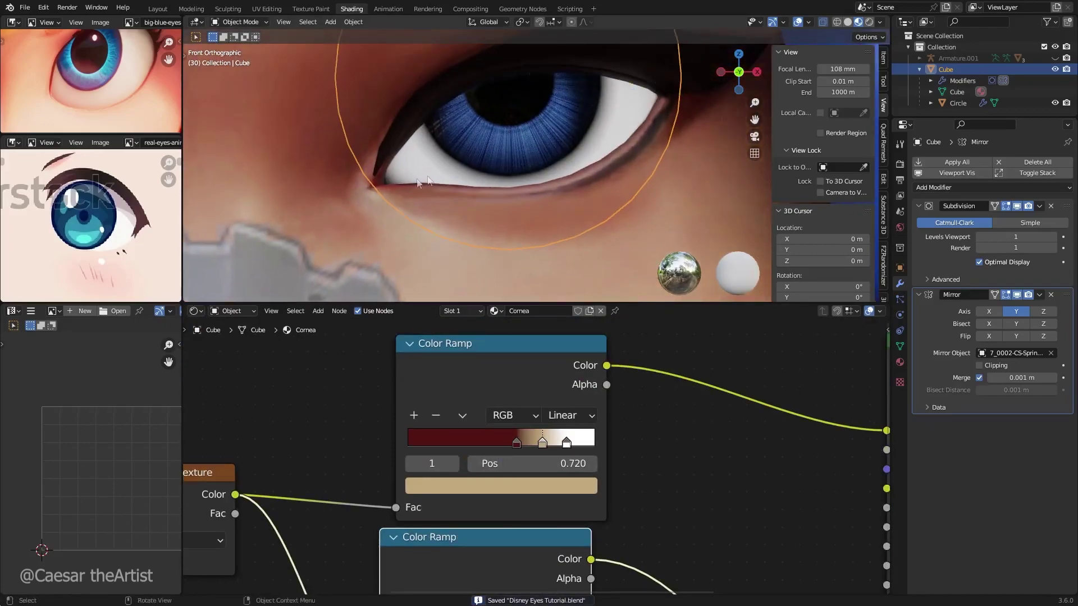
pyautogui.scroll(3, 422, 480)
pyautogui.moveTo(557, 426); pyautogui.dragTo(625, 427)
pyautogui.click(610, 429)
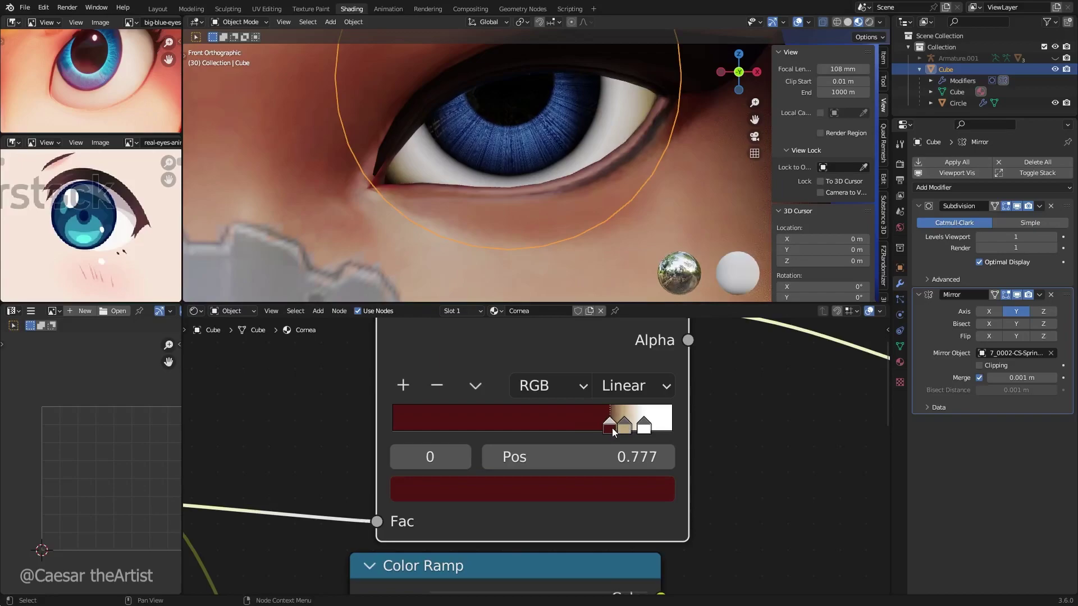
pyautogui.moveTo(611, 428); pyautogui.dragTo(610, 428)
pyautogui.scroll(-1, 562, 179)
# Try trackball-rotating the eyeball to test how the edge of the eye white is shaded.
pyautogui.press('t')
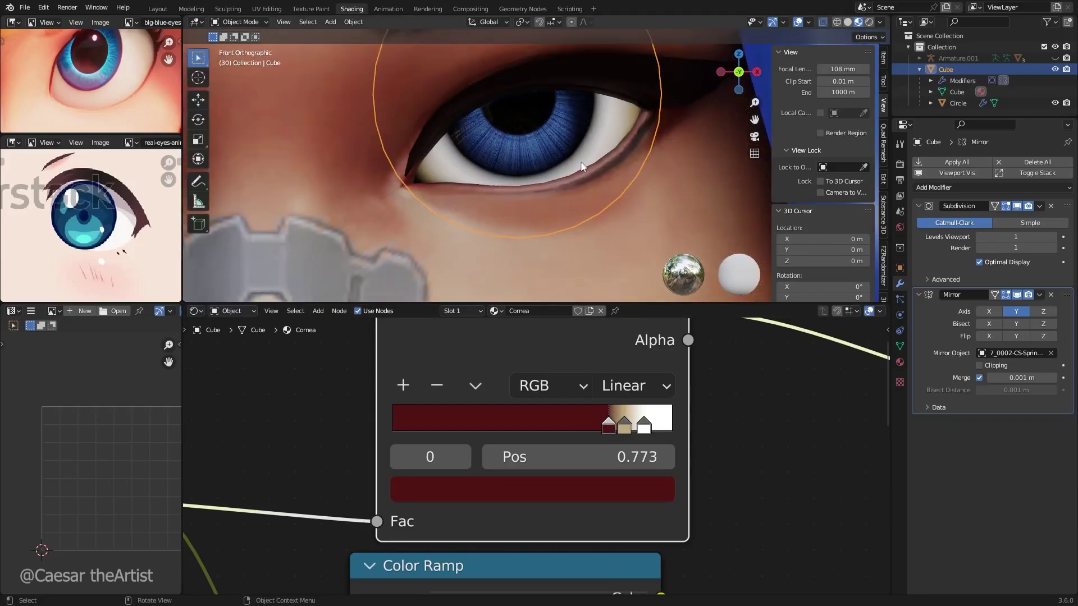
pyautogui.press('t')
pyautogui.press('r')
pyautogui.press('r')
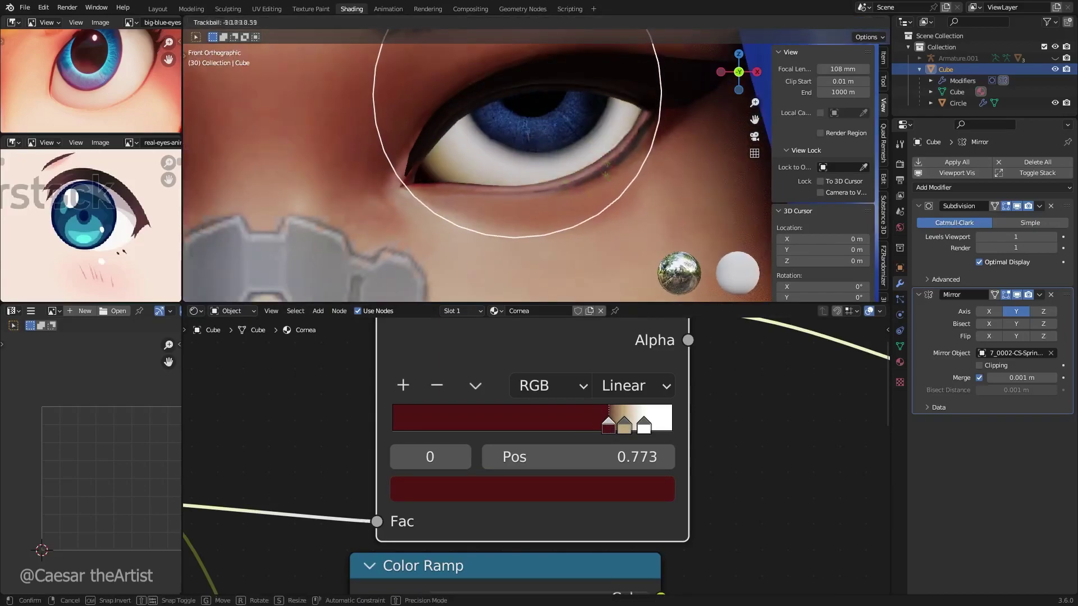
pyautogui.click(566, 193)
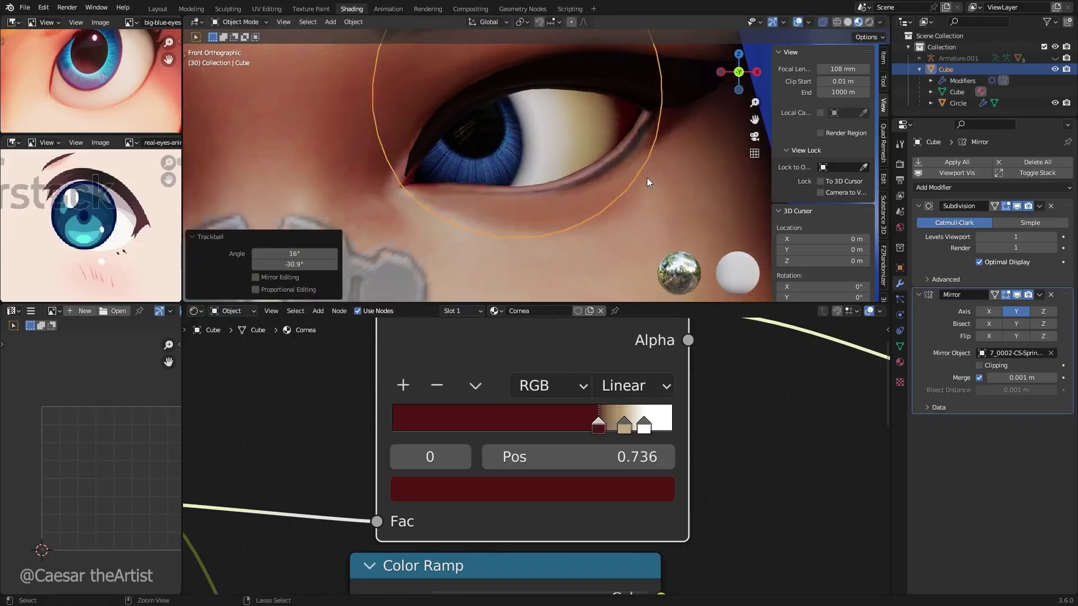
# Set the base color ramp's dark red stop to 0.727 and test-rotate the eyeball.
pyautogui.moveTo(594, 426)
pyautogui.mouseDown()
pyautogui.moveTo(604, 427)
pyautogui.moveTo(588, 424)
pyautogui.mouseUp()
pyautogui.press('r')
pyautogui.press('r')
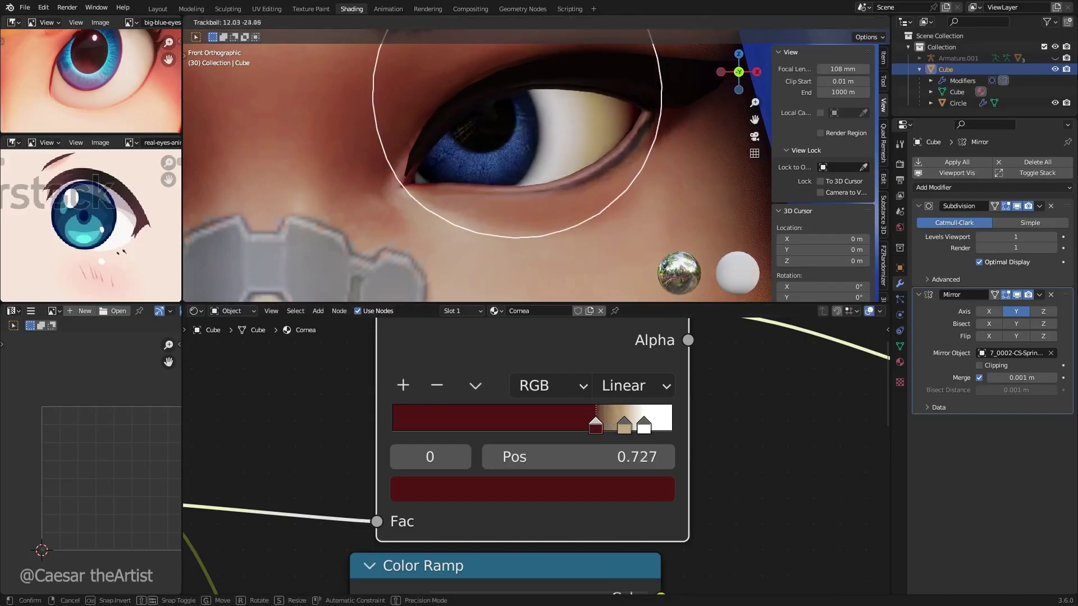
pyautogui.rightClick(719, 372)
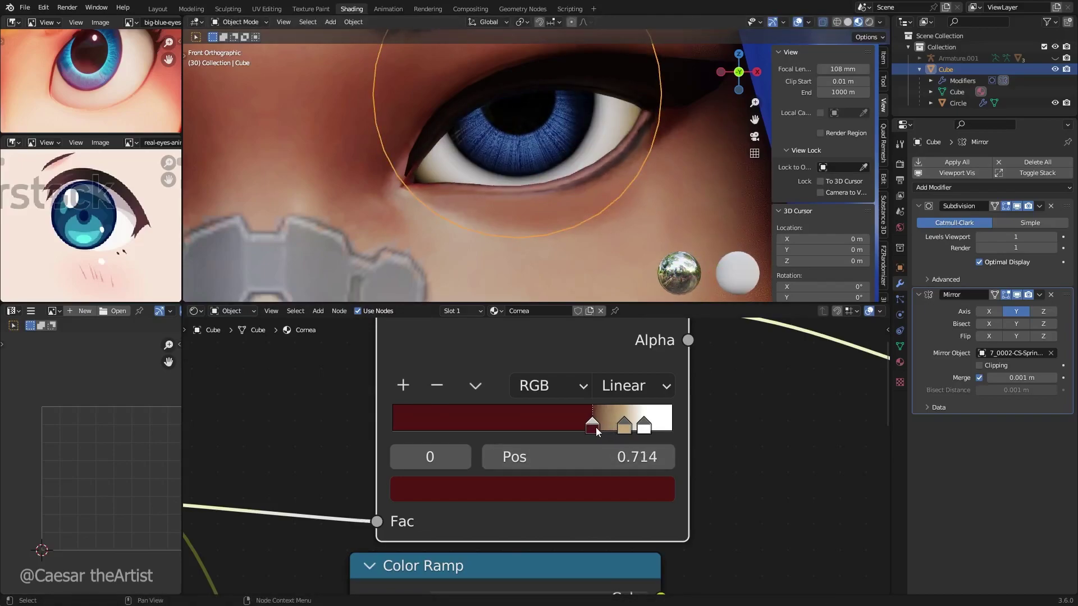
# Set the base color ramp's dark red stop to 0.709 and apply all of the eyeball's transforms.
pyautogui.moveTo(595, 427); pyautogui.dragTo(592, 426)
pyautogui.hotkey('ctrl', 'a')
pyautogui.click(580, 167)
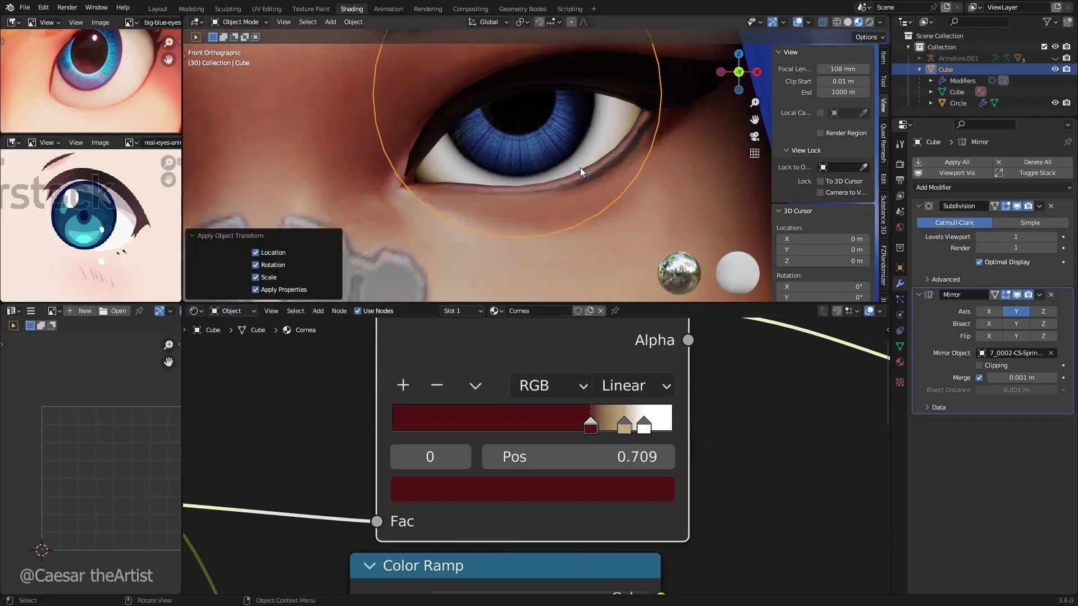
pyautogui.hotkey('ctrl', 'a')
pyautogui.click(558, 144)
# Set the Subsurface value of the Cornea's Principled BSDF to 0.013.
pyautogui.scroll(-5, 628, 460)
pyautogui.moveTo(786, 466); pyautogui.dragTo(487, 434, button='middle')
pyautogui.scroll(1, 668, 416)
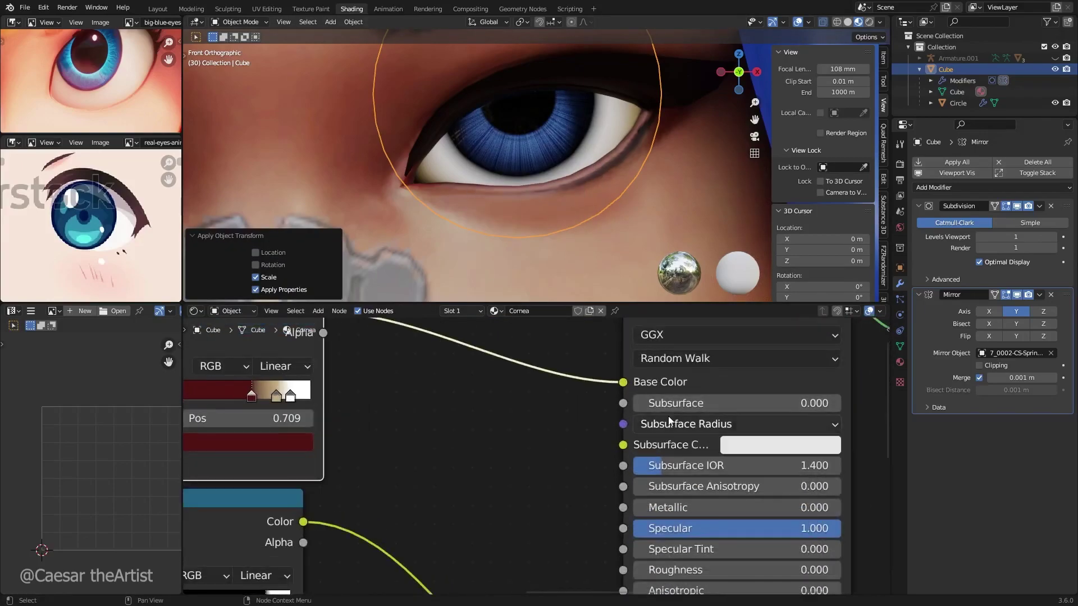
pyautogui.scroll(1, 668, 420)
pyautogui.click(681, 403)
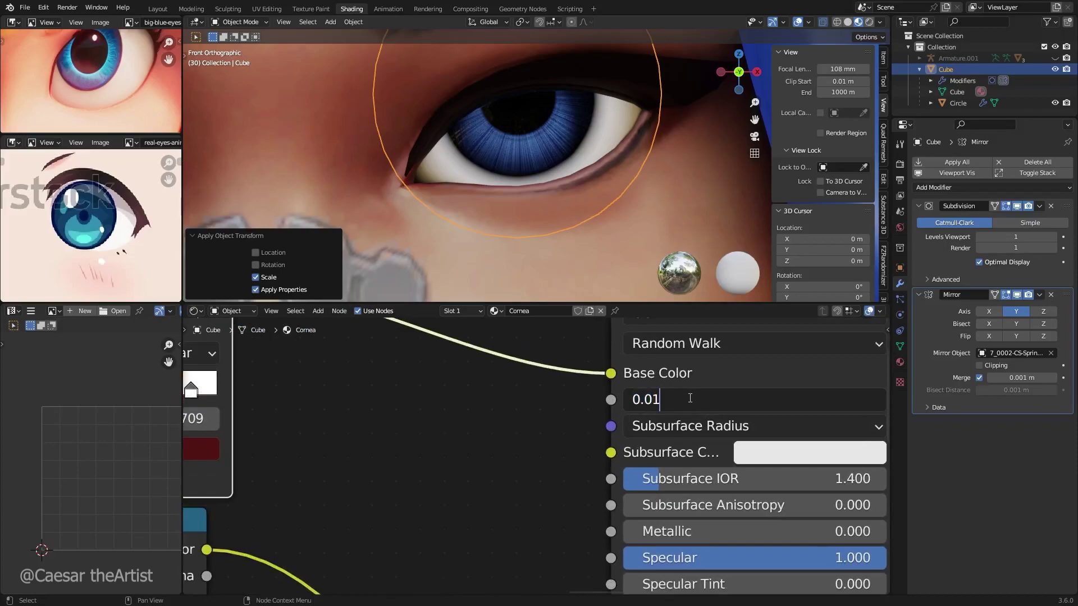
pyautogui.write('0.013')
pyautogui.press('Return')
# Isolate the mirrored eyeballs and switch the viewport to rendered shading.
pyautogui.moveTo(406, 421); pyautogui.dragTo(471, 421, button='middle')
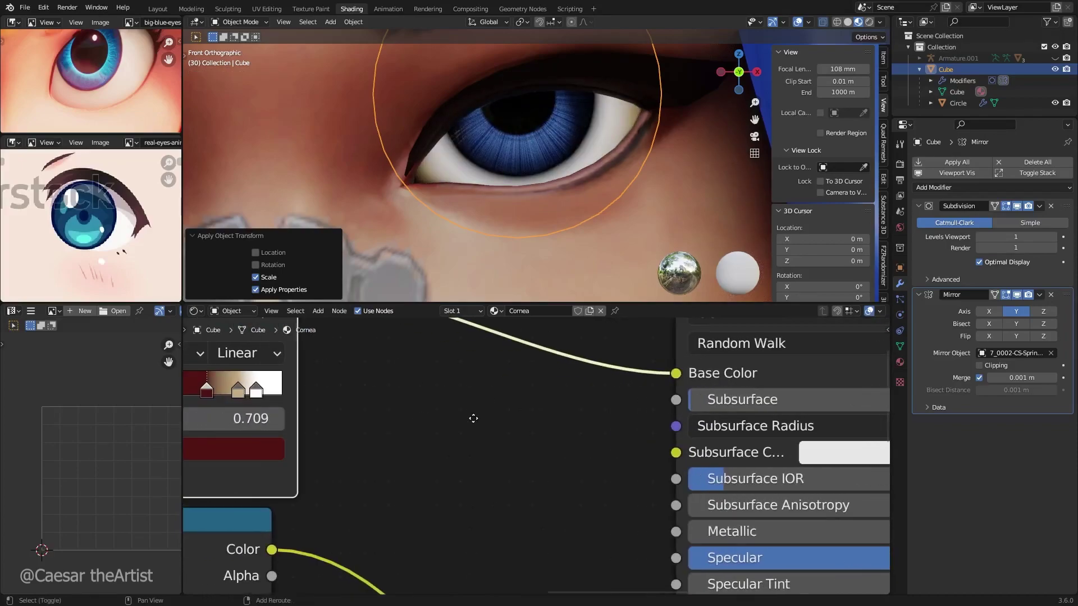
pyautogui.scroll(-4, 413, 159)
pyautogui.press('KP_Divide')
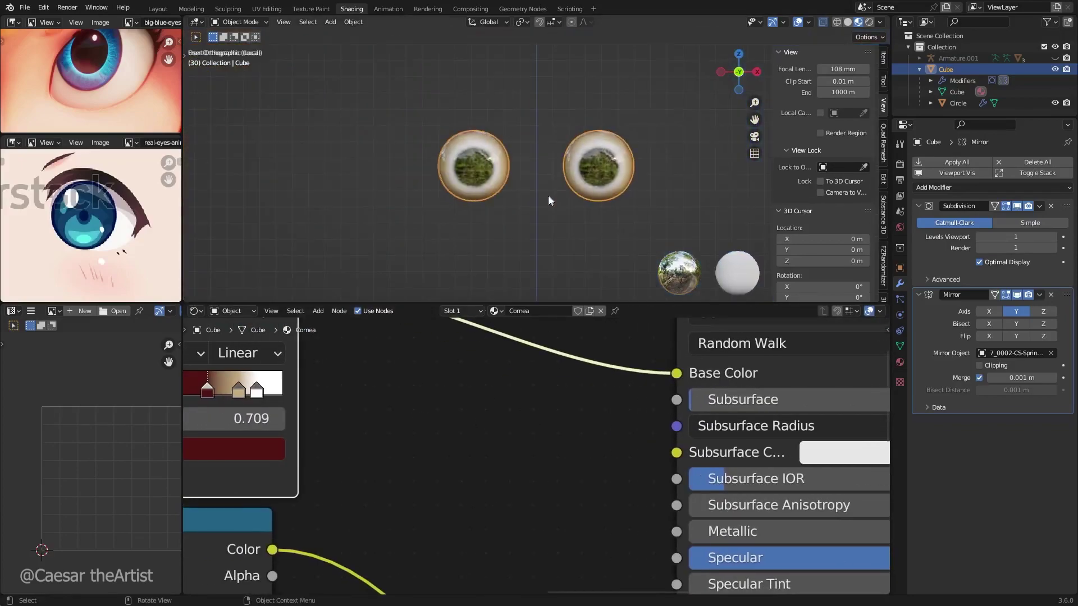
pyautogui.moveTo(547, 194); pyautogui.dragTo(581, 153, button='middle')
pyautogui.scroll(2, 581, 153)
pyautogui.click(869, 22)
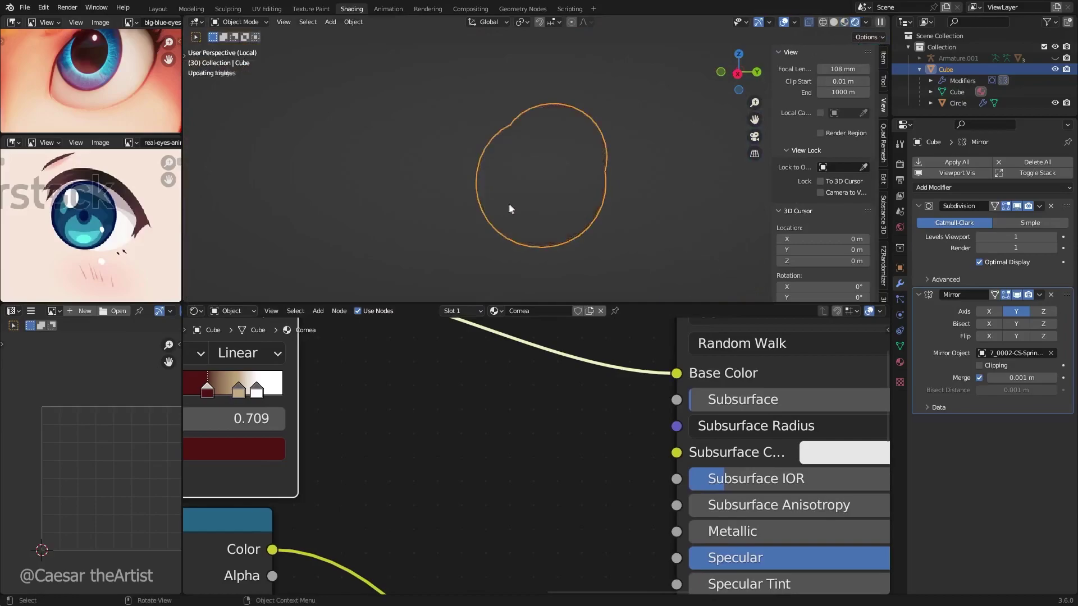
# Leave the isolated view and inspect the rendered eyes on the full face from the front.
pyautogui.moveTo(551, 204)
pyautogui.mouseDown(button='middle')
pyautogui.moveTo(688, 195)
pyautogui.moveTo(676, 192)
pyautogui.moveTo(652, 141)
pyautogui.moveTo(428, 72)
pyautogui.mouseUp(button='middle')
pyautogui.press('KP_Divide')
pyautogui.moveTo(522, 112); pyautogui.dragTo(511, 145, button='middle')
pyautogui.scroll(-3, 595, 147)
pyautogui.scroll(2, 608, 147)
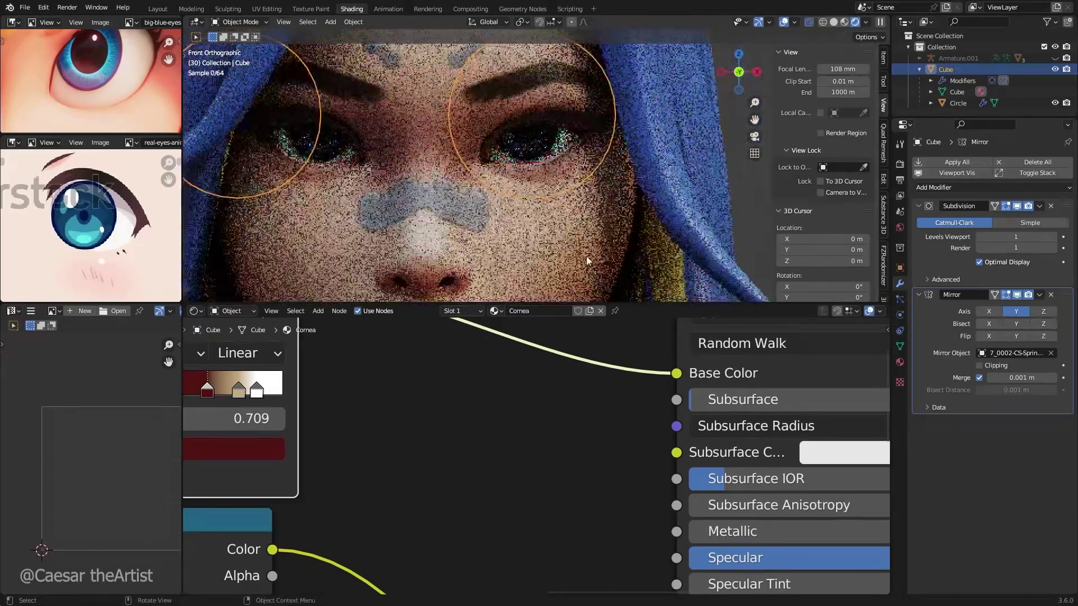
# Set the subsurface method of the Cornea's Principled BSDF to Christensen-Burley, with GGX as the distribution.
pyautogui.moveTo(758, 352); pyautogui.dragTo(735, 400, button='middle')
pyautogui.click(727, 386)
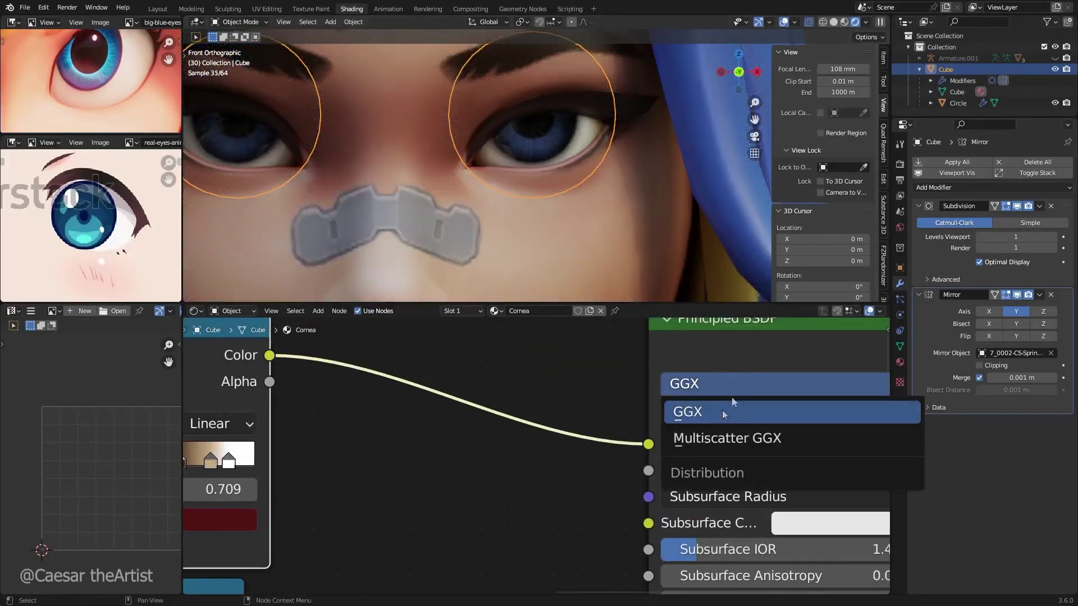
pyautogui.click(722, 409)
pyautogui.click(718, 415)
pyautogui.click(719, 442)
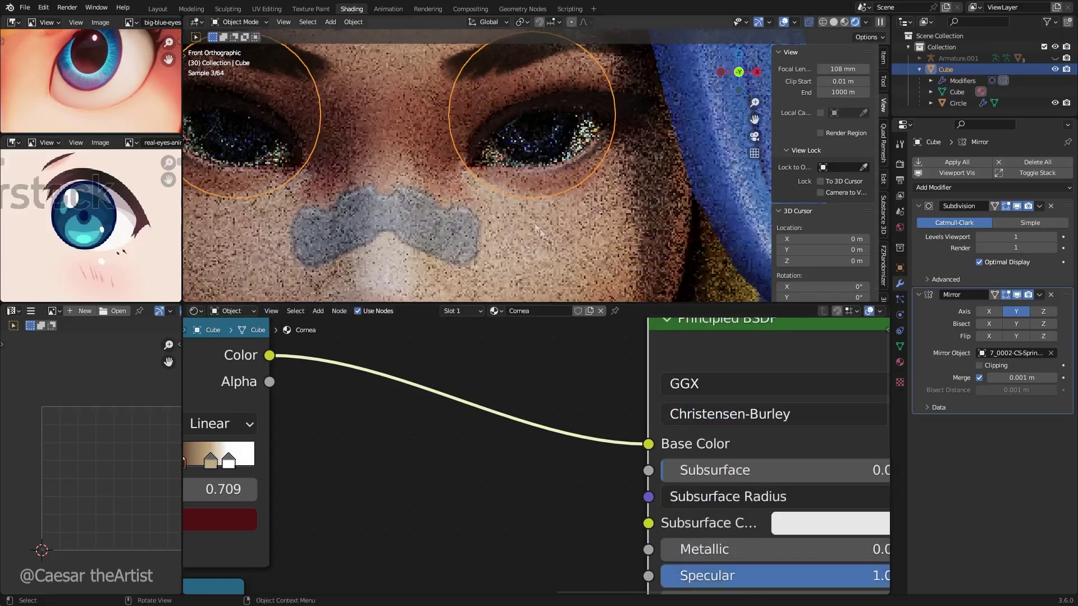
pyautogui.scroll(4, 580, 163)
pyautogui.scroll(-4, 580, 143)
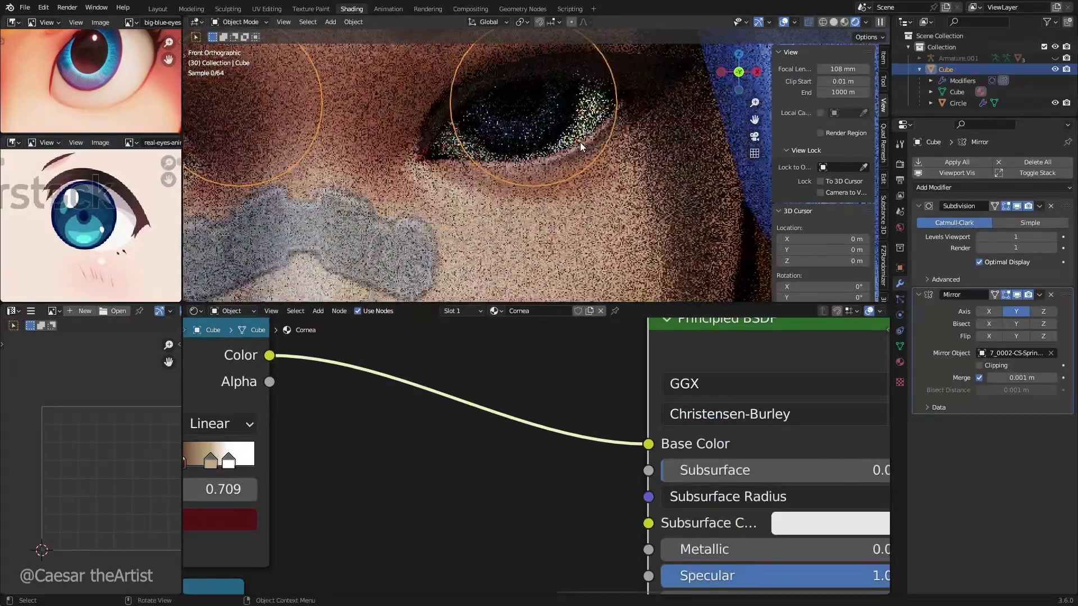
pyautogui.click(722, 416)
pyautogui.click(725, 442)
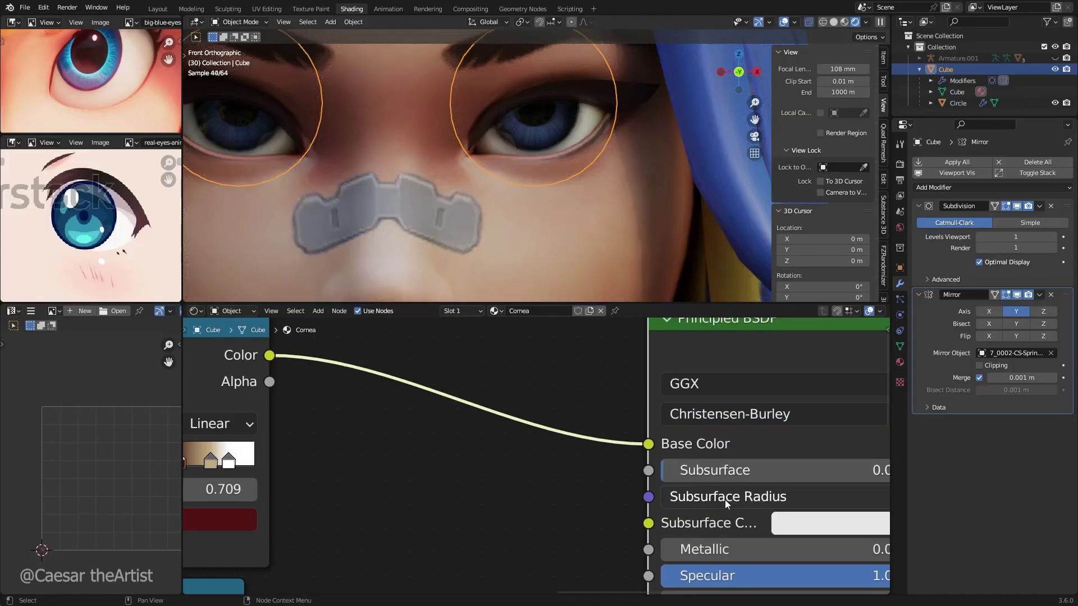
# Set the eyeball's origin to its geometry.
pyautogui.scroll(3, 515, 173)
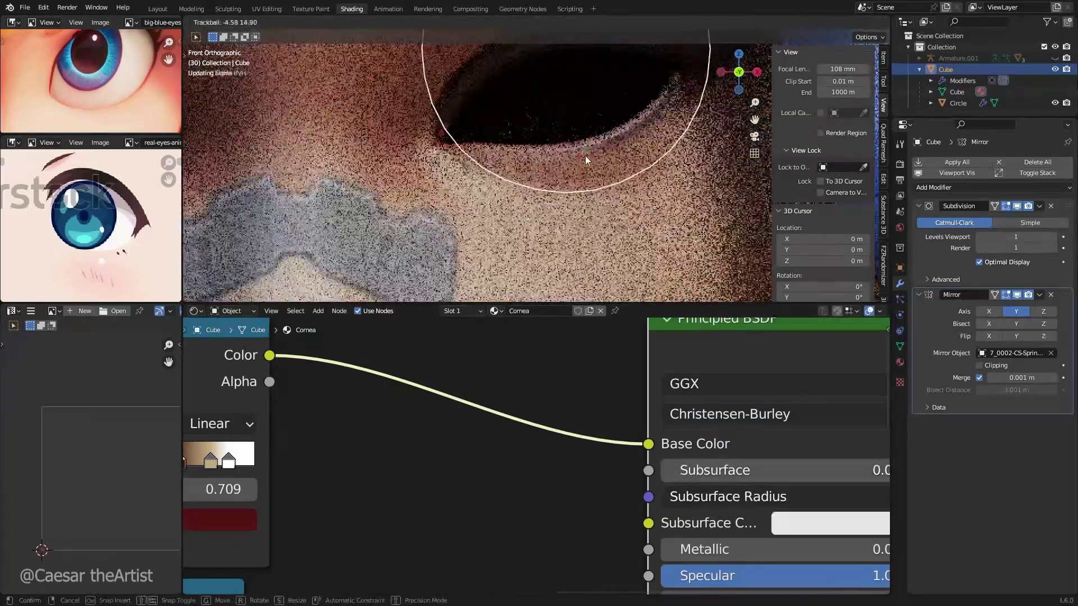
pyautogui.scroll(-2, 594, 160)
pyautogui.scroll(2, 600, 163)
pyautogui.rightClick(603, 165)
pyautogui.moveTo(561, 176)
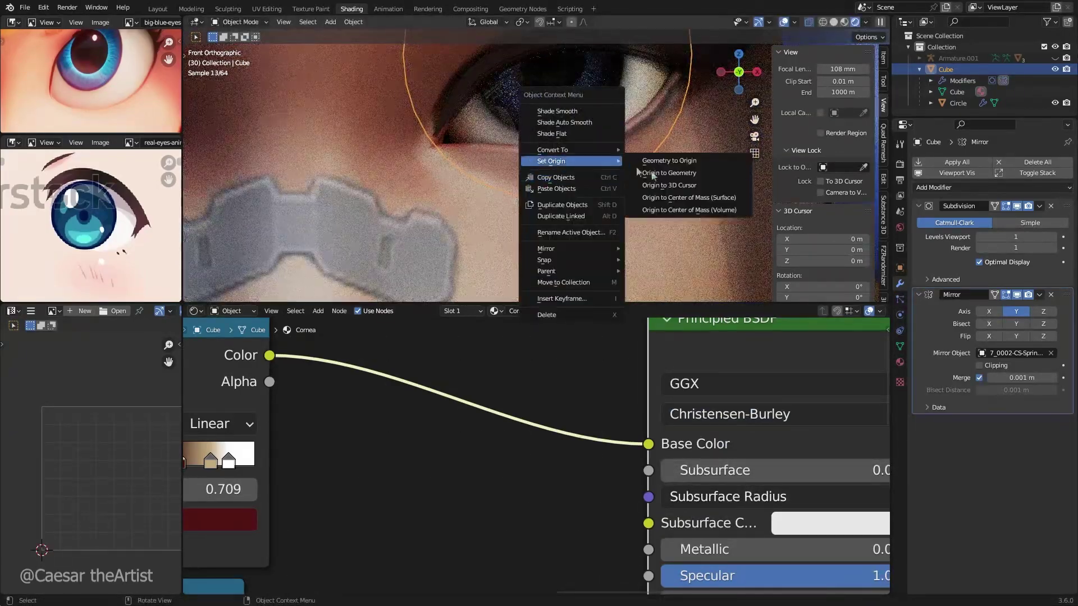
pyautogui.click(662, 176)
pyautogui.press('r')
pyautogui.press('r')
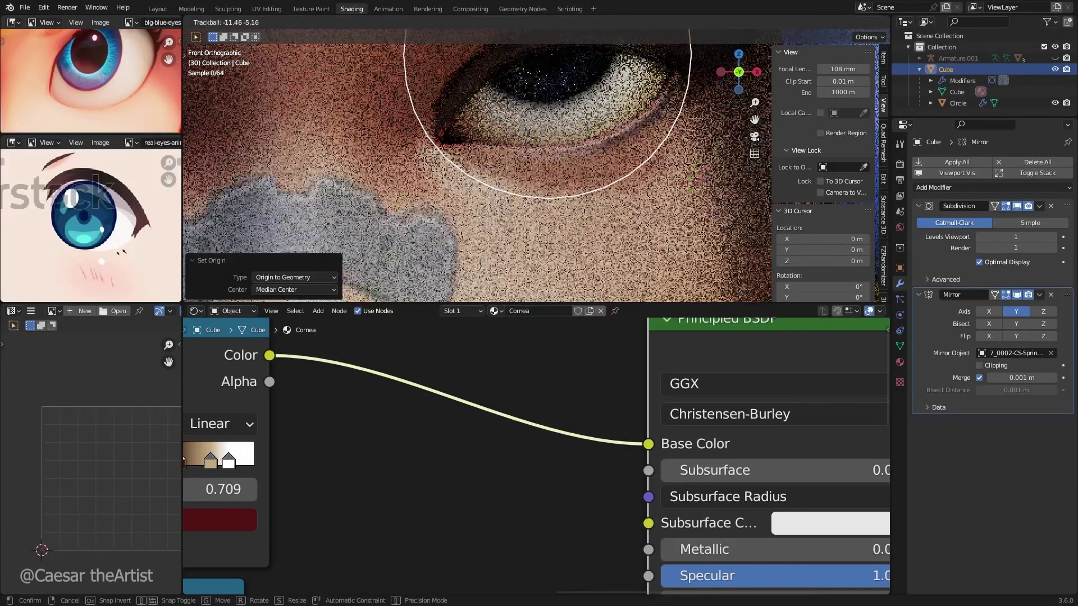
pyautogui.rightClick(689, 194)
pyautogui.press('r')
pyautogui.press('r')
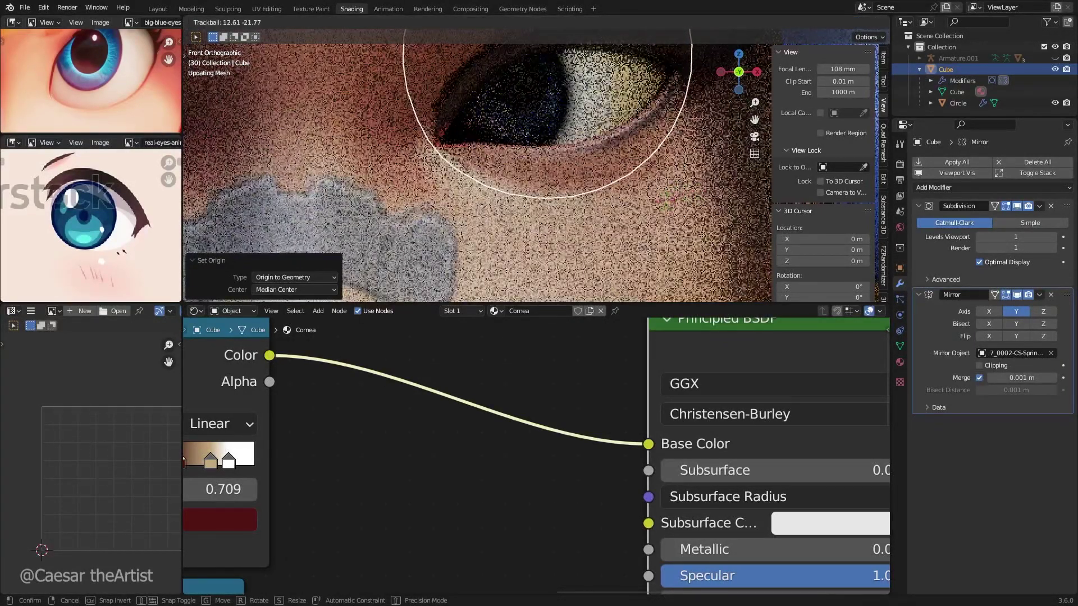
pyautogui.rightClick(628, 168)
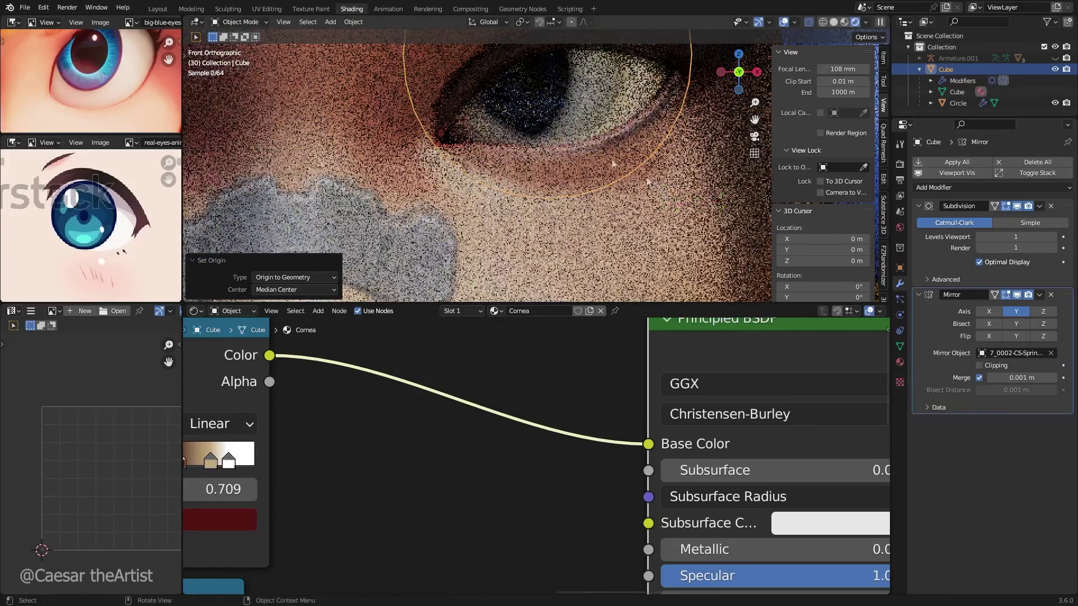
# Save the file, check the mirrored eyes in solid shading, and switch the viewport to material preview.
pyautogui.scroll(-5, 578, 156)
pyautogui.hotkey('ctrl', 's')
pyautogui.click(833, 22)
pyautogui.scroll(2, 557, 177)
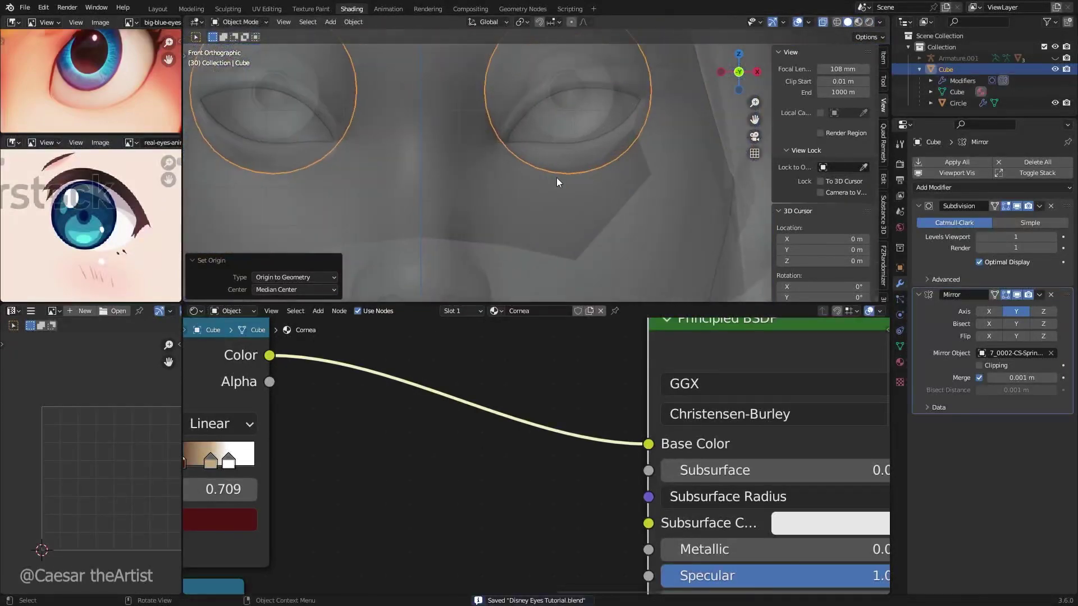
pyautogui.click(860, 22)
pyautogui.scroll(-3, 479, 207)
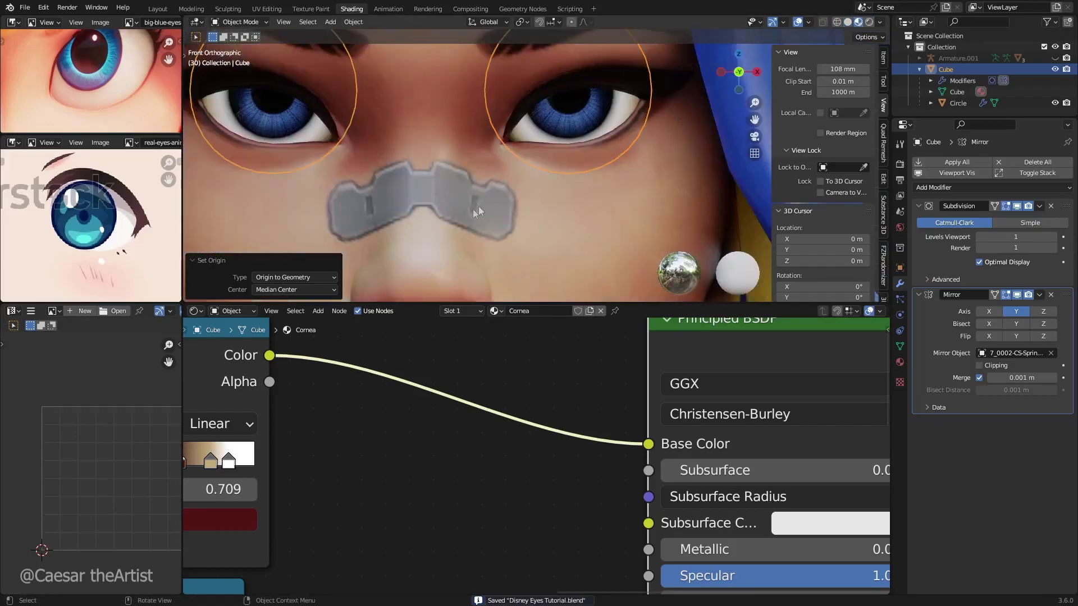
# Inspect the eyes in material preview, both close up and on the whole face, from several angles.
pyautogui.scroll(-2, 672, 476)
pyautogui.moveTo(633, 488); pyautogui.dragTo(638, 443, button='middle')
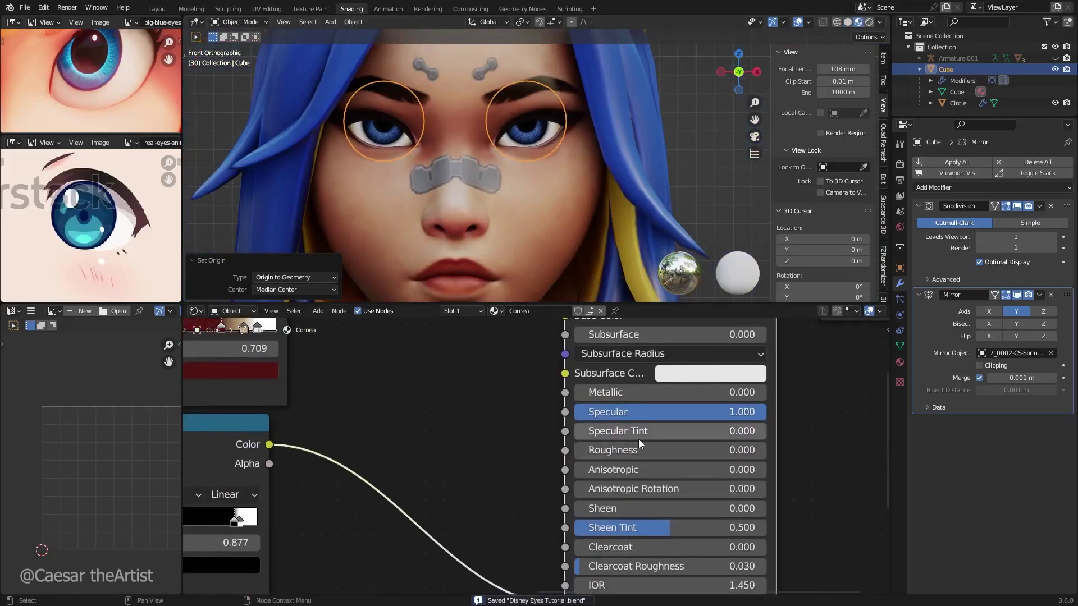
pyautogui.scroll(5, 503, 161)
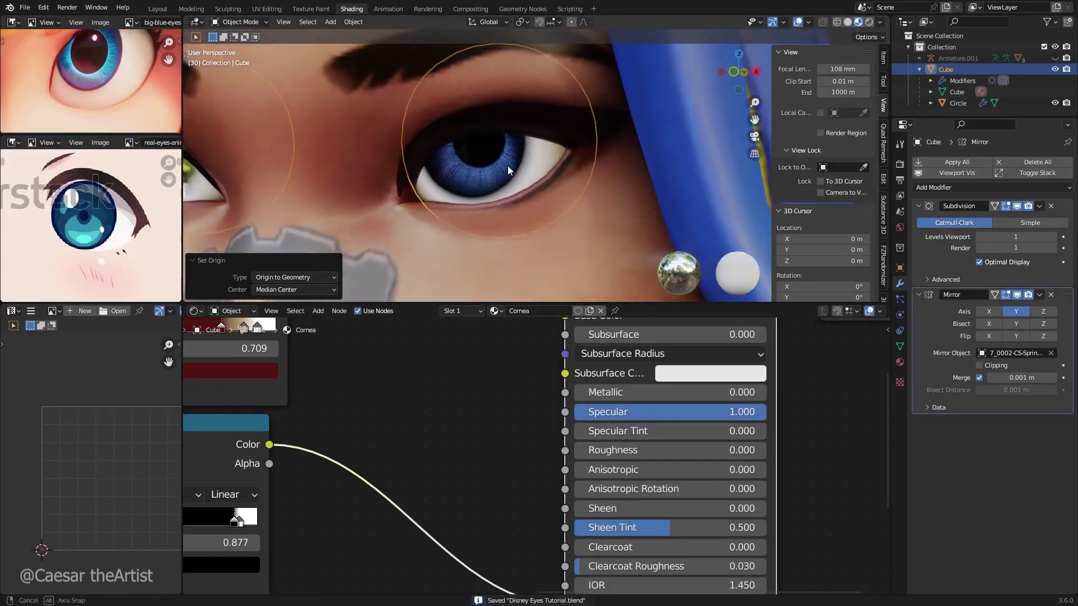
pyautogui.scroll(-3, 433, 151)
pyautogui.moveTo(433, 153); pyautogui.dragTo(494, 134, button='middle')
pyautogui.scroll(-2, 471, 173)
pyautogui.scroll(4, 516, 141)
pyautogui.scroll(-1, 516, 139)
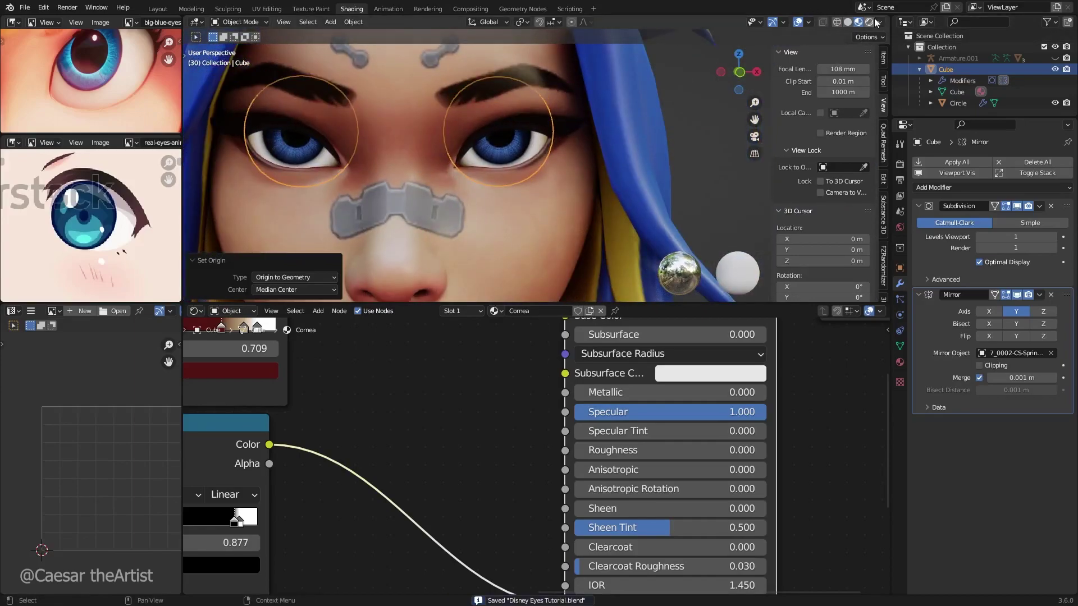
# Switch the viewport to rendered shading and examine the highlights in both eye reference images up close.
pyautogui.press('z')
pyautogui.scroll(2, 79, 205)
pyautogui.moveTo(79, 205); pyautogui.dragTo(89, 193, button='middle')
pyautogui.scroll(2, 109, 77)
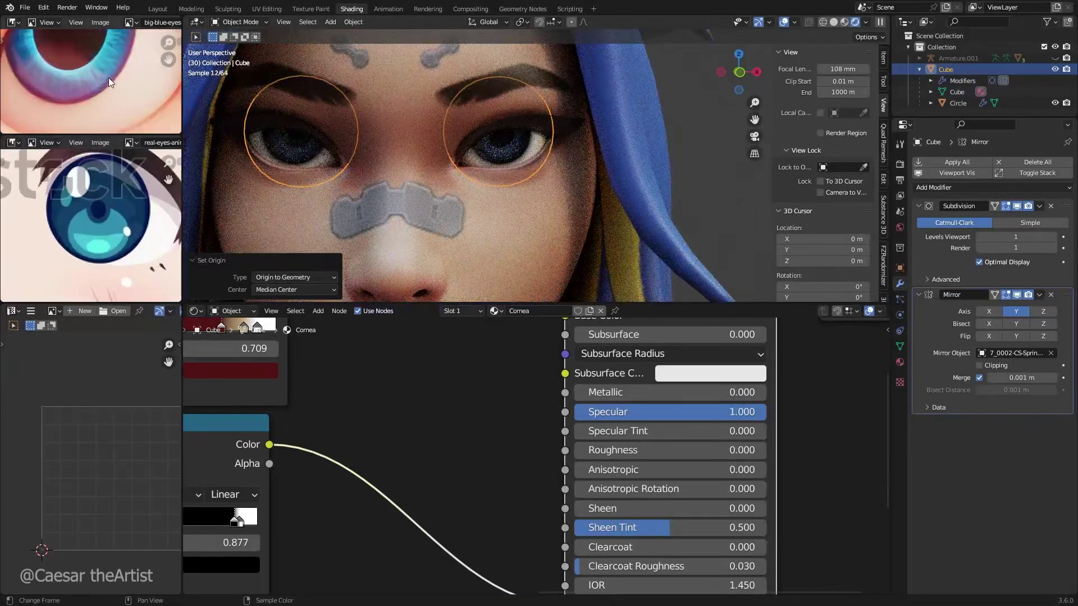
pyautogui.moveTo(109, 78); pyautogui.dragTo(120, 128, button='middle')
pyautogui.scroll(4, 101, 90)
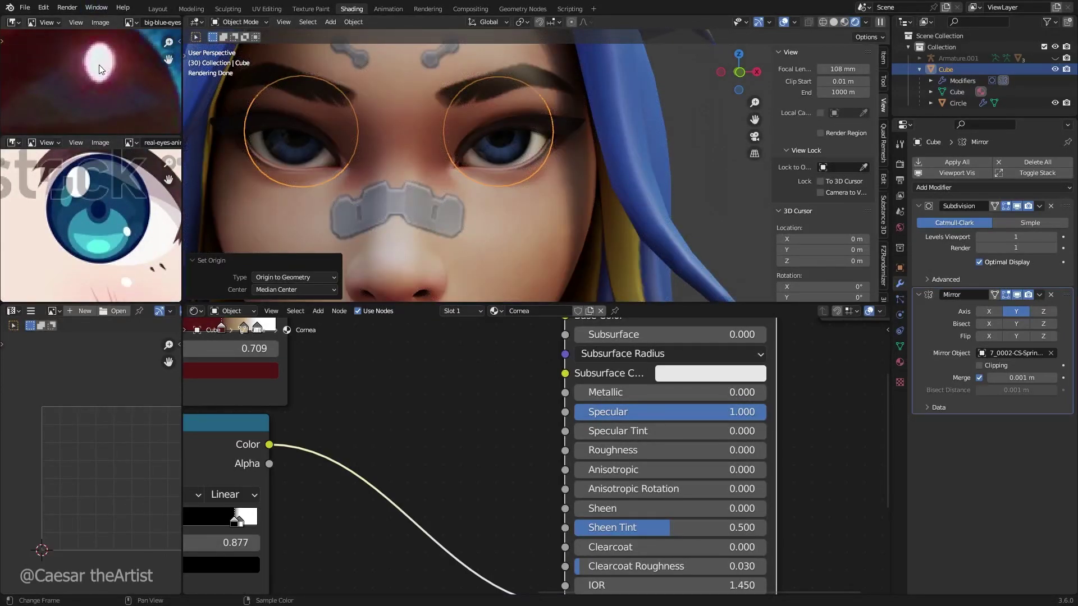
pyautogui.scroll(-4, 99, 66)
pyautogui.scroll(4, 106, 73)
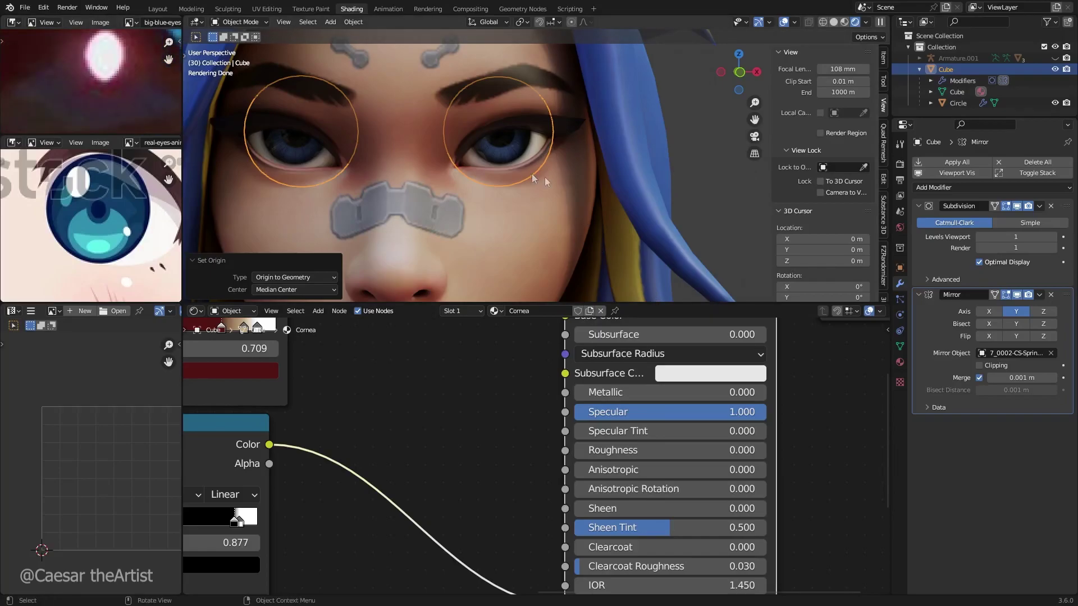
# Return to the front view, save the file, and inspect the rendered eyes on the face.
pyautogui.press('KP_1')
pyautogui.hotkey('ctrl', 's')
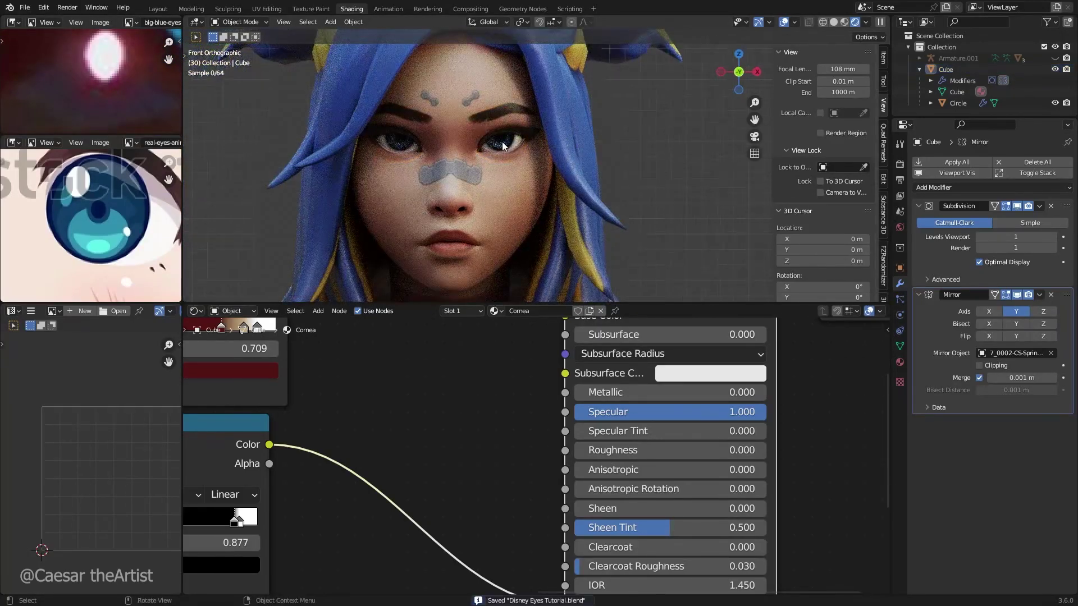
pyautogui.scroll(5, 501, 143)
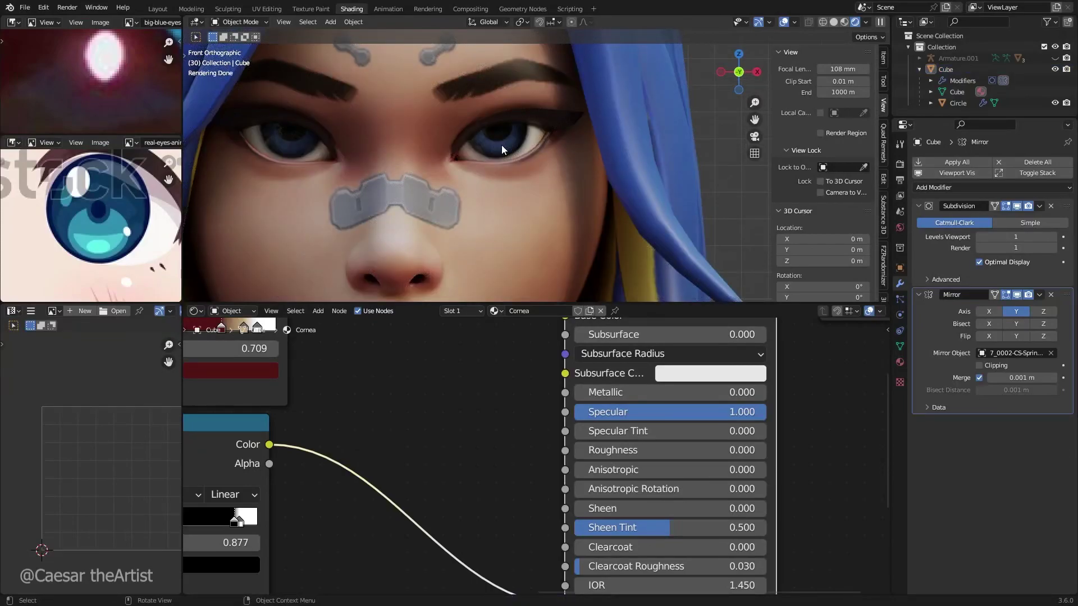
pyautogui.scroll(-5, 494, 178)
pyautogui.scroll(2, 465, 267)
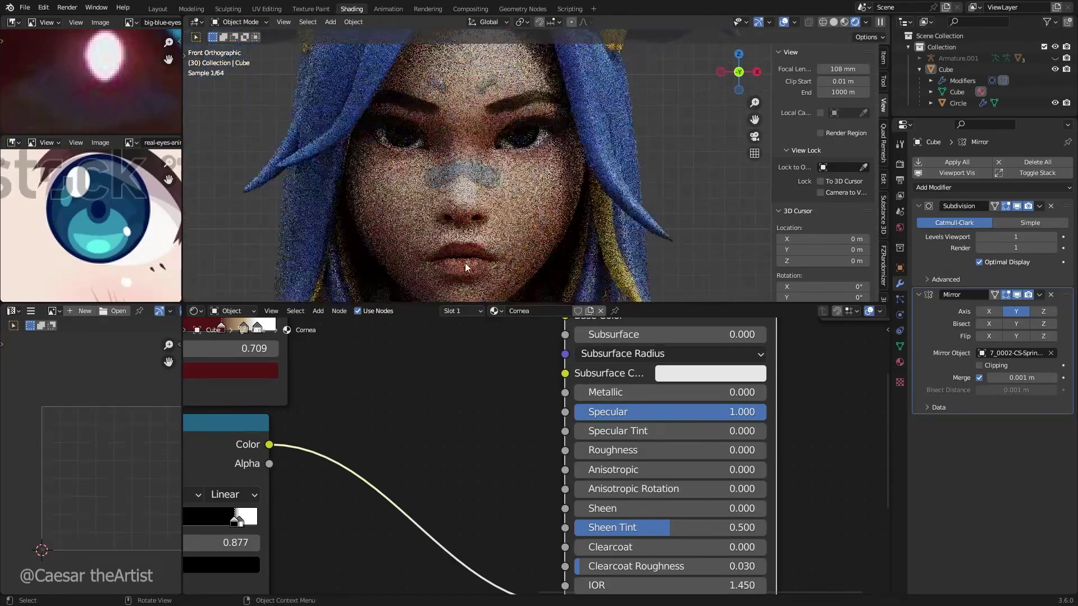
pyautogui.scroll(-4, 352, 412)
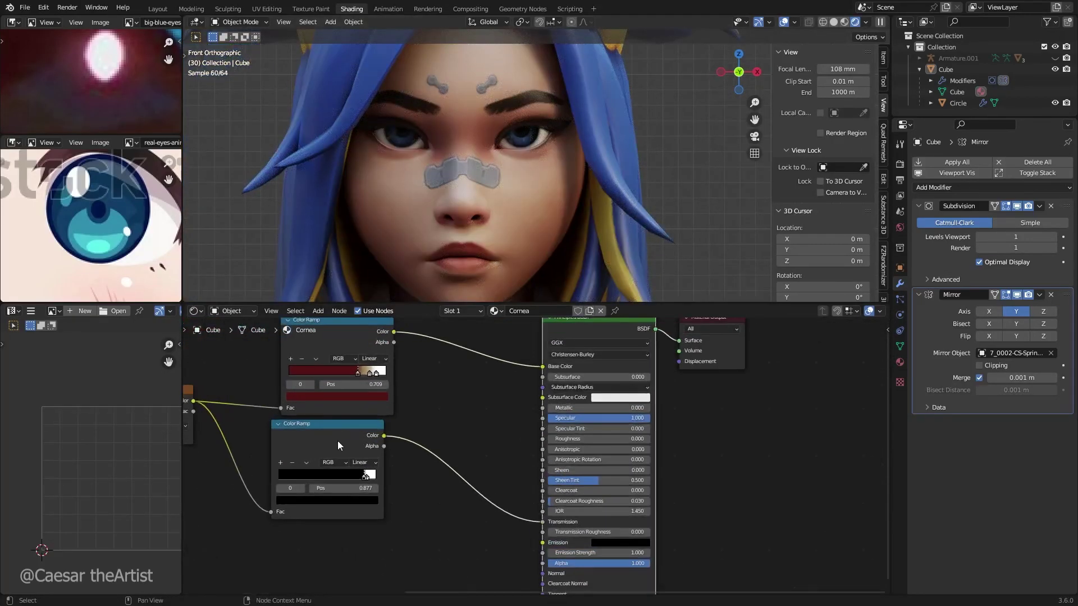
# Line up the Transmission Color Ramp node below the other ramp, light the viewport with the first listed HDRI, and save.
pyautogui.moveTo(338, 440); pyautogui.dragTo(348, 439)
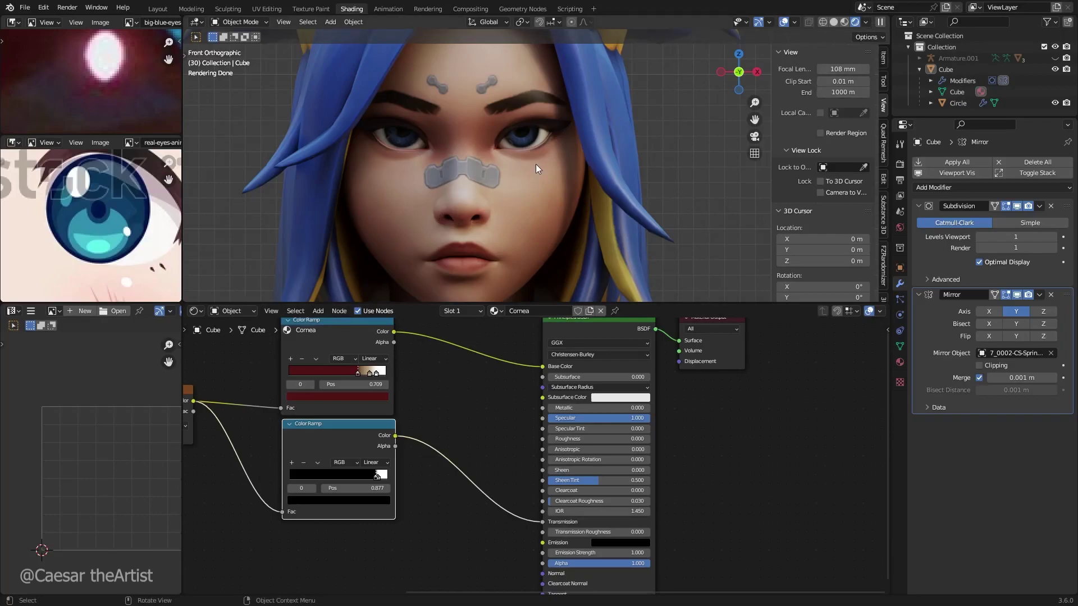
pyautogui.click(866, 22)
pyautogui.click(824, 127)
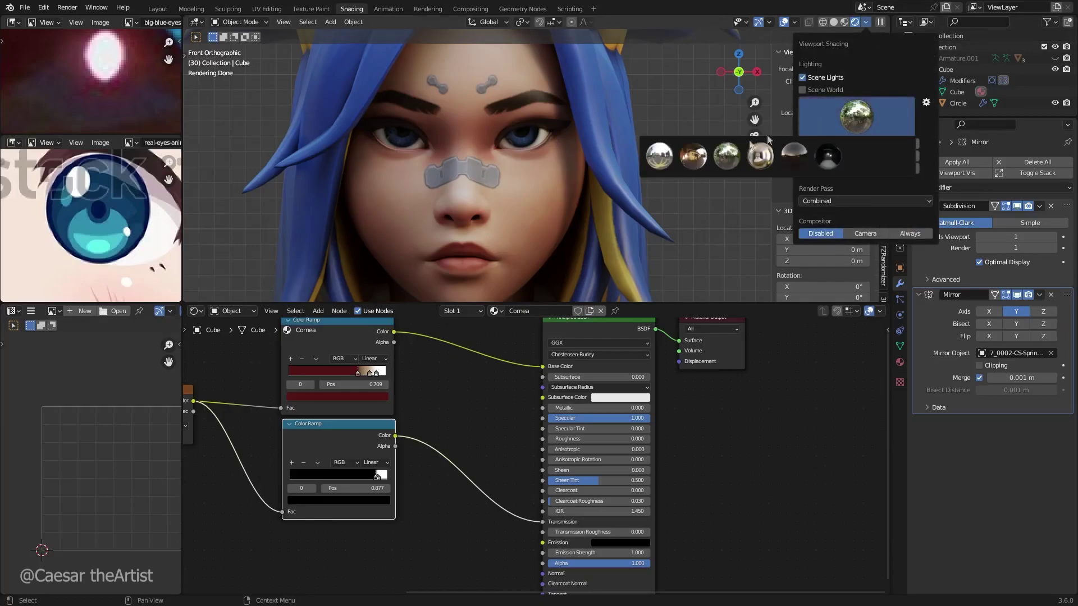
pyautogui.click(672, 151)
pyautogui.hotkey('ctrl', 's')
# Inspect the relit head from the front and side, and examine the eye reference images zoomed out.
pyautogui.moveTo(584, 157); pyautogui.dragTo(631, 151, button='middle')
pyautogui.press('KP_1')
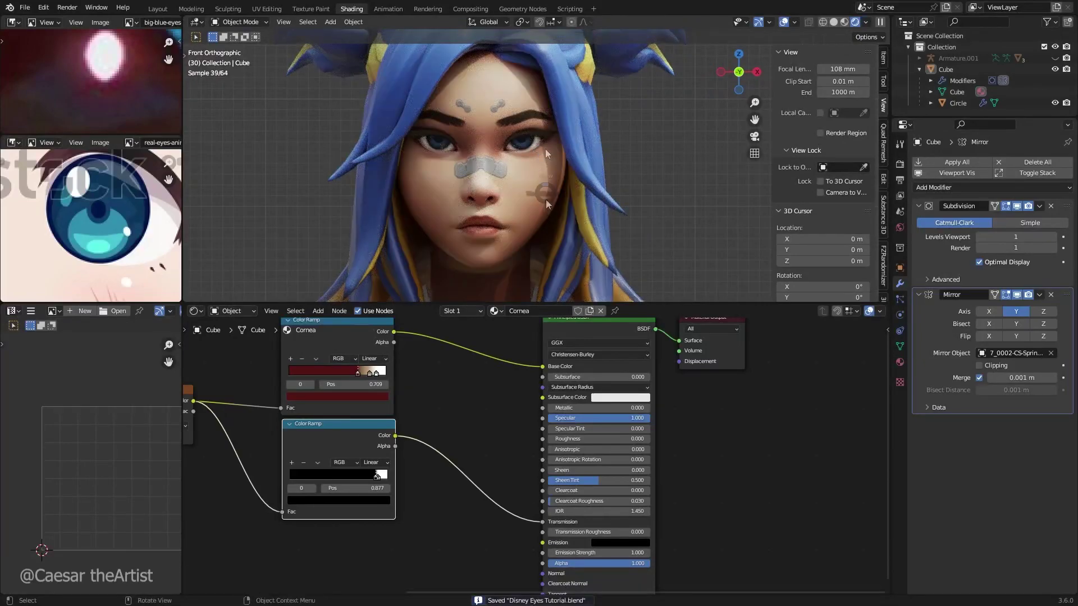
pyautogui.press('KP_7')
pyautogui.moveTo(551, 191); pyautogui.dragTo(535, 153, button='middle')
pyautogui.press('KP_1')
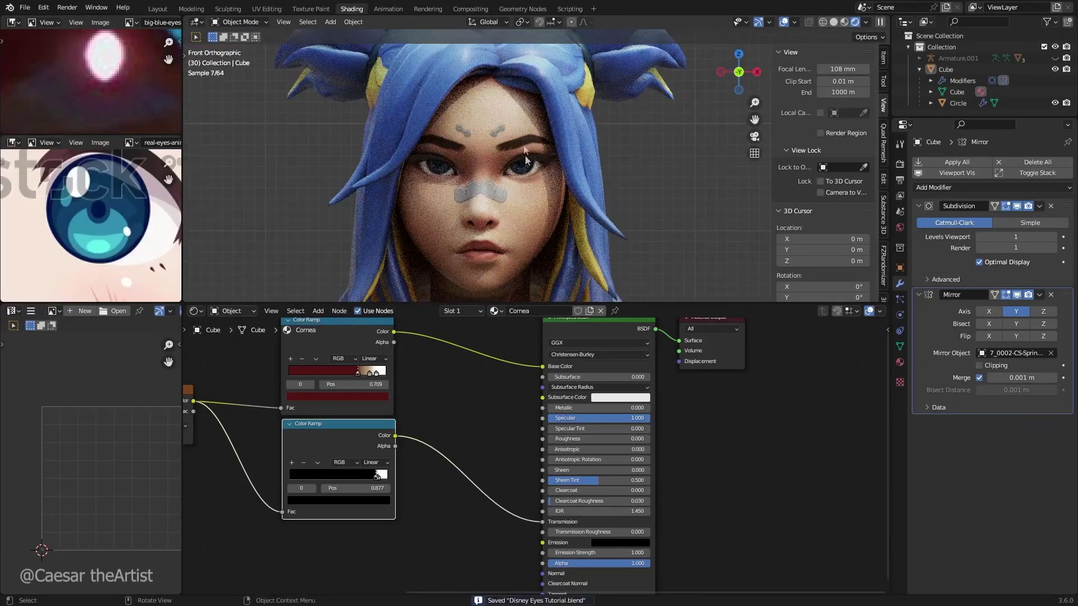
pyautogui.scroll(-1, 526, 160)
pyautogui.scroll(3, 560, 192)
pyautogui.press('KP_3')
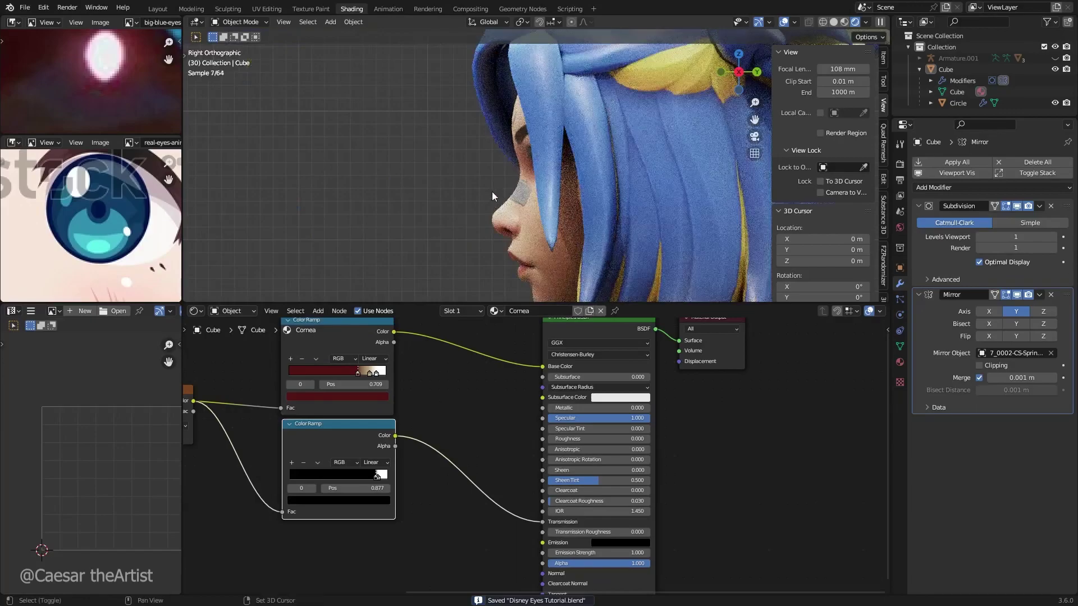
pyautogui.scroll(-2, 494, 161)
pyautogui.moveTo(92, 181); pyautogui.dragTo(78, 231, button='middle')
pyautogui.scroll(-5, 78, 231)
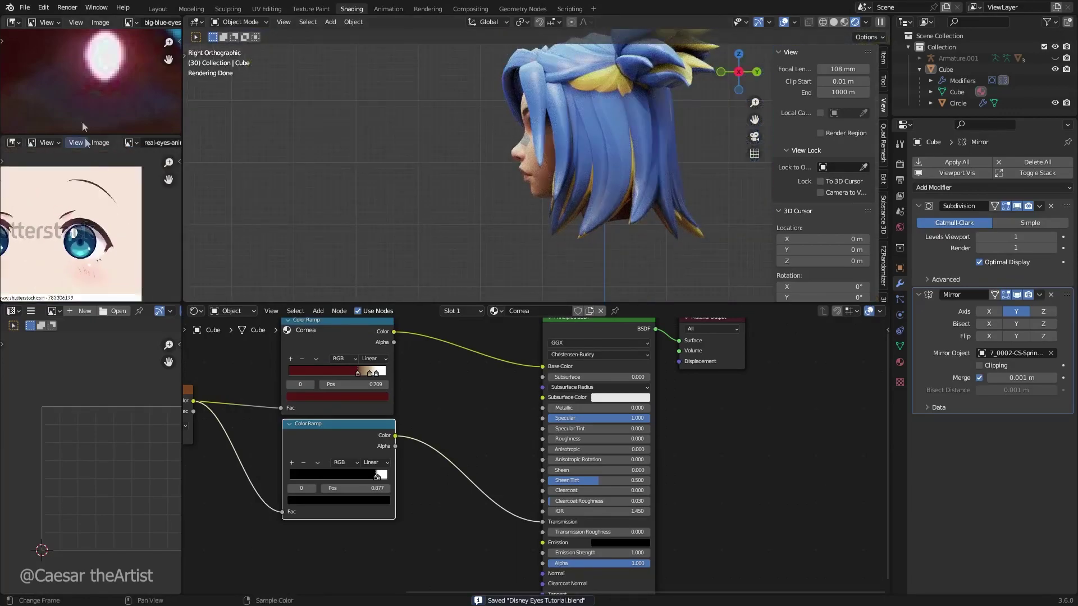
pyautogui.scroll(-2, 84, 86)
pyautogui.scroll(1, 108, 66)
# Switch to solid shading in the front view and add a mesh circle aligned to the view.
pyautogui.press('KP_1')
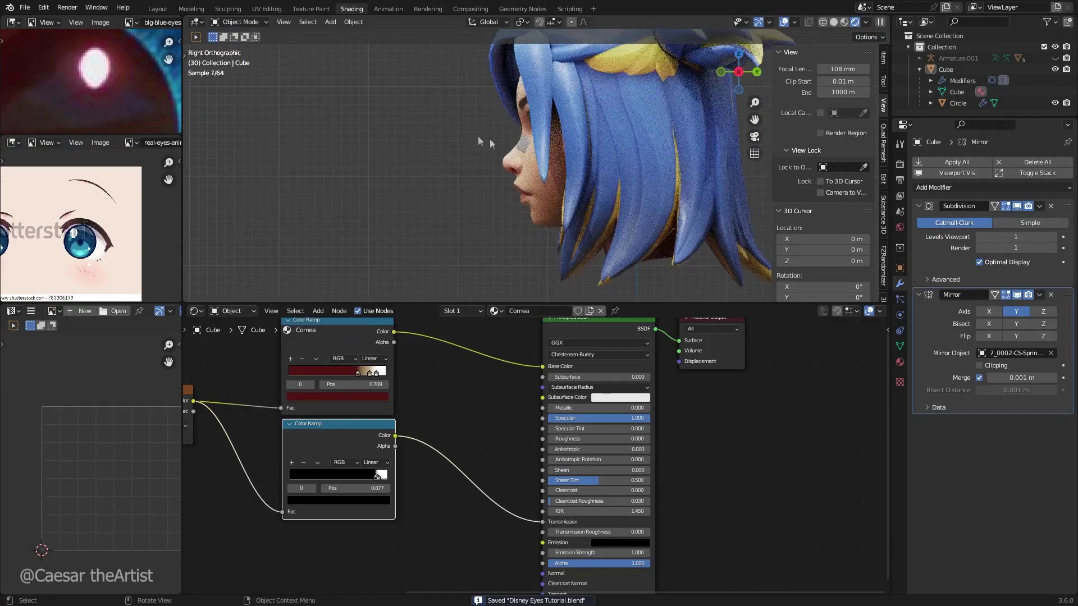
pyautogui.click(833, 23)
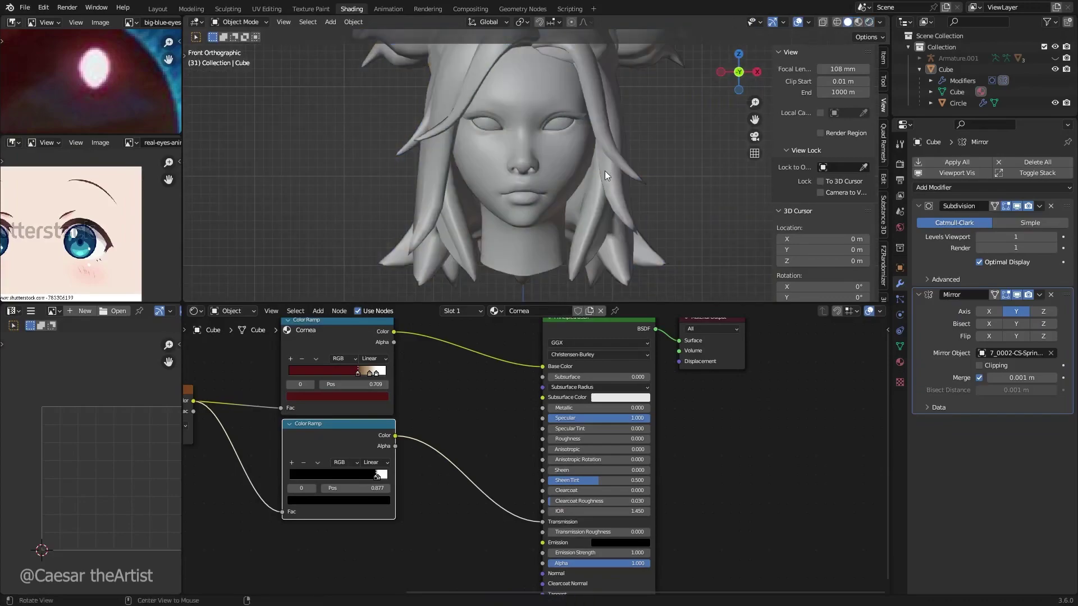
pyautogui.hotkey('shift', 'a')
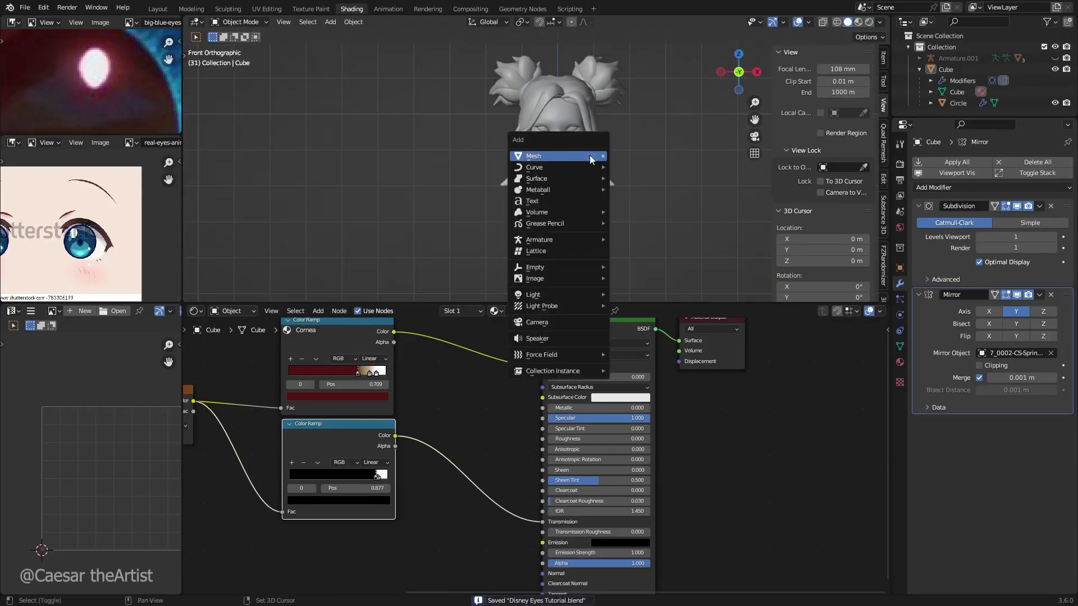
pyautogui.moveTo(589, 154)
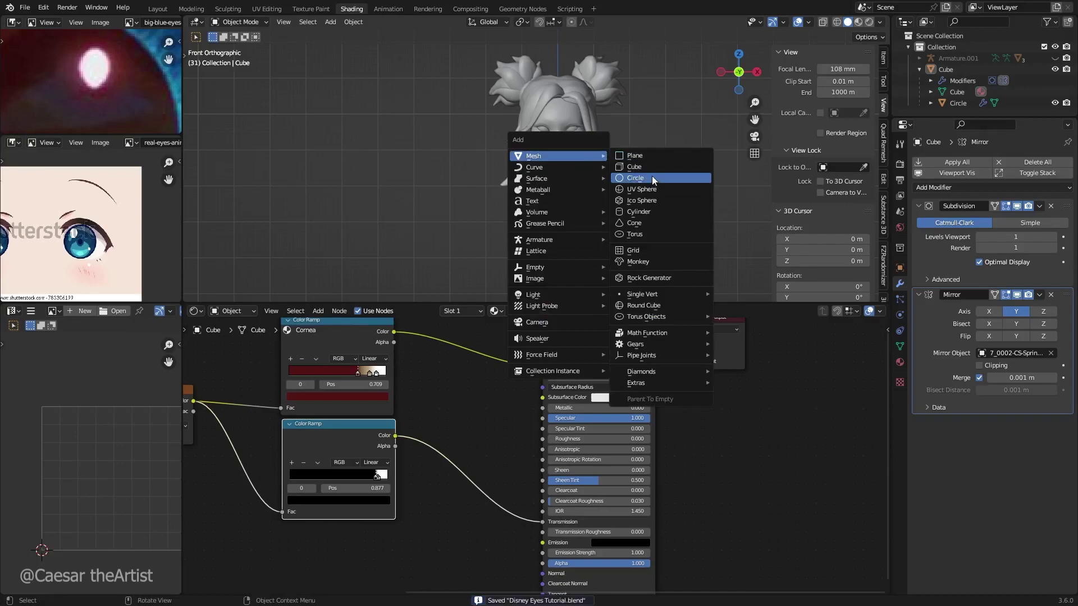
pyautogui.click(651, 177)
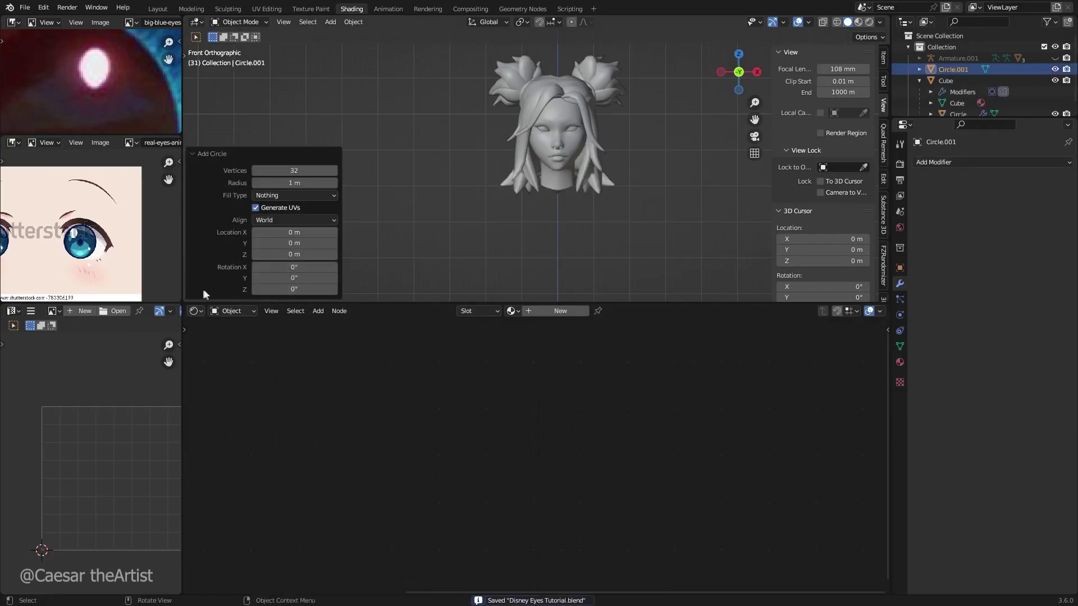
pyautogui.click(312, 219)
pyautogui.click(296, 251)
# Scale the circle's geometry down in Edit Mode and move it about 0.27 m along X and 2.23 m up beside the head.
pyautogui.scroll(-8, 500, 139)
pyautogui.press('s')
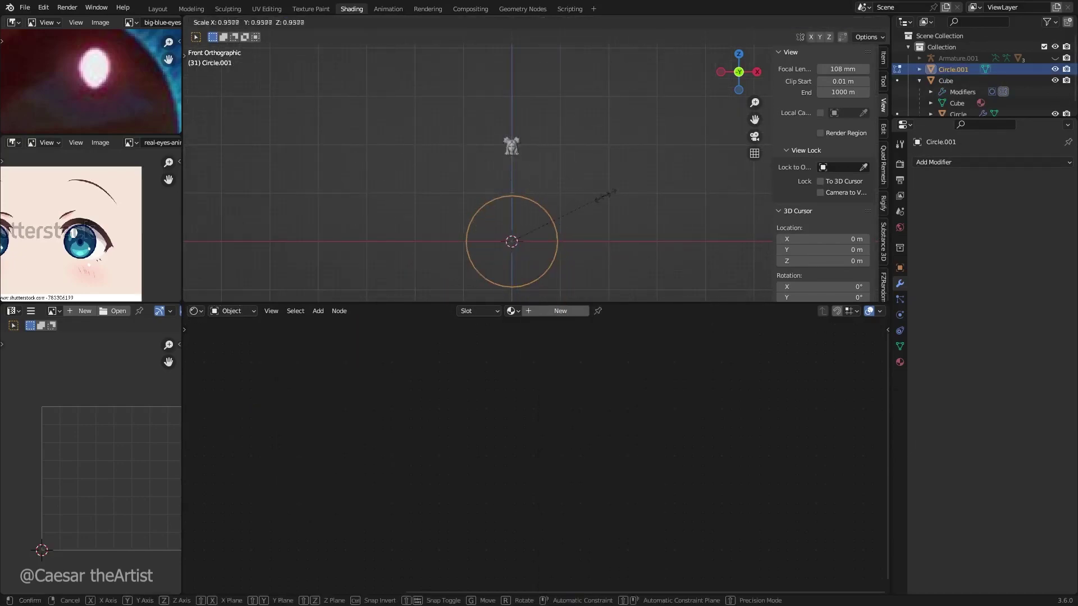
pyautogui.click(527, 232)
pyautogui.press('g')
pyautogui.click(538, 124)
# Scale the circle's geometry down and move it about -0.21 m along X and -0.20 m along Z onto the head.
pyautogui.scroll(11, 534, 128)
pyautogui.keyDown('shift'); pyautogui.moveTo(533, 131); pyautogui.dragTo(639, 84, button='middle'); pyautogui.keyUp('shift')
pyautogui.press('s')
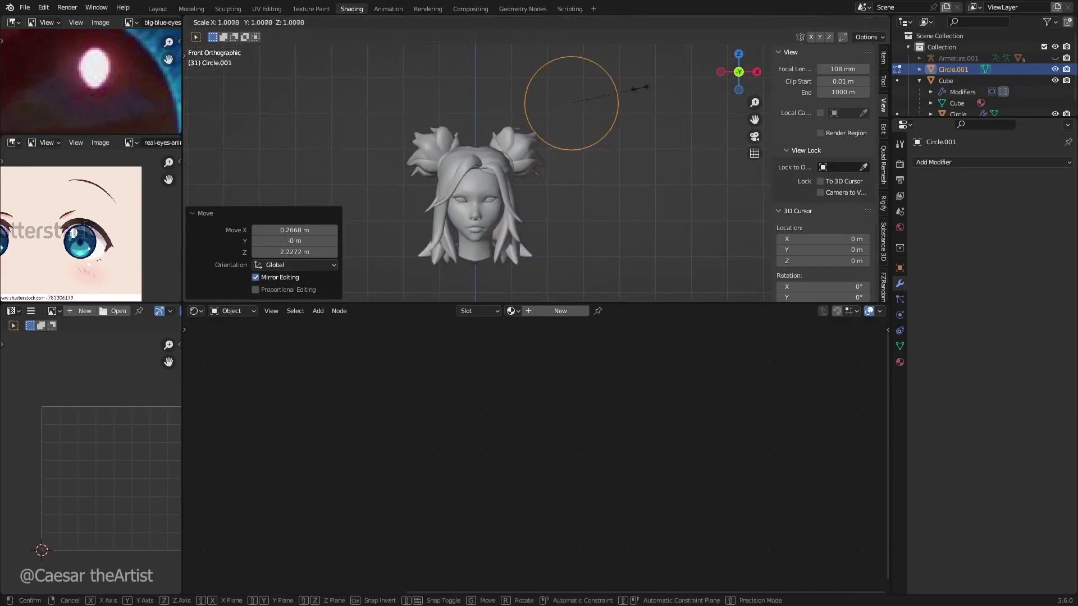
pyautogui.click(580, 93)
pyautogui.press('g')
pyautogui.click(504, 168)
# Move the circle about -0.2 m along the Y axis so it sits in front of the face.
pyautogui.scroll(4, 504, 168)
pyautogui.press('KP_3')
pyautogui.scroll(-4, 533, 171)
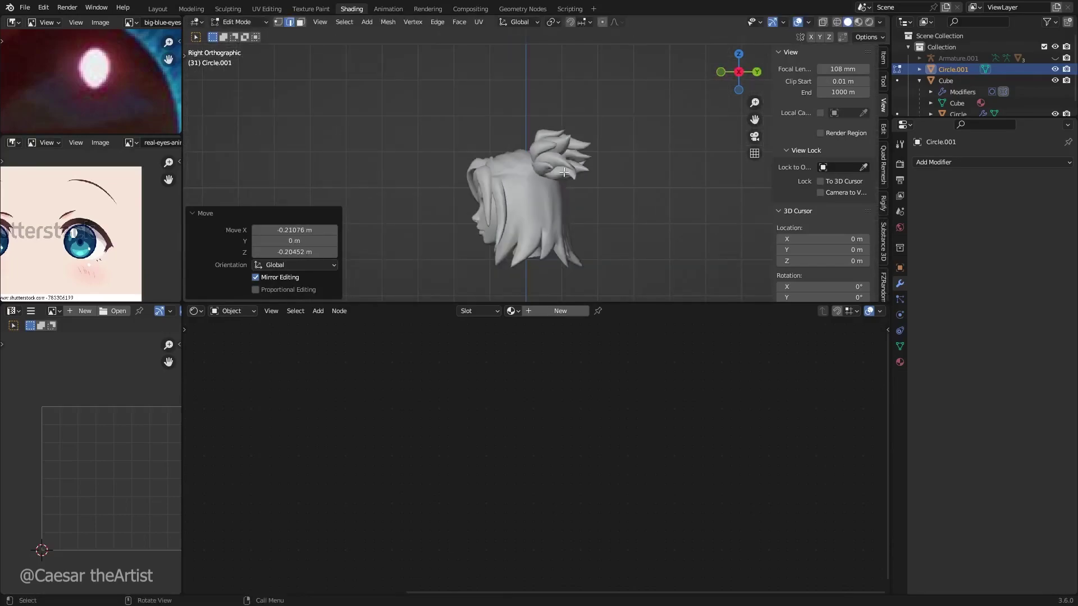
pyautogui.press('g')
pyautogui.press('y')
pyautogui.click(492, 197)
pyautogui.press('KP_1')
# Scale the circle down to highlight size, including a final 0.461 resize, and position it over the eye opening in the front view.
pyautogui.scroll(7, 522, 191)
pyautogui.keyDown('shift'); pyautogui.moveTo(566, 191); pyautogui.dragTo(633, 98, button='middle'); pyautogui.keyUp('shift')
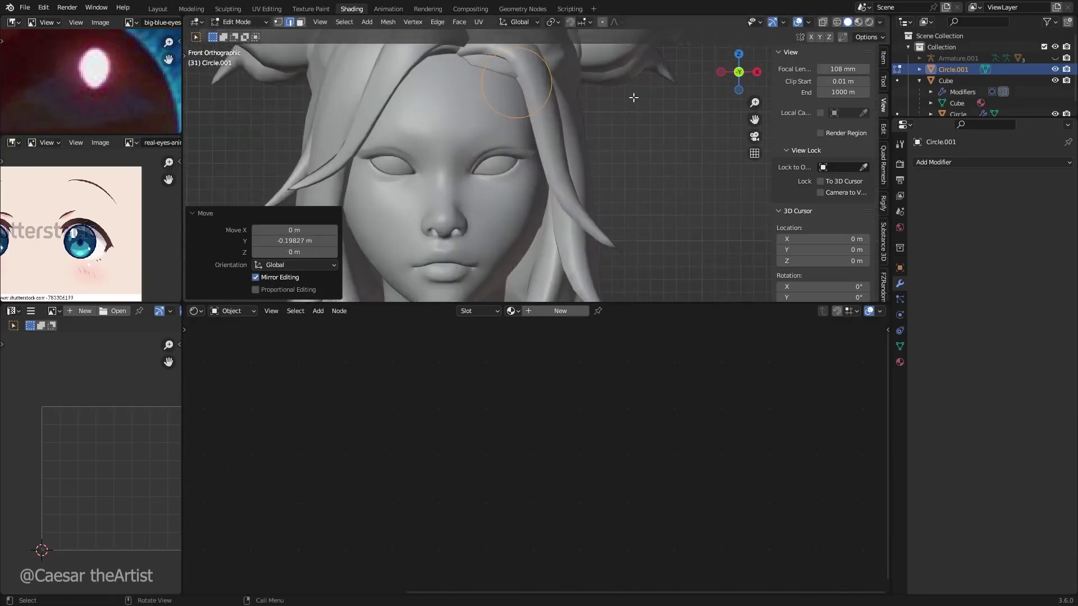
pyautogui.press('s')
pyautogui.click(565, 72)
pyautogui.press('g')
pyautogui.click(541, 152)
pyautogui.scroll(6, 542, 153)
pyautogui.press('s')
pyautogui.click(465, 160)
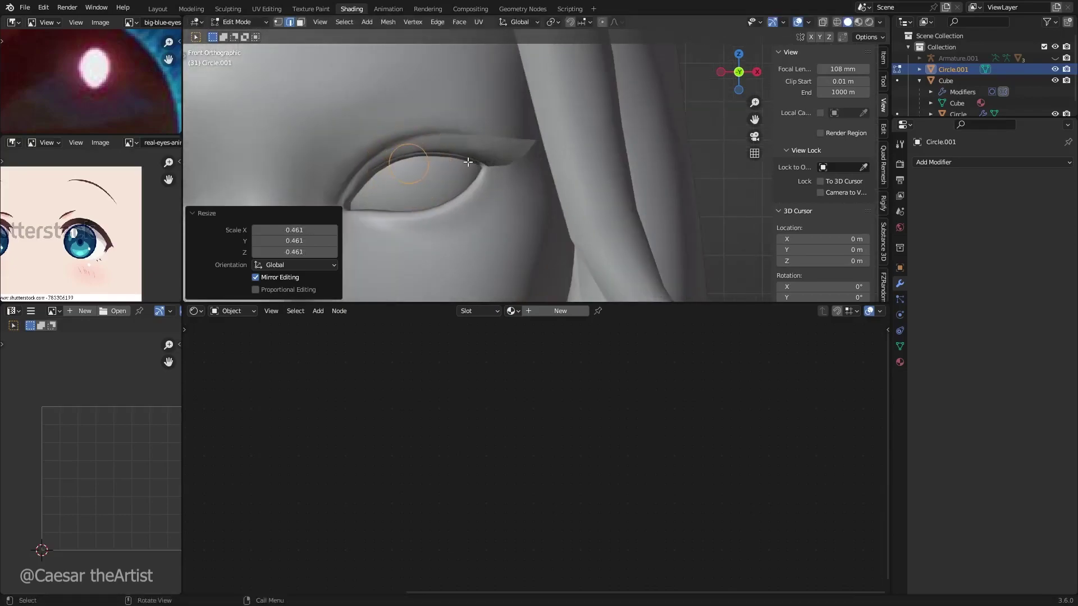
pyautogui.press('g')
pyautogui.click(489, 174)
# Scale the circle along X only to make a narrow upright oval, and return to Object Mode in the front view.
pyautogui.keyDown('shift'); pyautogui.moveTo(488, 172); pyautogui.dragTo(571, 126, button='middle'); pyautogui.keyUp('shift')
pyautogui.scroll(3, 571, 124)
pyautogui.press('s')
pyautogui.press('x')
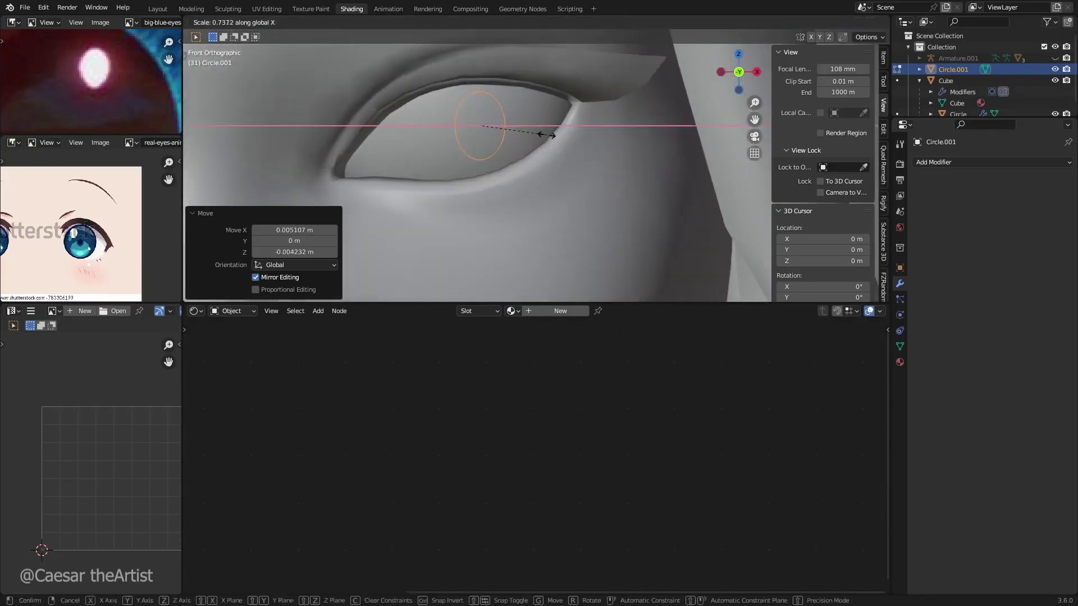
pyautogui.click(553, 134)
pyautogui.press('s')
pyautogui.press('x')
pyautogui.click(554, 129)
pyautogui.moveTo(554, 129); pyautogui.dragTo(474, 138, button='middle')
pyautogui.scroll(-7, 474, 137)
pyautogui.scroll(2, 474, 135)
pyautogui.press('KP_1')
pyautogui.press('Tab')
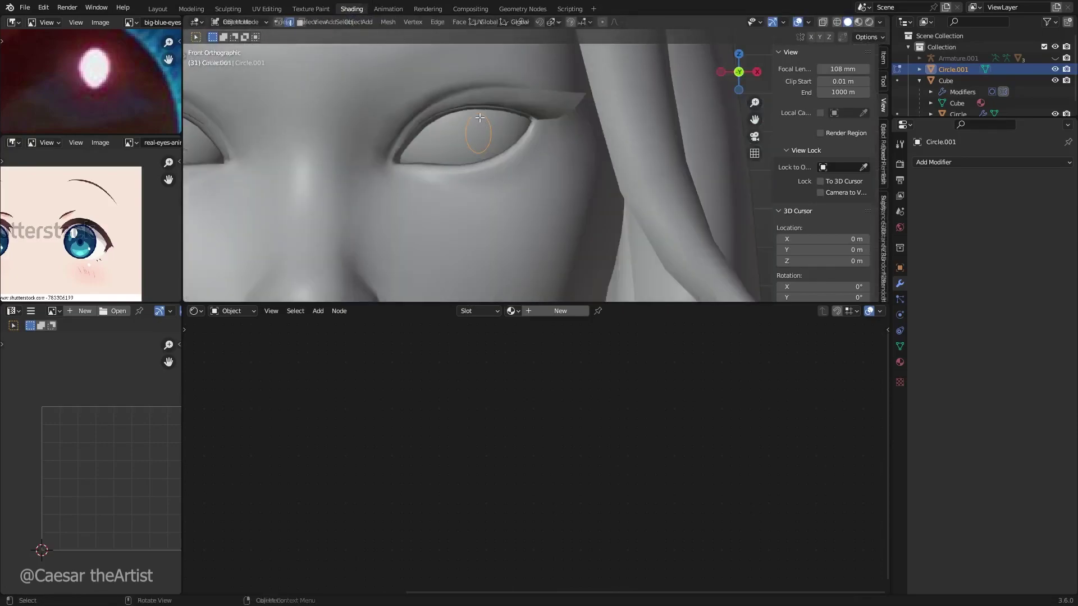
# Fill the oval outline with a face in Edit Mode, return to Object Mode, and save the file.
pyautogui.scroll(5, 489, 120)
pyautogui.press('Tab')
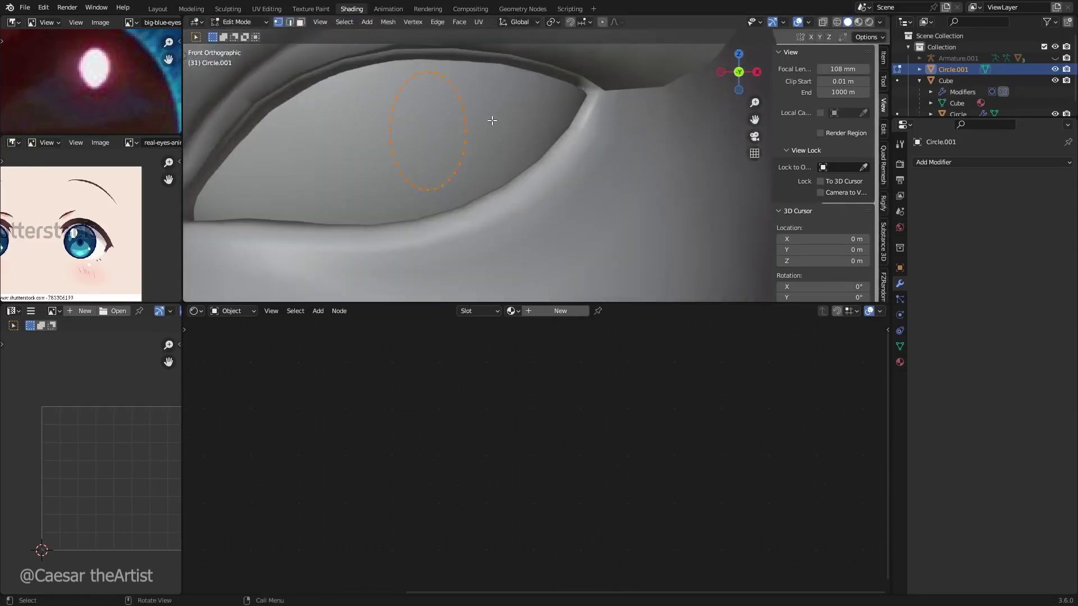
pyautogui.press('r')
pyautogui.rightClick(492, 121)
pyautogui.press('f')
pyautogui.press('Tab')
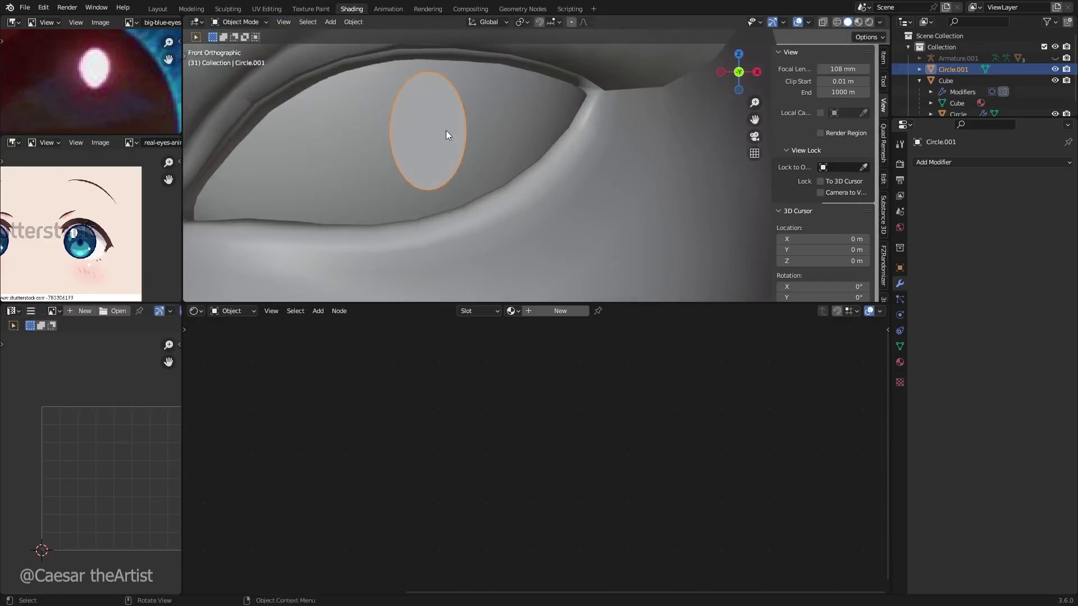
pyautogui.moveTo(446, 130); pyautogui.dragTo(362, 132, button='middle')
pyautogui.hotkey('ctrl', 's')
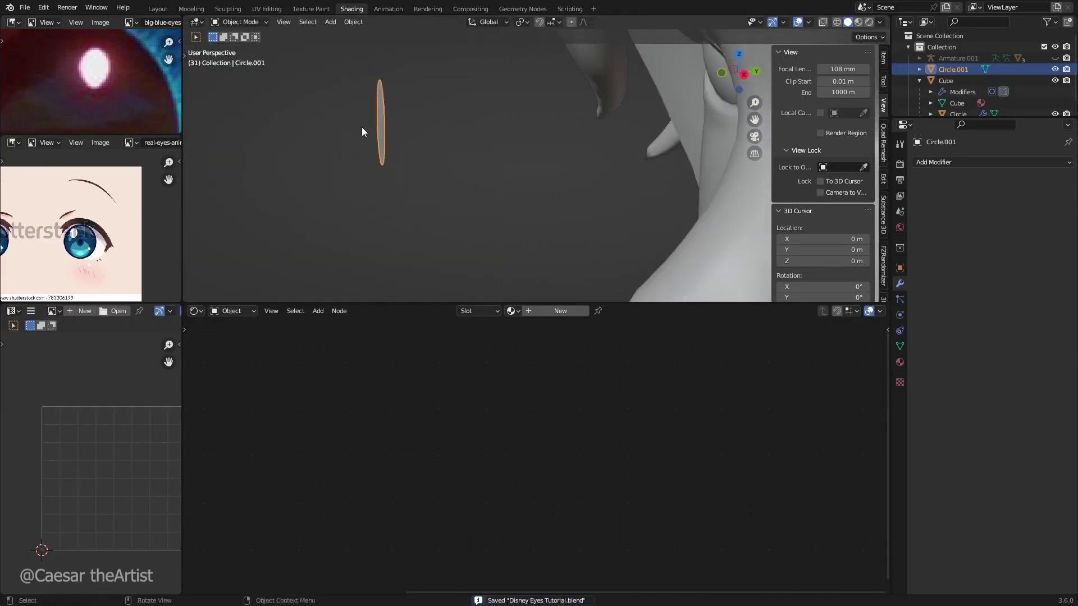
# Add a Solidify modifier with a thickness of 0.001 m to the oval and apply the object's scale.
pyautogui.click(946, 163)
pyautogui.click(843, 341)
pyautogui.hotkey('ctrl', 'z')
pyautogui.click(968, 162)
pyautogui.click(863, 356)
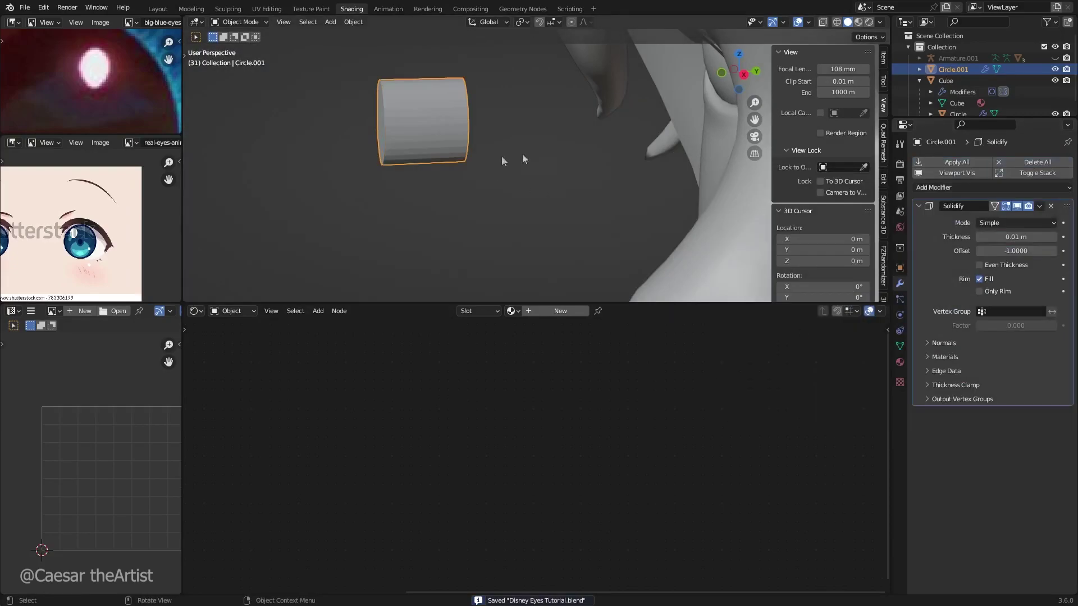
pyautogui.moveTo(1015, 237); pyautogui.dragTo(986, 237)
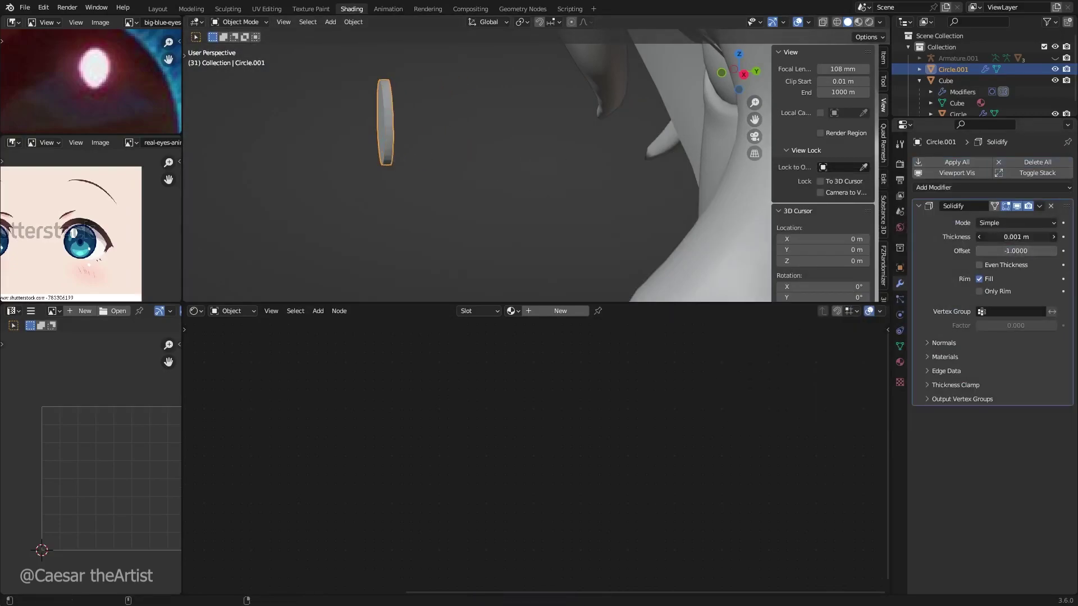
pyautogui.hotkey('ctrl', 'a')
pyautogui.click(477, 148)
pyautogui.press('KP_1')
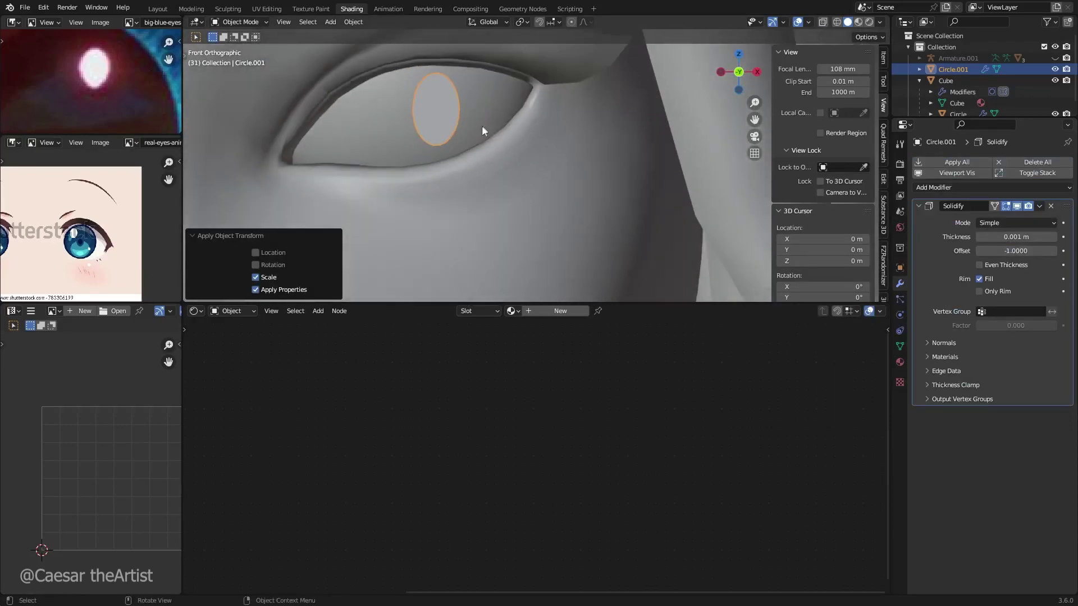
# Move the oval back toward the eye along Y by about 0.059 m plus 0.016 m, and save the file.
pyautogui.scroll(-4, 480, 121)
pyautogui.moveTo(482, 148); pyautogui.dragTo(421, 83, button='middle')
pyautogui.press('KP_1')
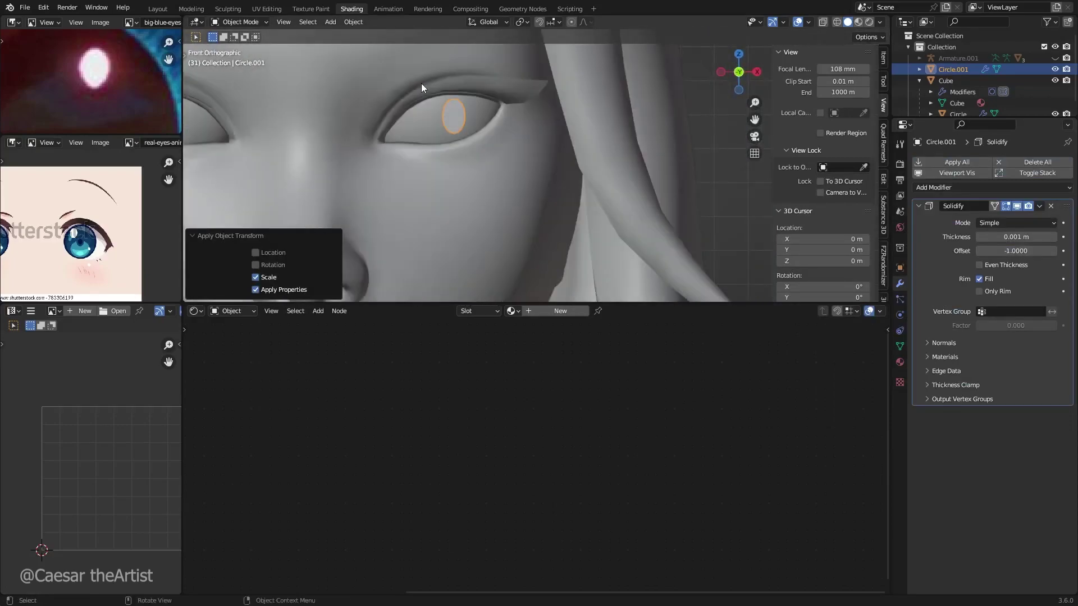
pyautogui.press('KP_7')
pyautogui.press('g')
pyautogui.press('y')
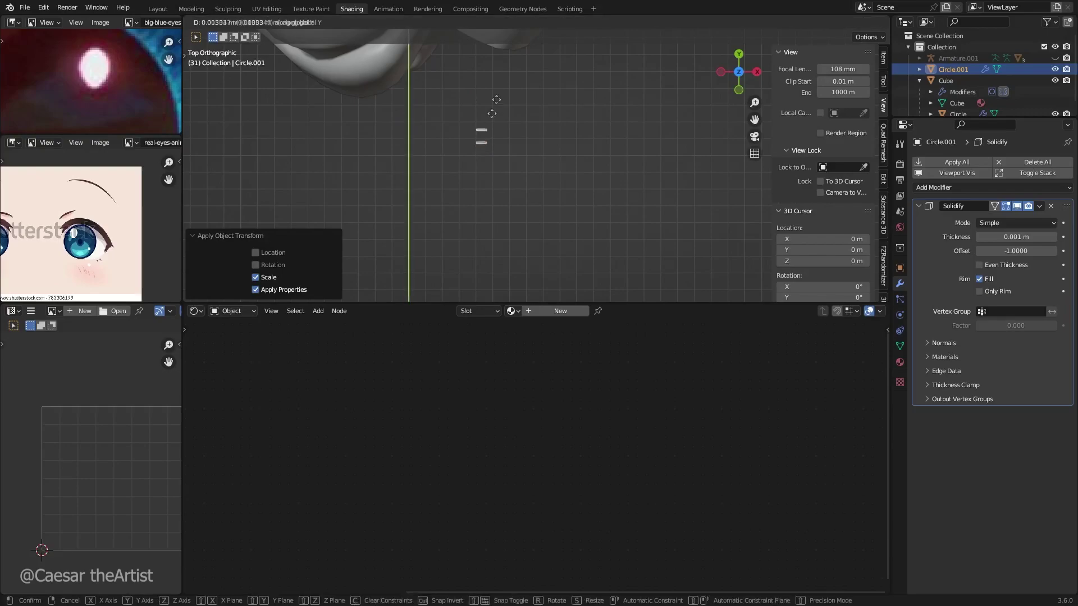
pyautogui.click(525, 113)
pyautogui.moveTo(525, 112); pyautogui.dragTo(457, 207, button='middle')
pyautogui.press('g')
pyautogui.press('y')
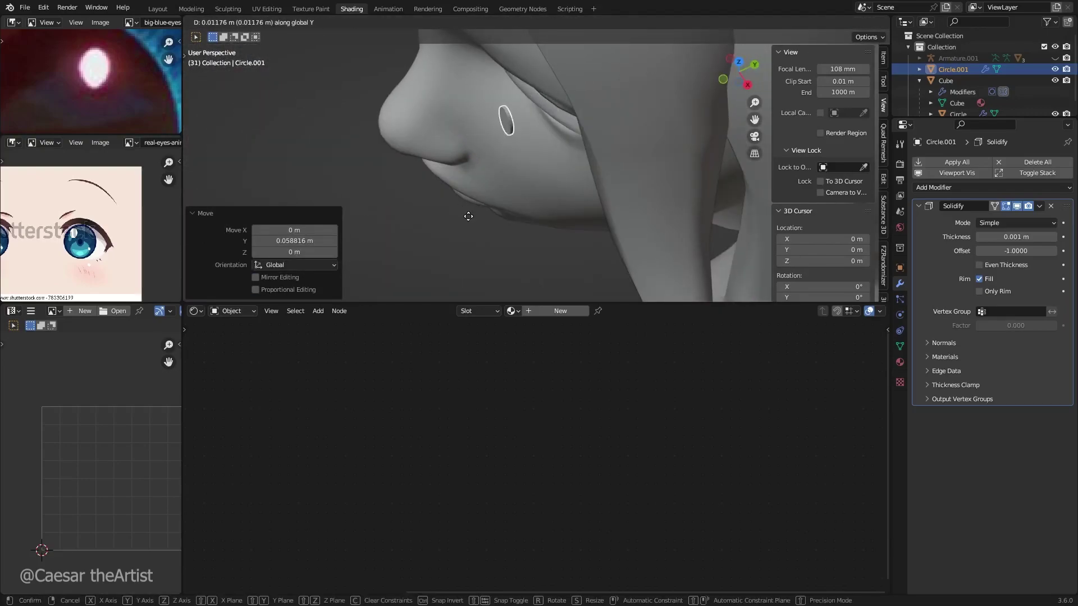
pyautogui.click(468, 216)
pyautogui.press('KP_1')
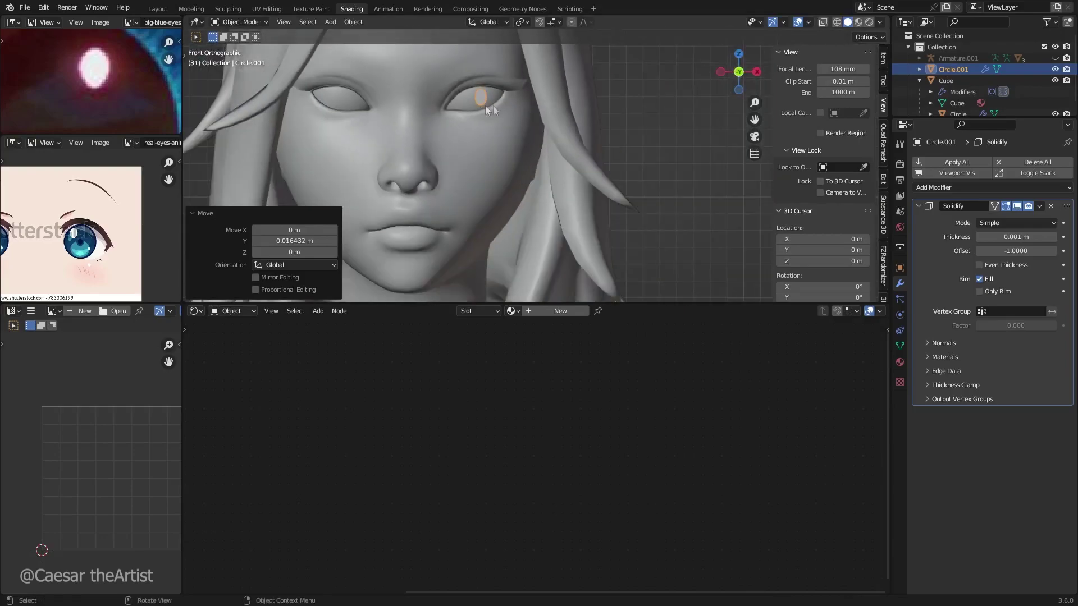
pyautogui.scroll(-8, 477, 106)
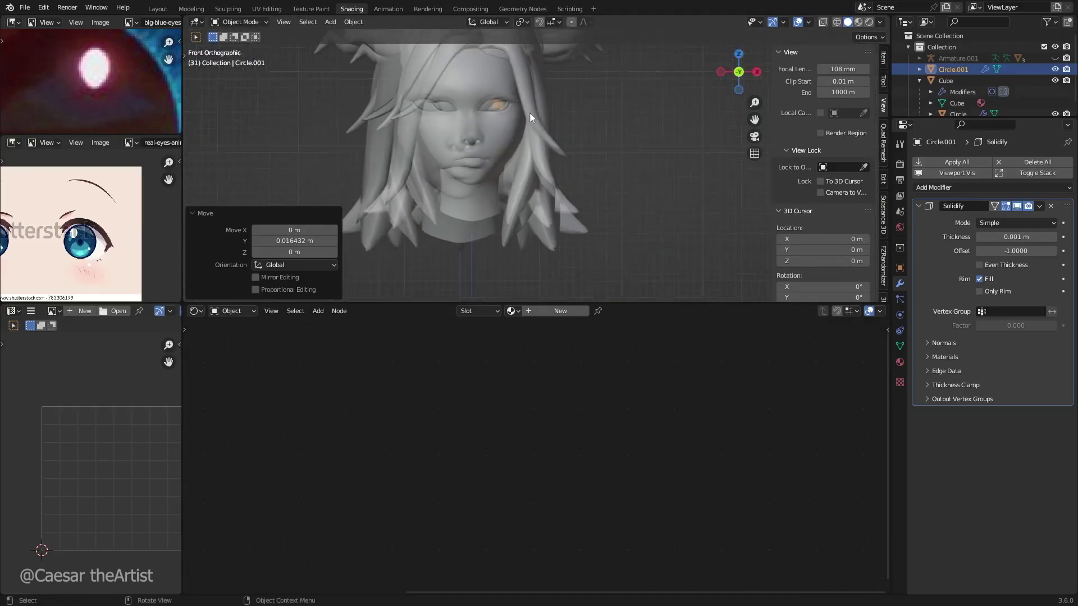
pyautogui.hotkey('ctrl', 's')
# Add a Sun light in the right view and move it about -0.44 m along Y and 0.72 m along Z.
pyautogui.scroll(4, 547, 153)
pyautogui.moveTo(541, 146)
pyautogui.mouseDown(button='middle')
pyautogui.moveTo(490, 147)
pyautogui.moveTo(538, 143)
pyautogui.mouseUp(button='middle')
pyautogui.scroll(3, 500, 99)
pyautogui.scroll(2, 533, 139)
pyautogui.keyDown('shift'); pyautogui.moveTo(501, 98); pyautogui.dragTo(536, 151, button='middle'); pyautogui.keyUp('shift')
pyautogui.scroll(-3, 537, 151)
pyautogui.press('KP_7')
pyautogui.press('KP_7')
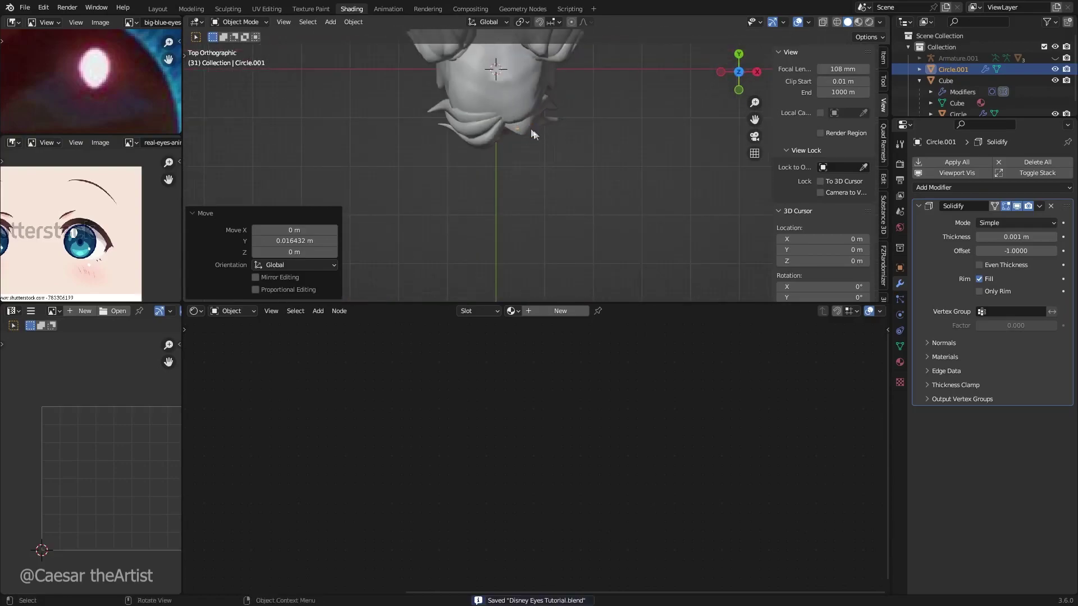
pyautogui.press('KP_3')
pyautogui.hotkey('shift', 'a')
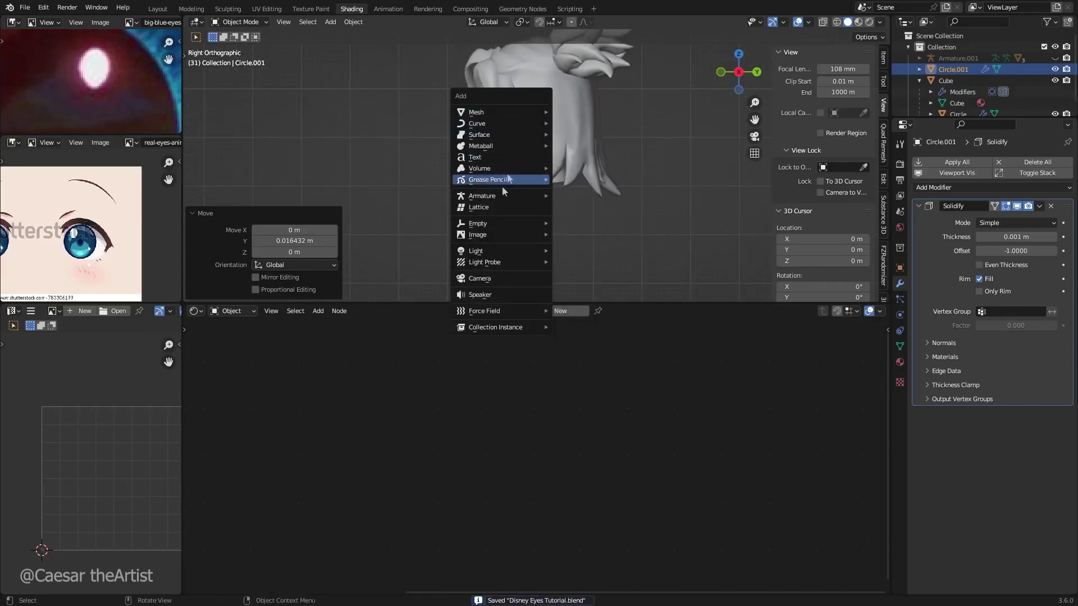
pyautogui.moveTo(494, 251)
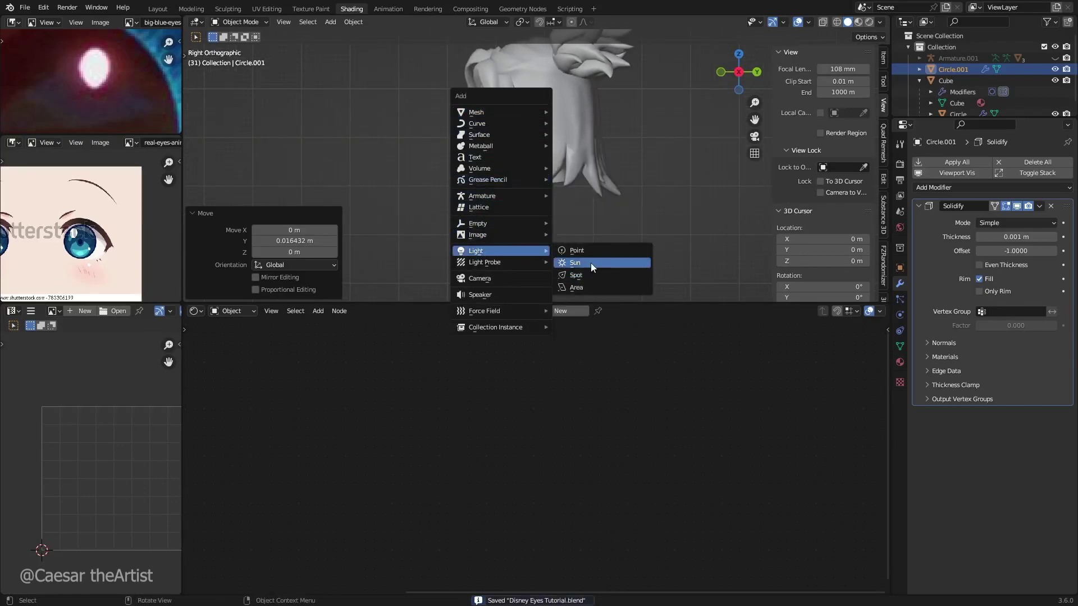
pyautogui.click(590, 263)
pyautogui.scroll(-6, 491, 225)
pyautogui.press('g')
pyautogui.click(419, 106)
# Rotate the sun to about 46.8° on X and move it above and in front of the head, at about Y -1.32 m, Z 3.23 m.
pyautogui.scroll(-7, 427, 120)
pyautogui.press('r')
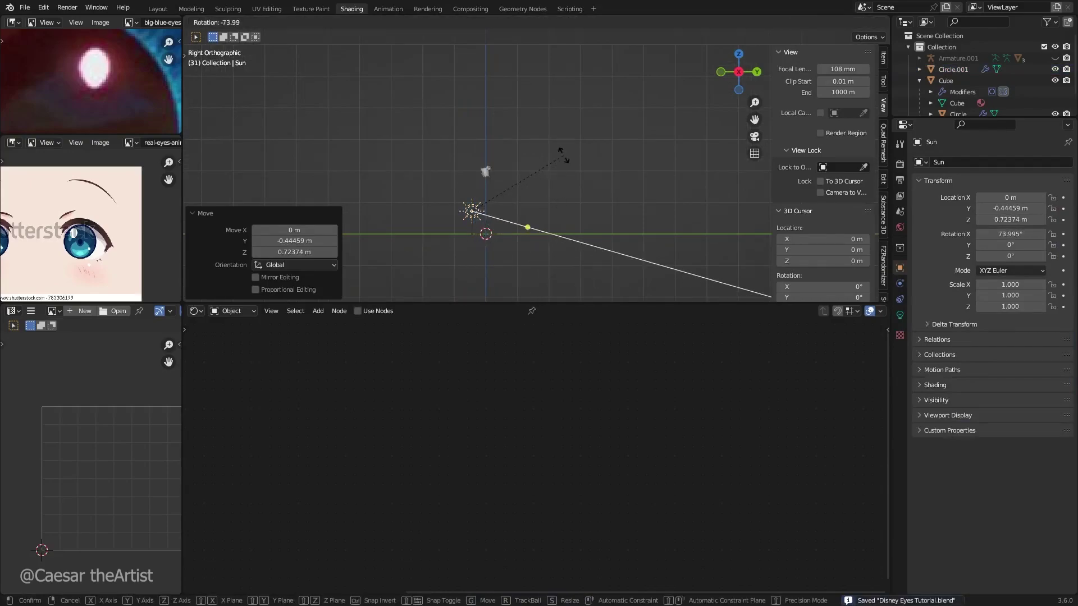
pyautogui.click(559, 151)
pyautogui.press('g')
pyautogui.click(565, 133)
# In the front view, rotate the sun about global Z to about 25.1° and move it to about X 0.34 m, Z 2.79 m.
pyautogui.press('`')
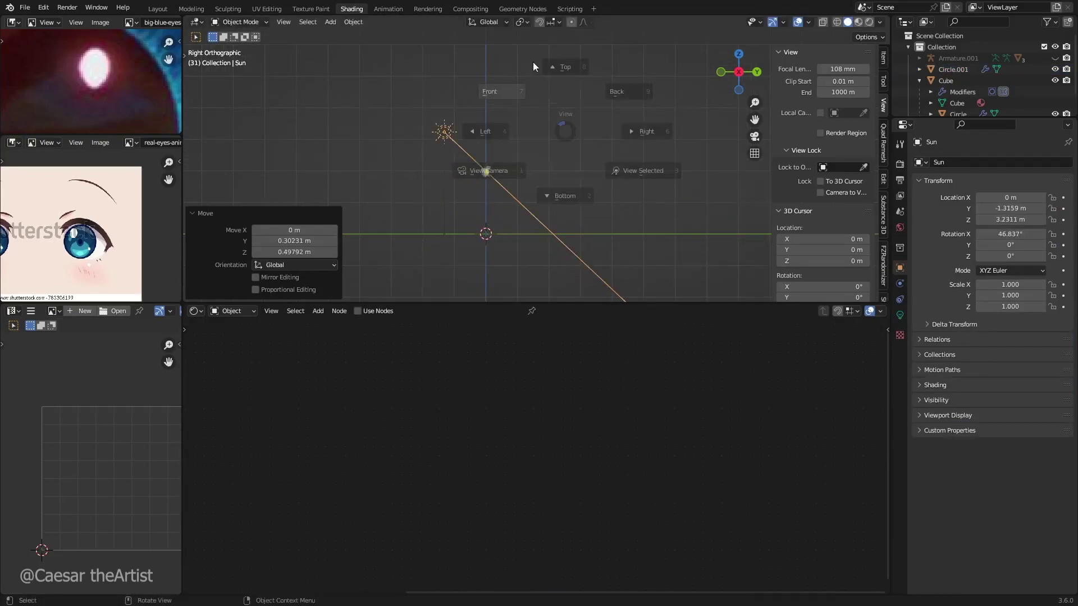
pyautogui.click(533, 62)
pyautogui.scroll(4, 570, 141)
pyautogui.scroll(3, 516, 121)
pyautogui.keyDown('shift'); pyautogui.moveTo(428, 180); pyautogui.dragTo(628, 57, button='middle'); pyautogui.keyUp('shift')
pyautogui.scroll(4, 622, 63)
pyautogui.press('r')
pyautogui.press('z')
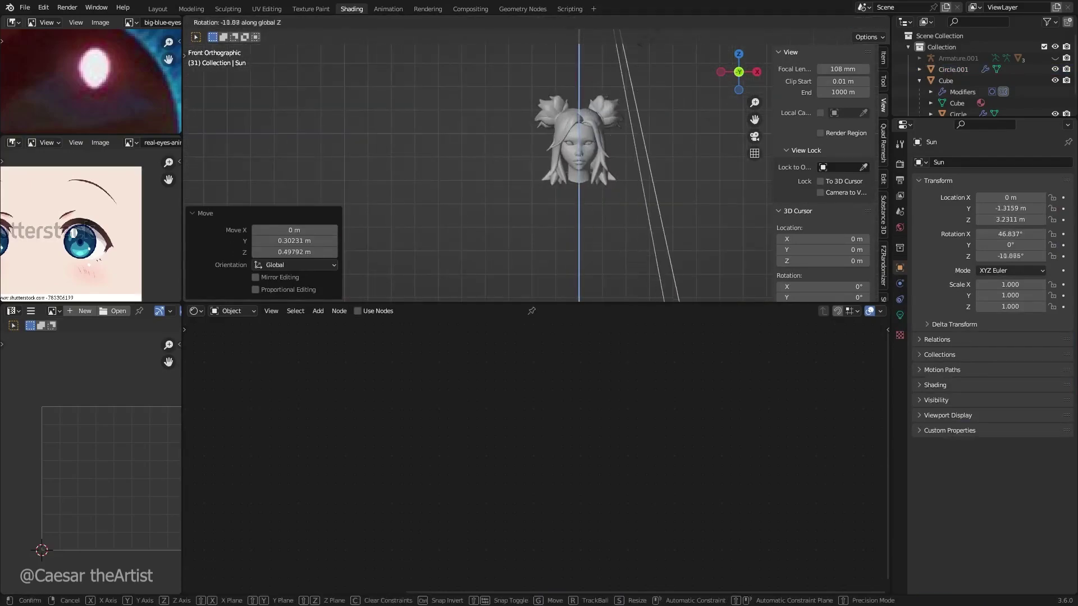
pyautogui.click(494, 127)
pyautogui.press('g')
pyautogui.click(571, 224)
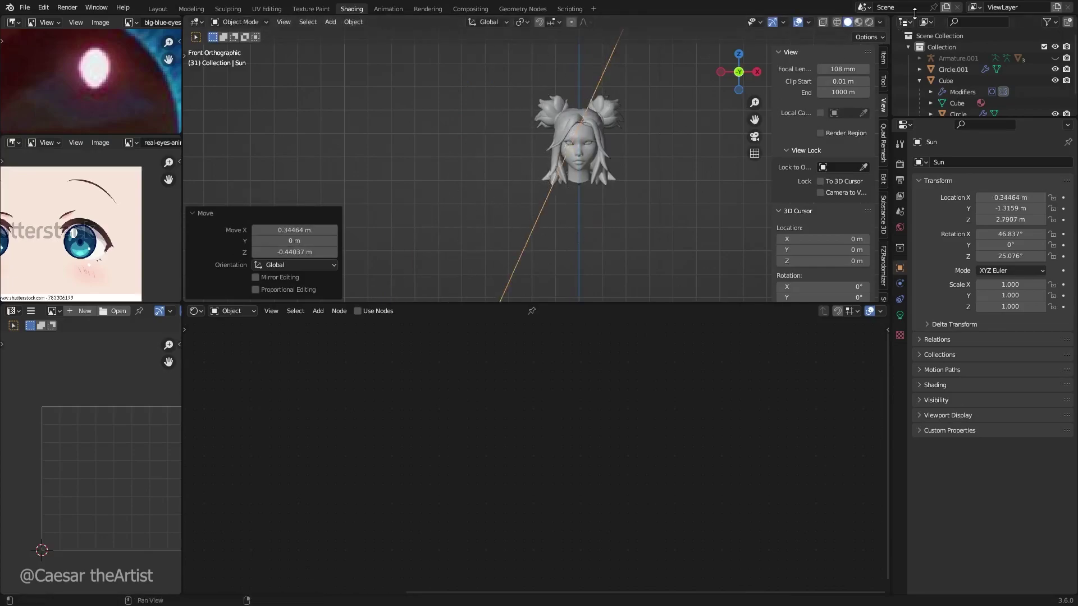
# Switch the viewport to rendered shading and hide the white oval over the eye.
pyautogui.click(868, 22)
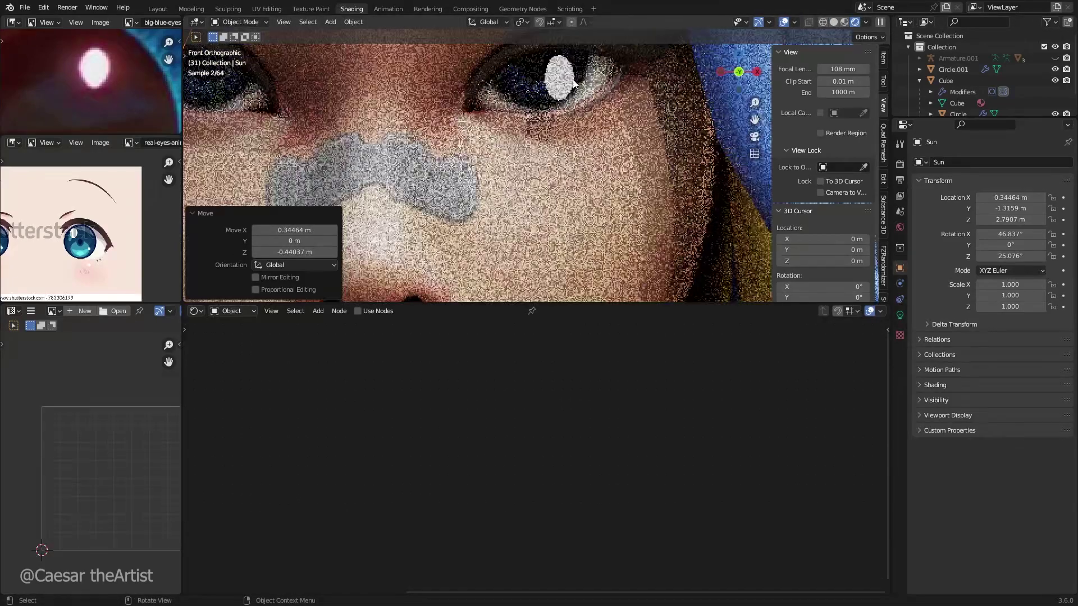
pyautogui.click(564, 88)
pyautogui.press('h')
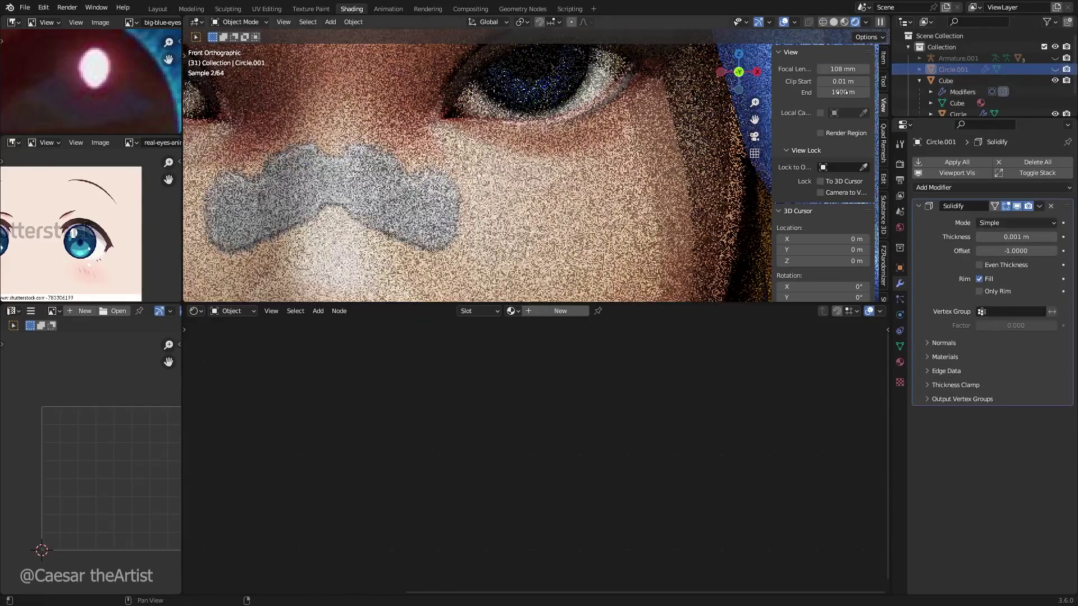
# Enable Scene World lighting for the rendered viewport and move the sun to about X 0.32 m, Z 2.56 m.
pyautogui.scroll(-6, 635, 113)
pyautogui.click(452, 76)
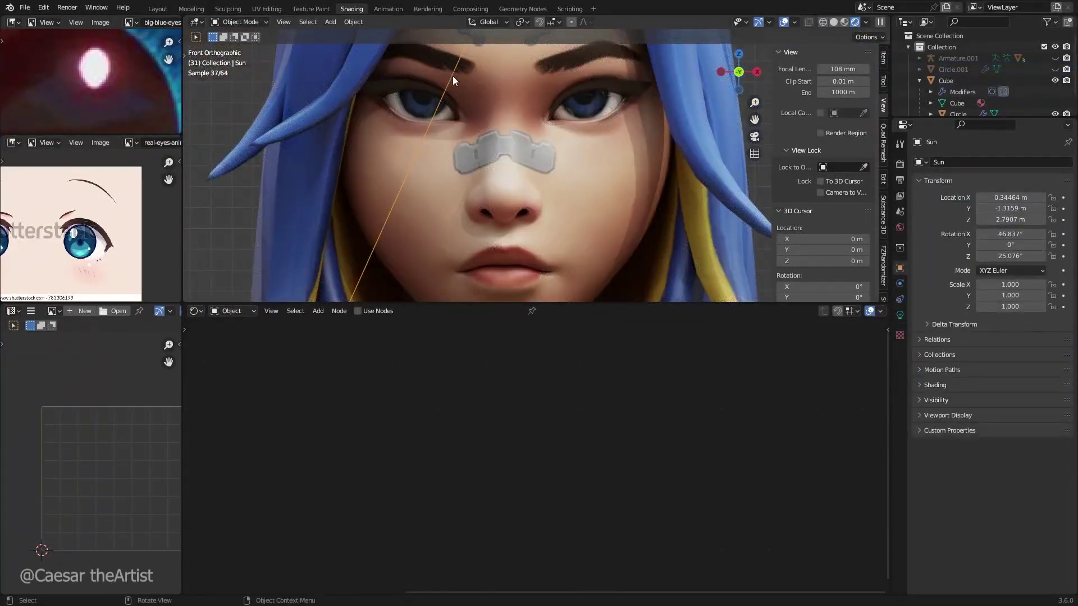
pyautogui.press('g')
pyautogui.click(590, 298)
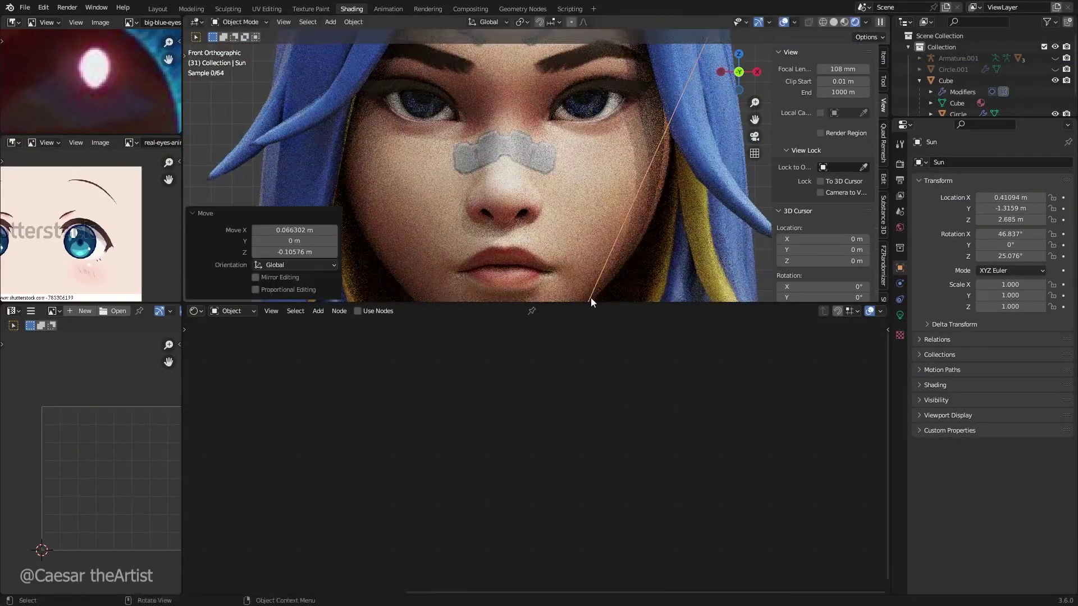
pyautogui.click(865, 23)
pyautogui.click(827, 90)
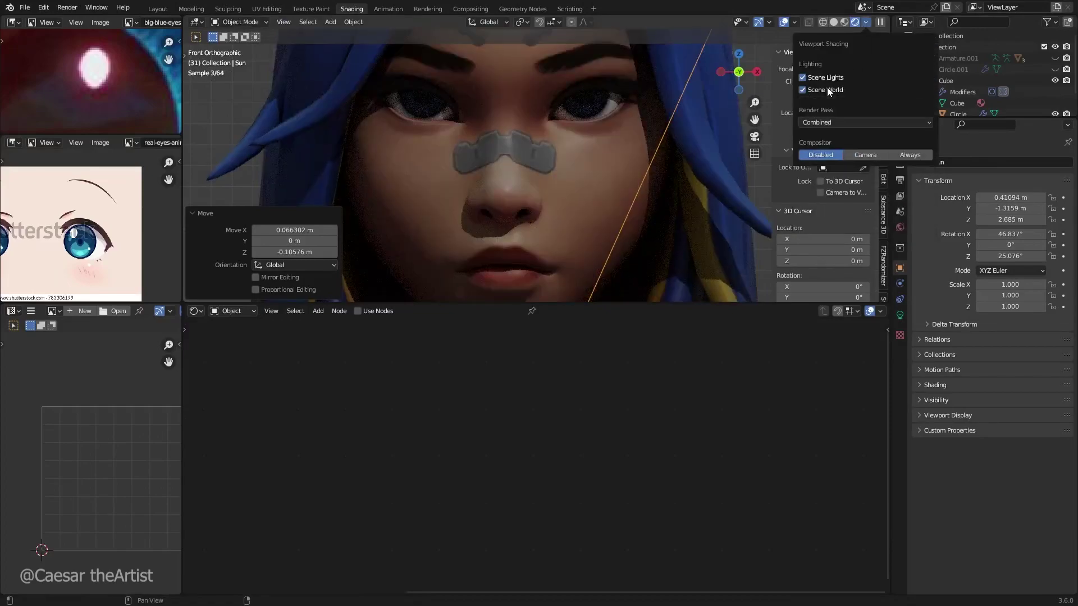
pyautogui.press('g')
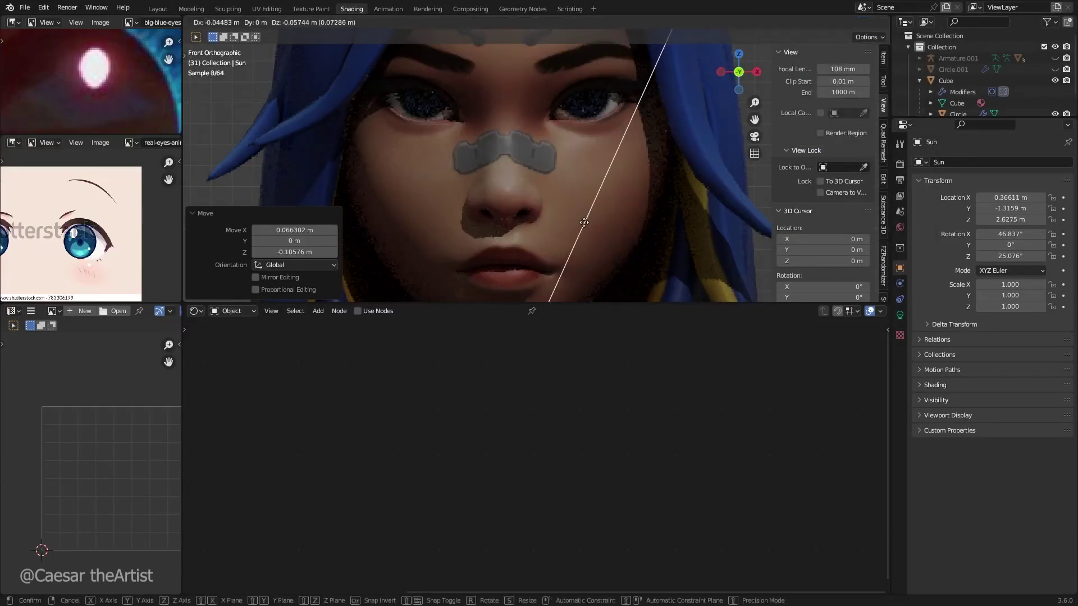
pyautogui.click(482, 92)
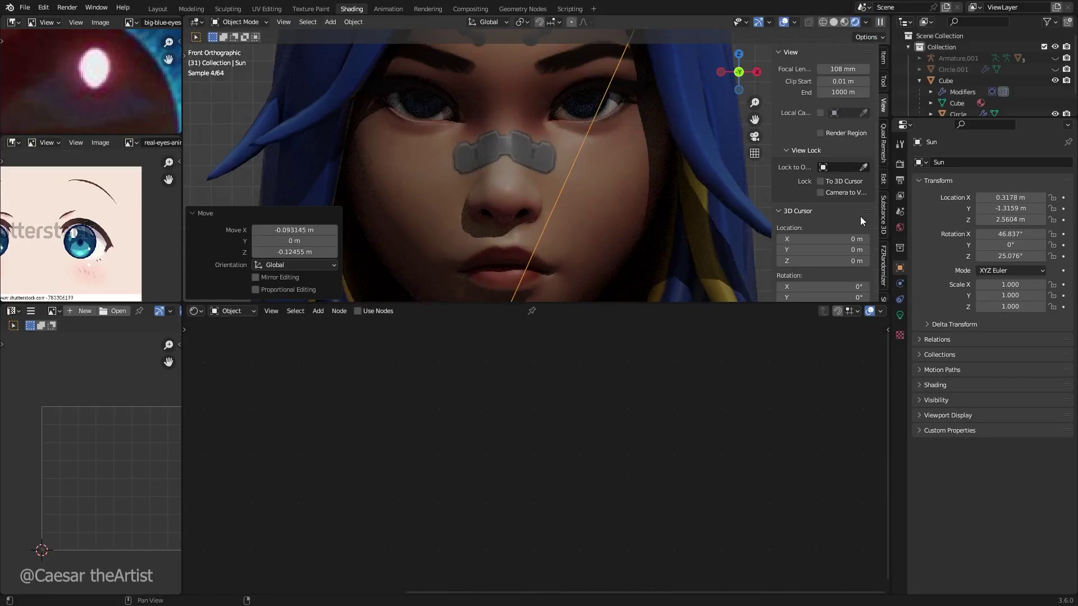
# Set the Sun light's strength to 2.540.
pyautogui.click(900, 315)
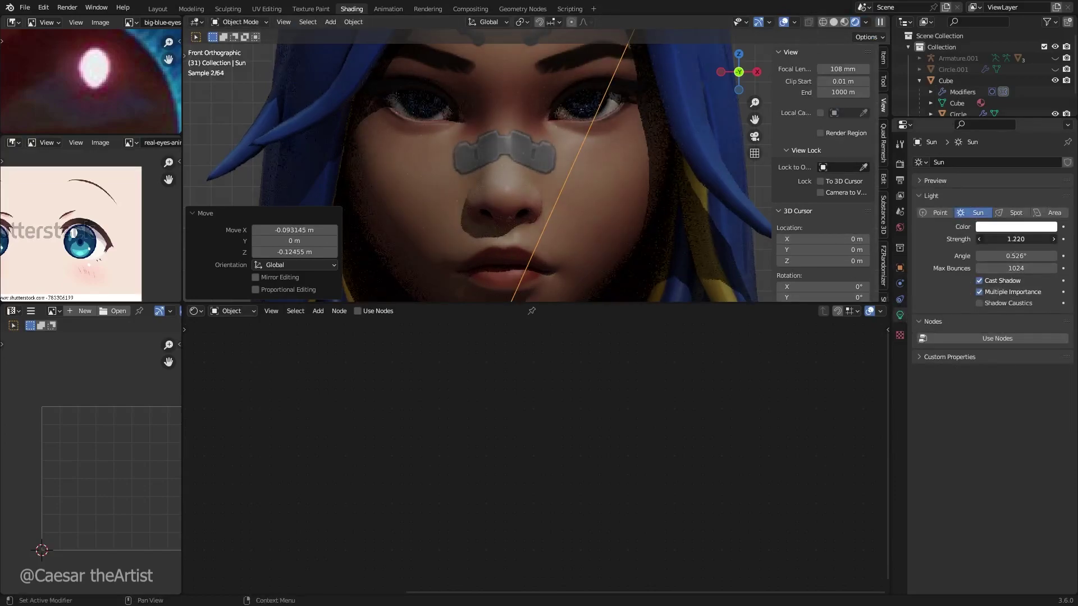
pyautogui.moveTo(1016, 239); pyautogui.dragTo(1049, 239)
pyautogui.scroll(-15, 585, 107)
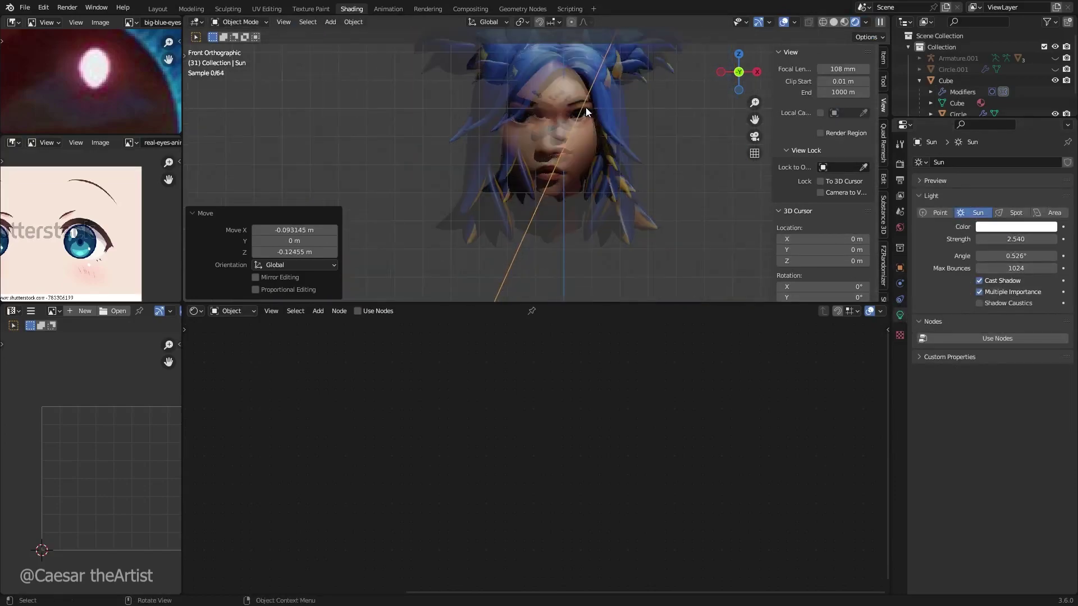
# In the right side view, rotate the sun to a shallower angle and reposition it, finishing with a move of about 0.42 m in Y and -0.13 m in Z.
pyautogui.press('KP_3')
pyautogui.keyDown('shift'); pyautogui.moveTo(751, 109); pyautogui.dragTo(702, 92, button='middle'); pyautogui.keyUp('shift')
pyautogui.scroll(4, 701, 93)
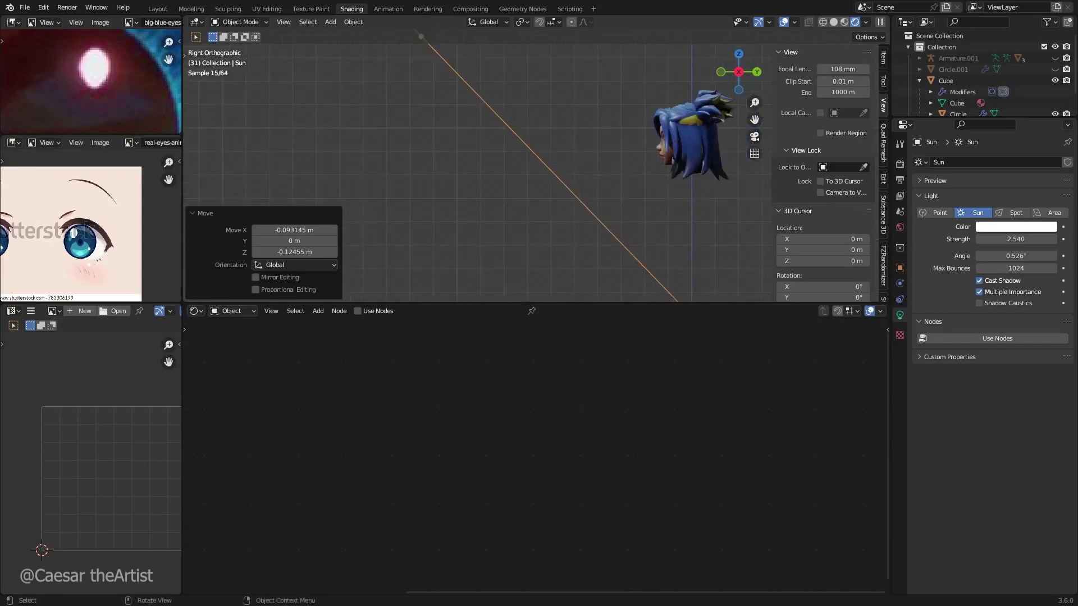
pyautogui.press('r')
pyautogui.click(702, 93)
pyautogui.press('g')
pyautogui.click(753, 149)
pyautogui.press('r')
pyautogui.click(733, 122)
pyautogui.press('g')
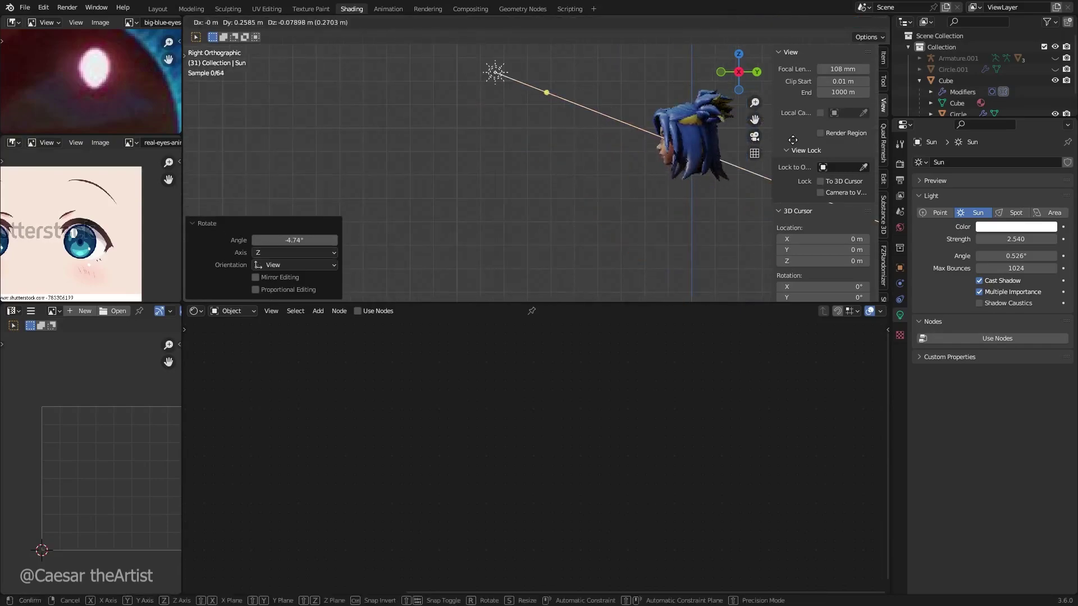
pyautogui.click(637, 149)
# Set the Sun light's angle to 2.63° while checking its effect on the eyes from the front.
pyautogui.press('KP_7')
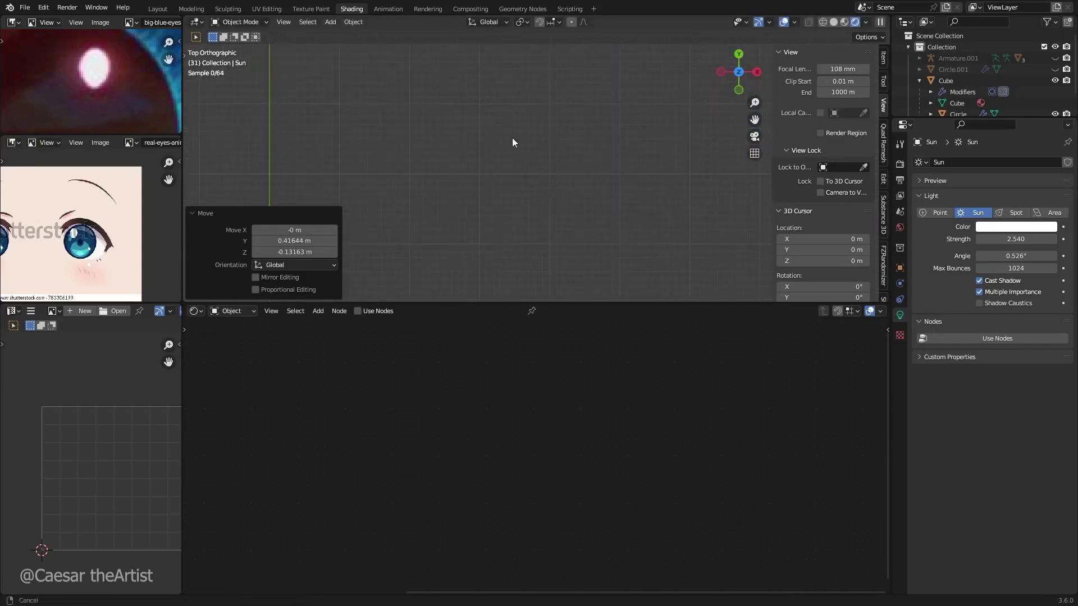
pyautogui.scroll(-7, 499, 149)
pyautogui.keyDown('shift'); pyautogui.moveTo(511, 137); pyautogui.dragTo(530, 169, button='middle'); pyautogui.keyUp('shift')
pyautogui.press('KP_1')
pyautogui.scroll(6, 530, 168)
pyautogui.keyDown('shift'); pyautogui.moveTo(540, 261); pyautogui.dragTo(589, 56, button='middle'); pyautogui.keyUp('shift')
pyautogui.scroll(7, 581, 113)
pyautogui.keyDown('shift'); pyautogui.moveTo(581, 162); pyautogui.dragTo(587, 78, button='middle'); pyautogui.keyUp('shift')
pyautogui.scroll(2, 612, 169)
pyautogui.scroll(3, 611, 169)
pyautogui.keyDown('shift'); pyautogui.moveTo(630, 107); pyautogui.dragTo(536, 161, button='middle'); pyautogui.keyUp('shift')
pyautogui.scroll(3, 628, 153)
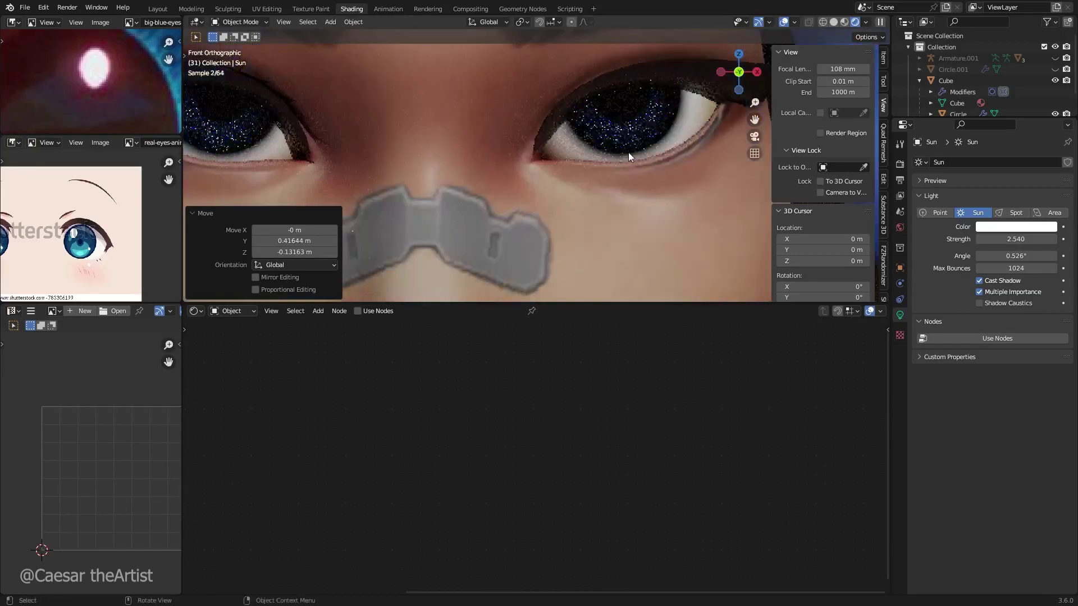
pyautogui.scroll(3, 650, 137)
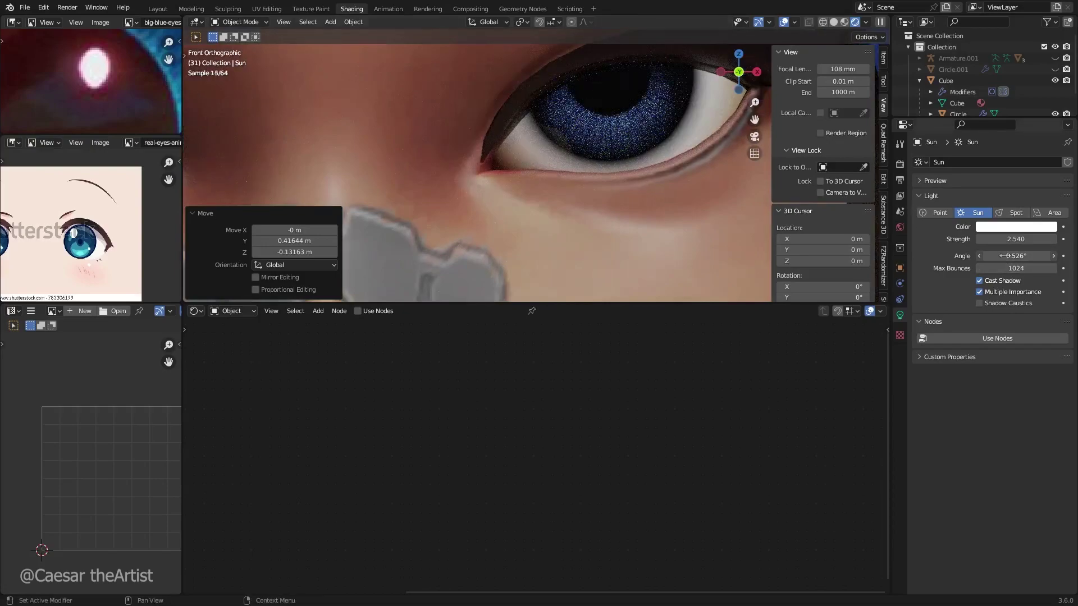
pyautogui.moveTo(1000, 255)
pyautogui.mouseDown()
pyautogui.moveTo(979, 255)
pyautogui.moveTo(1002, 255)
pyautogui.mouseUp()
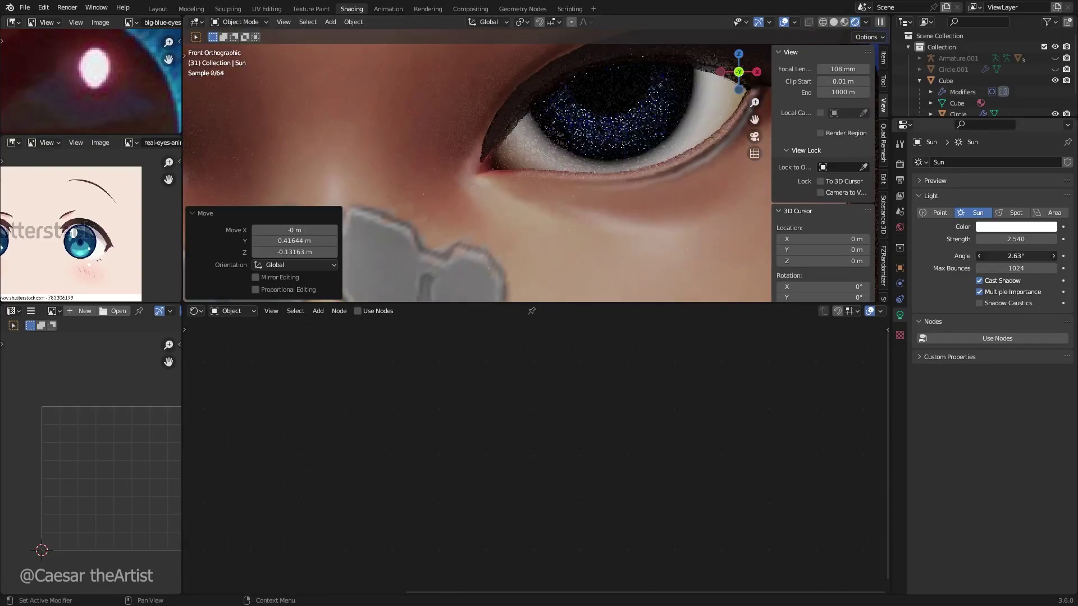
pyautogui.scroll(-10, 551, 155)
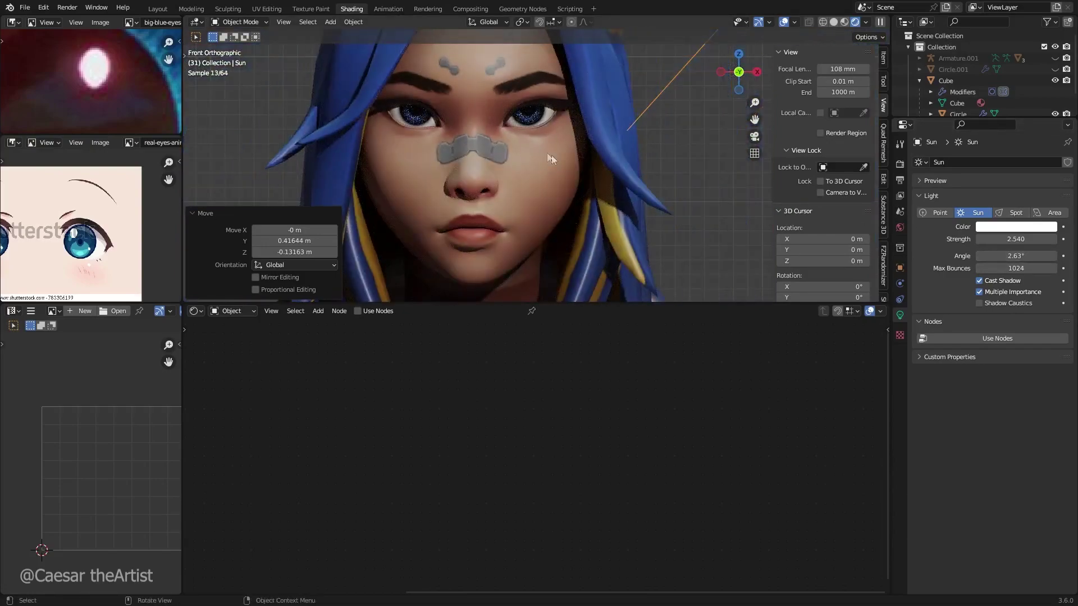
# Change the light type to Area and move it about -0.14 m in X and -0.05 m in Z in the front view.
pyautogui.hotkey('shift', 'a')
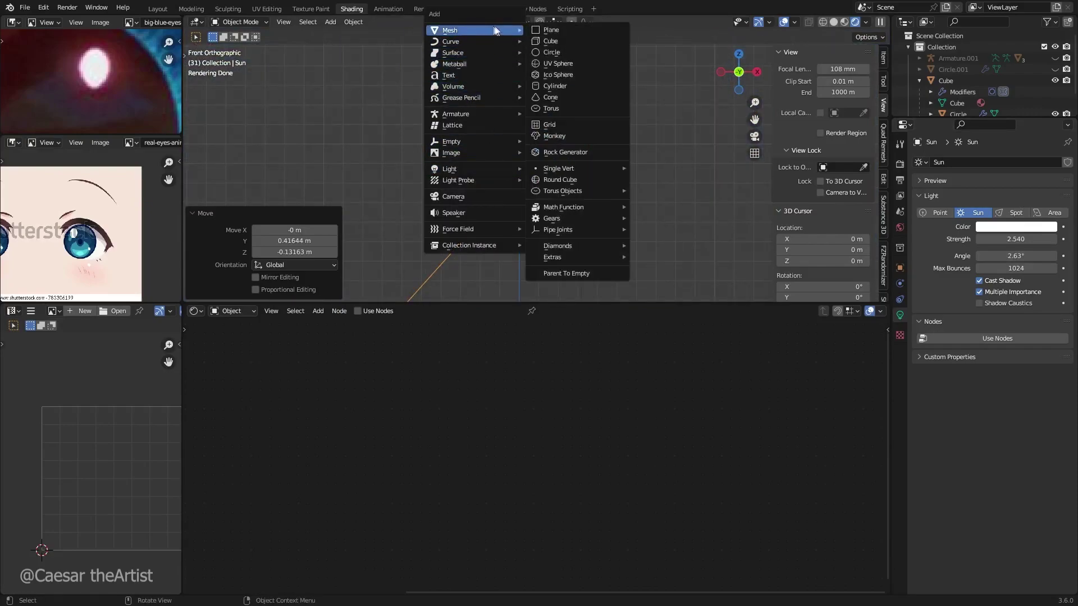
pyautogui.scroll(3, 502, 156)
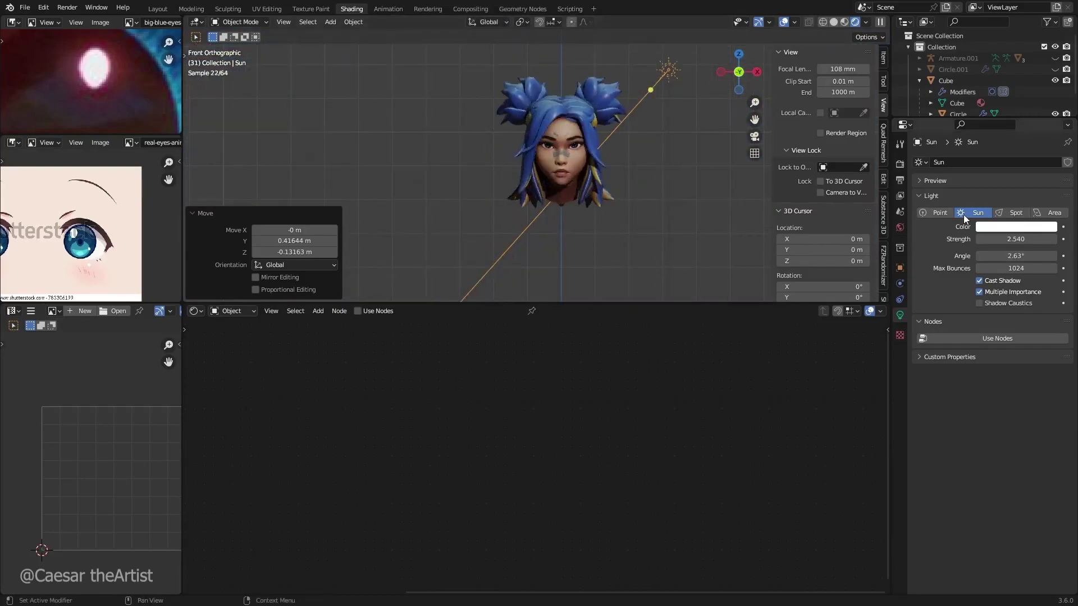
pyautogui.click(1036, 214)
pyautogui.scroll(8, 583, 109)
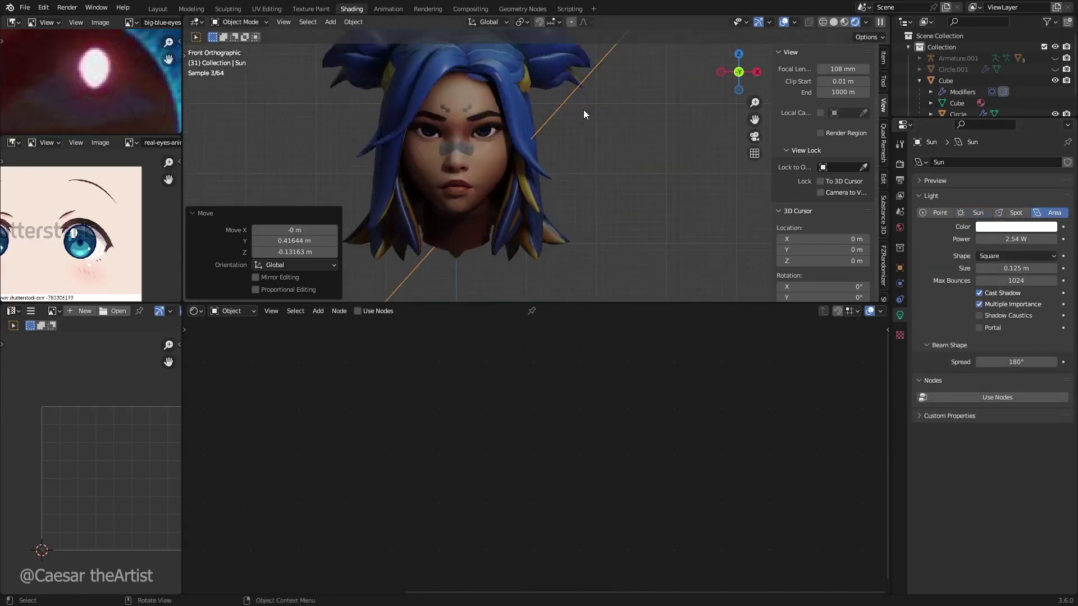
pyautogui.press('g')
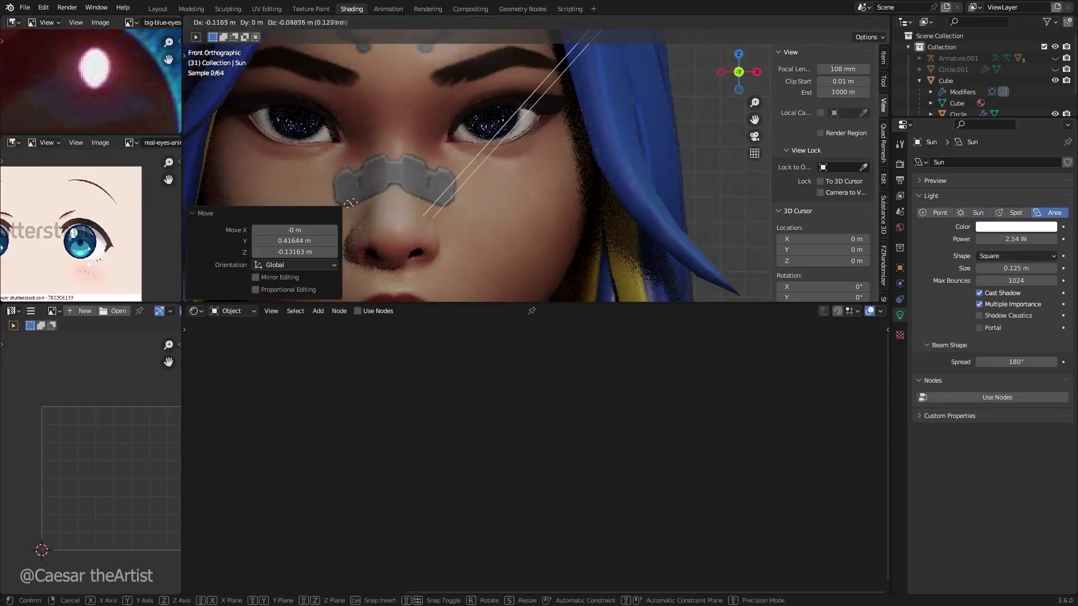
pyautogui.click(294, 209)
pyautogui.scroll(-10, 460, 131)
# In the top view, move the area light about 0.03 m in X and 0.23 m in Y, rotate it, and shift it about 0.03 m further in X.
pyautogui.press('KP_7')
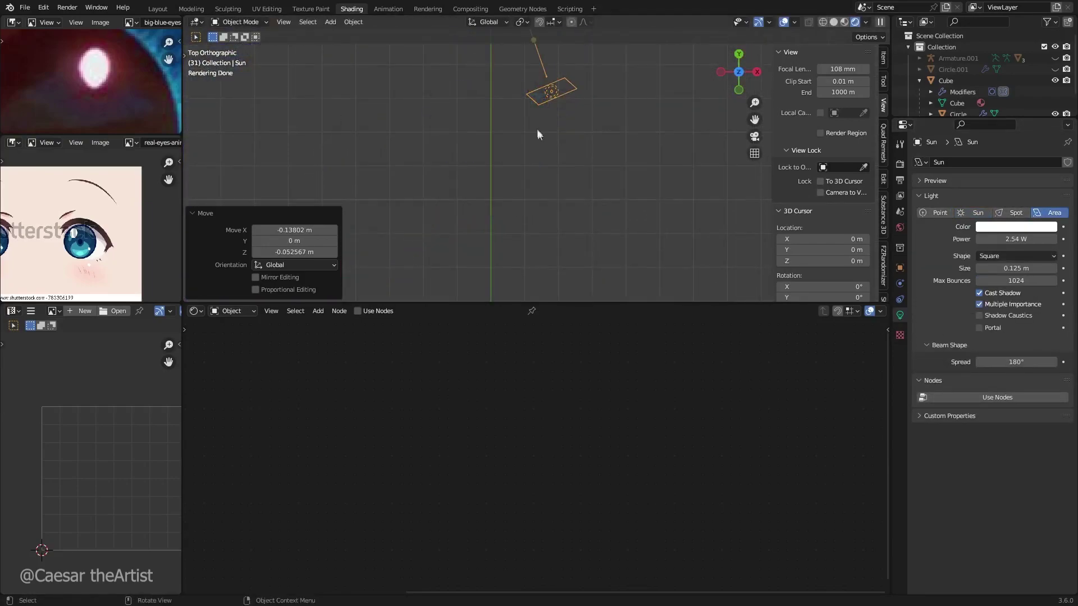
pyautogui.scroll(2, 537, 130)
pyautogui.keyDown('shift'); pyautogui.moveTo(569, 79); pyautogui.dragTo(560, 268, button='middle'); pyautogui.keyUp('shift')
pyautogui.press('g')
pyautogui.click(544, 201)
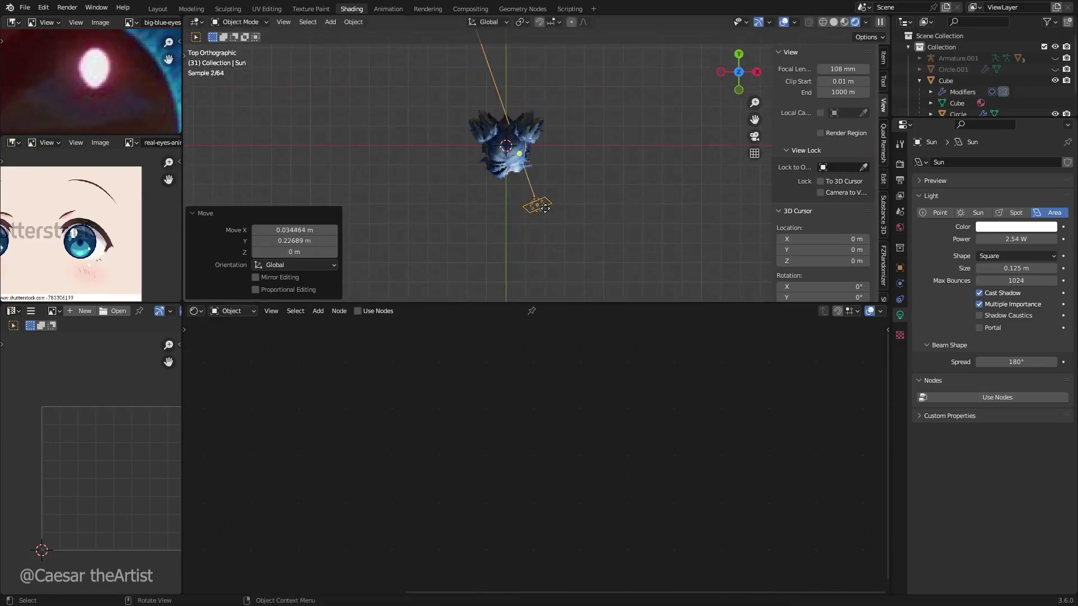
pyautogui.press('r')
pyautogui.click(566, 215)
pyautogui.press('g')
pyautogui.click(575, 217)
# In the front view, lower the area light in successive moves of about 0.11 m, 0.04 m and 0.02 m in Z.
pyautogui.press('ctrl+KP_3')
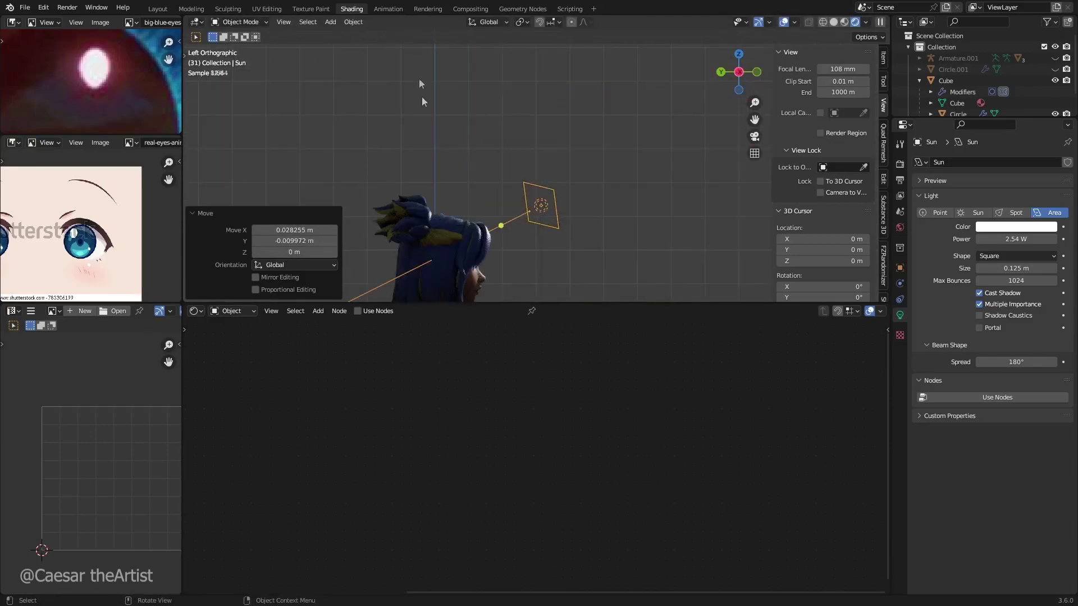
pyautogui.keyDown('shift'); pyautogui.moveTo(457, 219); pyautogui.dragTo(498, 127, button='middle'); pyautogui.keyUp('shift')
pyautogui.press('KP_1')
pyautogui.scroll(7, 541, 179)
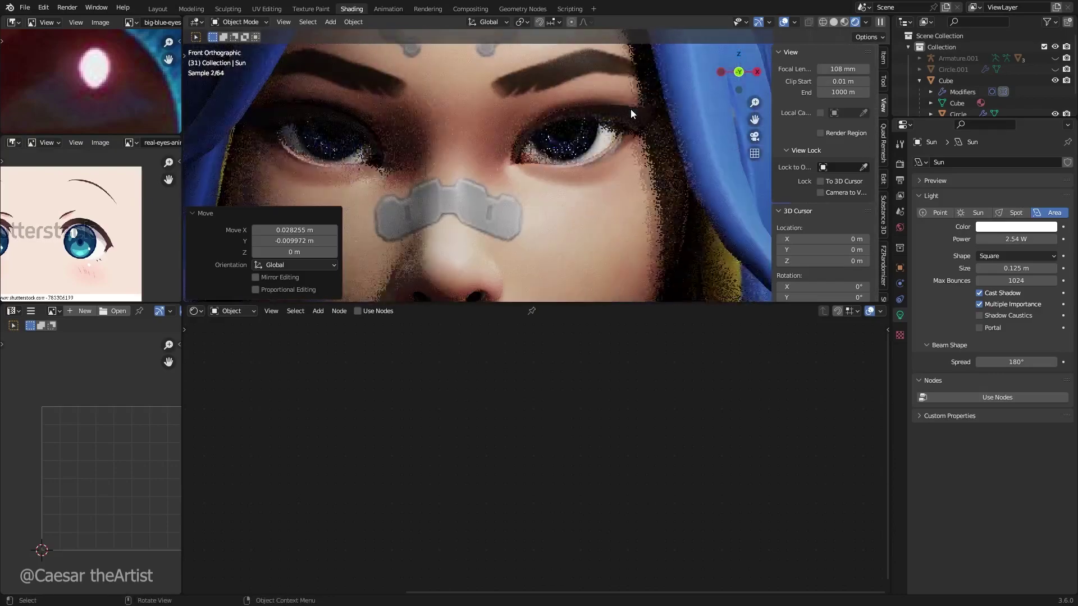
pyautogui.press('g')
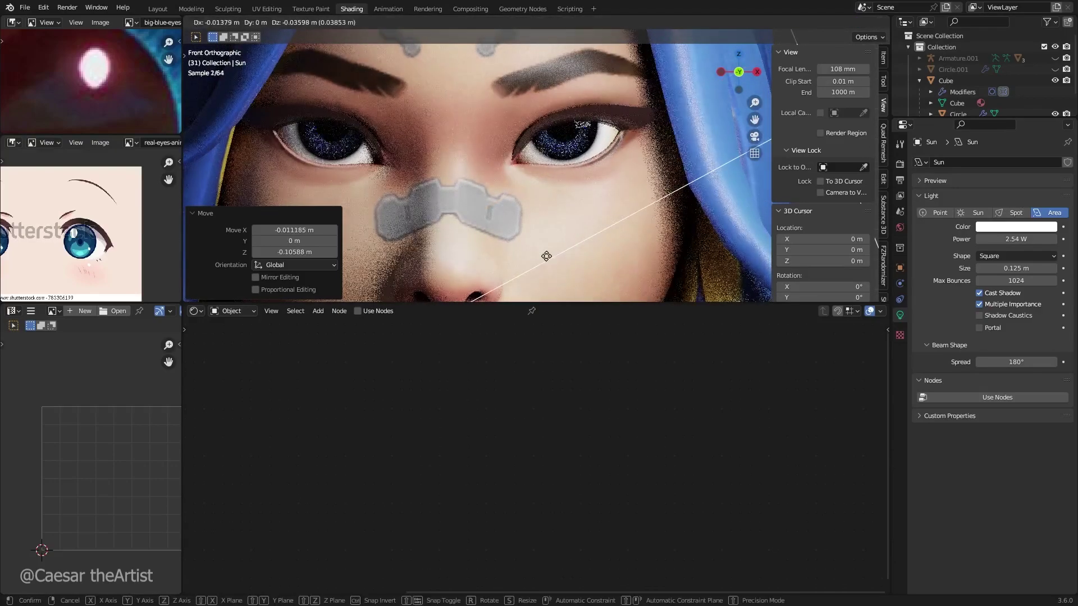
pyautogui.click(578, 187)
pyautogui.scroll(4, 586, 101)
pyautogui.scroll(-5, 586, 102)
pyautogui.scroll(2, 586, 101)
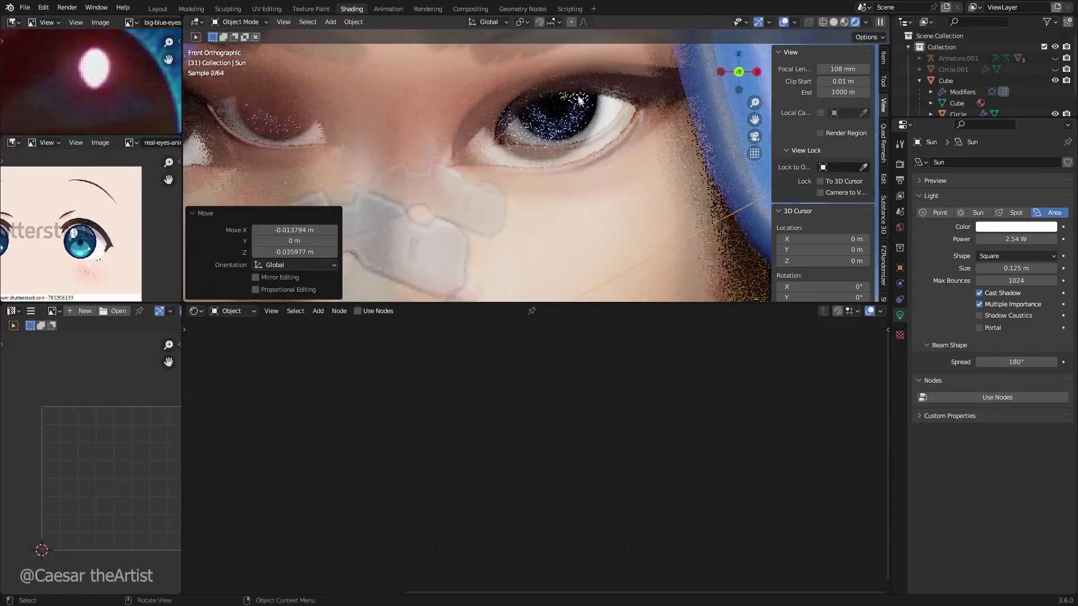
pyautogui.keyDown('shift'); pyautogui.moveTo(603, 73); pyautogui.dragTo(575, 101, button='middle'); pyautogui.keyUp('shift')
pyautogui.press('g')
pyautogui.click(552, 203)
pyautogui.scroll(-5, 558, 175)
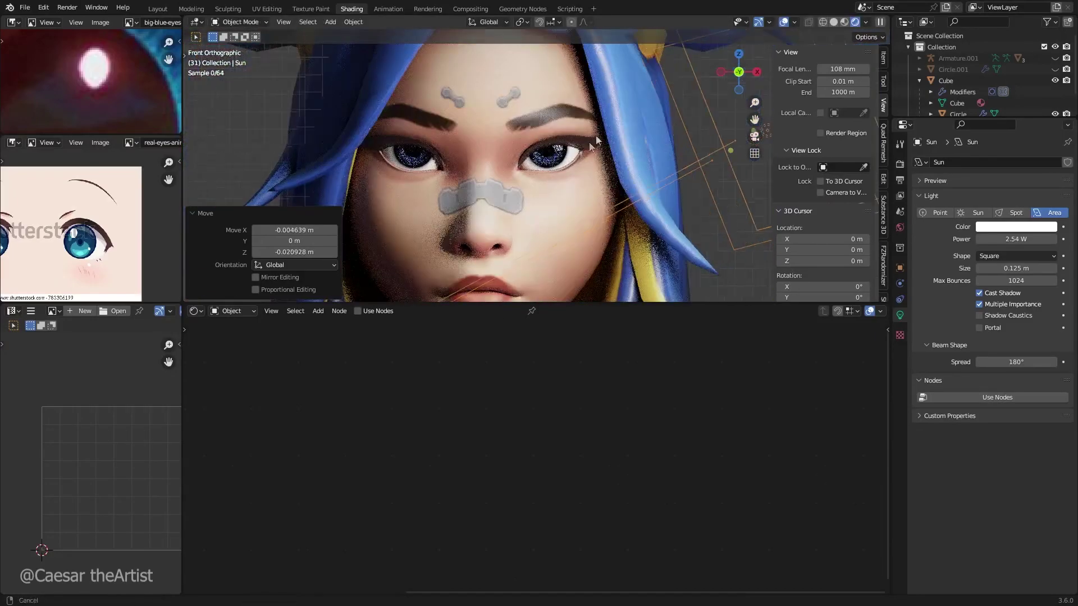
# Move the area light about -0.127 m along global X and inspect its reflection in the eyes up close.
pyautogui.press('g')
pyautogui.press('x')
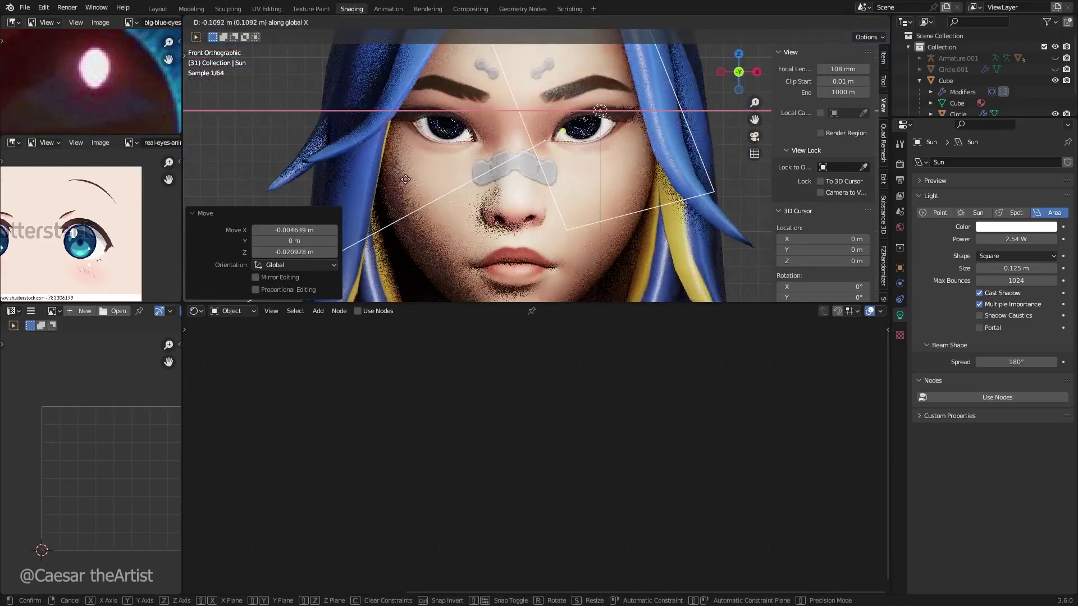
pyautogui.click(375, 187)
pyautogui.scroll(4, 427, 130)
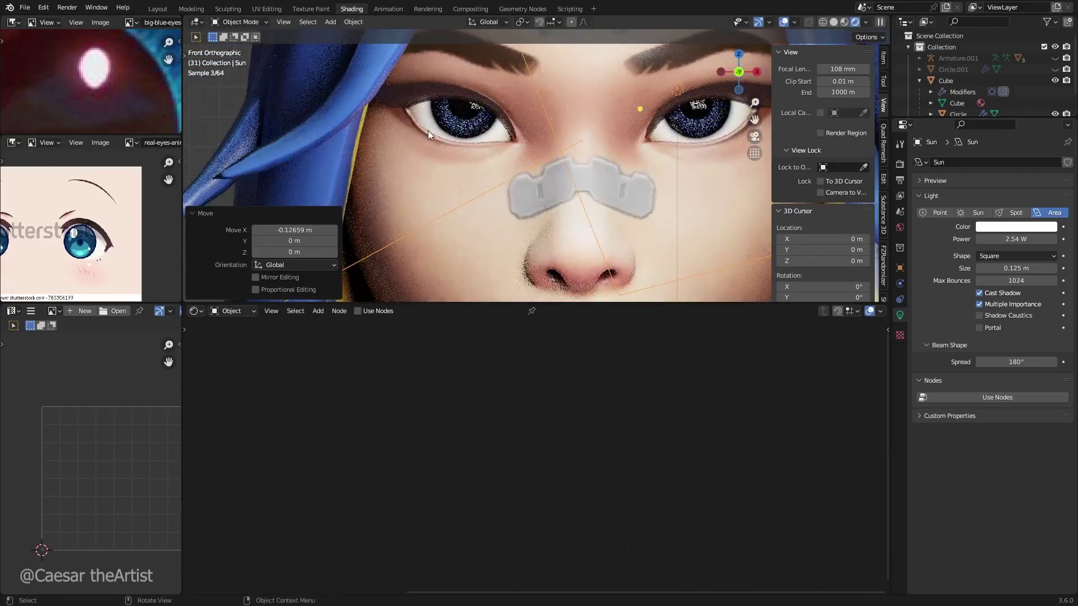
pyautogui.scroll(2, 517, 96)
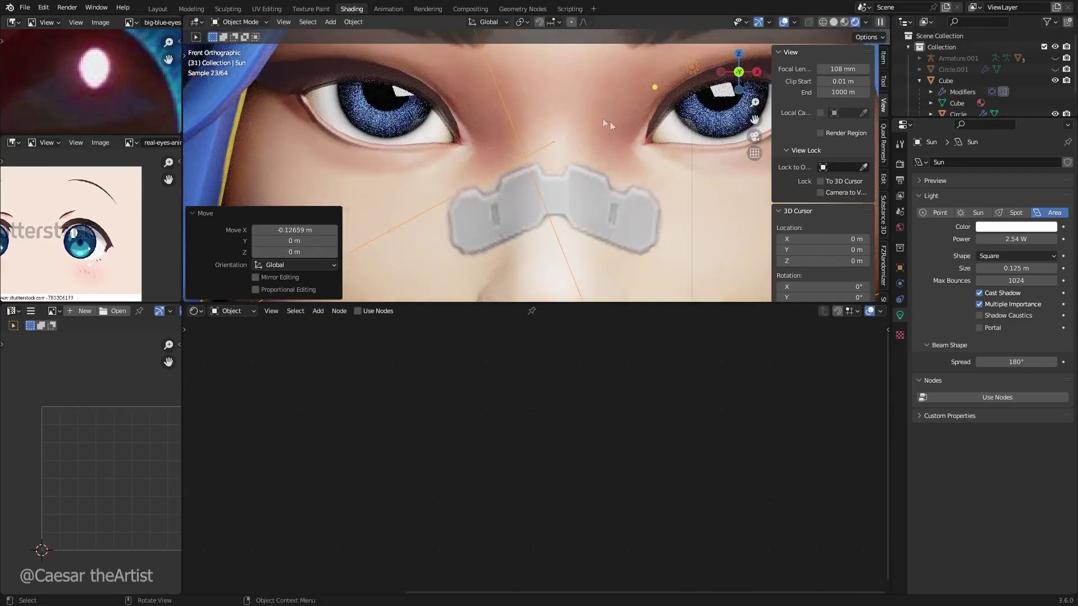
pyautogui.scroll(5, 644, 113)
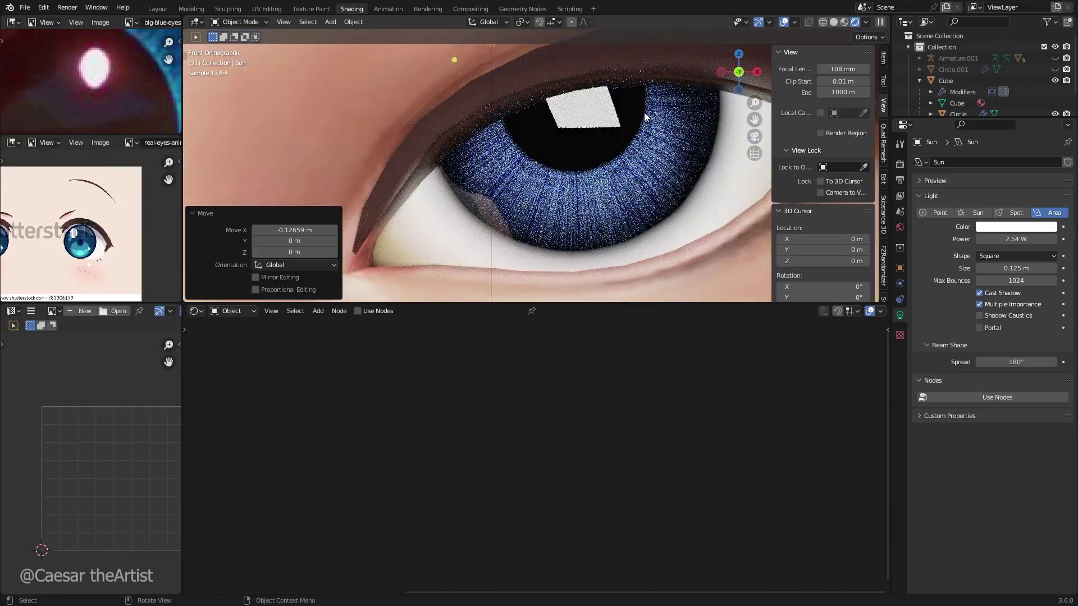
pyautogui.scroll(-5, 643, 112)
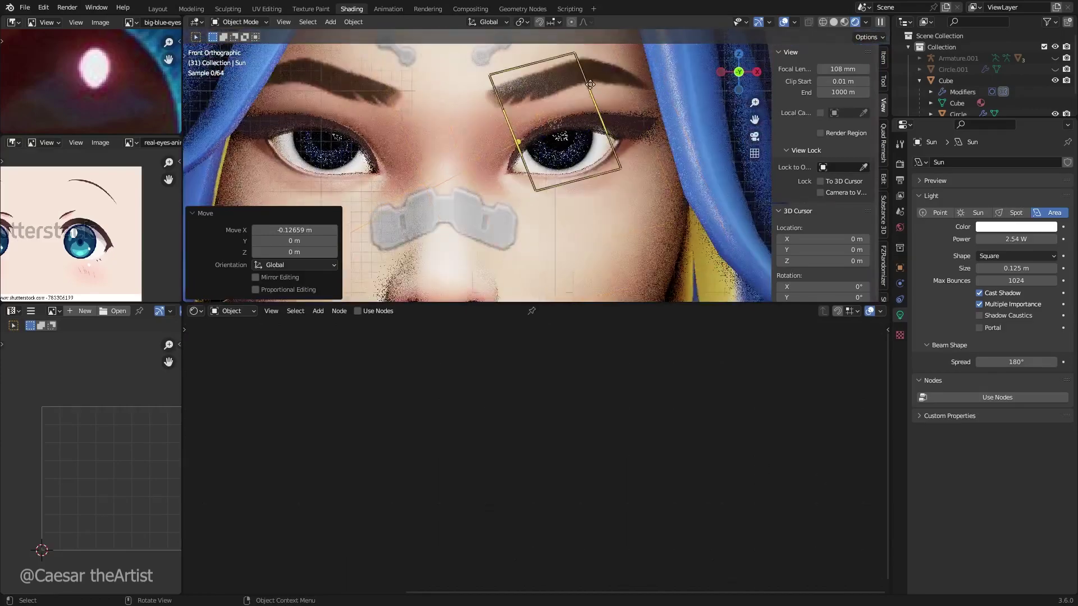
# In the top view, move the area light about -0.14 m in Y.
pyautogui.press('KP_7')
pyautogui.scroll(-2, 593, 46)
pyautogui.press('g')
pyautogui.click(589, 131)
# Delete the area light in the front view and save the file.
pyautogui.scroll(-5, 590, 137)
pyautogui.press('KP_1')
pyautogui.keyDown('shift'); pyautogui.moveTo(531, 262); pyautogui.dragTo(556, 186, button='middle'); pyautogui.keyUp('shift')
pyautogui.scroll(3, 556, 191)
pyautogui.press('x')
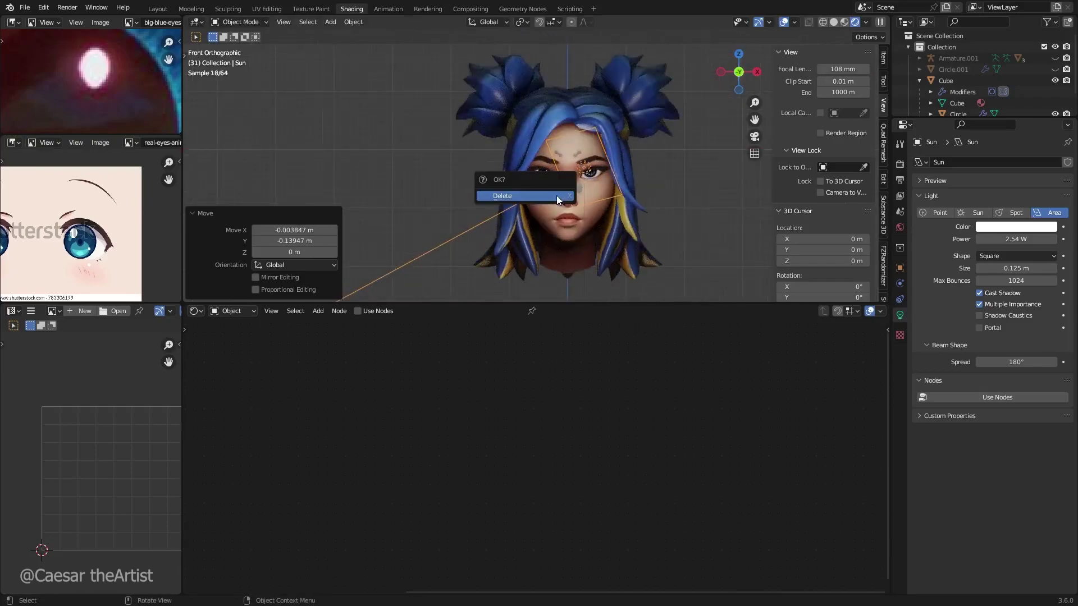
pyautogui.click(556, 196)
pyautogui.scroll(3, 564, 207)
pyautogui.hotkey('ctrl', 's')
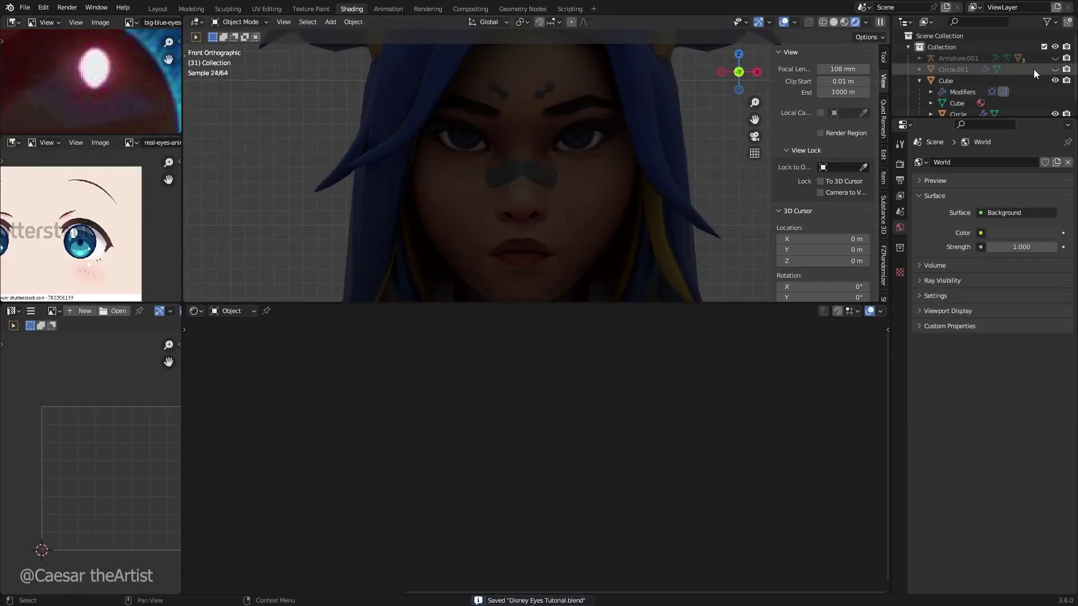
# Unhide the white oval Circle.001 and disable Scene World lighting for the rendered viewport.
pyautogui.click(1054, 69)
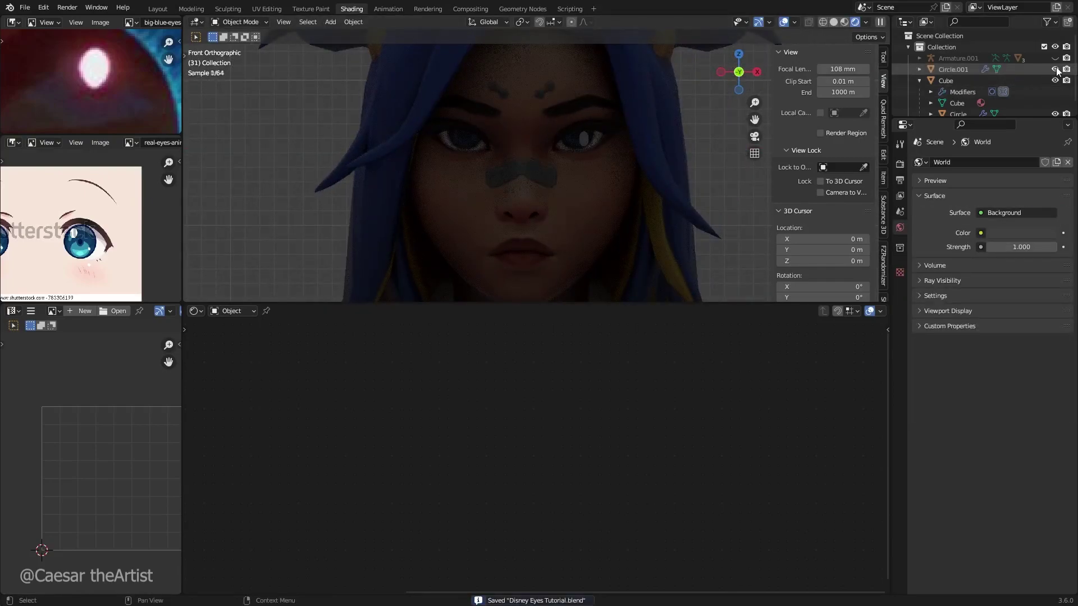
pyautogui.click(865, 22)
pyautogui.click(802, 90)
pyautogui.scroll(5, 581, 141)
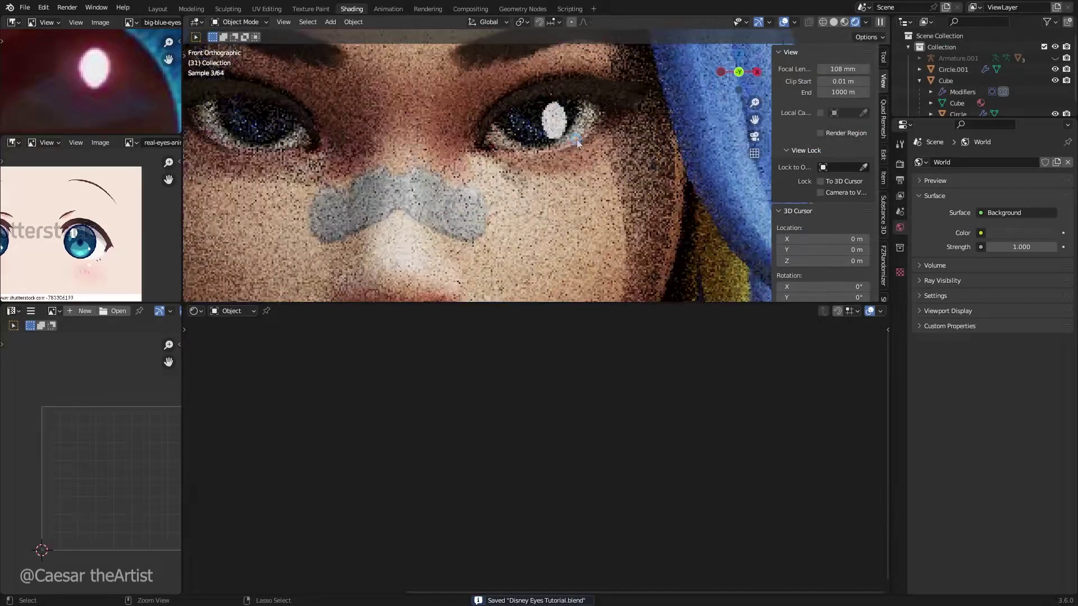
# Select the white oval over the eye and give it a new material named Hughlights.
pyautogui.click(559, 128)
pyautogui.click(559, 128)
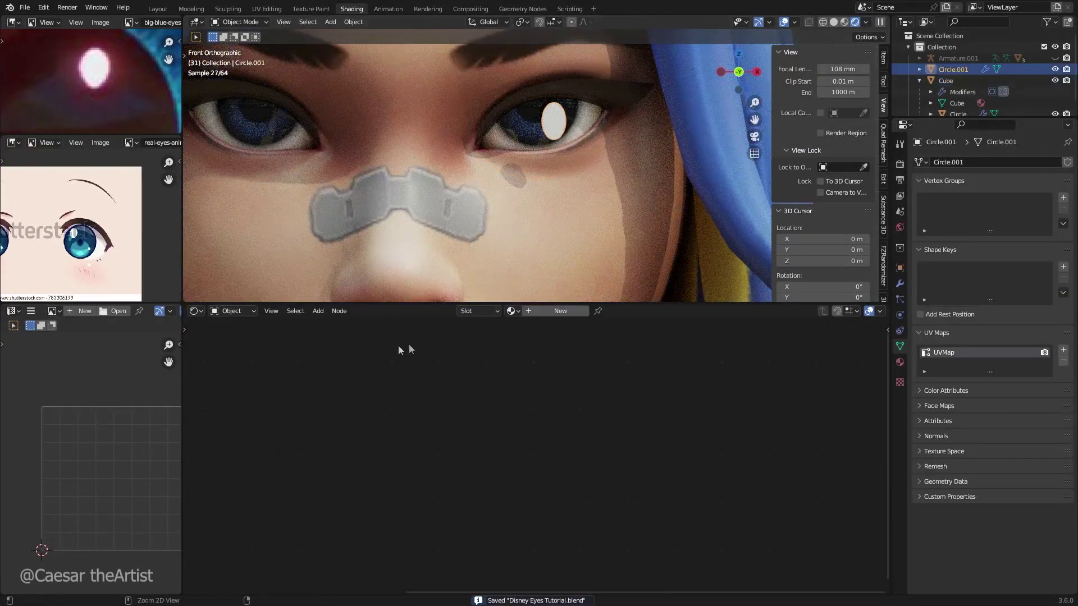
pyautogui.click(540, 316)
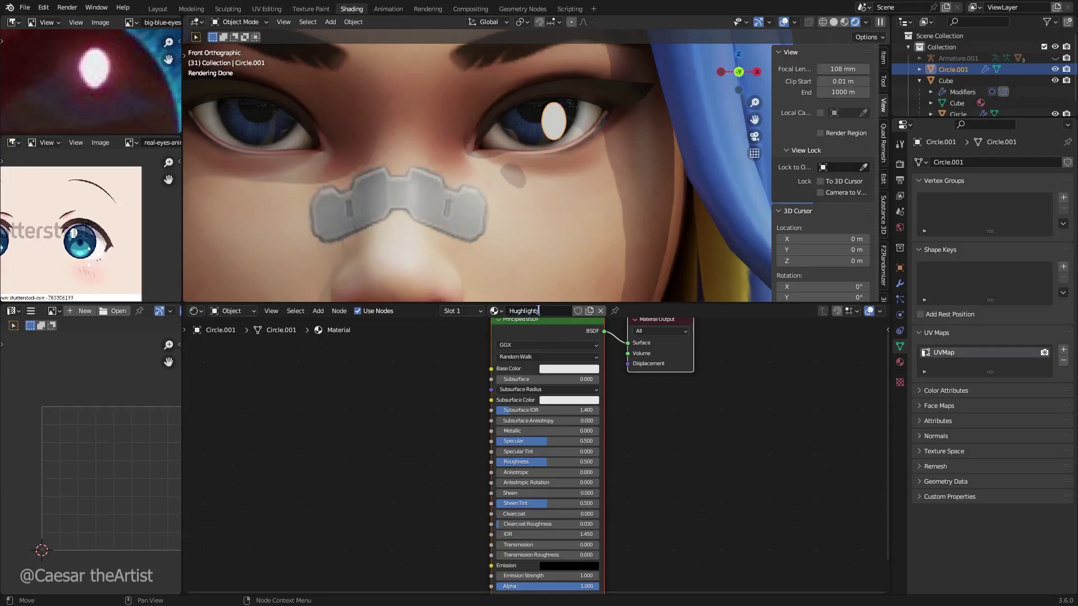
pyautogui.press('Return')
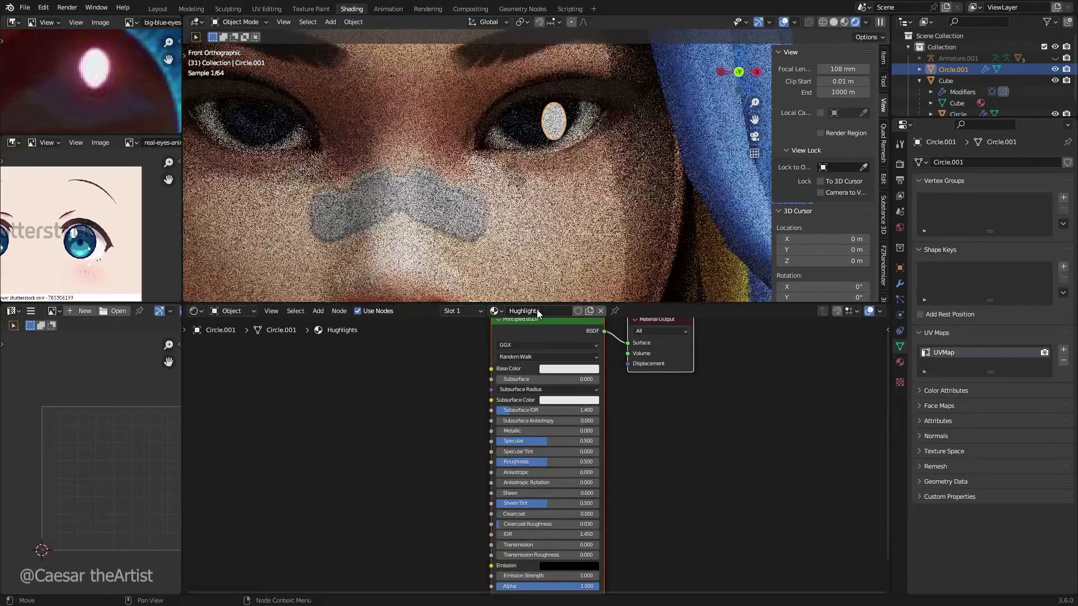
# Delete the Principled BSDF node from the oval's material and add an Emission shader node to the left of the Material Output.
pyautogui.press('Home')
pyautogui.keyDown('ctrl'); pyautogui.moveTo(398, 418); pyautogui.dragTo(438, 406, button='middle'); pyautogui.keyUp('ctrl')
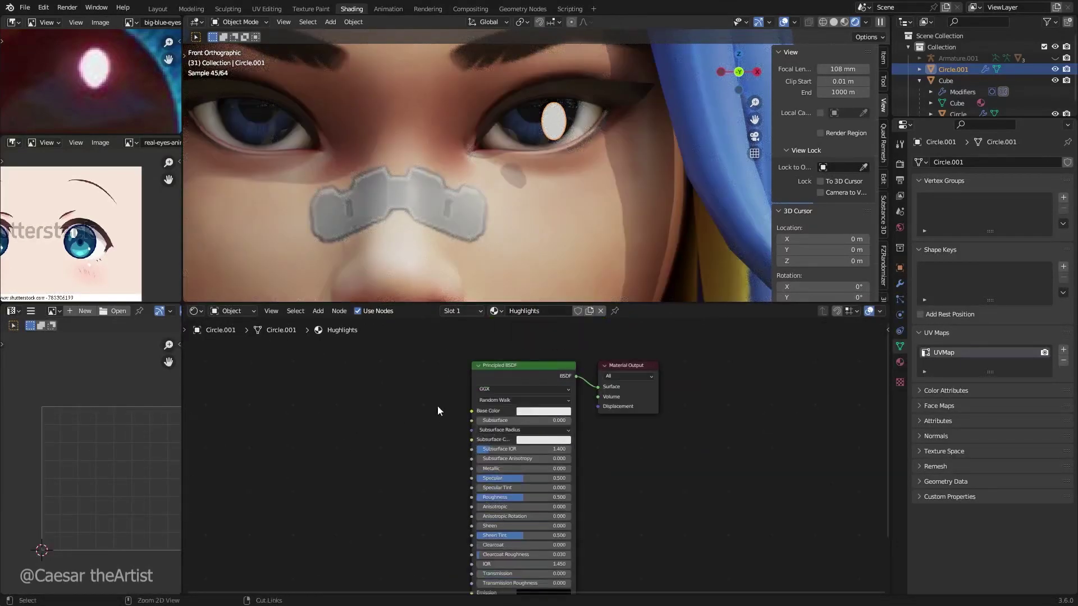
pyautogui.press('x')
pyautogui.hotkey('shift', 'a')
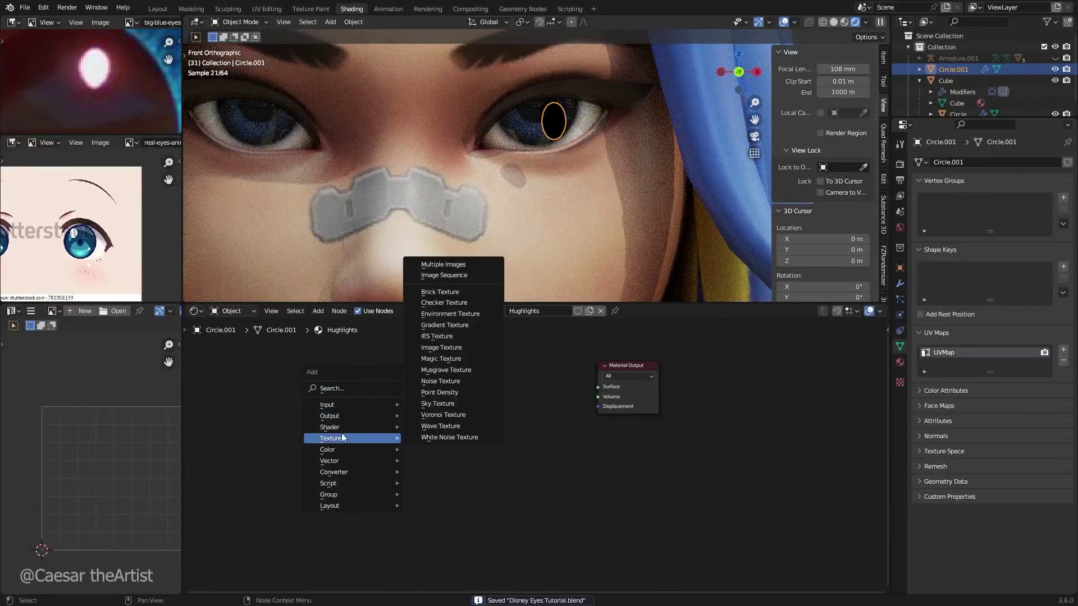
pyautogui.moveTo(342, 427)
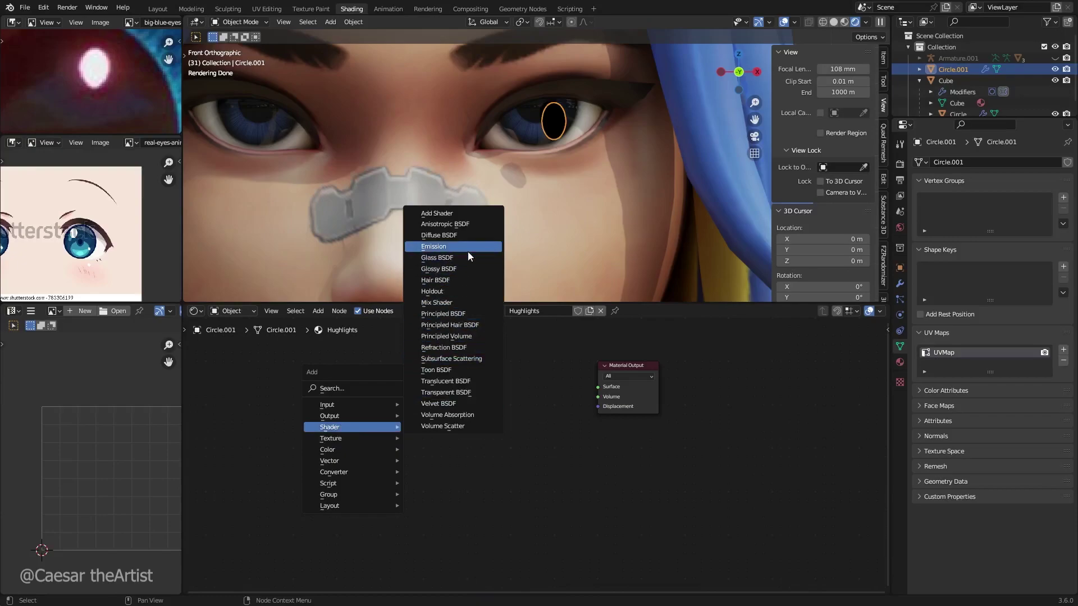
pyautogui.click(441, 246)
pyautogui.click(376, 375)
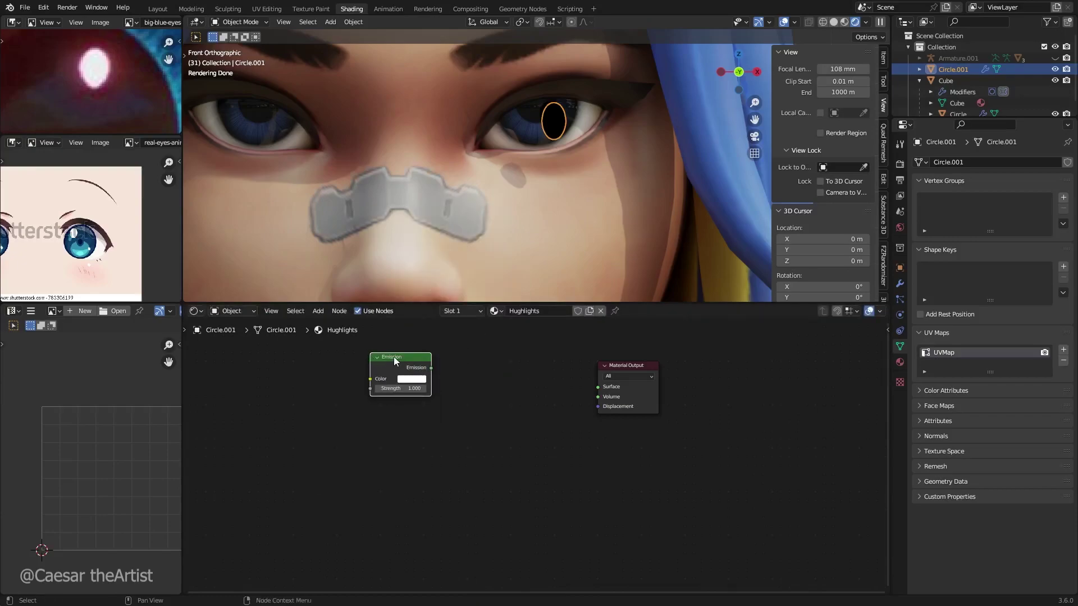
# Add a Transparent BSDF shader node below the Emission node in the oval's material.
pyautogui.hotkey('shift', 'a')
pyautogui.moveTo(386, 381)
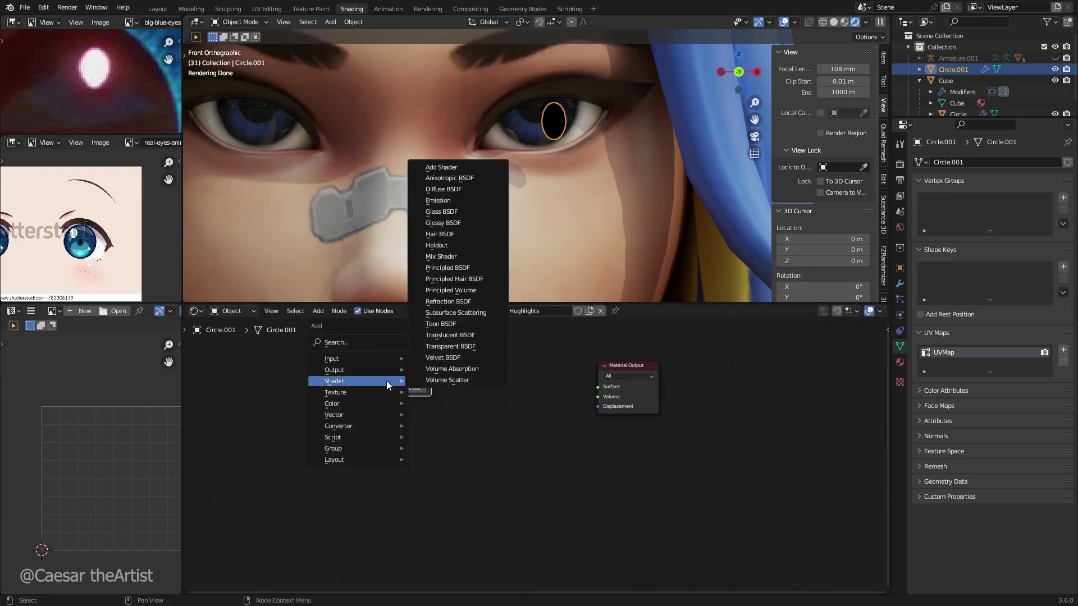
pyautogui.click(466, 347)
pyautogui.click(399, 427)
pyautogui.scroll(2, 412, 348)
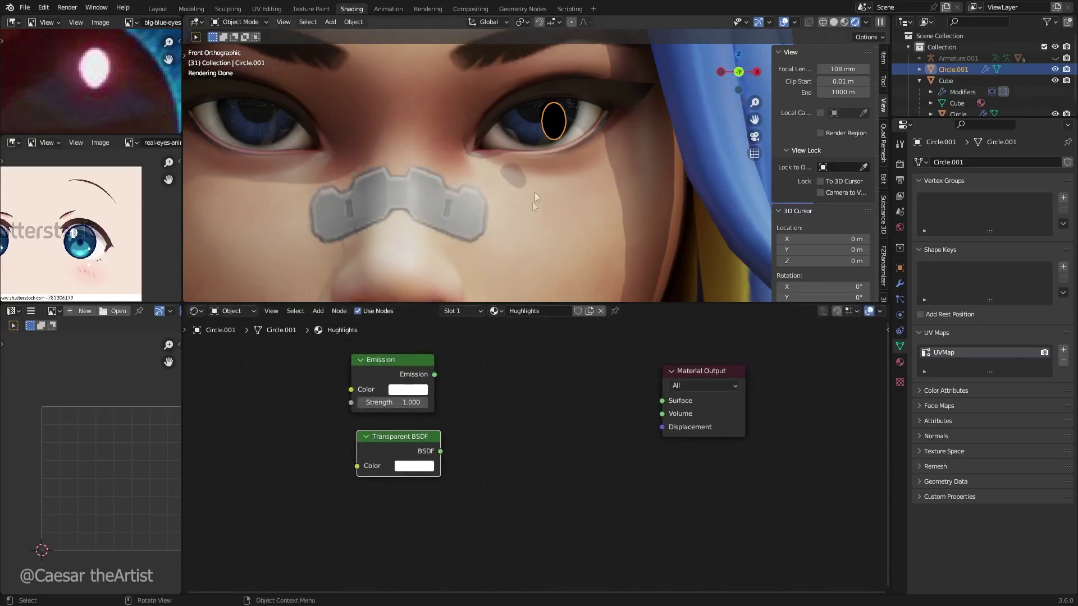
# Save the file and move the oval along the Y axis, out in front of the eye.
pyautogui.moveTo(535, 192); pyautogui.dragTo(460, 98, button='middle')
pyautogui.hotkey('ctrl', 's')
pyautogui.press('g')
pyautogui.press('y')
pyautogui.click(503, 175)
pyautogui.scroll(1, 541, 109)
pyautogui.click(440, 92)
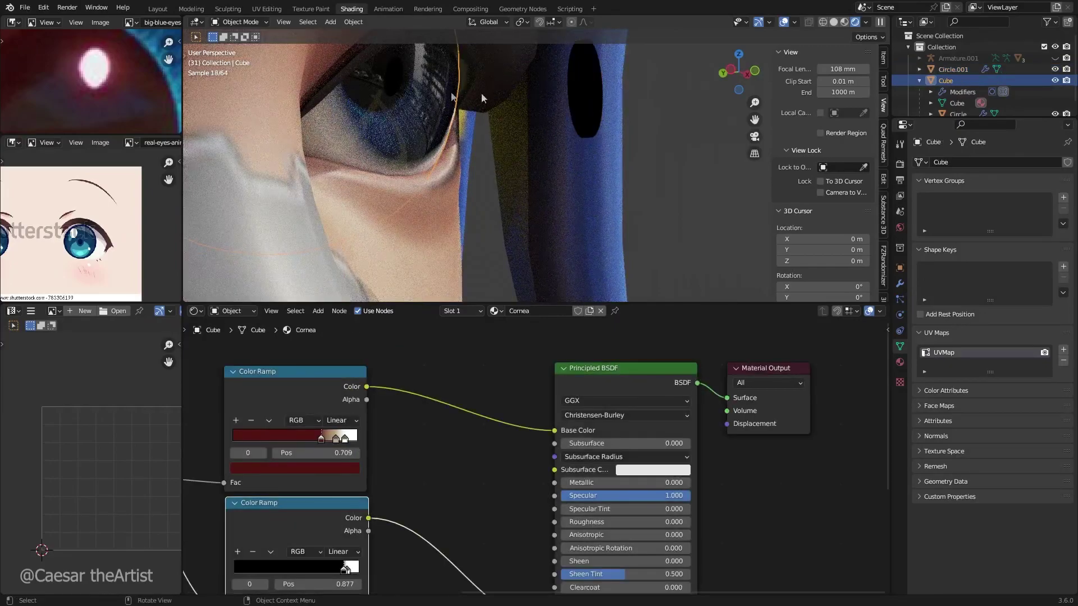
pyautogui.click(570, 84)
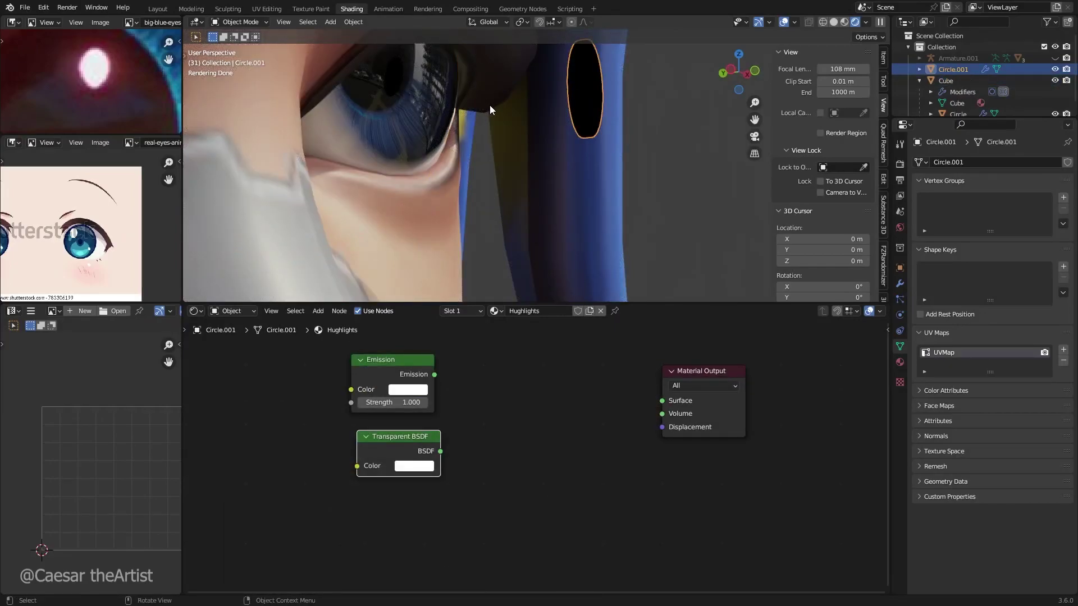
pyautogui.moveTo(460, 151); pyautogui.dragTo(380, 189, button='middle')
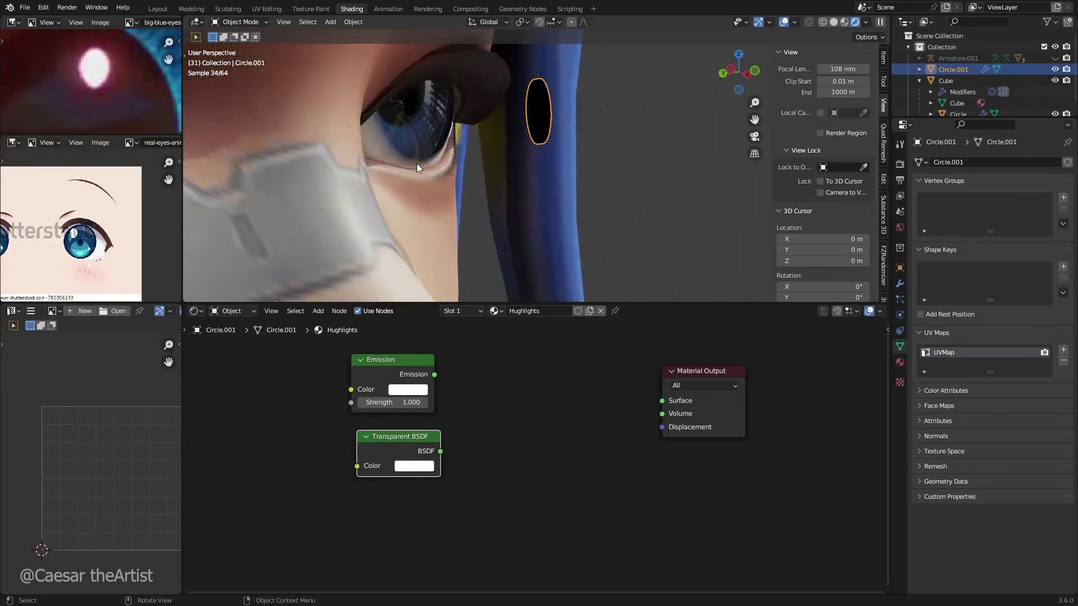
# Set the Emission strength to 3 and line up the Transparent BSDF node beneath the Emission node.
pyautogui.scroll(1, 454, 472)
pyautogui.moveTo(402, 435); pyautogui.dragTo(392, 435)
pyautogui.moveTo(394, 420); pyautogui.dragTo(388, 465, button='middle')
pyautogui.scroll(1, 388, 465)
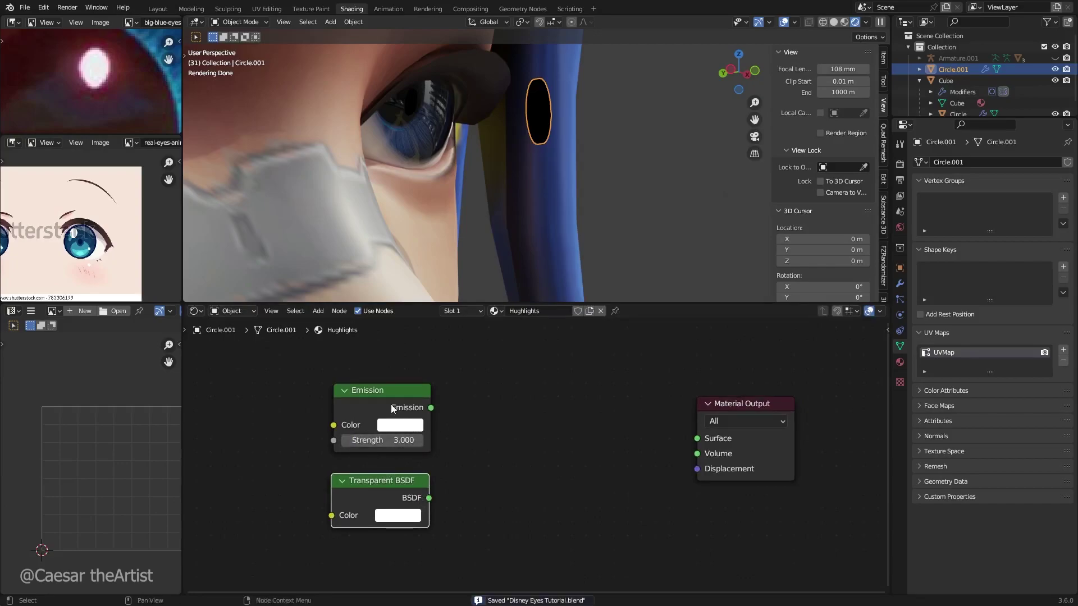
pyautogui.moveTo(375, 506); pyautogui.dragTo(383, 503)
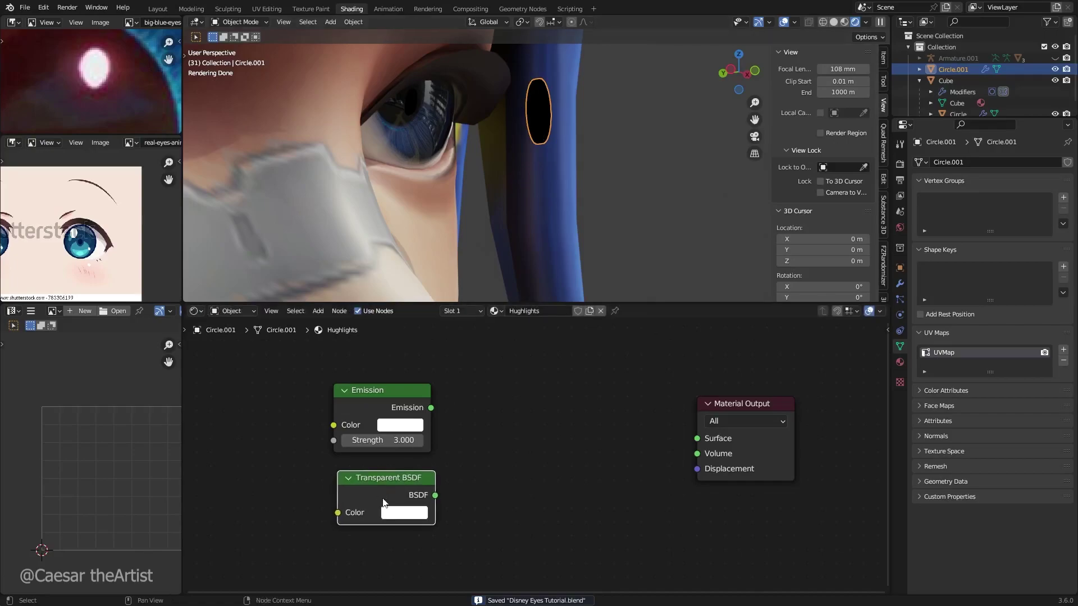
pyautogui.moveTo(391, 467); pyautogui.dragTo(409, 481, button='middle')
# Add a Light Path node to the left of the two shader nodes.
pyautogui.hotkey('shift', 'a')
pyautogui.moveTo(365, 409)
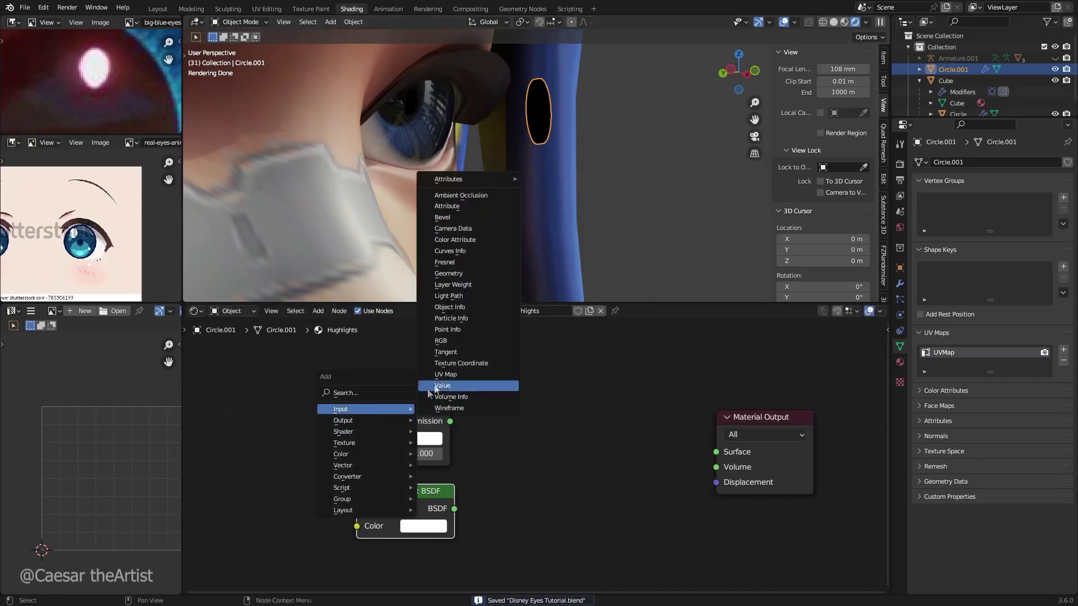
pyautogui.click(470, 301)
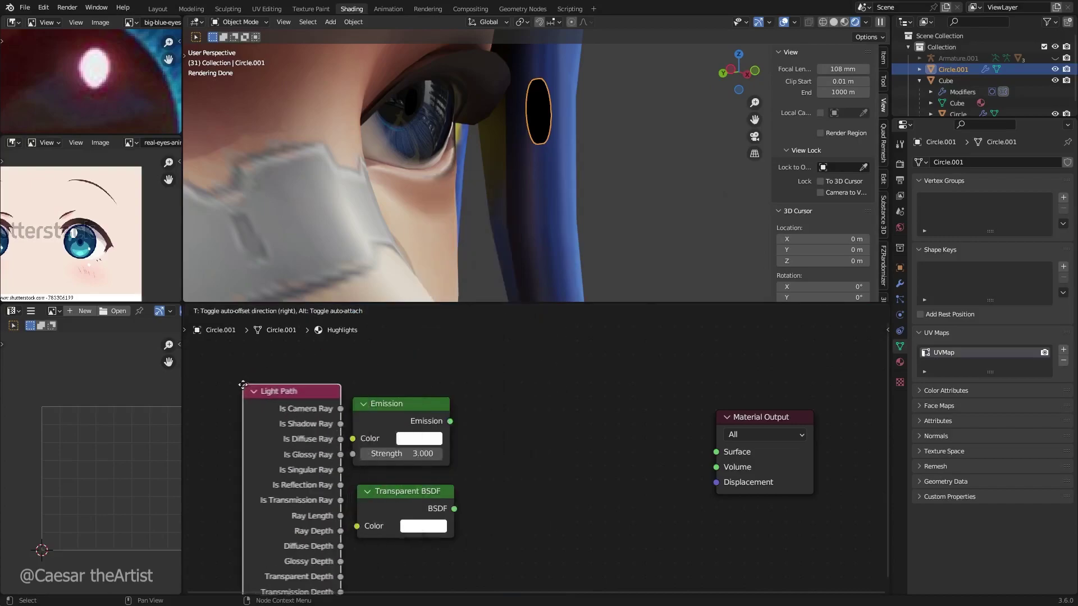
pyautogui.click(225, 362)
# Combine Emission and Transparent BSDF in a Mix Shader with Is Transmission Ray as its factor, and connect it to the output's Surface.
pyautogui.keyDown('ctrl'); pyautogui.keyDown('shift'); pyautogui.moveTo(385, 404); pyautogui.dragTo(390, 496, button='right'); pyautogui.keyUp('shift'); pyautogui.keyUp('ctrl')
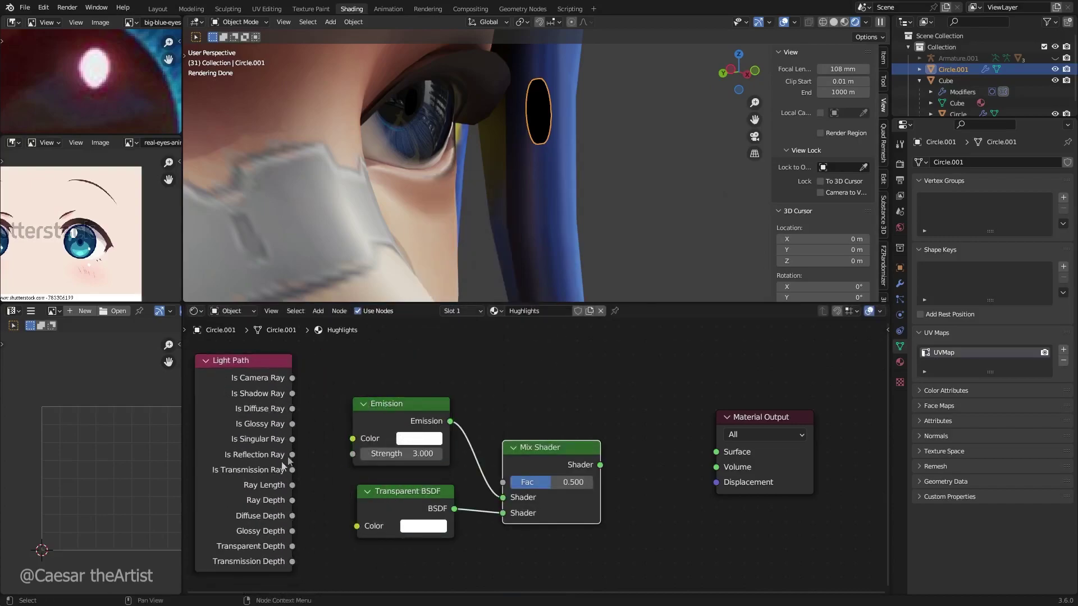
pyautogui.moveTo(292, 470); pyautogui.dragTo(510, 491)
pyautogui.moveTo(600, 465); pyautogui.dragTo(716, 452)
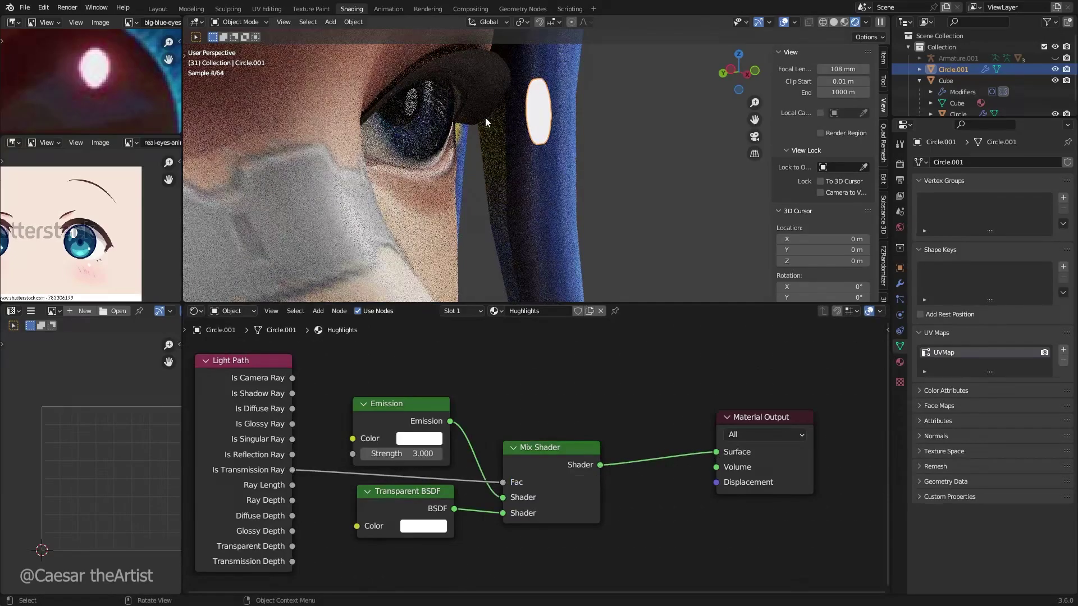
# Move the oval across the eye in the front view to test its reflection.
pyautogui.moveTo(491, 104); pyautogui.dragTo(418, 106, button='middle')
pyautogui.press('KP_1')
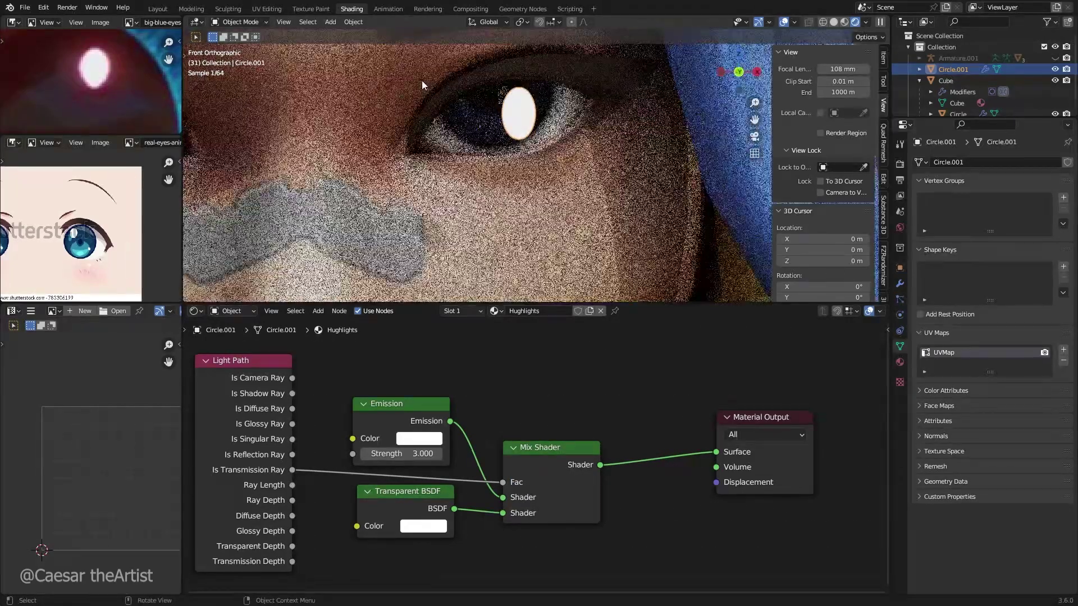
pyautogui.press('g')
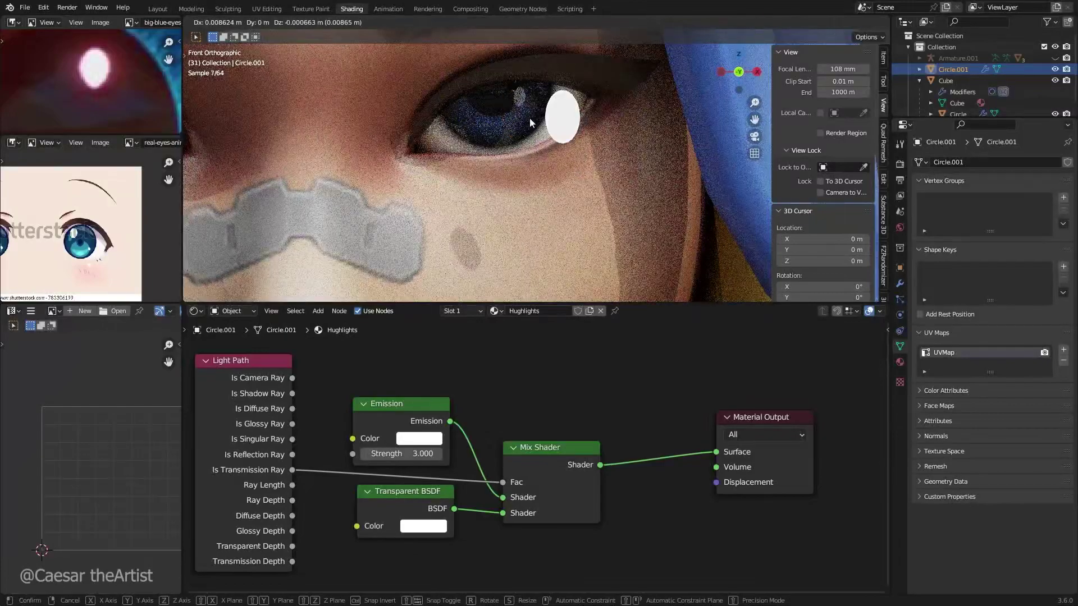
pyautogui.click(488, 112)
# Raise the Emission strength of the highlight material to 15.
pyautogui.scroll(2, 410, 455)
pyautogui.doubleClick(410, 454)
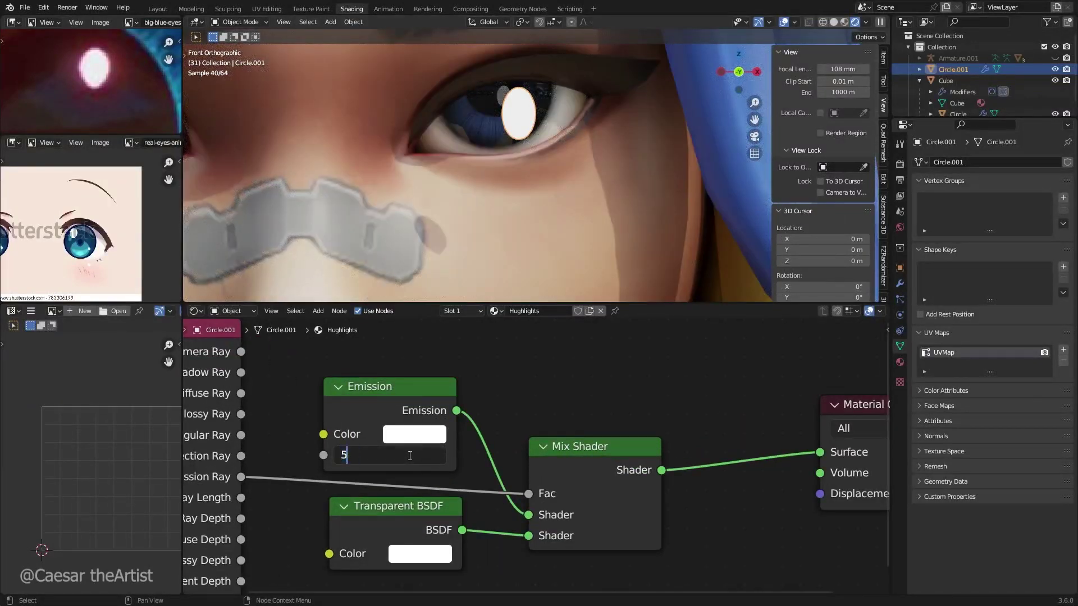
pyautogui.write('5')
pyautogui.press('Return')
pyautogui.doubleClick(410, 455)
pyautogui.press('Return')
# Save the file and rearrange the Transparent BSDF and Mix Shader nodes with more space between them.
pyautogui.keyDown('shift'); pyautogui.moveTo(518, 116); pyautogui.dragTo(533, 125, button='middle'); pyautogui.keyUp('shift')
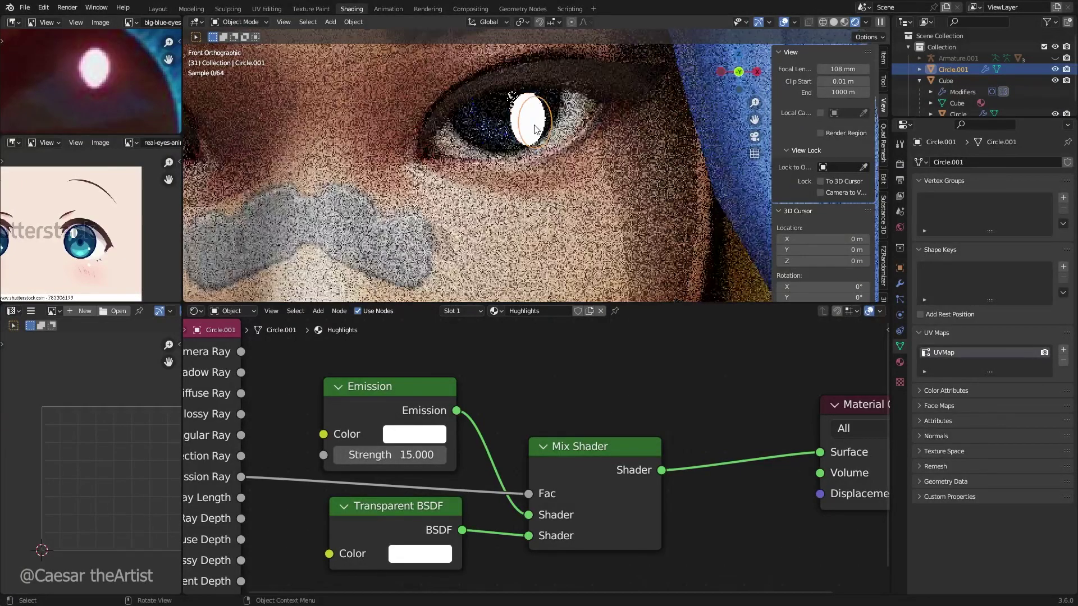
pyautogui.click(539, 130)
pyautogui.hotkey('ctrl', 's')
pyautogui.moveTo(425, 517); pyautogui.dragTo(404, 541)
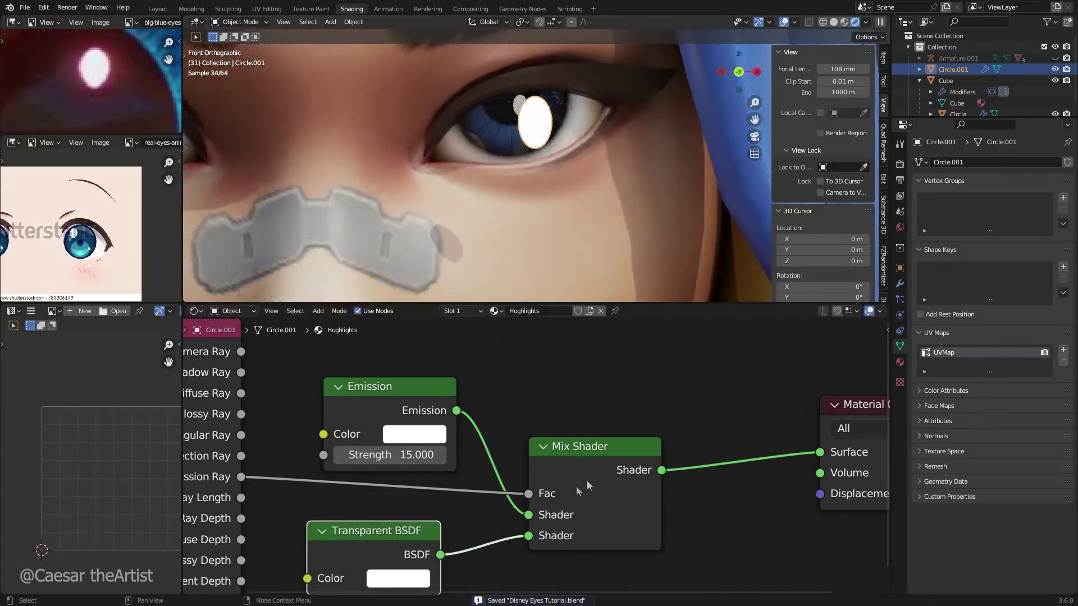
pyautogui.moveTo(576, 486); pyautogui.dragTo(599, 436)
# Move the oval to several positions around the eye from angled views to test its reflection.
pyautogui.moveTo(523, 160); pyautogui.dragTo(618, 116, button='middle')
pyautogui.press('g')
pyautogui.click(592, 130)
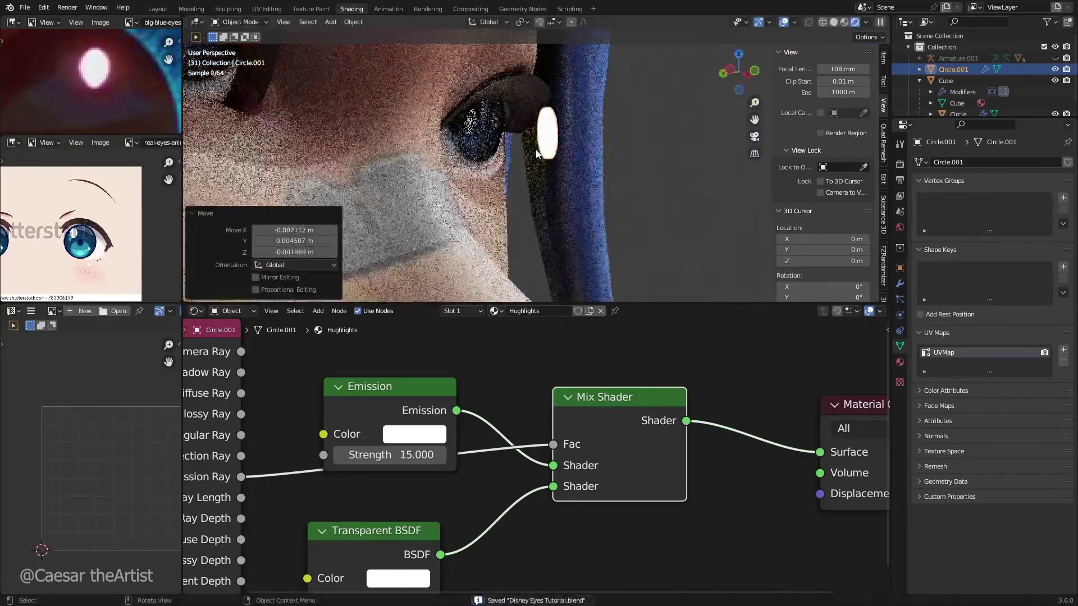
pyautogui.moveTo(519, 136); pyautogui.dragTo(487, 166, button='middle')
pyautogui.press('g')
pyautogui.click(480, 100)
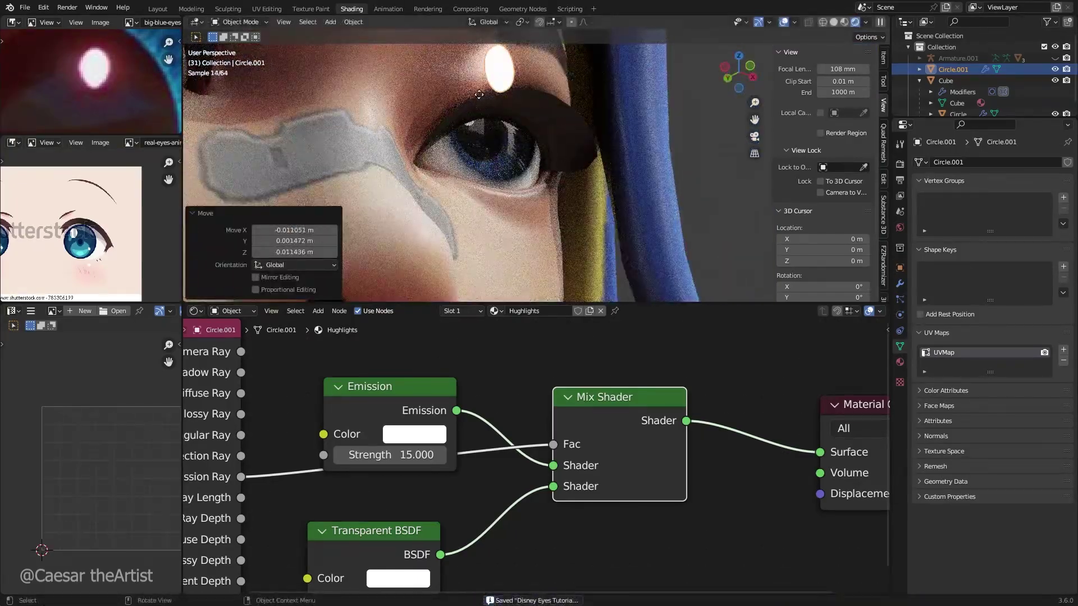
pyautogui.moveTo(478, 94); pyautogui.dragTo(505, 90, button='middle')
pyautogui.press('g')
pyautogui.click(527, 126)
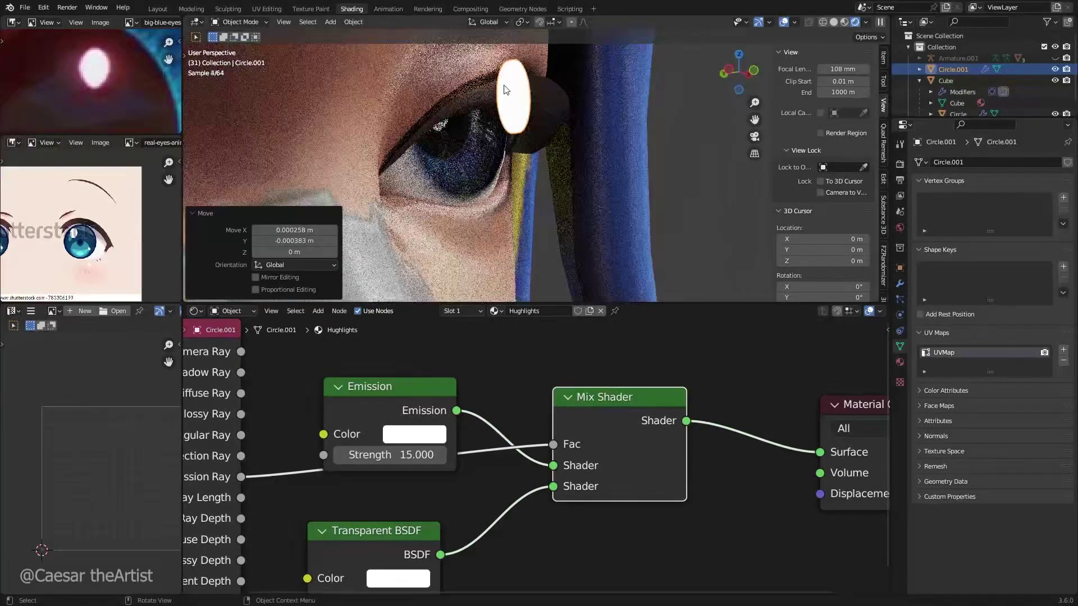
# Turn off Diffuse and Glossy ray visibility for the oval in its object visibility settings.
pyautogui.click(899, 269)
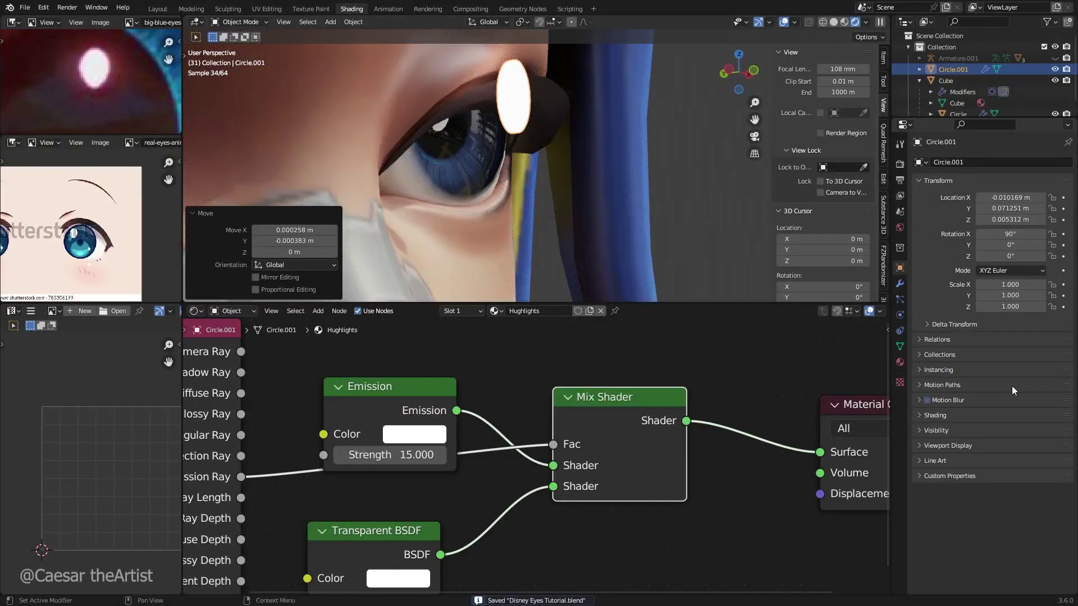
pyautogui.click(934, 429)
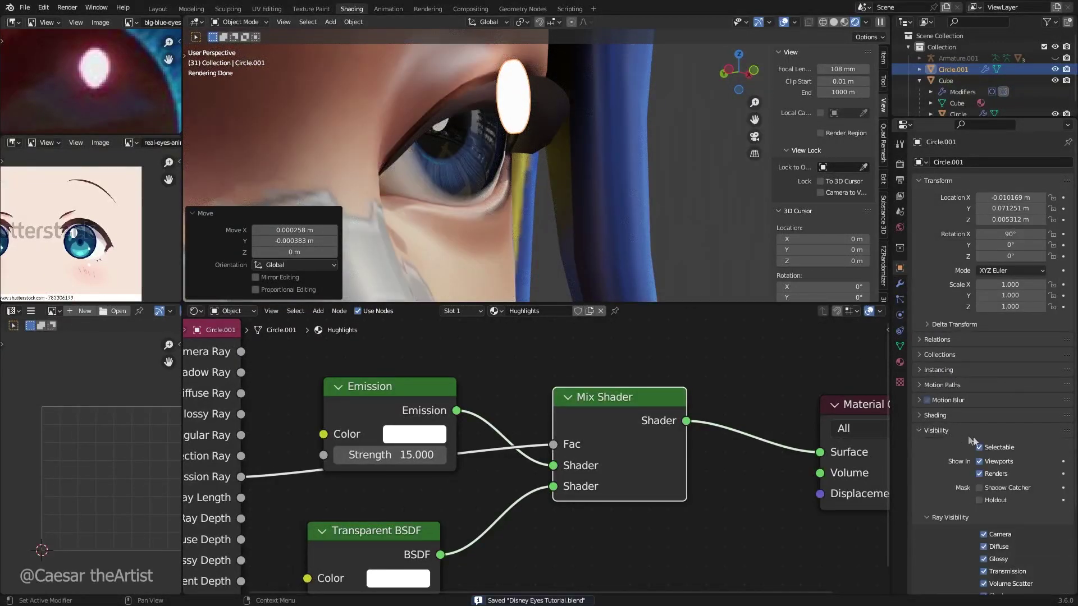
pyautogui.scroll(-5, 994, 464)
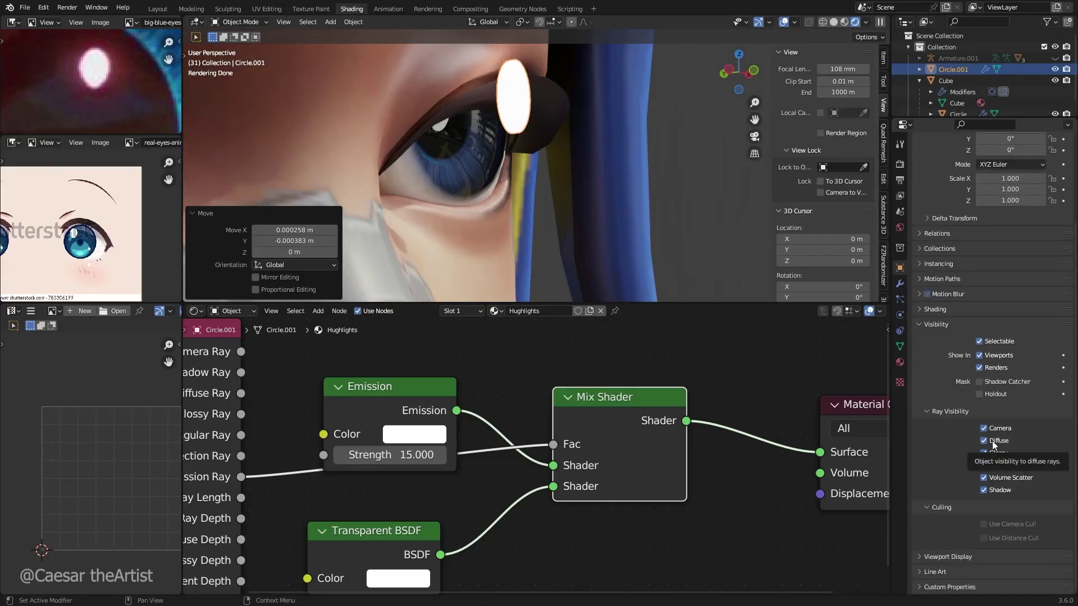
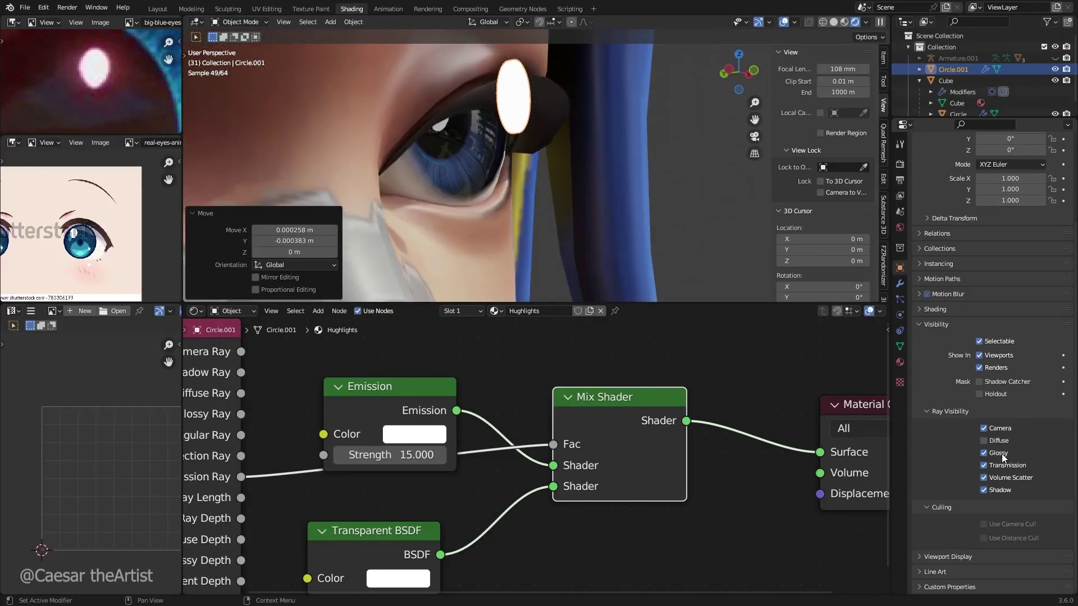
pyautogui.click(1001, 454)
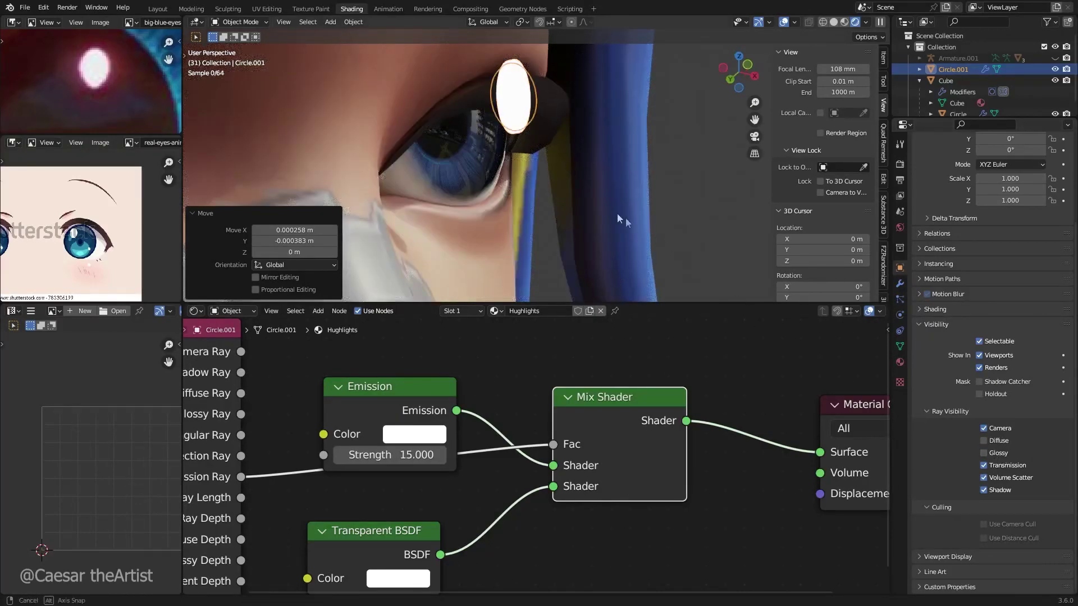
# Move the oval about 0.0134 m along X and -0.003 m along Z in the front view, beside the pupil.
pyautogui.moveTo(625, 217); pyautogui.dragTo(543, 170, button='middle')
pyautogui.press('g')
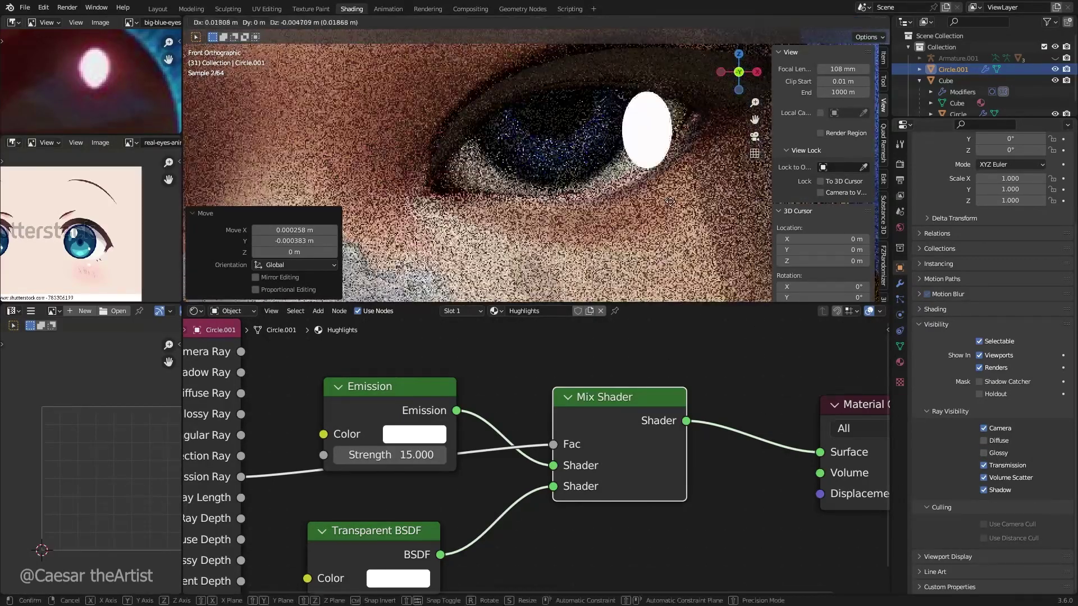
pyautogui.click(634, 190)
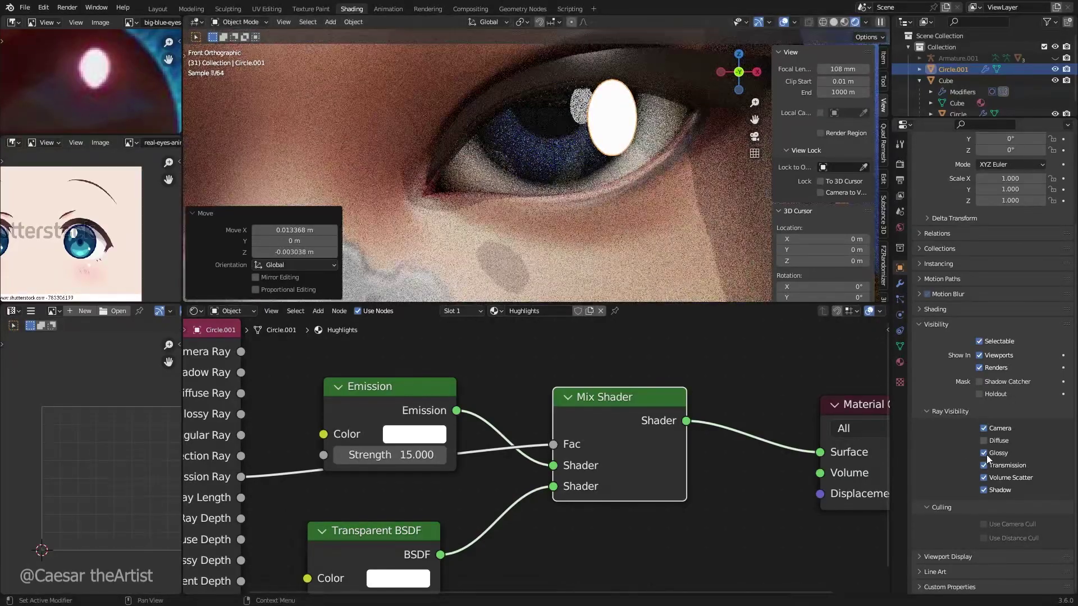
# Leave only Glossy ray visibility enabled for the oval, turning off Transmission, Volume Scatter, Shadow and Camera.
pyautogui.click(986, 465)
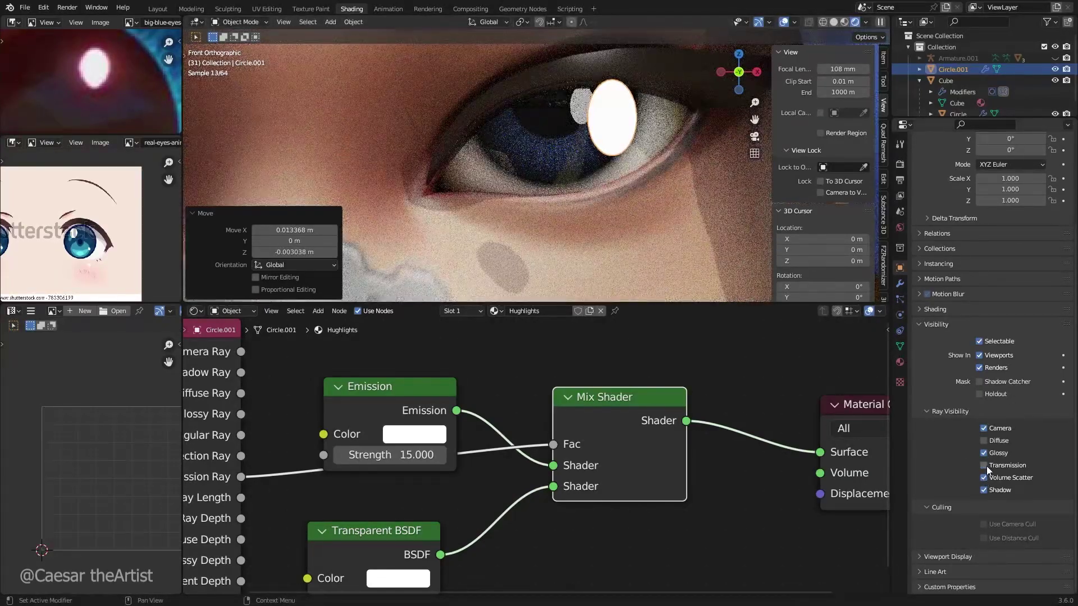
pyautogui.click(983, 478)
pyautogui.click(982, 490)
pyautogui.click(986, 428)
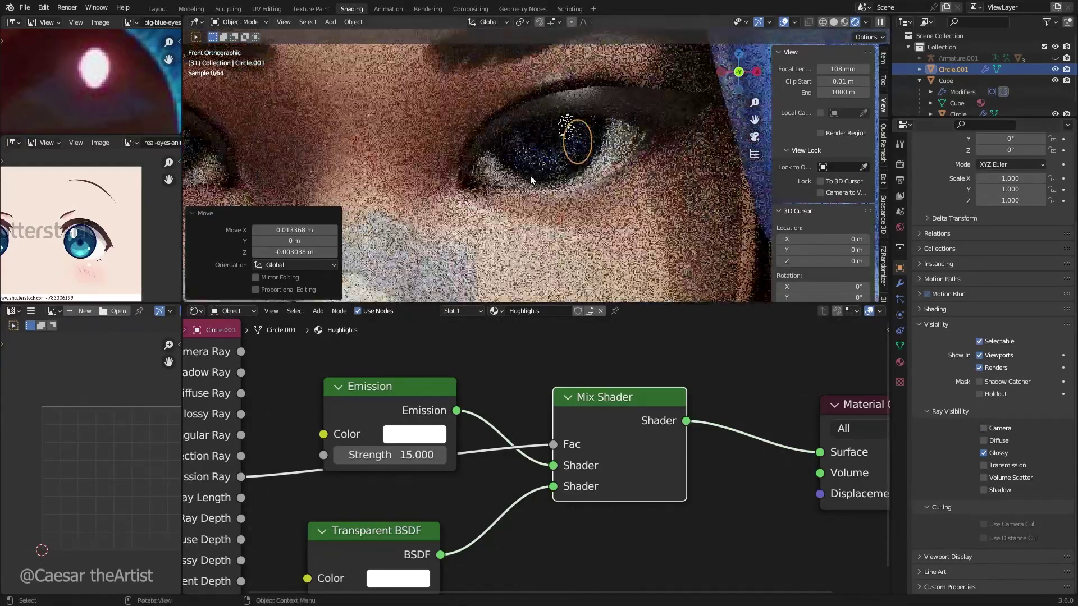
# Reposition the oval in the front view so its reflection sits at the top of the pupil.
pyautogui.scroll(-3, 536, 180)
pyautogui.press('g')
pyautogui.click(553, 151)
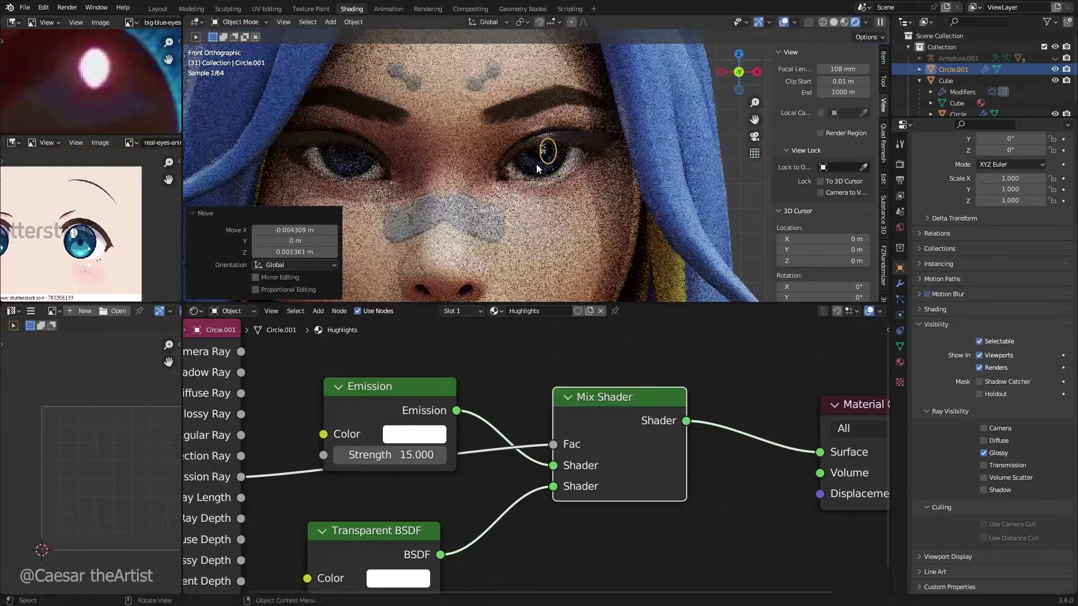
pyautogui.scroll(8, 553, 151)
pyautogui.press('g')
pyautogui.click(547, 171)
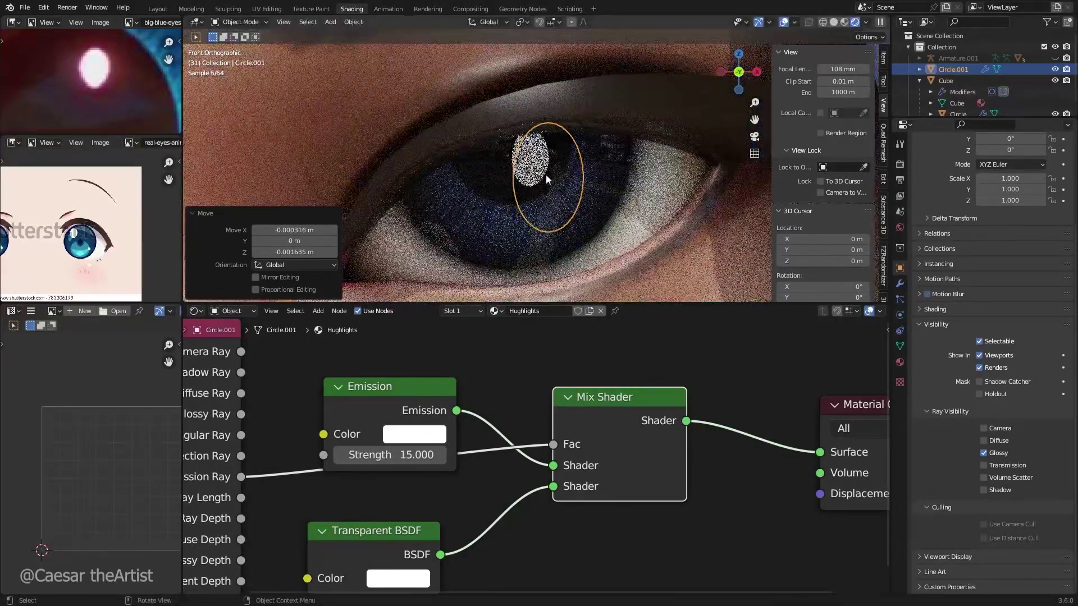
pyautogui.scroll(-4, 107, 95)
pyautogui.scroll(2, 106, 95)
# Scale the oval's whole mesh down to 0.7 in Edit Mode and return to Object Mode.
pyautogui.press('Tab')
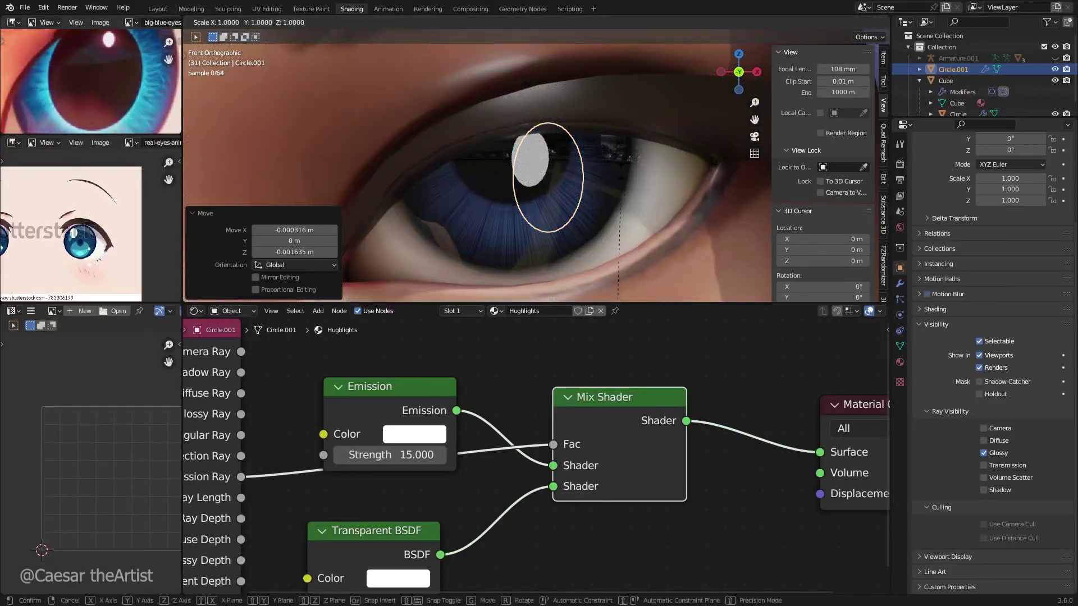
pyautogui.press('a')
pyautogui.press('s')
pyautogui.press('Return')
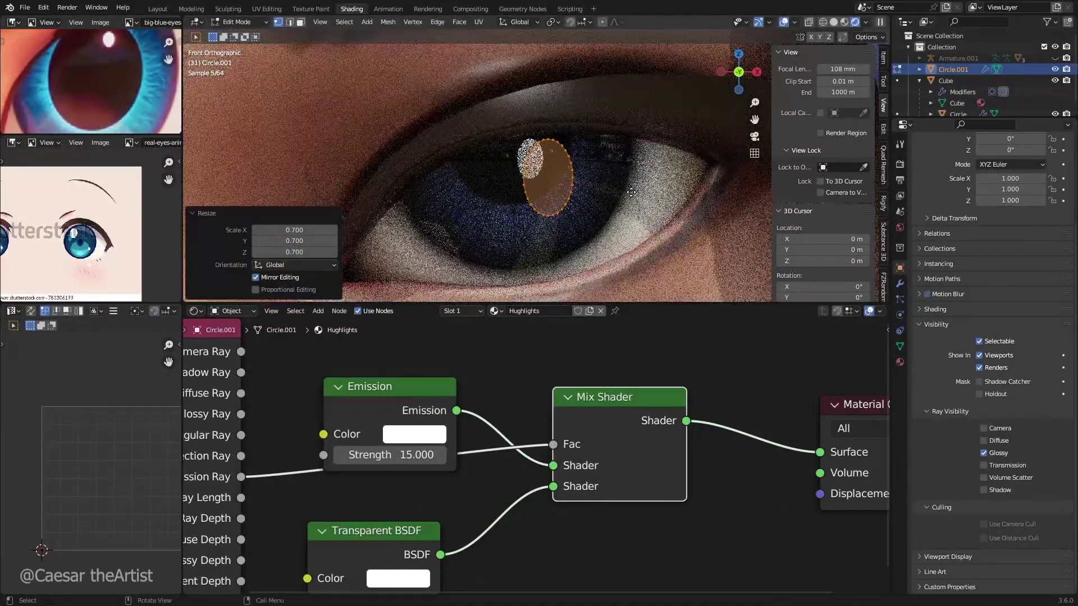
pyautogui.press('Tab')
# Examine the eye highlight on the whole face with the oval deselected, and reselect the oval.
pyautogui.scroll(-5, 561, 191)
pyautogui.click(614, 231)
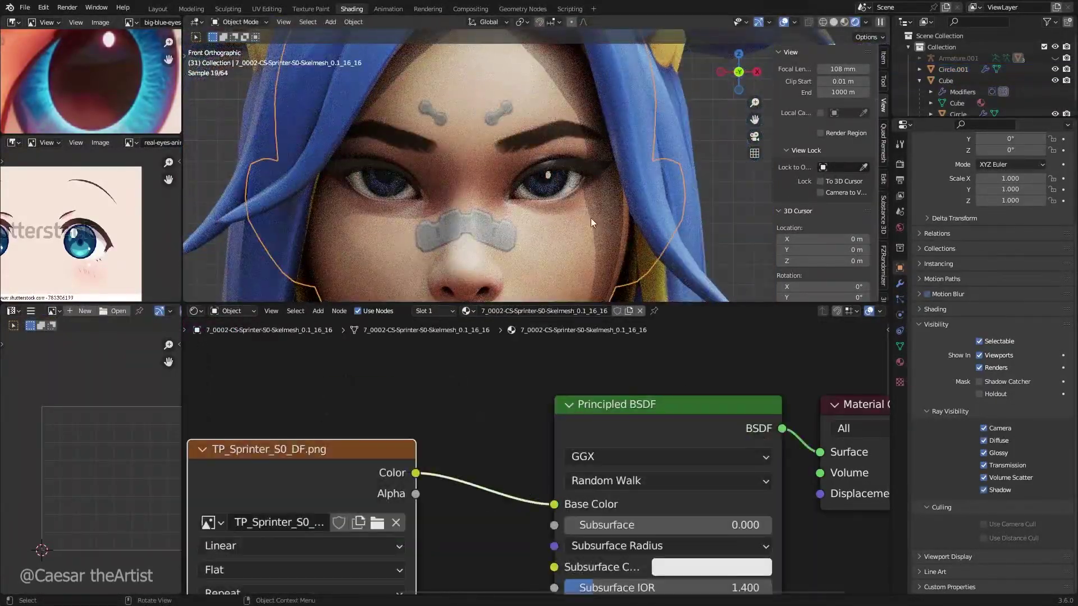
pyautogui.scroll(4, 562, 194)
pyautogui.click(544, 167)
pyautogui.press('Tab')
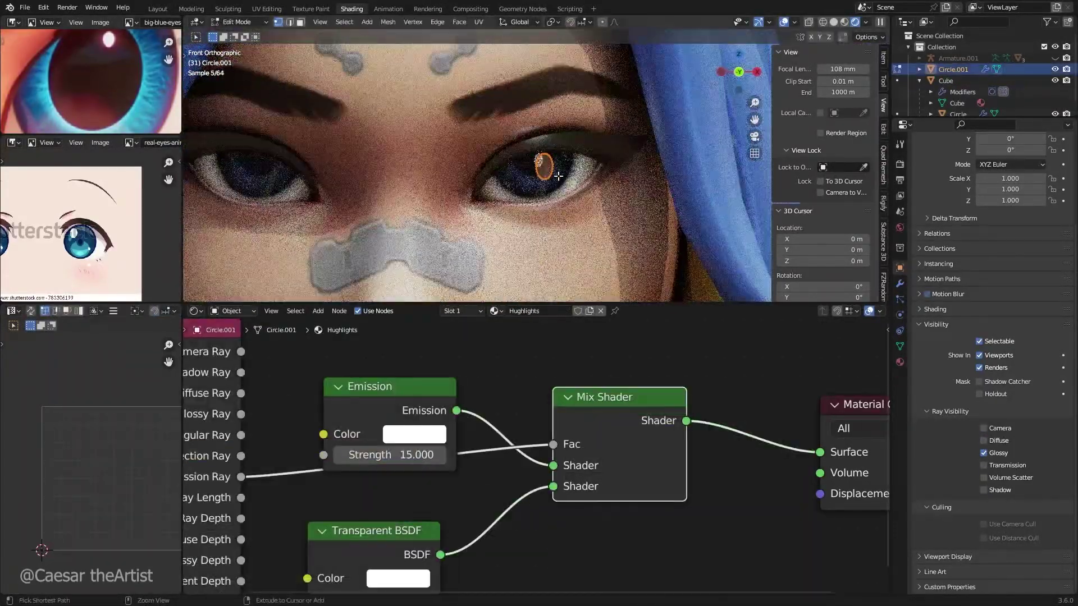
pyautogui.press('Tab')
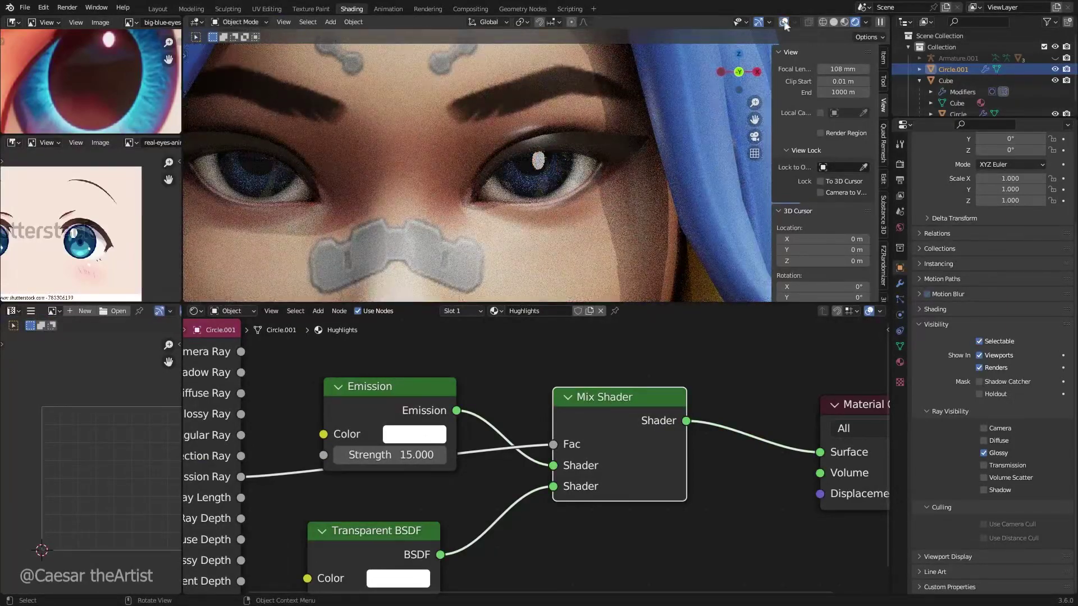
# Show the viewport overlays and, in Edit Mode, rotate the oval about 45°, rescale it and reposition it over the pupil.
pyautogui.scroll(-4, 579, 215)
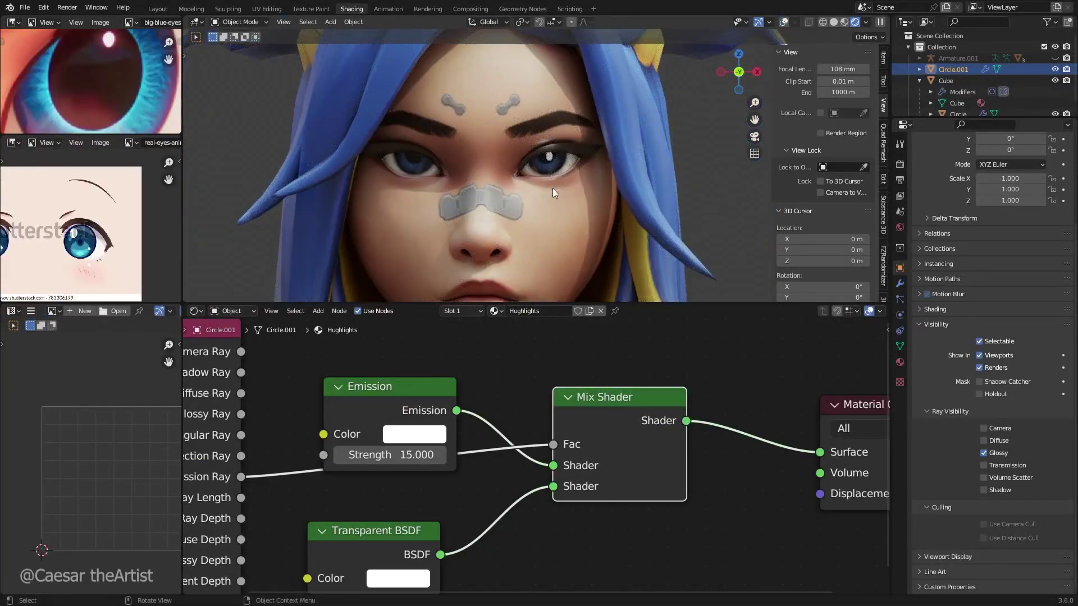
pyautogui.scroll(-4, 92, 95)
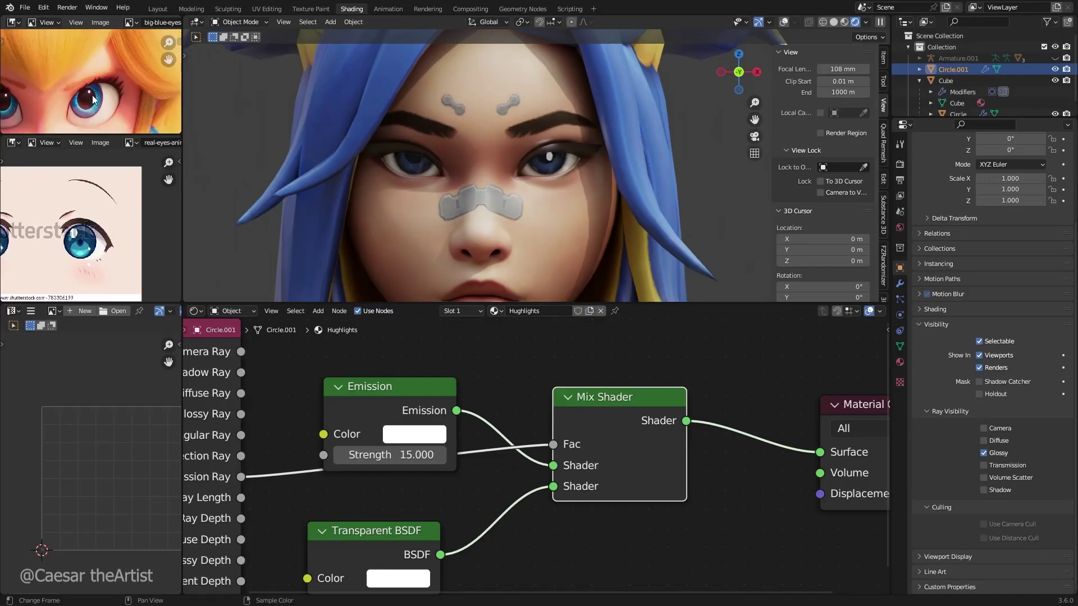
pyautogui.scroll(8, 576, 185)
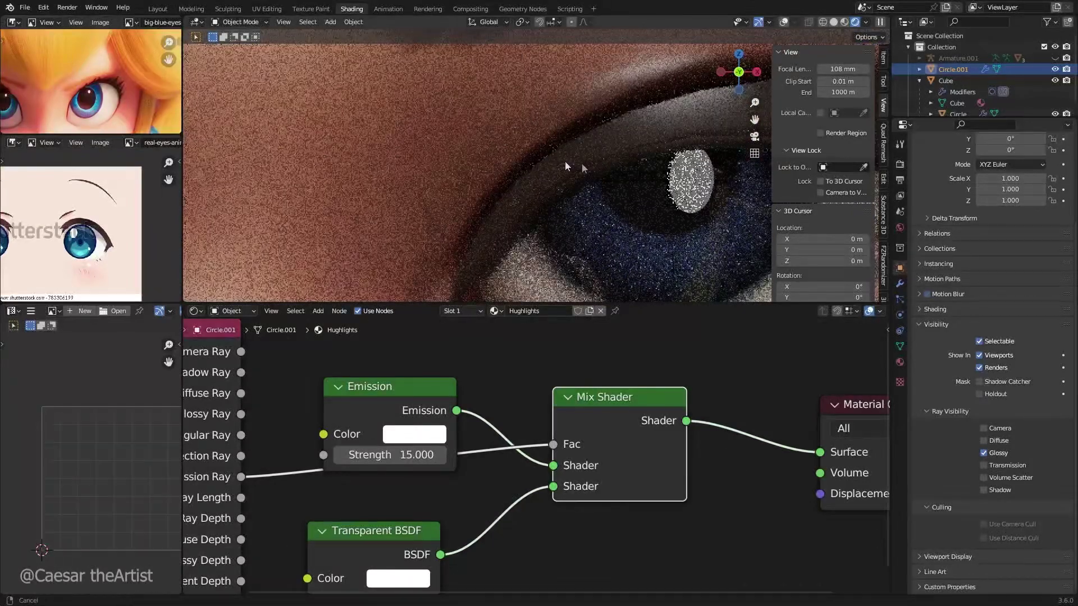
pyautogui.click(783, 22)
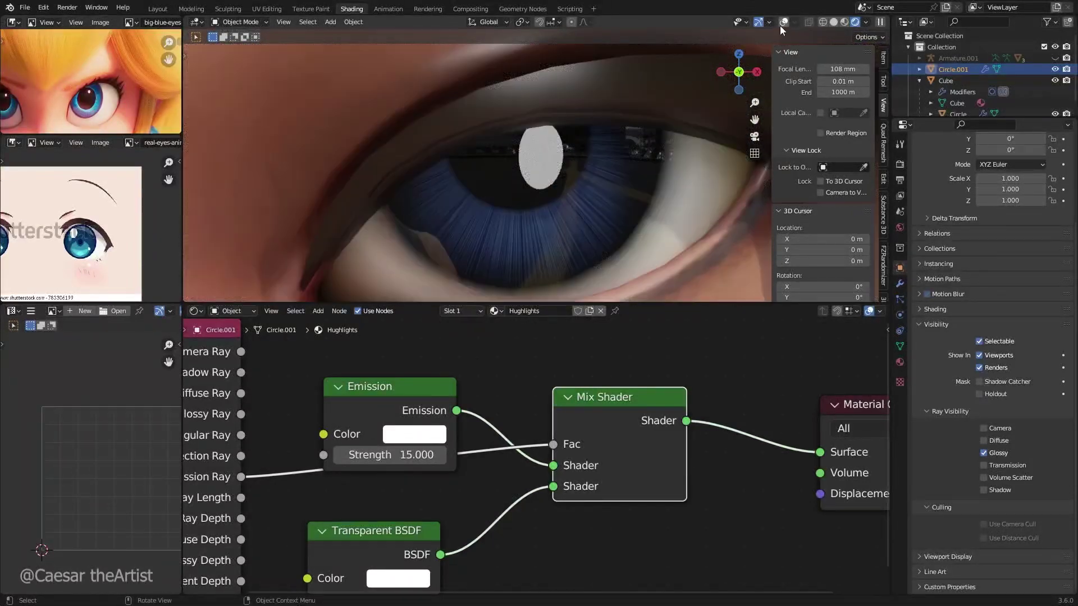
pyautogui.press('r')
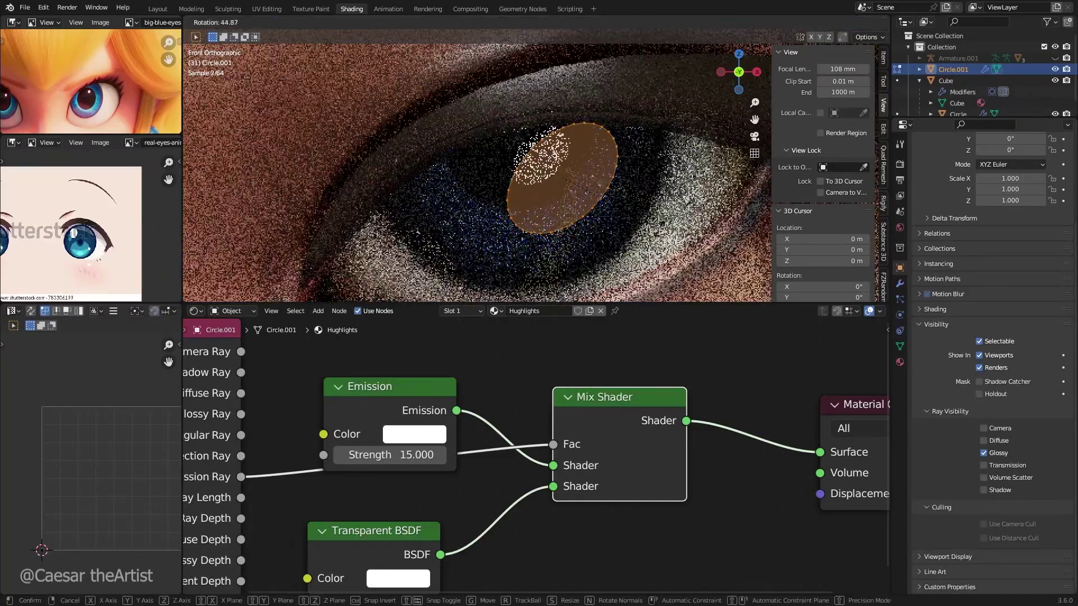
pyautogui.click(654, 233)
pyautogui.press('s')
pyautogui.click(614, 221)
pyautogui.press('g')
pyautogui.click(622, 206)
# Move and rotate the oval so its reflection lies sideways at the pupil's upper edge, and return to Object Mode.
pyautogui.scroll(-6, 551, 201)
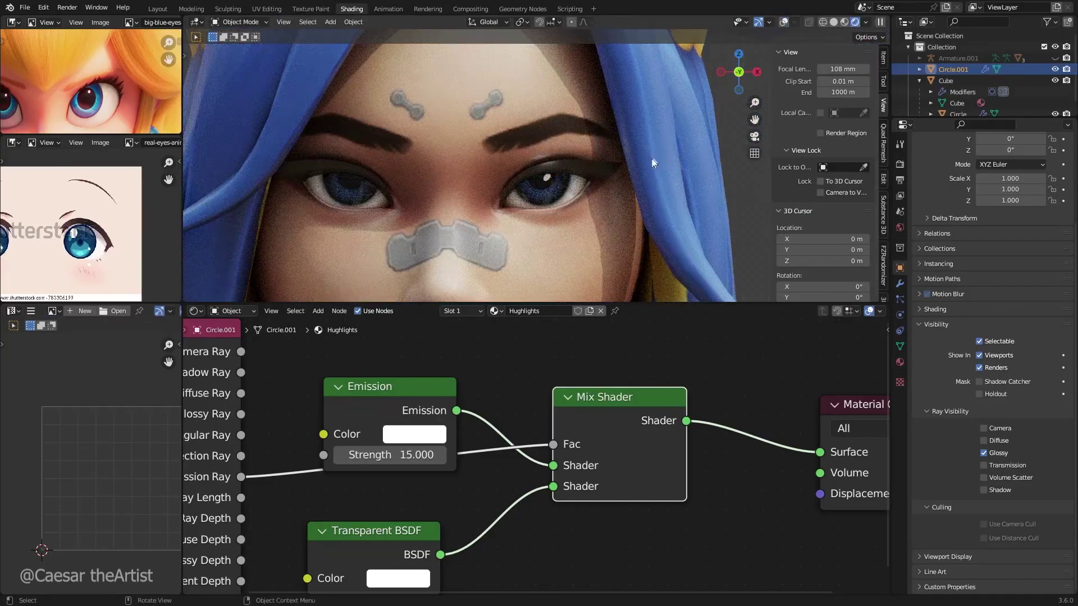
pyautogui.scroll(4, 576, 178)
pyautogui.press('g')
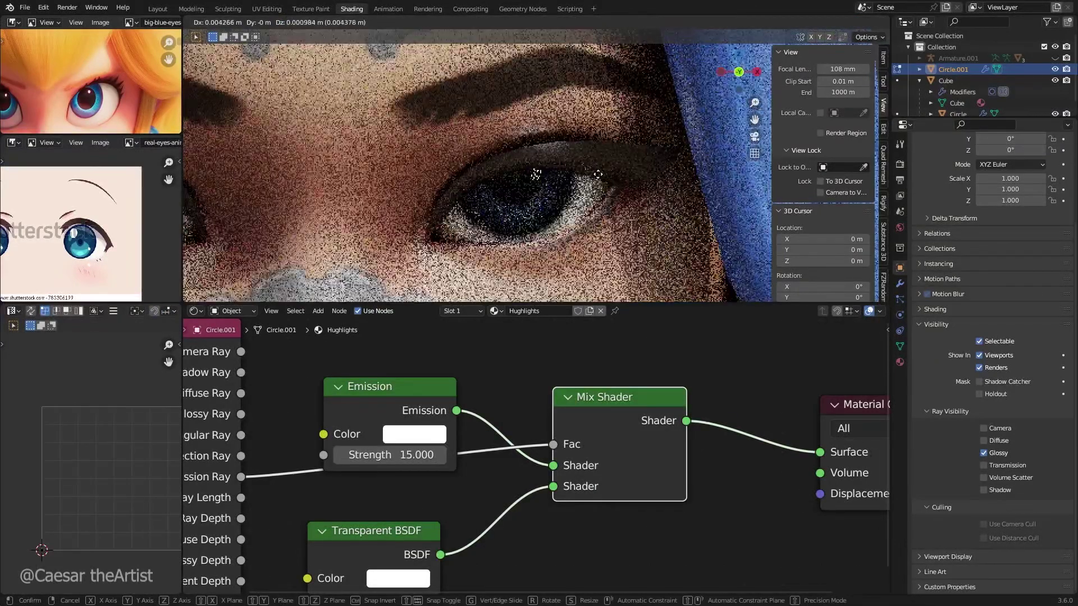
pyautogui.click(598, 176)
pyautogui.press('r')
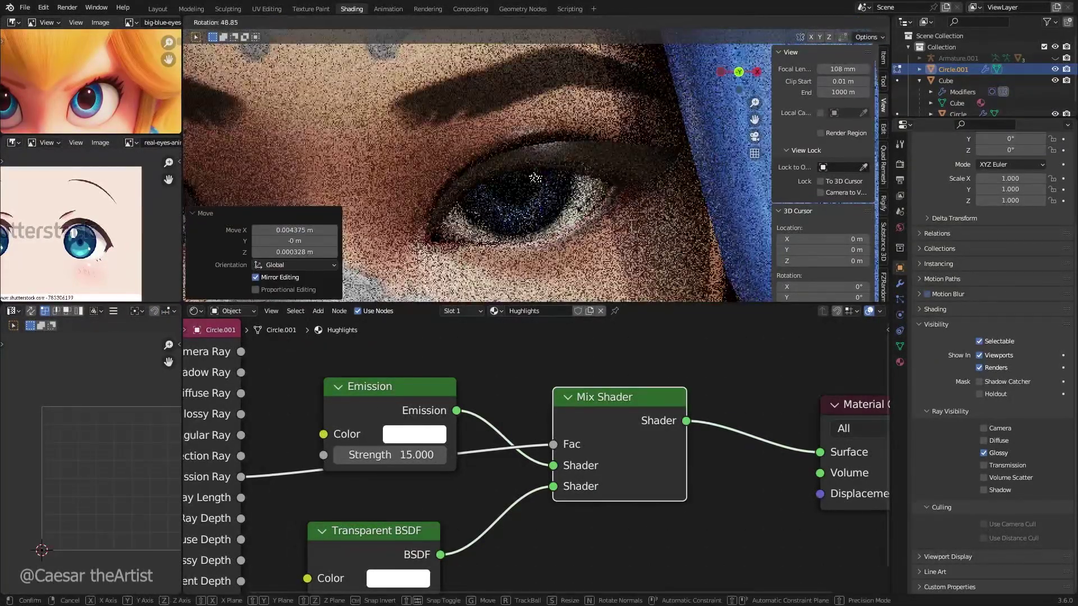
pyautogui.click(584, 206)
pyautogui.press('g')
pyautogui.click(581, 225)
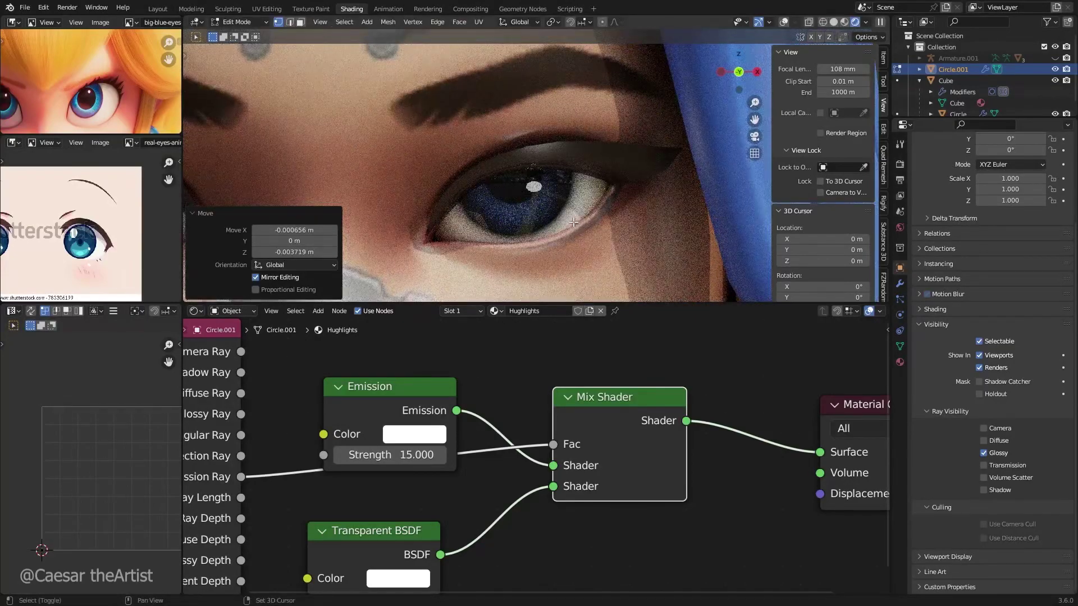
pyautogui.keyDown('shift'); pyautogui.moveTo(573, 223); pyautogui.dragTo(537, 180, button='middle'); pyautogui.keyUp('shift')
pyautogui.scroll(1, 590, 201)
pyautogui.press('Tab')
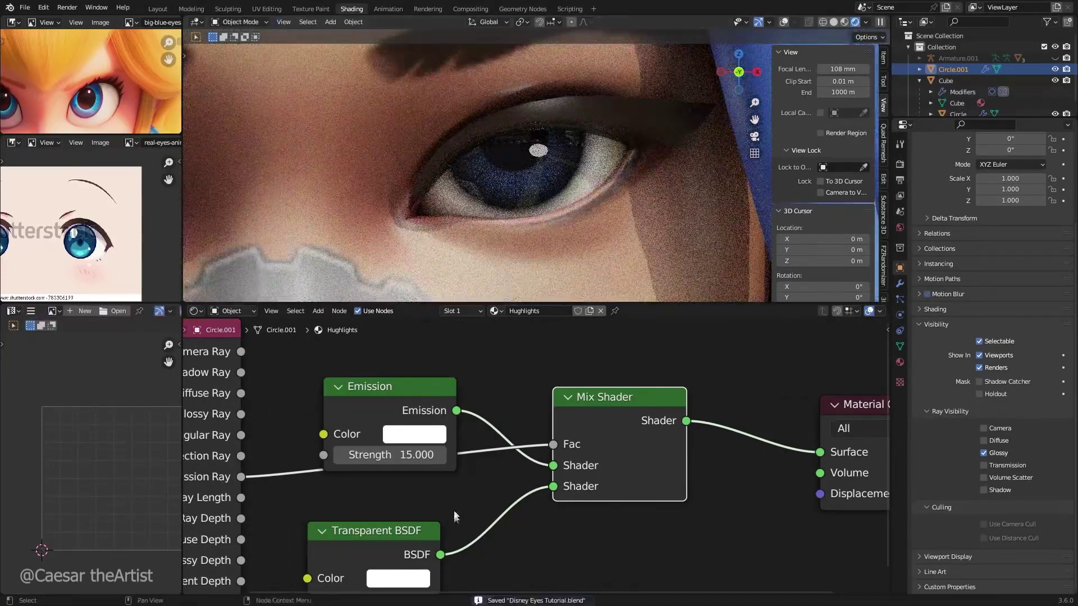
# Try Is Reflection Ray, Ray Depth and Diffuse Depth as the Mix Shader factor, and reconnect Is Transmission Ray.
pyautogui.moveTo(459, 487); pyautogui.dragTo(490, 457, button='middle')
pyautogui.moveTo(435, 503); pyautogui.dragTo(460, 500)
pyautogui.moveTo(420, 445); pyautogui.dragTo(461, 458, button='middle')
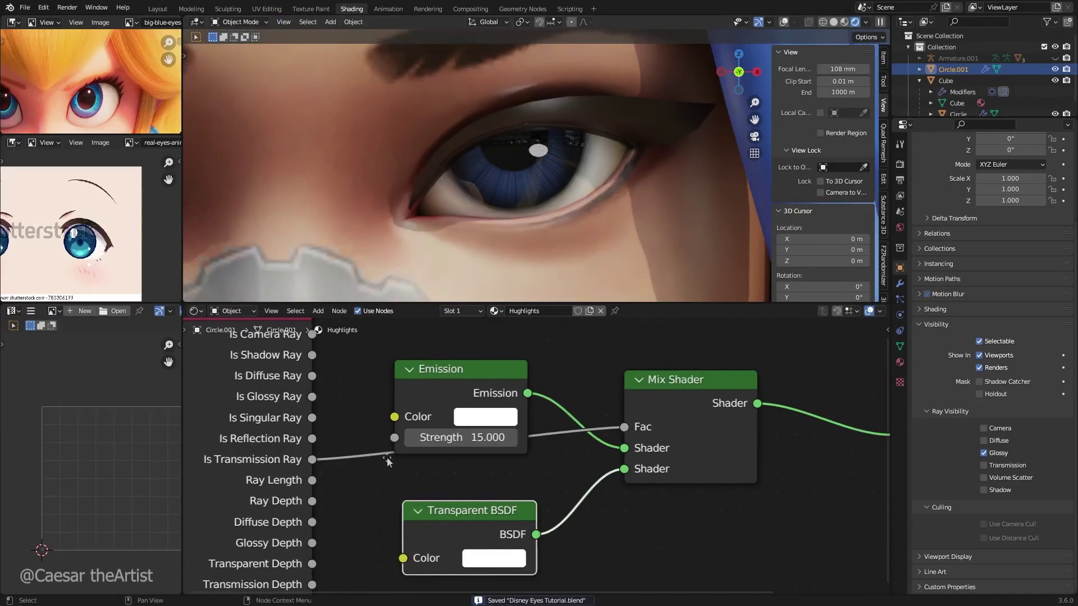
pyautogui.moveTo(312, 438); pyautogui.dragTo(415, 414)
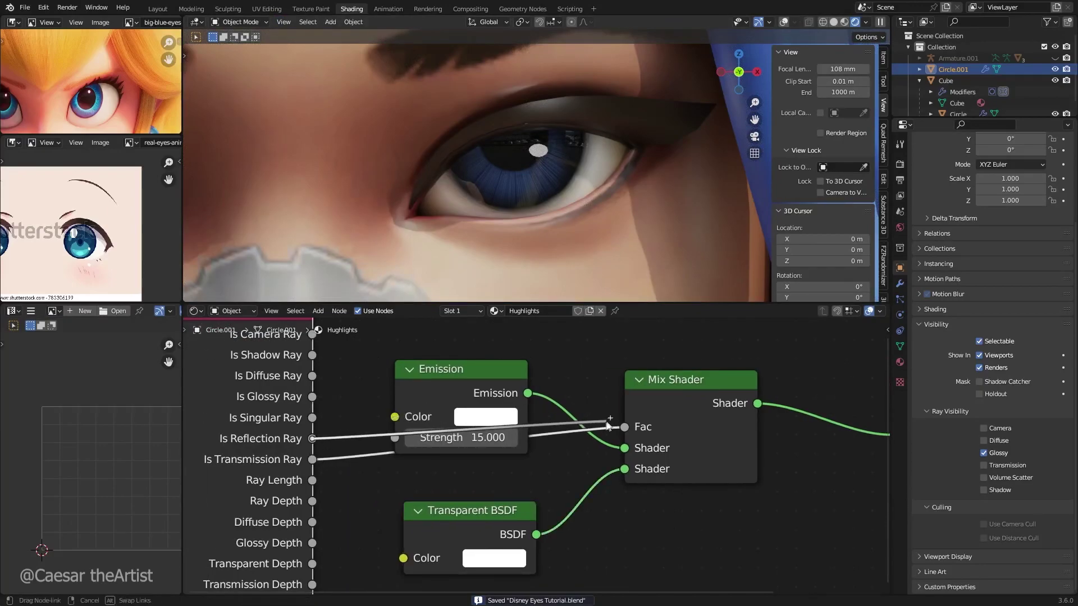
pyautogui.moveTo(607, 425); pyautogui.dragTo(623, 427)
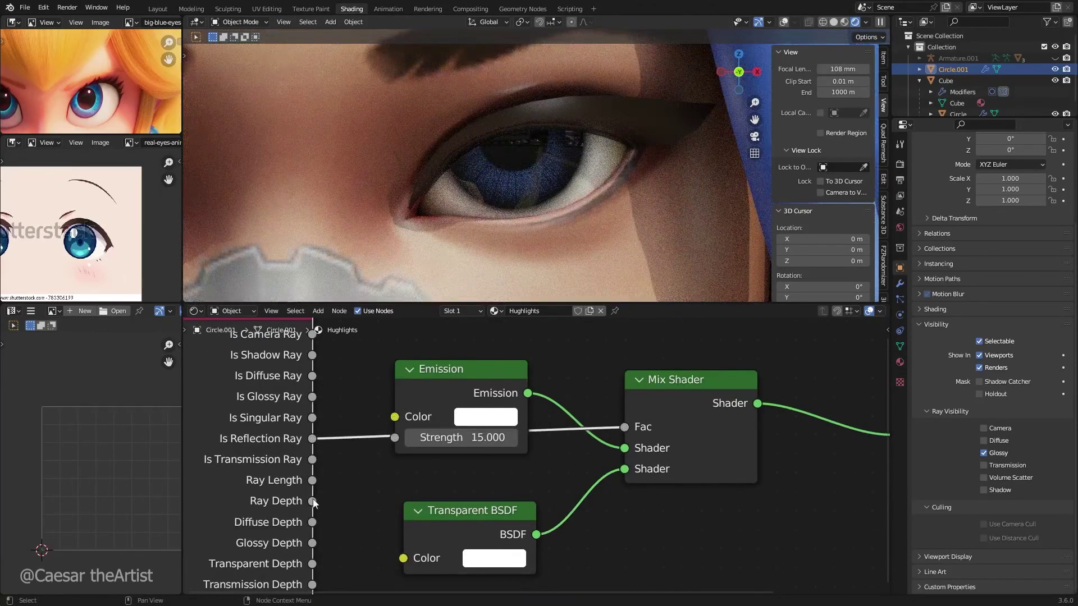
pyautogui.moveTo(362, 512); pyautogui.dragTo(366, 504, button='middle')
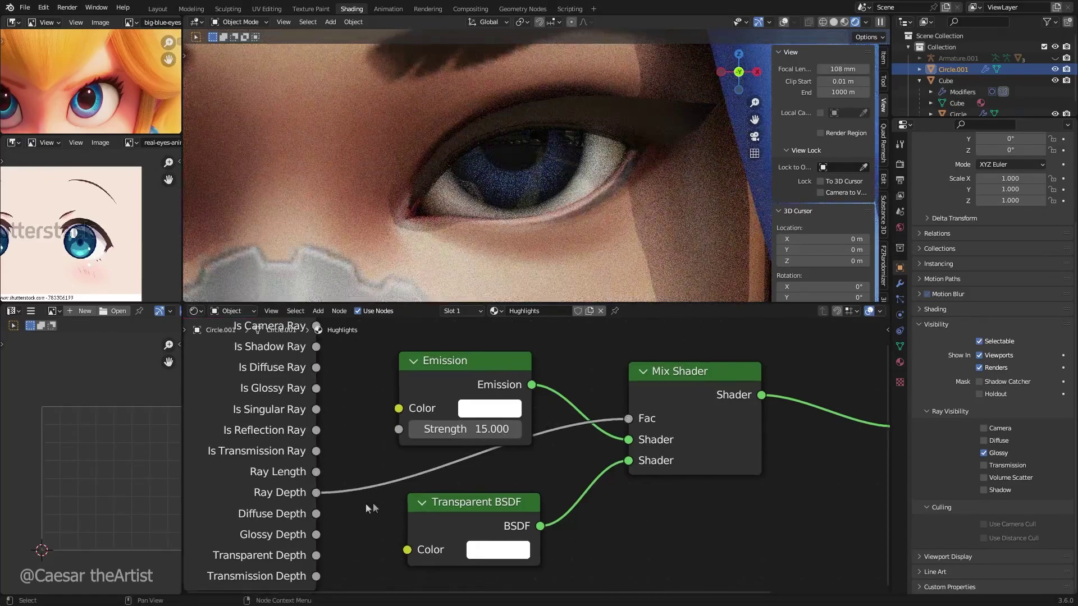
pyautogui.moveTo(315, 516); pyautogui.dragTo(629, 419)
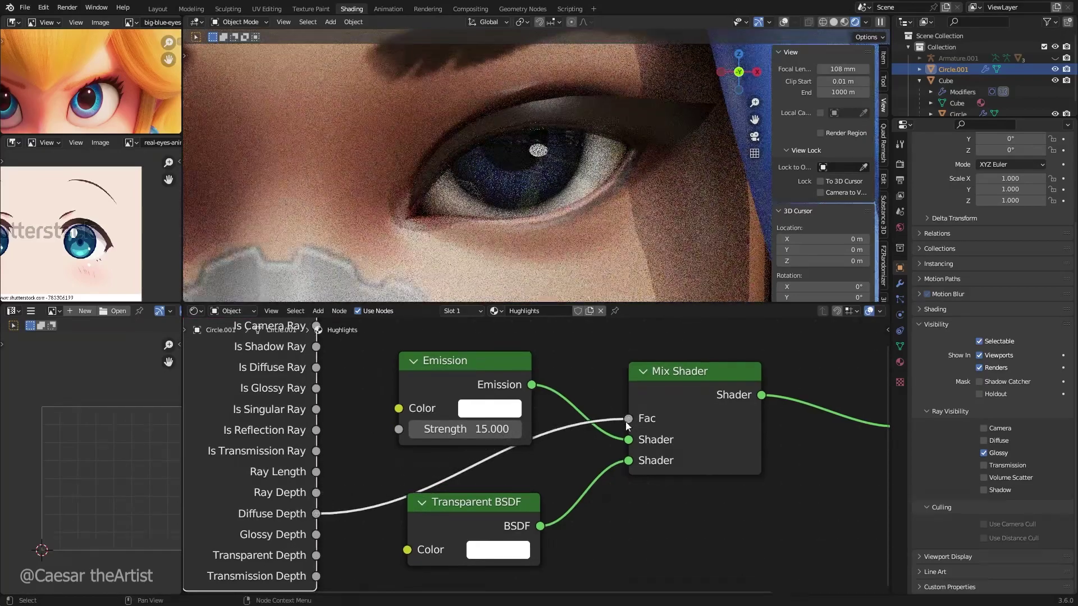
pyautogui.moveTo(317, 452); pyautogui.dragTo(628, 419)
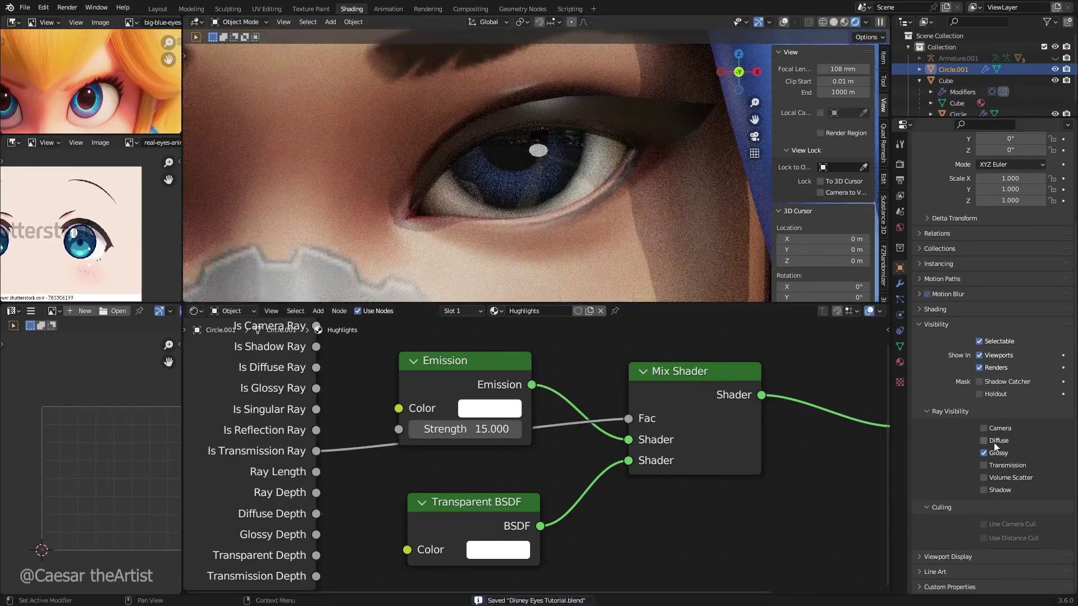
# Space out the Emission, Transparent BSDF and Mix Shader nodes in the highlight material.
pyautogui.moveTo(425, 430); pyautogui.dragTo(410, 447, button='middle')
pyautogui.moveTo(447, 401); pyautogui.dragTo(446, 386)
pyautogui.moveTo(455, 514); pyautogui.dragTo(466, 510)
pyautogui.moveTo(486, 497); pyautogui.dragTo(459, 497, button='middle')
pyautogui.moveTo(628, 414); pyautogui.dragTo(673, 403)
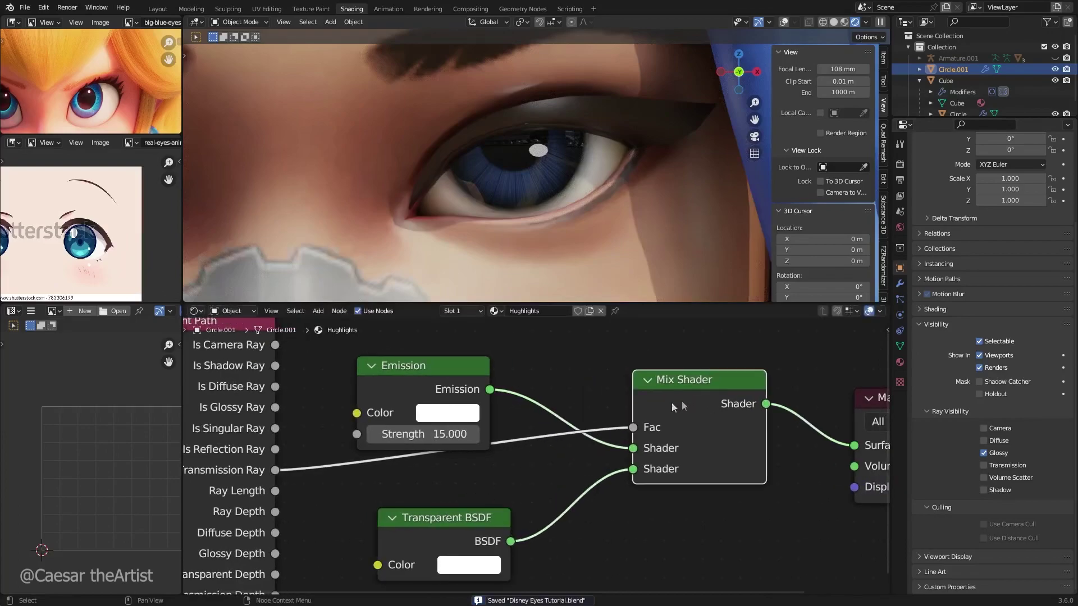
# Try an Emission strength of 3, set it to 10, and shift the Emission and Light Path nodes for clarity.
pyautogui.moveTo(457, 385); pyautogui.dragTo(488, 438)
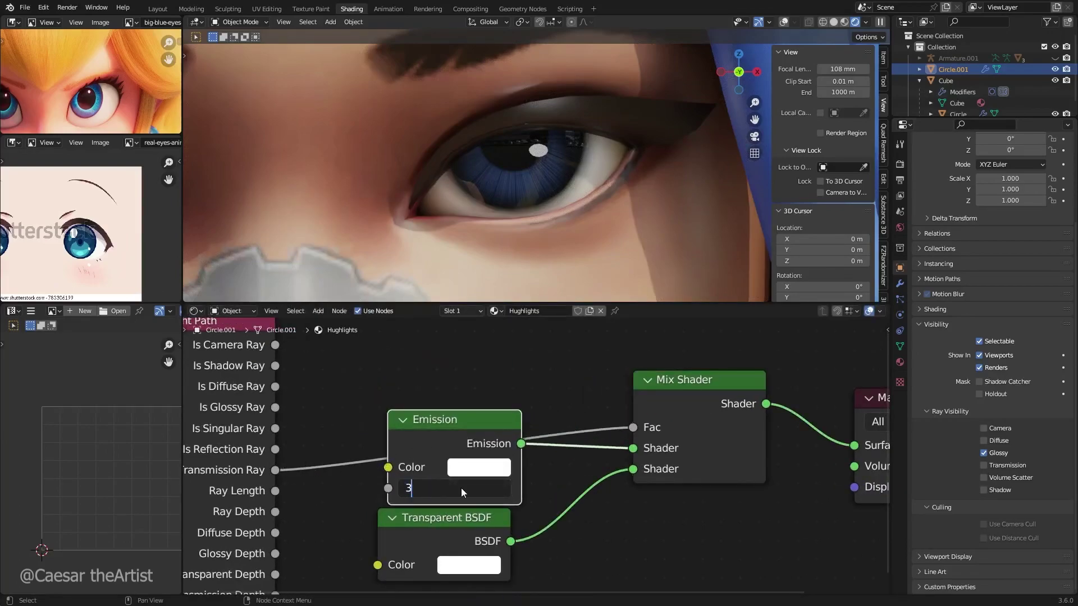
pyautogui.press('Return')
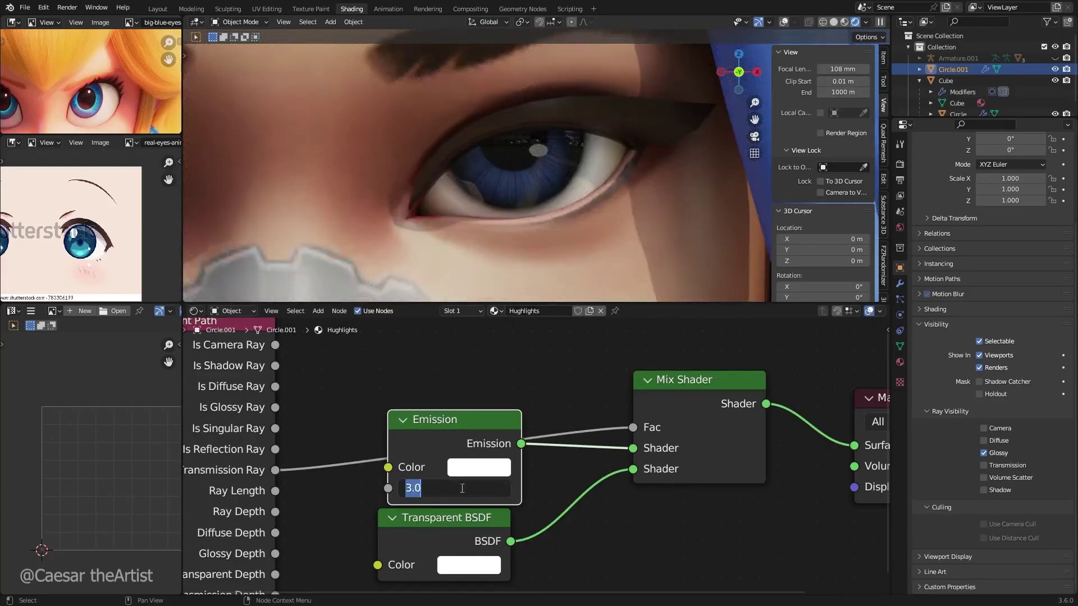
pyautogui.press('Return')
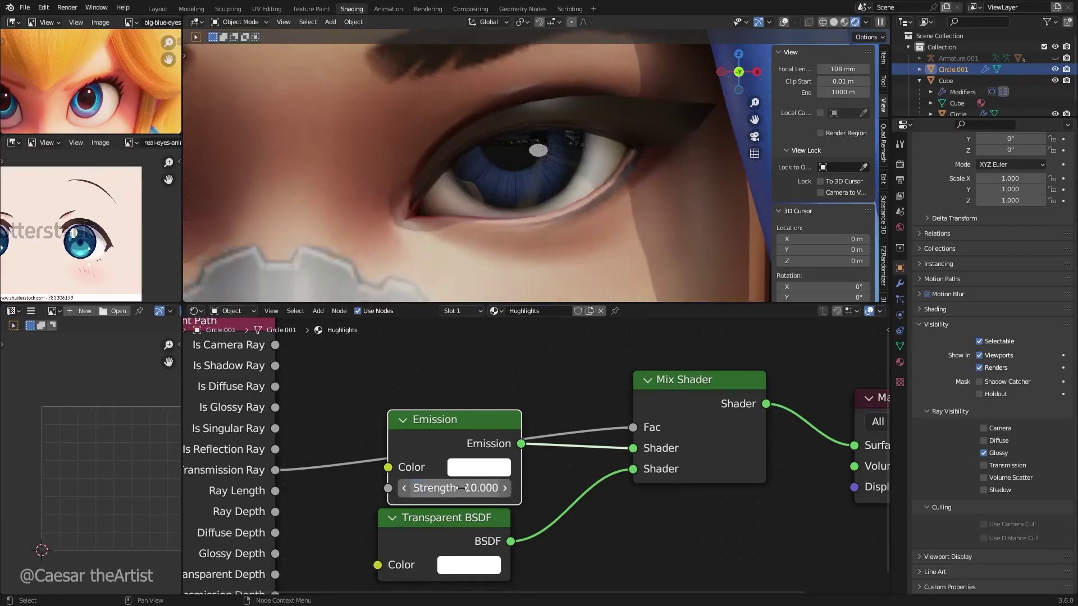
pyautogui.scroll(-1, 354, 423)
pyautogui.moveTo(261, 432); pyautogui.dragTo(253, 361)
pyautogui.click(401, 425)
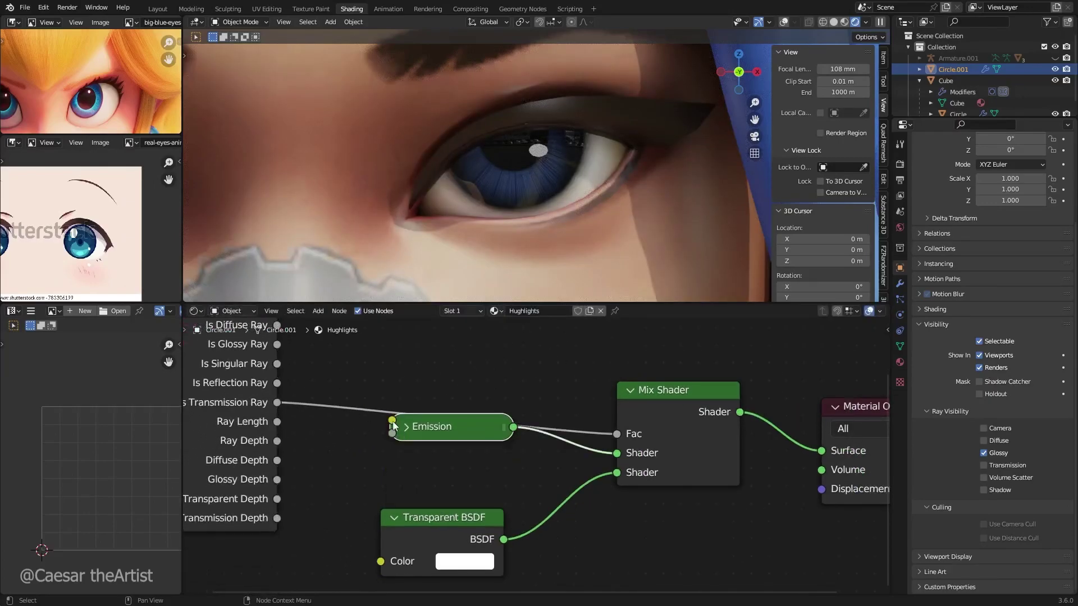
pyautogui.click(413, 428)
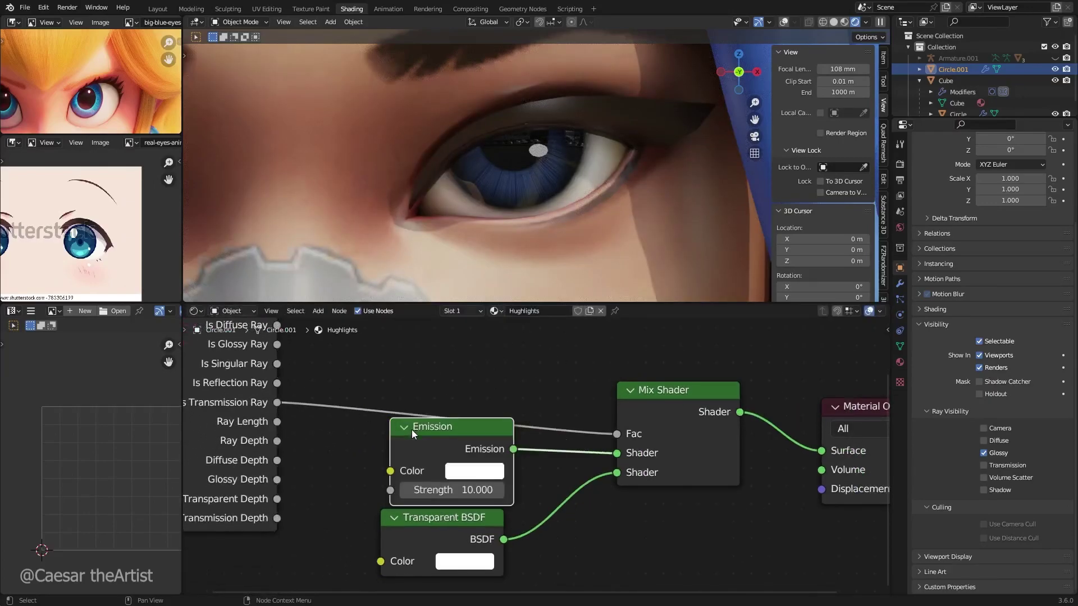
# Set the HSV Value of the Emission color to 5.
pyautogui.click(480, 475)
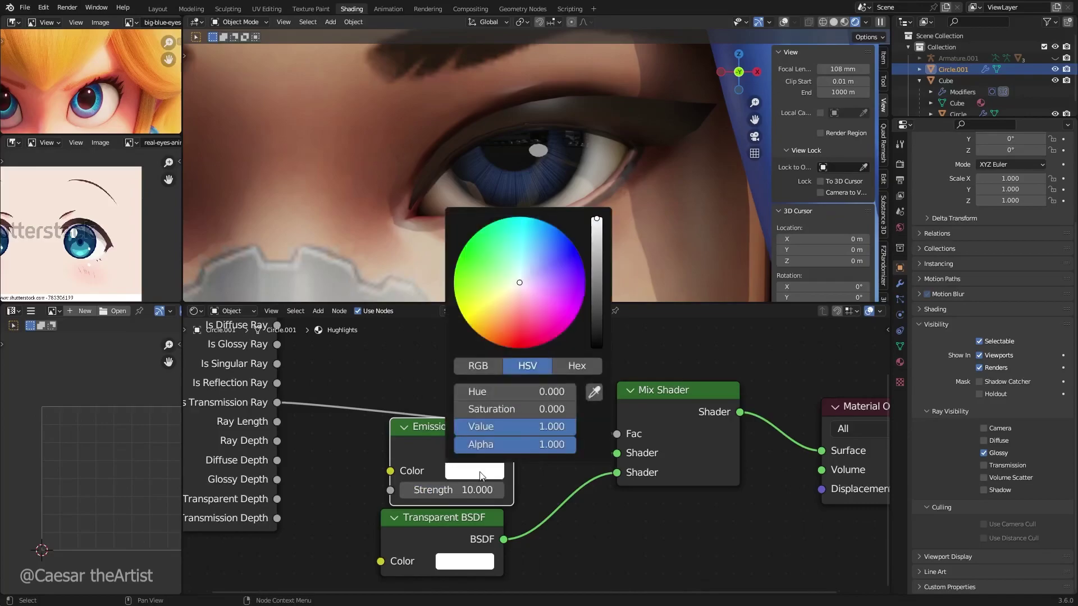
pyautogui.click(519, 424)
pyautogui.write('5')
pyautogui.press('Return')
pyautogui.click(519, 423)
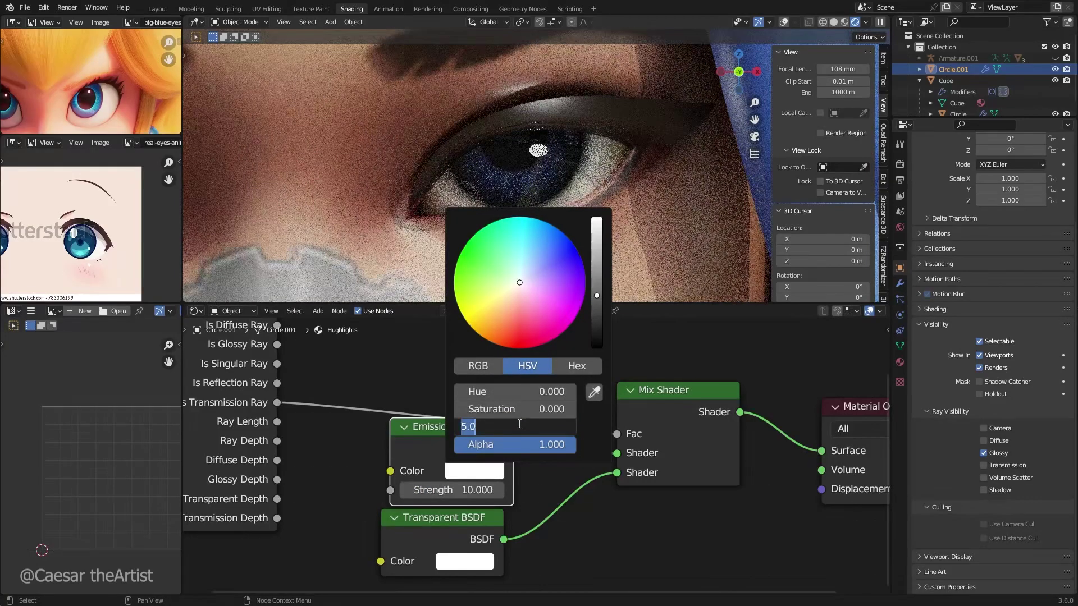
pyautogui.press('Return')
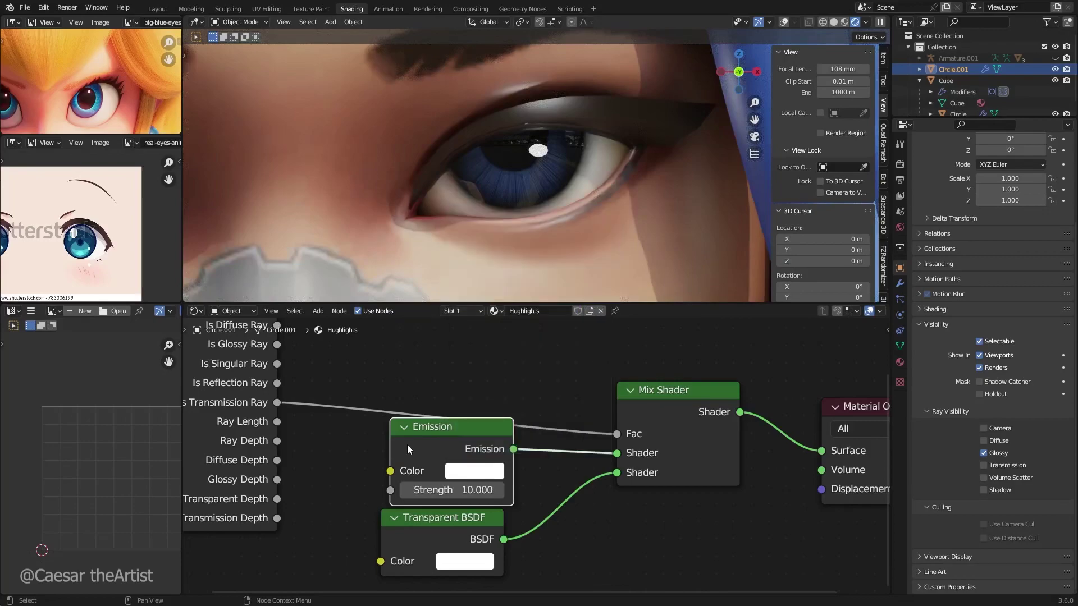
# Switch the Emission node's type to Diffuse BSDF.
pyautogui.hotkey('shift', 'd')
pyautogui.rightClick(411, 441)
pyautogui.hotkey('shift', 's')
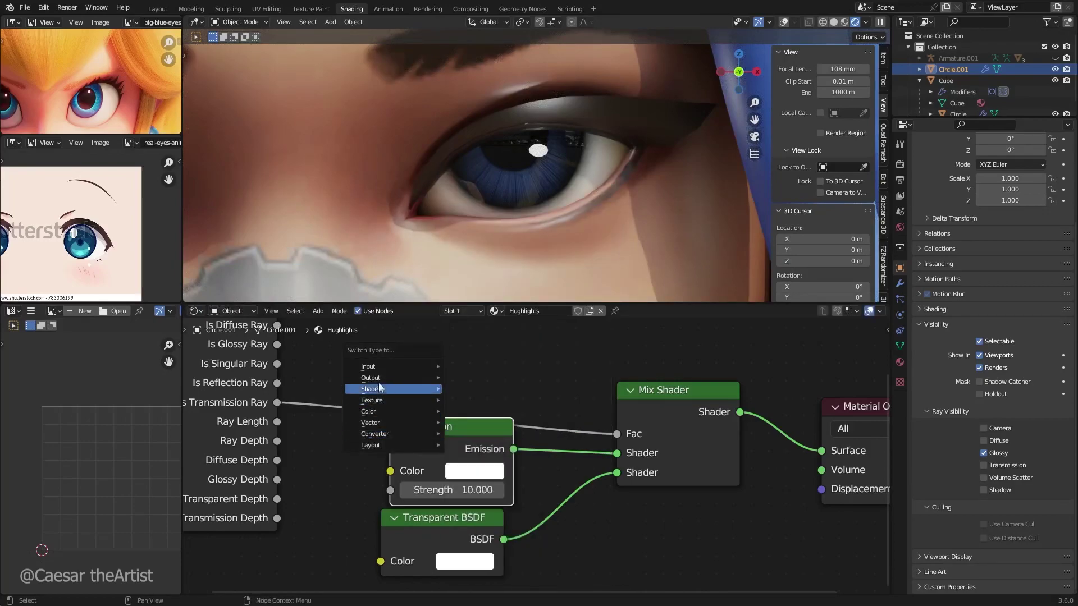
pyautogui.moveTo(380, 388)
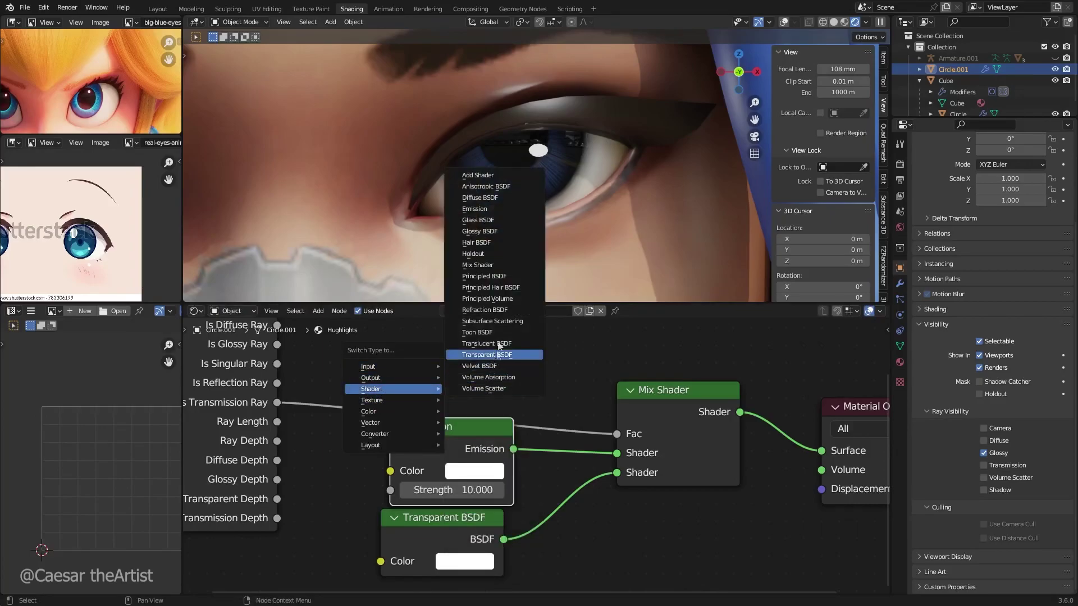
pyautogui.click(497, 197)
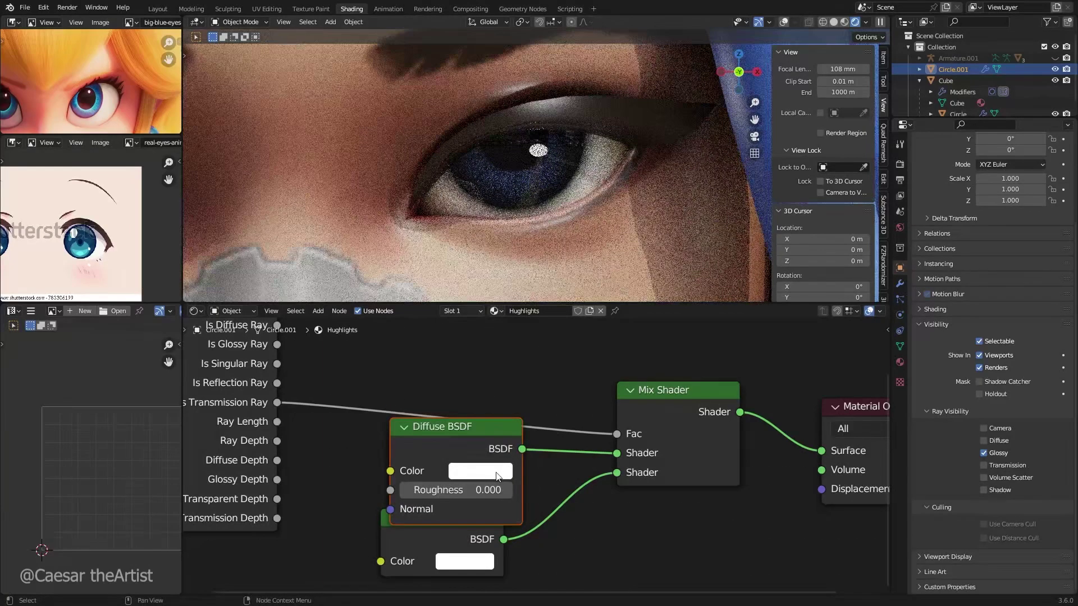
# Try duplicating the Diffuse BSDF, removing the spare node and linking the remaining one to the Mix Shader's first shader input.
pyautogui.hotkey('shift', 'd')
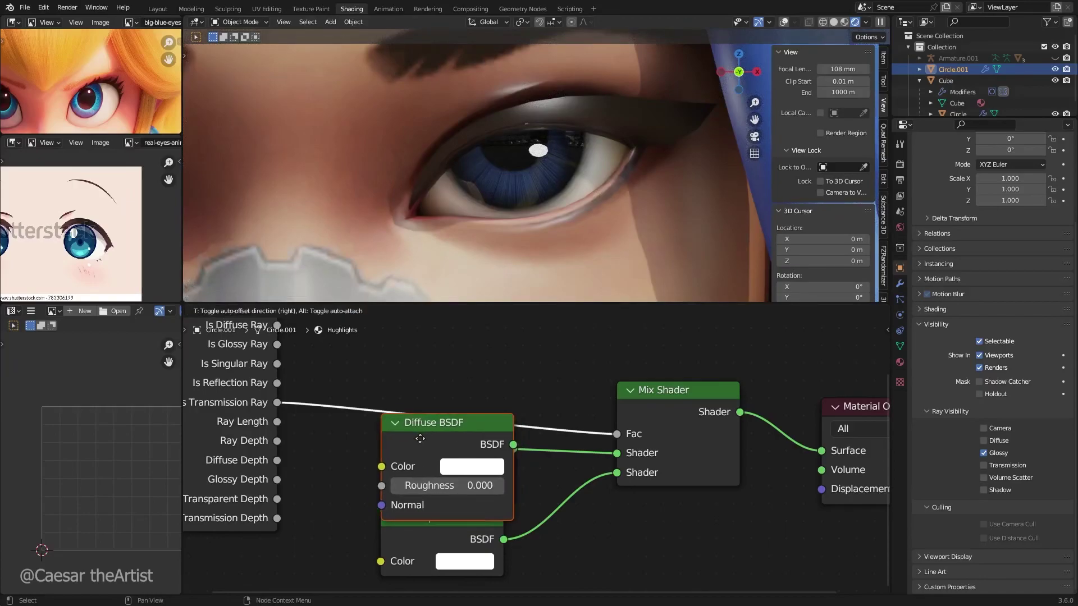
pyautogui.click(417, 437)
pyautogui.moveTo(456, 520); pyautogui.dragTo(461, 497, button='middle')
pyautogui.moveTo(443, 409); pyautogui.dragTo(620, 412)
pyautogui.click(508, 403)
pyautogui.press('x')
pyautogui.moveTo(510, 397); pyautogui.dragTo(531, 405)
pyautogui.moveTo(630, 437); pyautogui.dragTo(628, 435)
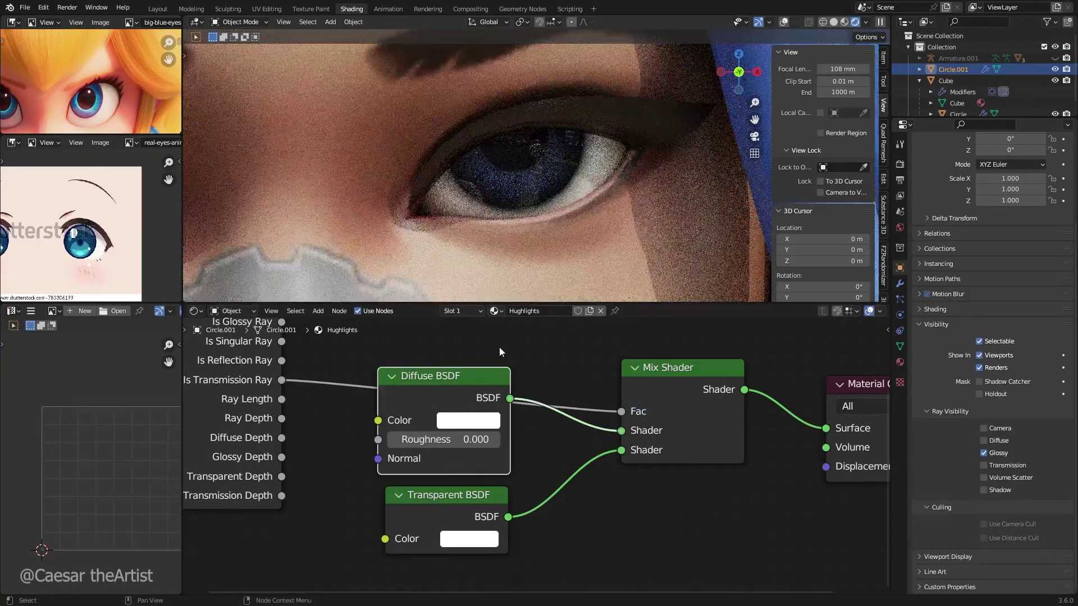
# Try a different HSV Value for the Diffuse BSDF color.
pyautogui.scroll(1, 496, 445)
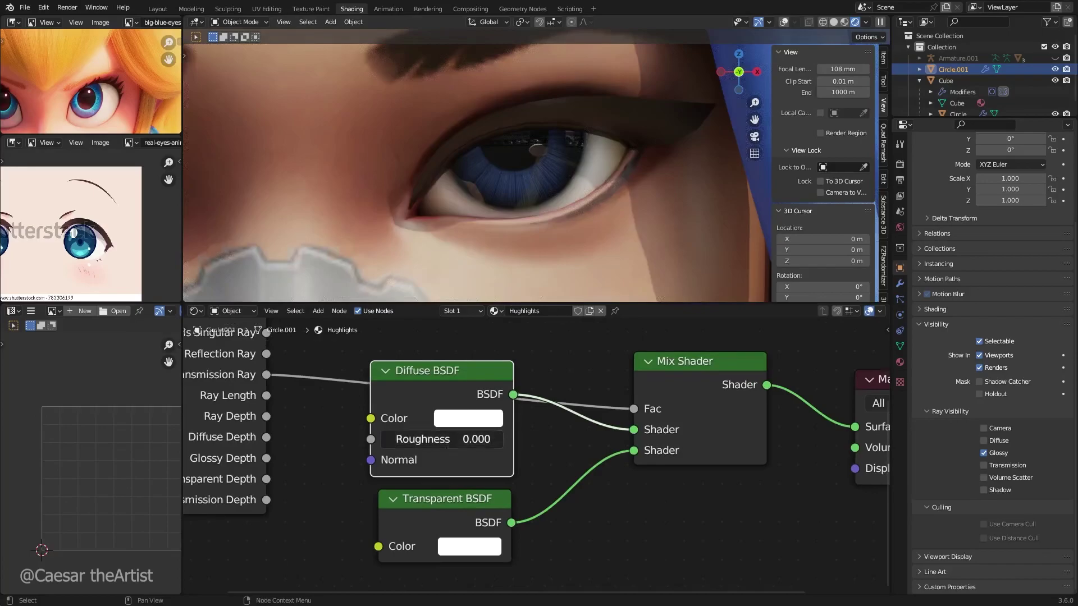
pyautogui.moveTo(447, 442)
pyautogui.mouseDown()
pyautogui.moveTo(570, 441)
pyautogui.moveTo(448, 441)
pyautogui.mouseUp()
pyautogui.click(475, 421)
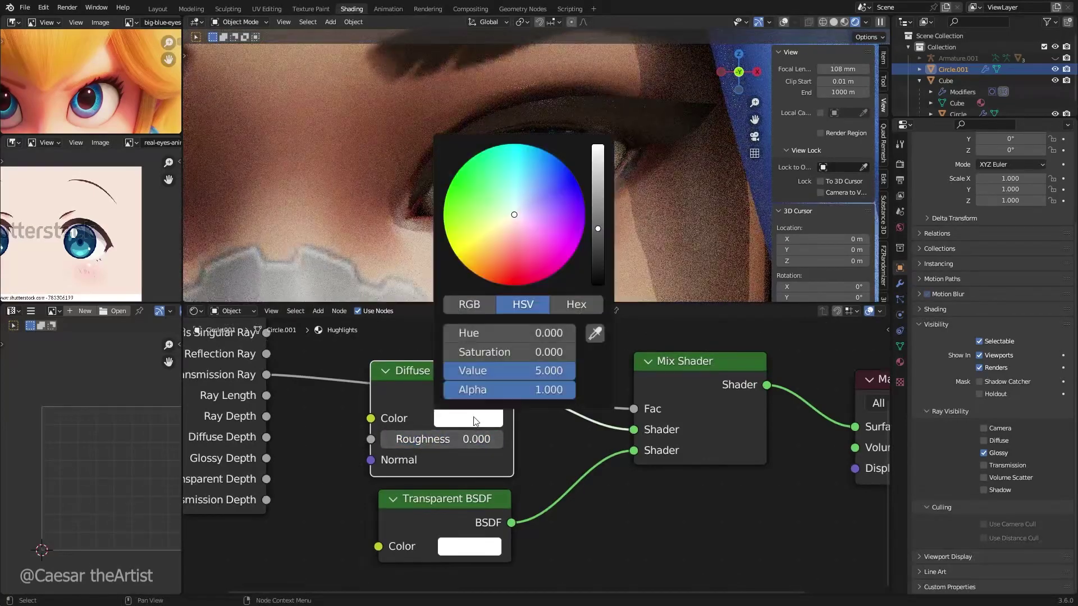
pyautogui.click(516, 365)
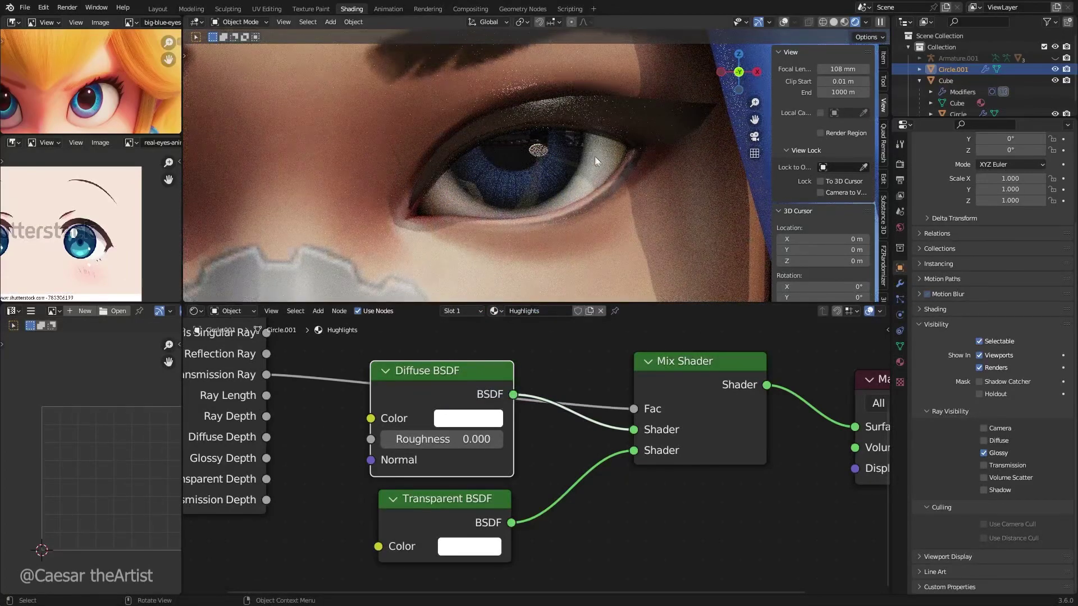
# Undo the Diffuse BSDF experiment to restore the Emission node with strength 10.
pyautogui.hotkey('shift', 's')
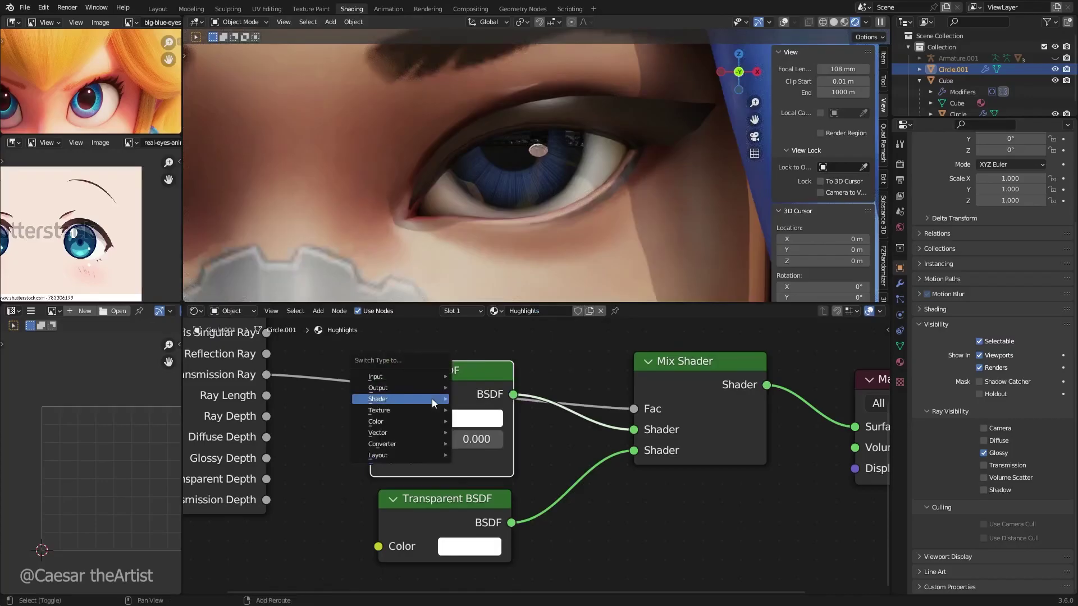
pyautogui.press('Escape')
pyautogui.hotkey('ctrl', 'z')
pyautogui.hotkey('ctrl', 'z')
pyautogui.hotkey('ctrl', 'z')
pyautogui.hotkey('ctrl', 'z')
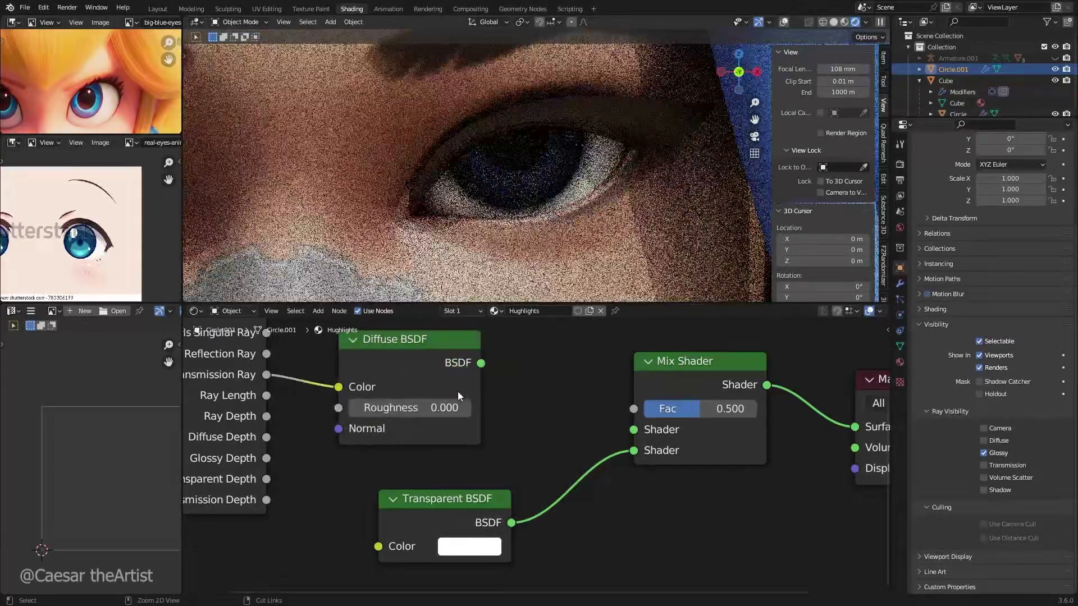
pyautogui.hotkey('ctrl', 'z')
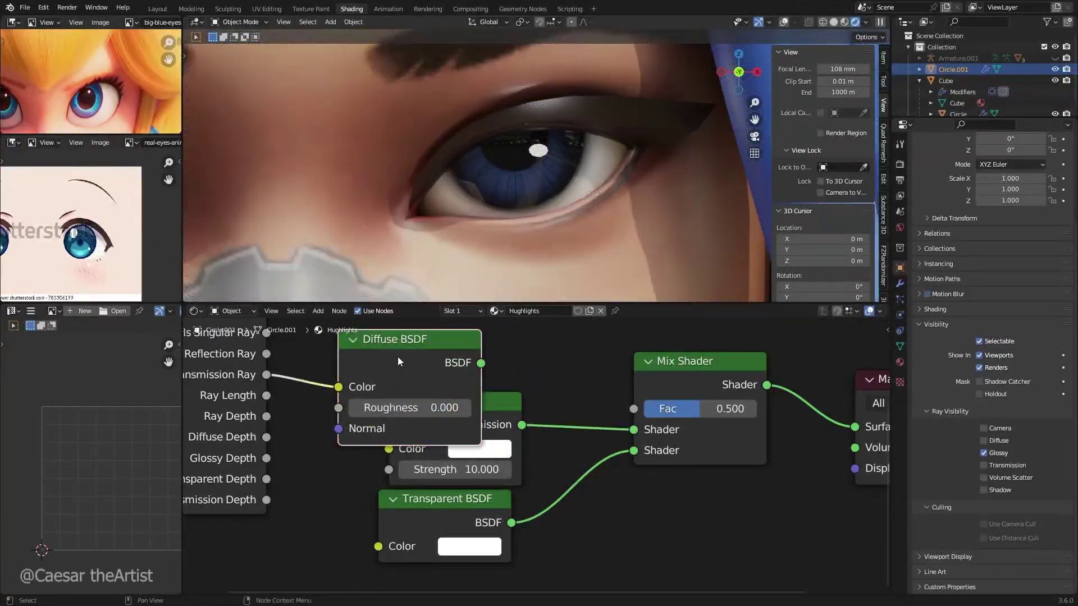
pyautogui.hotkey('ctrl', 'z')
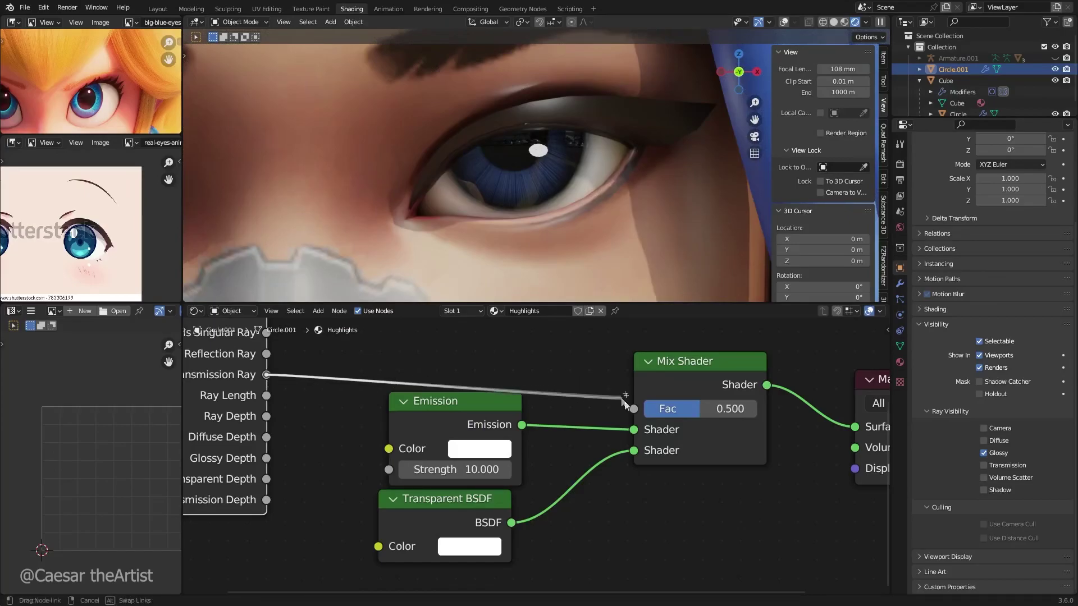
# Link the Transmission Ray output to the Mix Shader's Fac input and save the file.
pyautogui.moveTo(624, 400); pyautogui.dragTo(633, 409)
pyautogui.hotkey('ctrl', 's')
# Lower the highlight mesh about 0.0015 m along Z, then shift it about 0.0016 m in X and 0.001 m in Z.
pyautogui.press('g')
pyautogui.press('z')
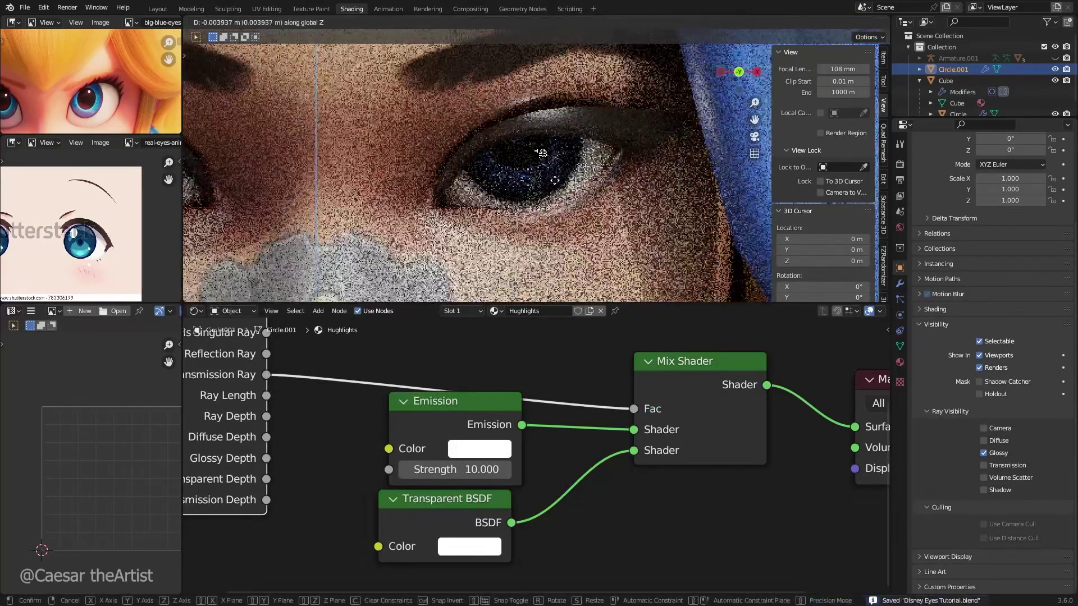
pyautogui.click(541, 152)
pyautogui.press('g')
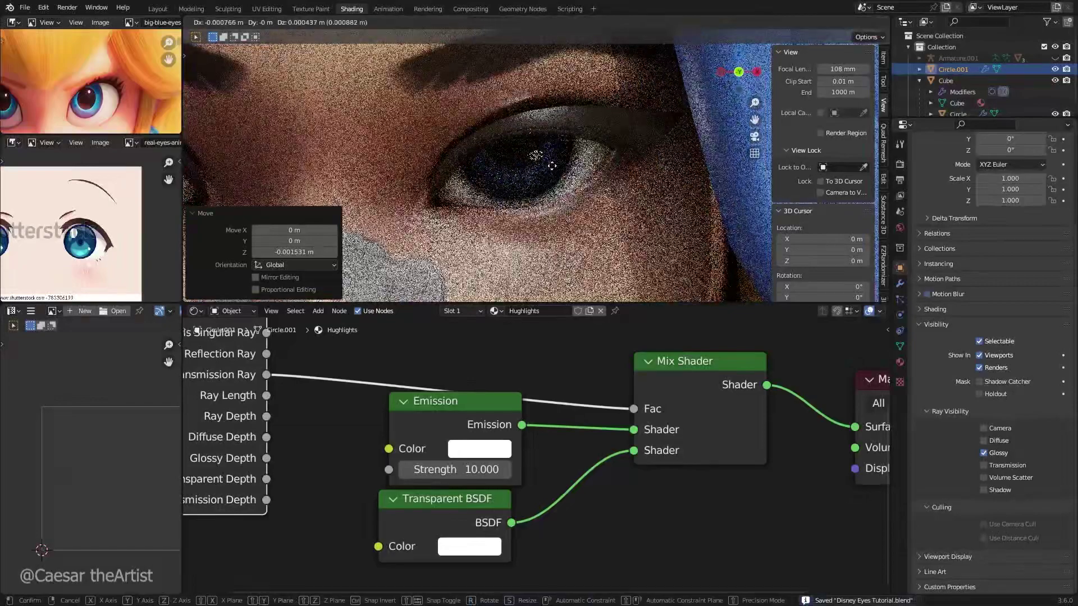
pyautogui.click(553, 160)
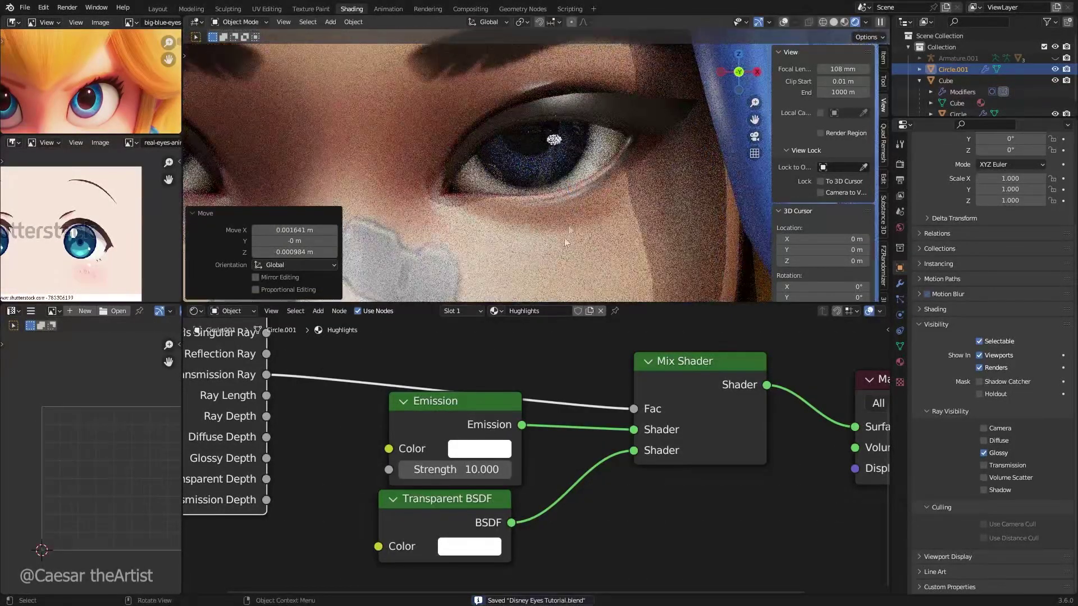
pyautogui.scroll(-5, 571, 257)
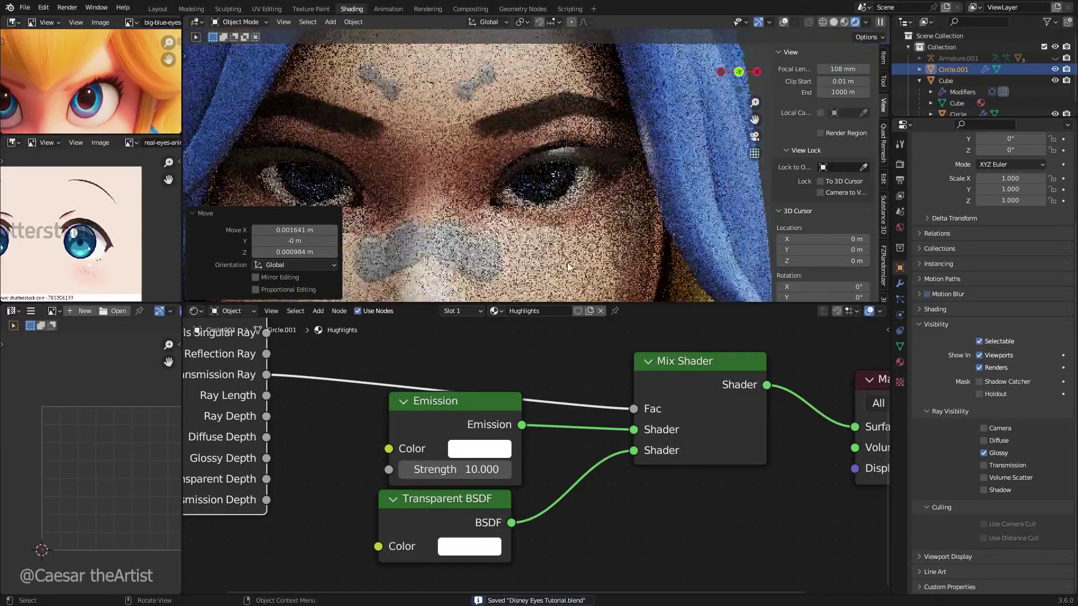
# Select the face mesh, set its material's Roughness to 0.523 and save the file.
pyautogui.click(567, 262)
pyautogui.scroll(1, 702, 562)
pyautogui.moveTo(706, 580); pyautogui.dragTo(659, 500, button='middle')
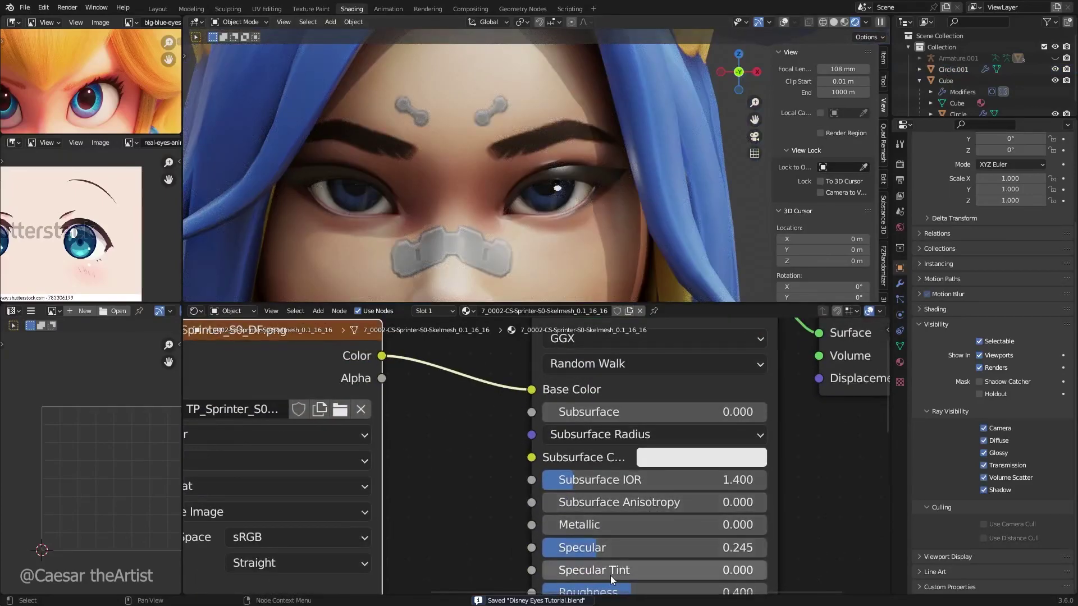
pyautogui.moveTo(644, 590)
pyautogui.mouseDown()
pyautogui.moveTo(696, 590)
pyautogui.moveTo(659, 590)
pyautogui.mouseUp()
pyautogui.hotkey('ctrl', 's')
pyautogui.scroll(5, 553, 195)
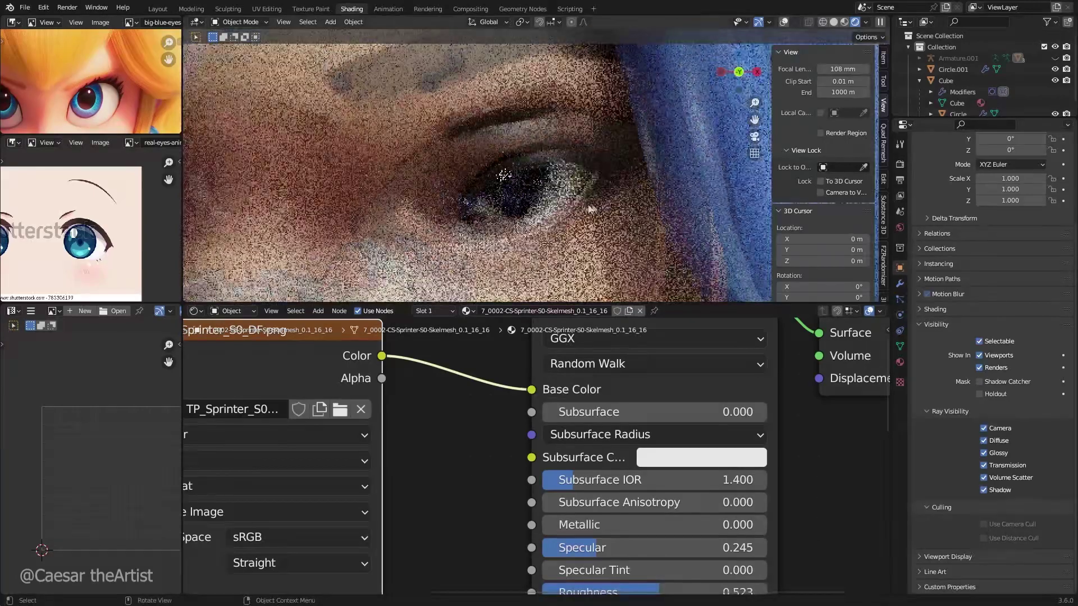
# Select Circle.001 and reposition it so its reflection sits differently on the iris.
pyautogui.click(954, 69)
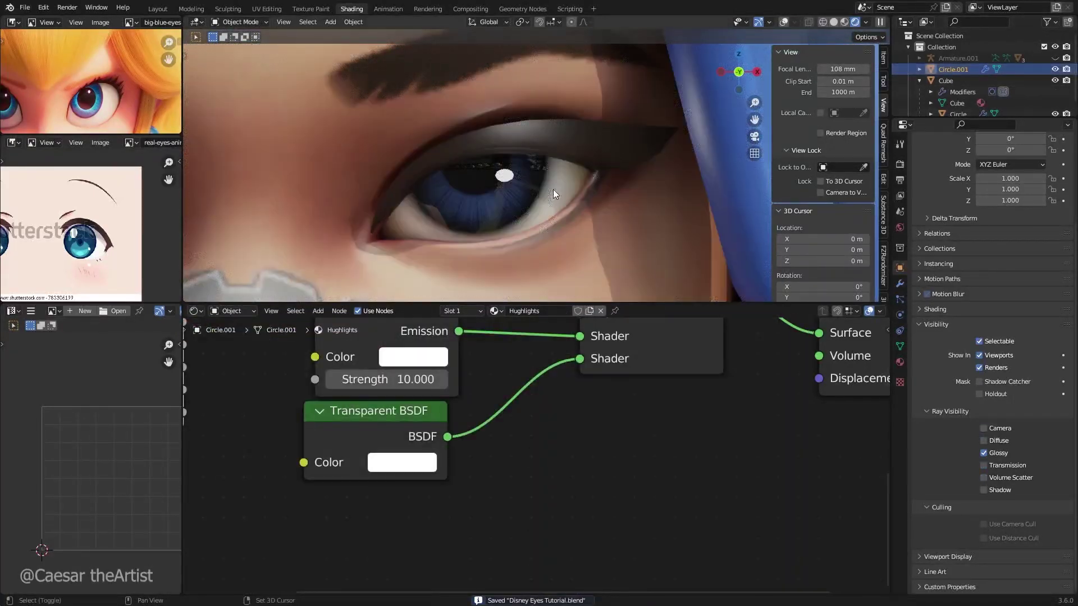
pyautogui.scroll(2, 539, 156)
pyautogui.press('g')
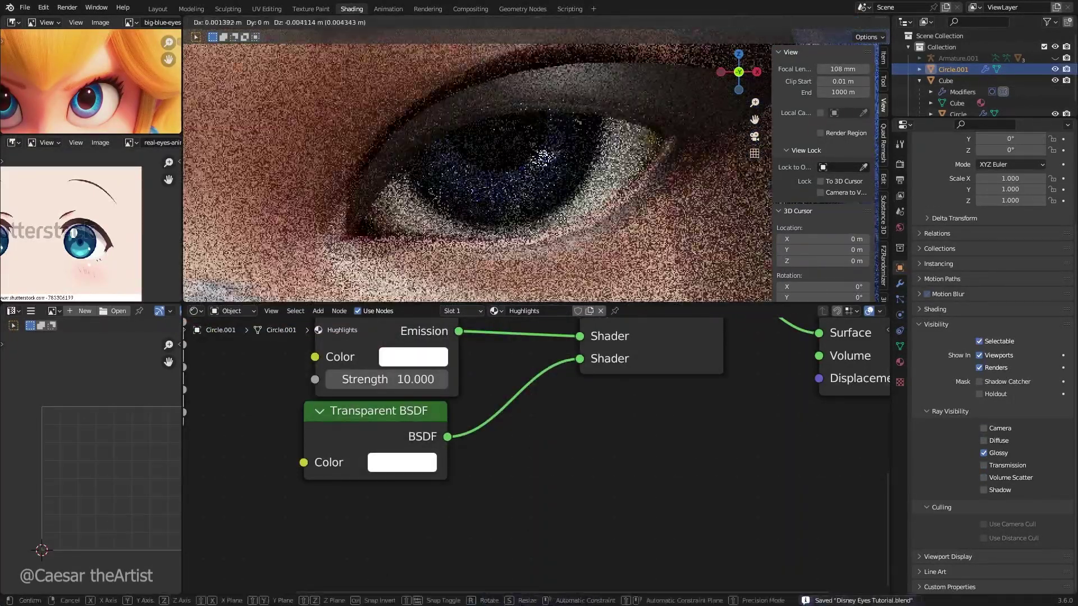
pyautogui.click(543, 217)
pyautogui.scroll(-2, 577, 163)
# From the top view, move the highlight mesh about 0.07 m away from the face along negative Y.
pyautogui.press('`')
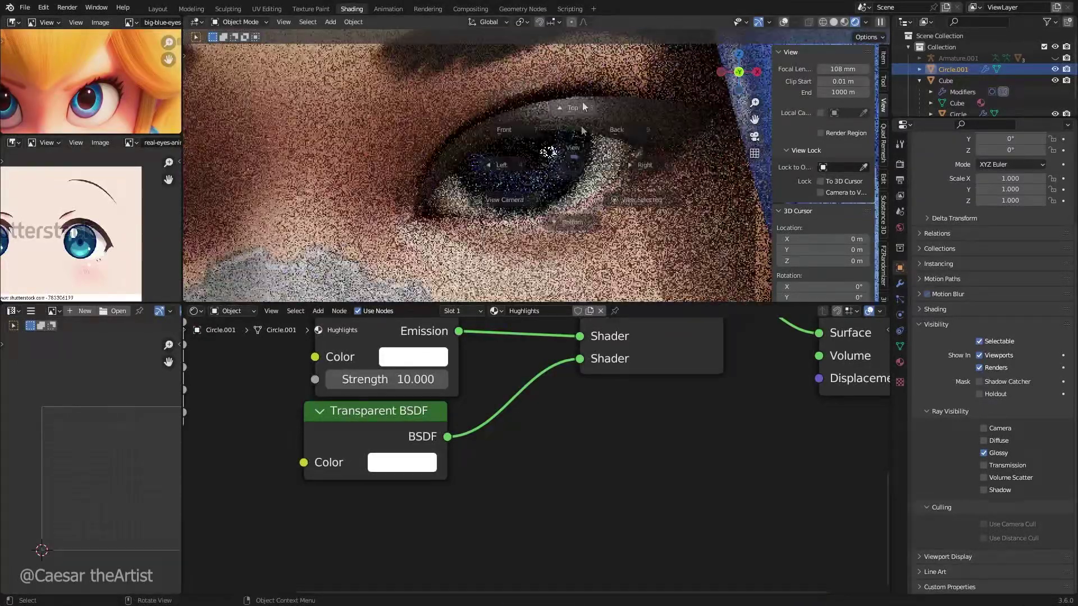
pyautogui.click(582, 102)
pyautogui.scroll(-3, 581, 145)
pyautogui.press('g')
pyautogui.press('y')
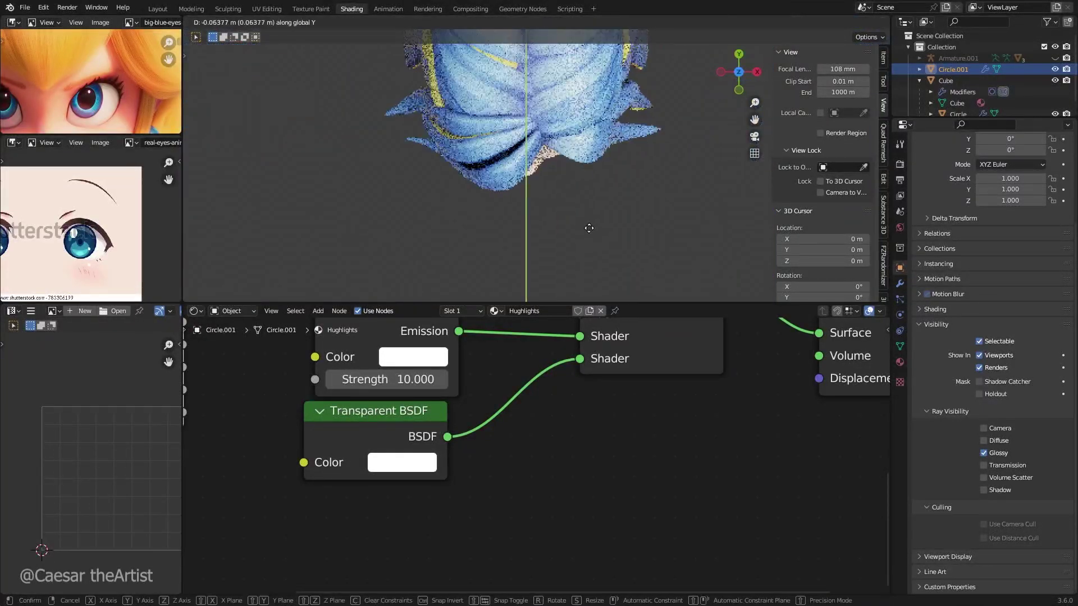
pyautogui.click(597, 233)
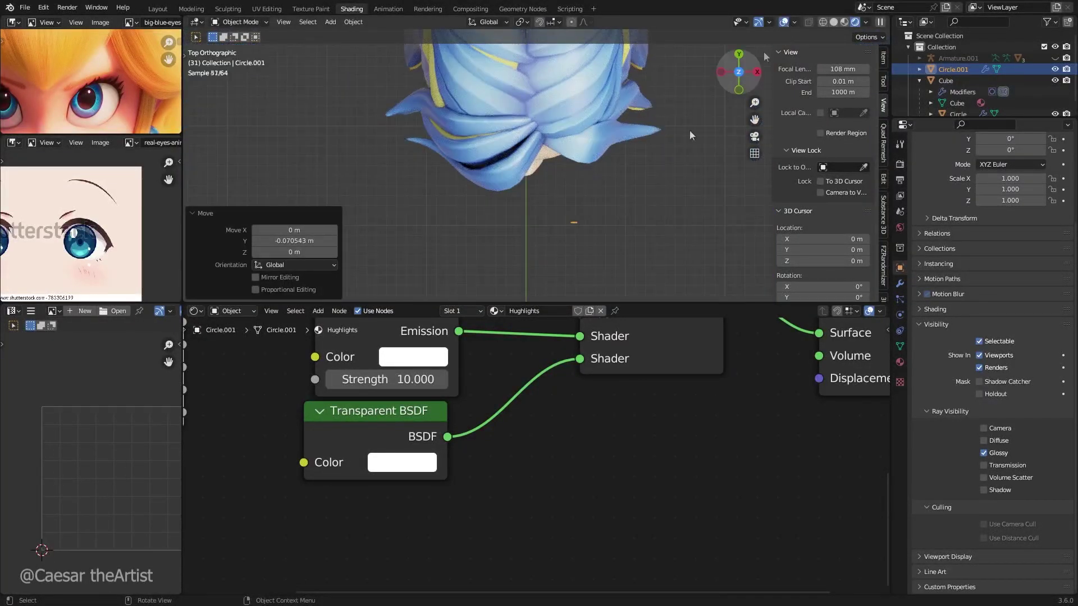
# In front view, shift the highlight mesh about 0.005 m in X and bring it back about 0.035 m along Y.
pyautogui.press('KP_1')
pyautogui.scroll(6, 517, 146)
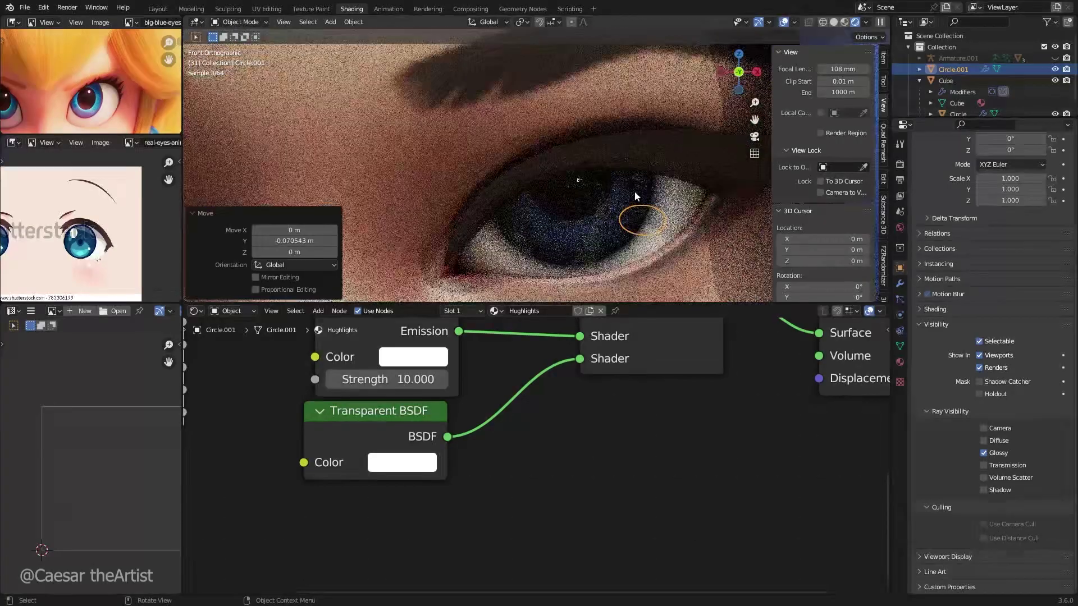
pyautogui.press('g')
pyautogui.click(672, 191)
pyautogui.press('g')
pyautogui.press('y')
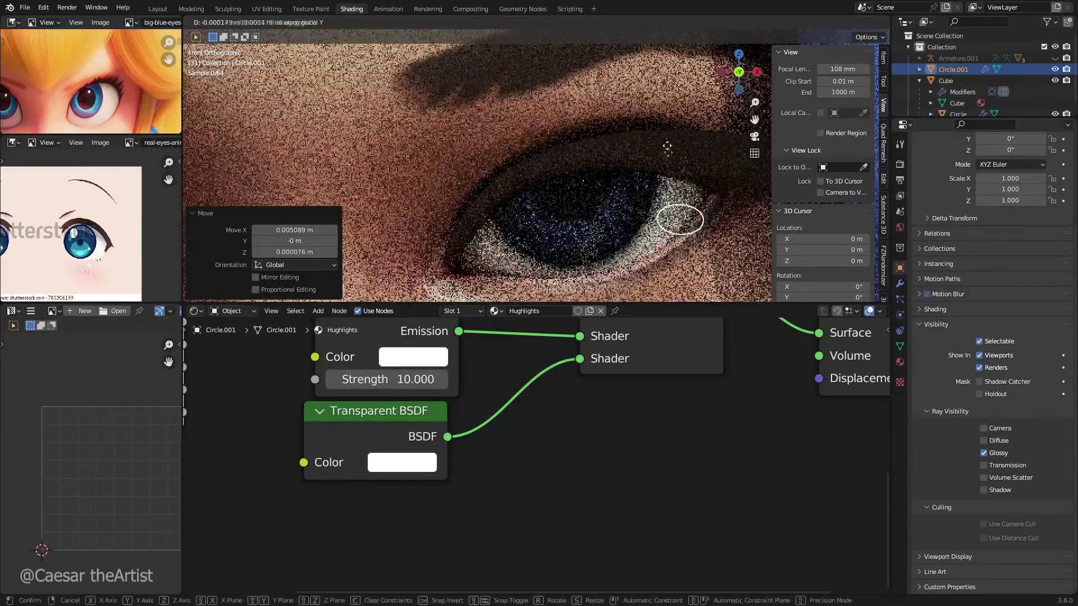
pyautogui.click(659, 83)
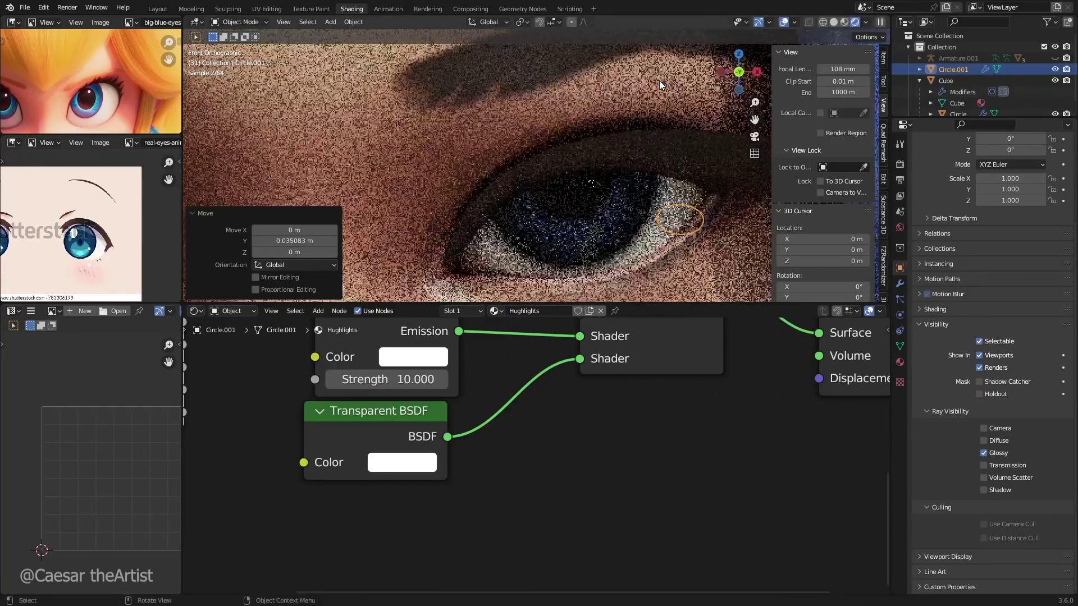
# In Edit Mode from the top, angle the highlight geometry and move it about 0.002 m in X and 0.003 m in Y.
pyautogui.scroll(-5, 659, 84)
pyautogui.press('Tab')
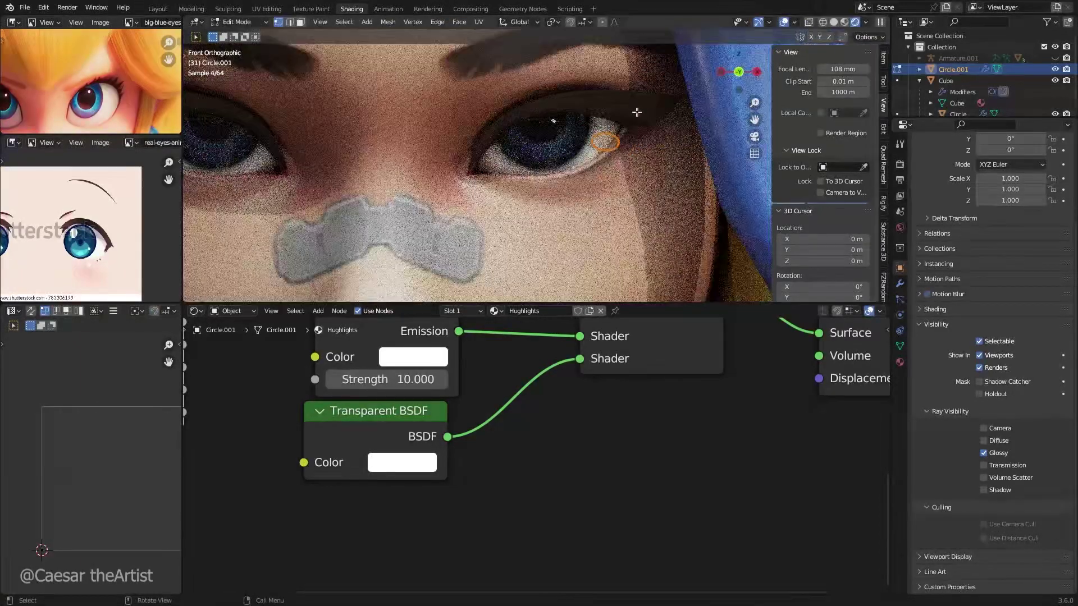
pyautogui.press('KP_7')
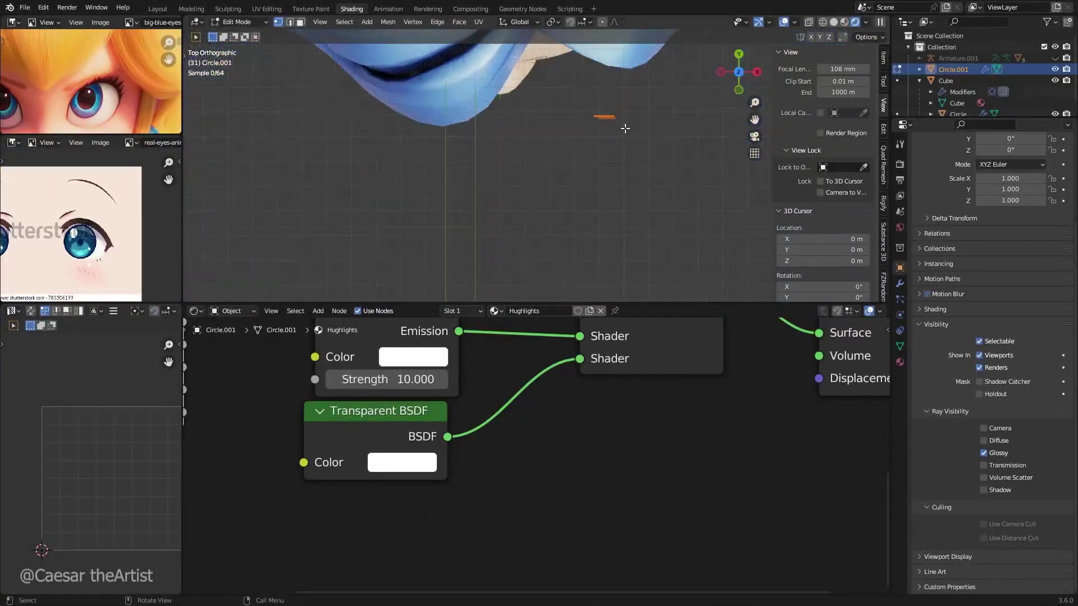
pyautogui.press('r')
pyautogui.click(641, 194)
pyautogui.press('g')
pyautogui.click(645, 182)
pyautogui.press('`')
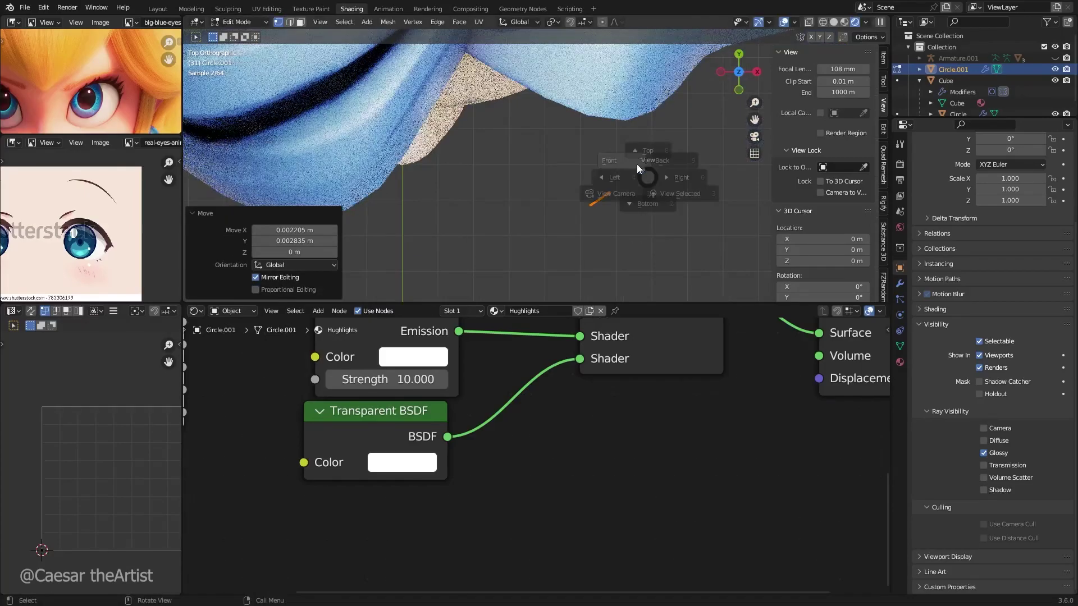
pyautogui.click(609, 169)
pyautogui.scroll(4, 600, 194)
pyautogui.press('Tab')
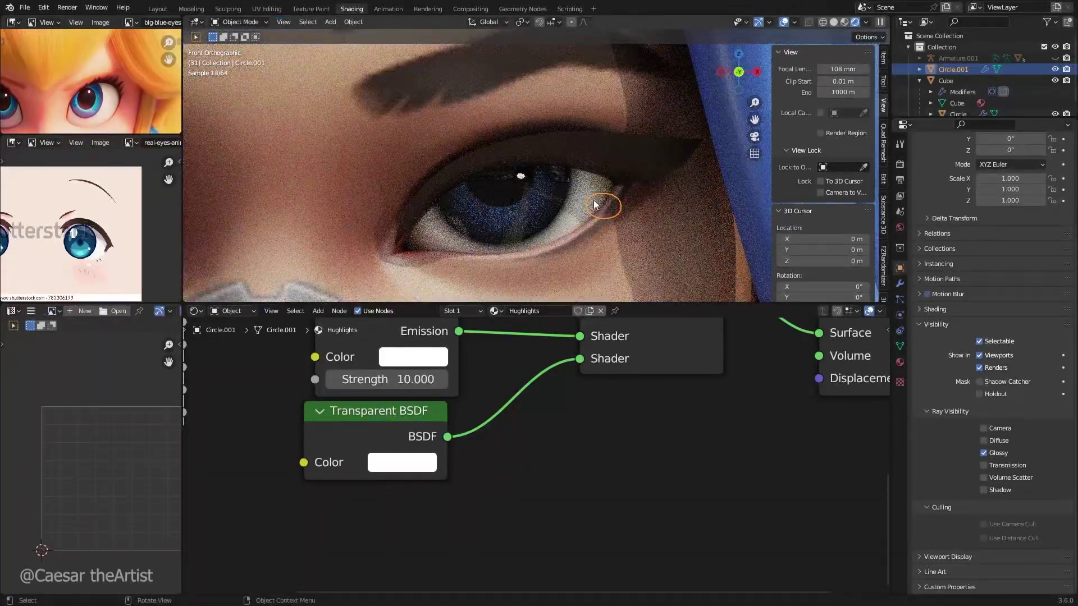
# Scale the highlight geometry up in Edit Mode to enlarge its reflection in the eyes.
pyautogui.scroll(-5, 594, 205)
pyautogui.scroll(3, 598, 190)
pyautogui.press('Tab')
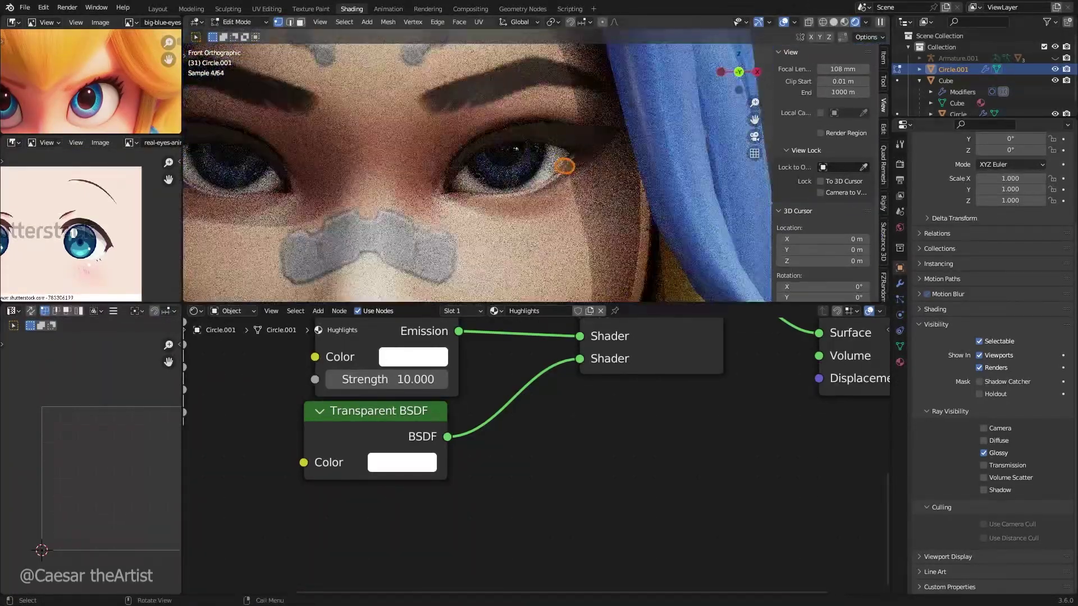
pyautogui.press('s')
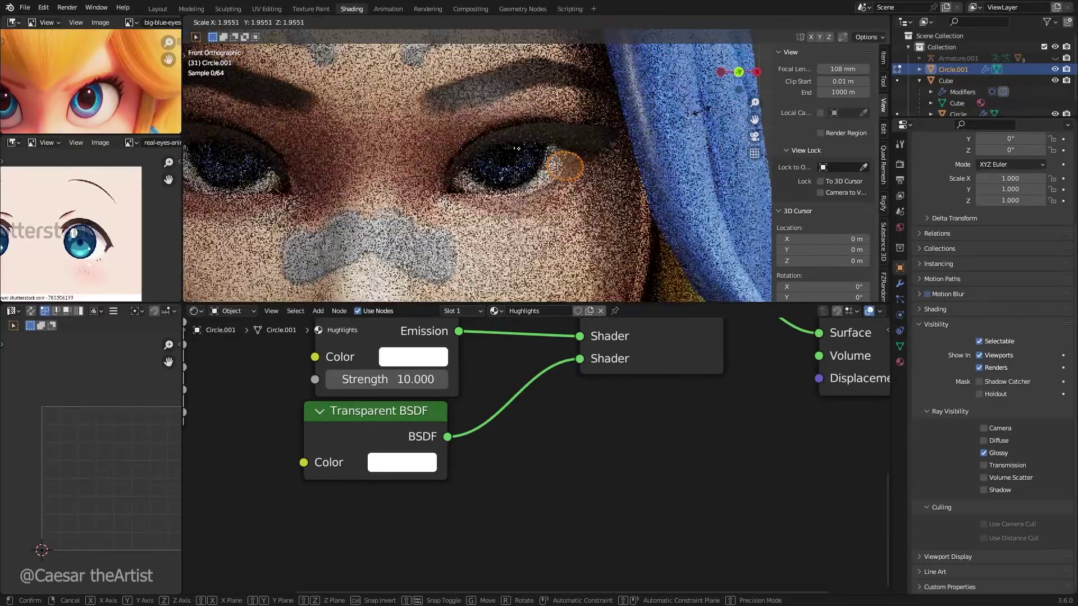
pyautogui.click(516, 148)
pyautogui.press('Tab')
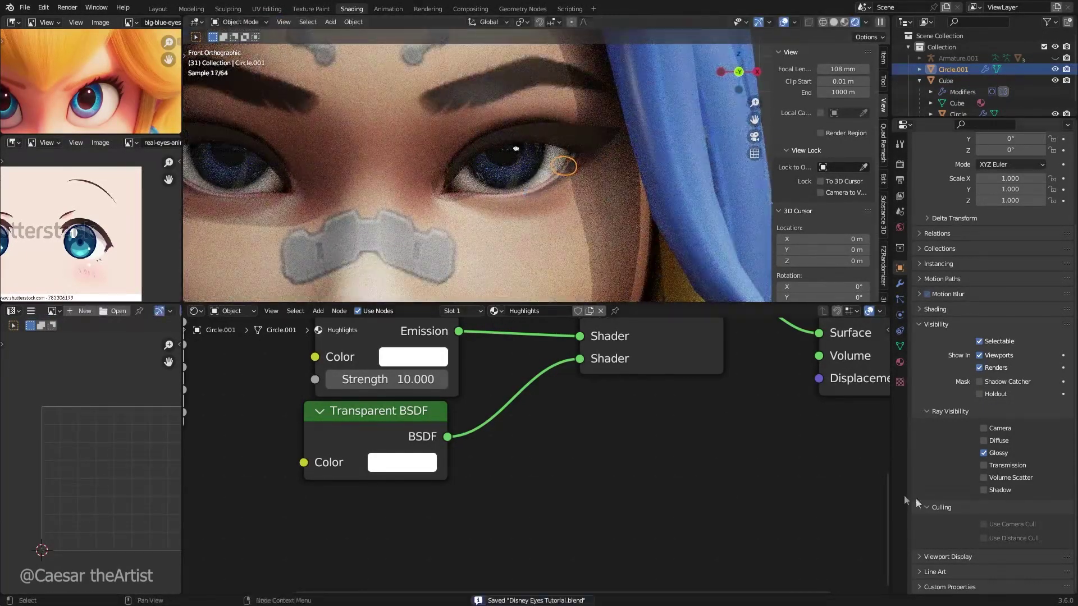
# Try the highlight mesh's Glossy and Transmission ray visibility on and off, ending with only Glossy enabled.
pyautogui.click(986, 450)
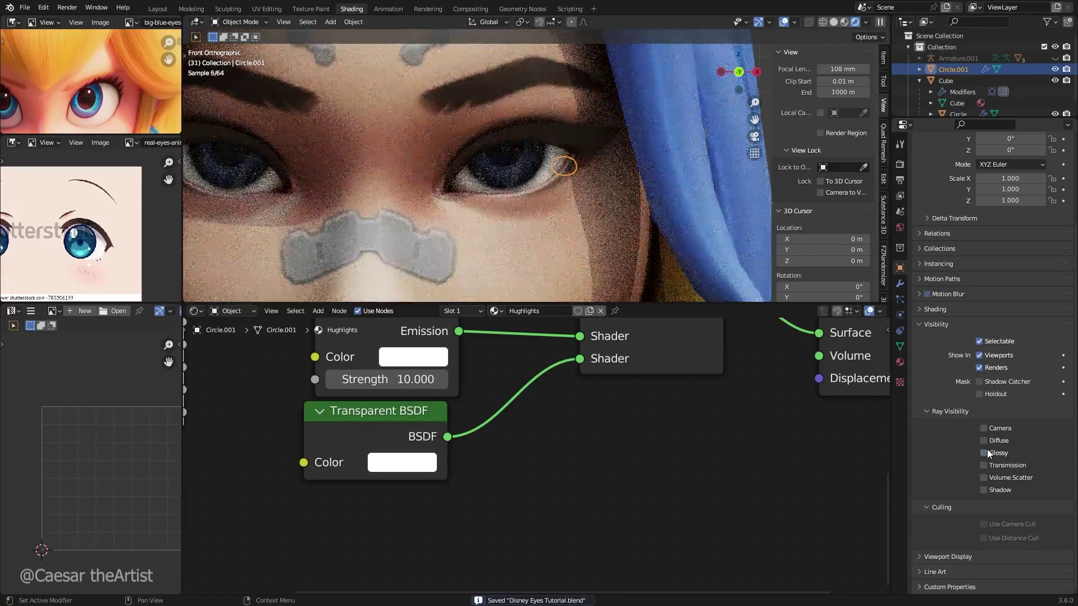
pyautogui.click(988, 443)
pyautogui.click(989, 443)
pyautogui.click(988, 453)
pyautogui.click(984, 465)
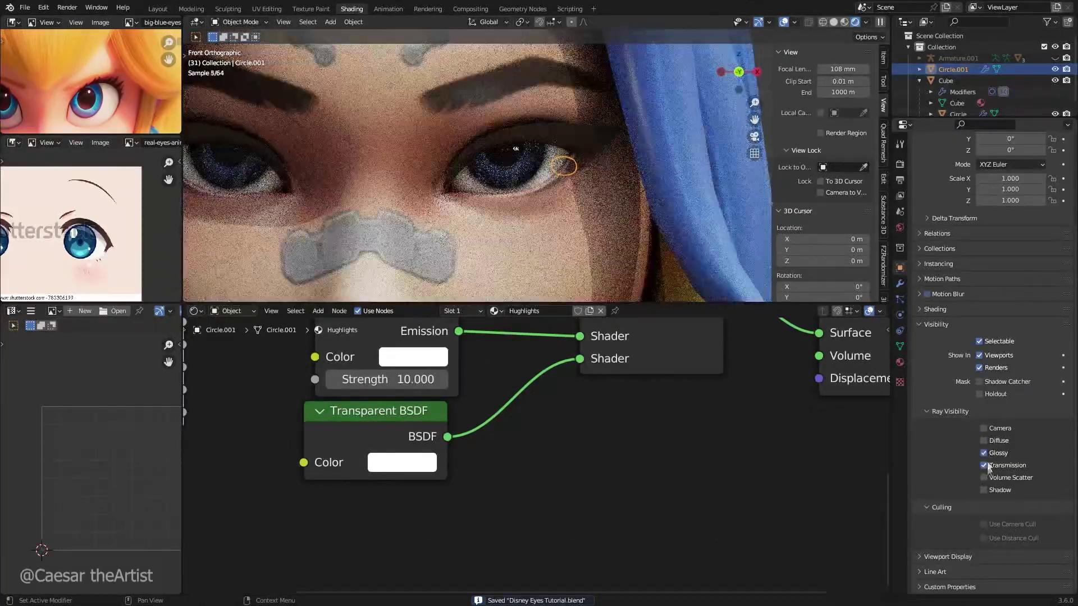
pyautogui.click(989, 455)
pyautogui.click(989, 455)
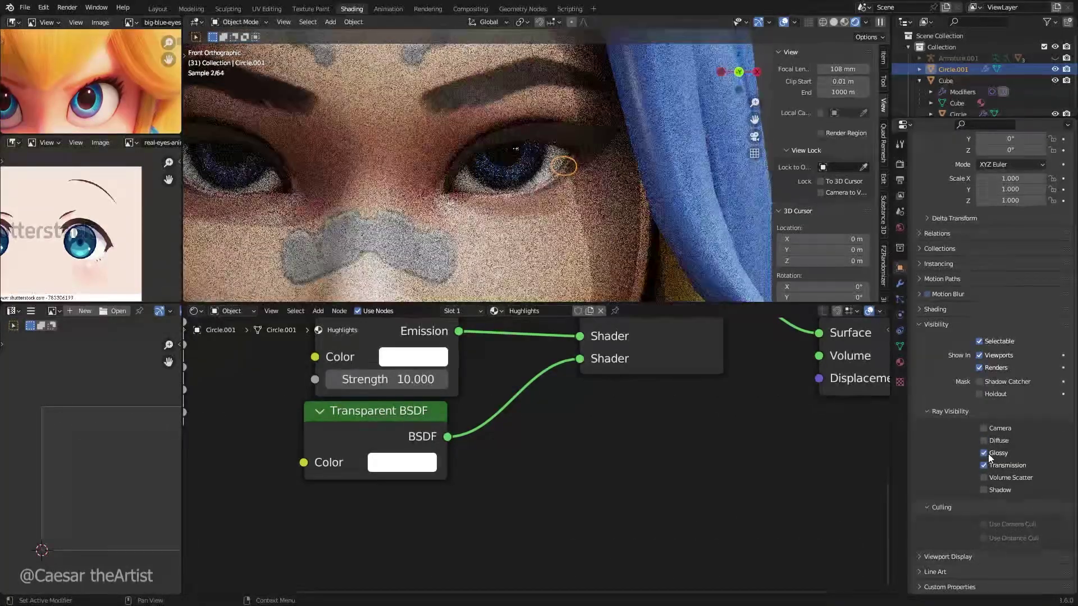
pyautogui.click(984, 465)
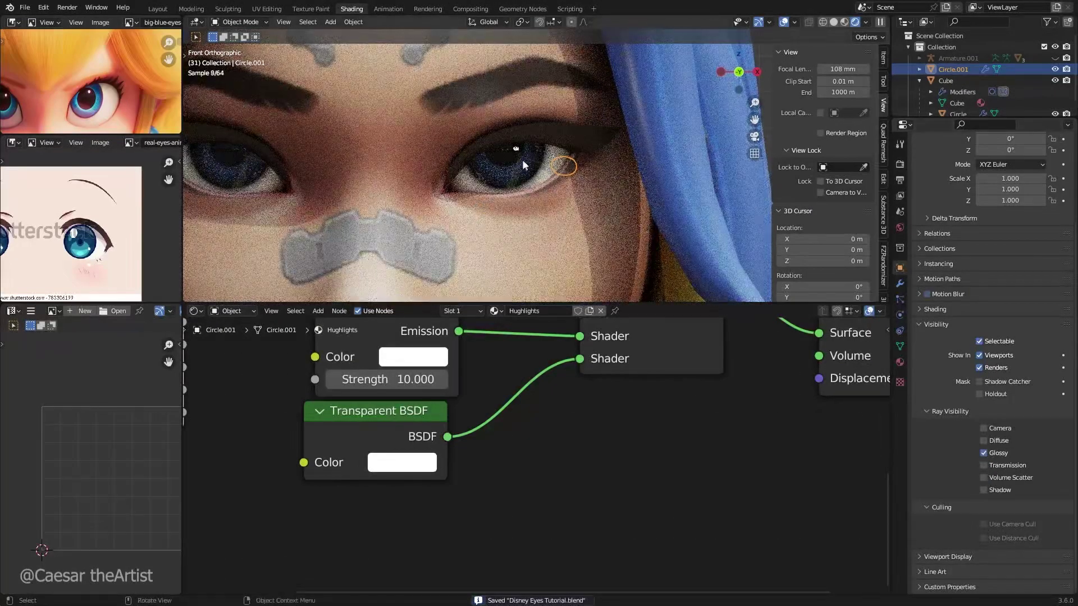
# Duplicate the highlight geometry in Edit Mode and move the copy along negative X to the inner corner of the other eye.
pyautogui.press('KP_7')
pyautogui.press('Tab')
pyautogui.keyDown('shift'); pyautogui.moveTo(536, 167); pyautogui.dragTo(568, 181, button='middle'); pyautogui.keyUp('shift')
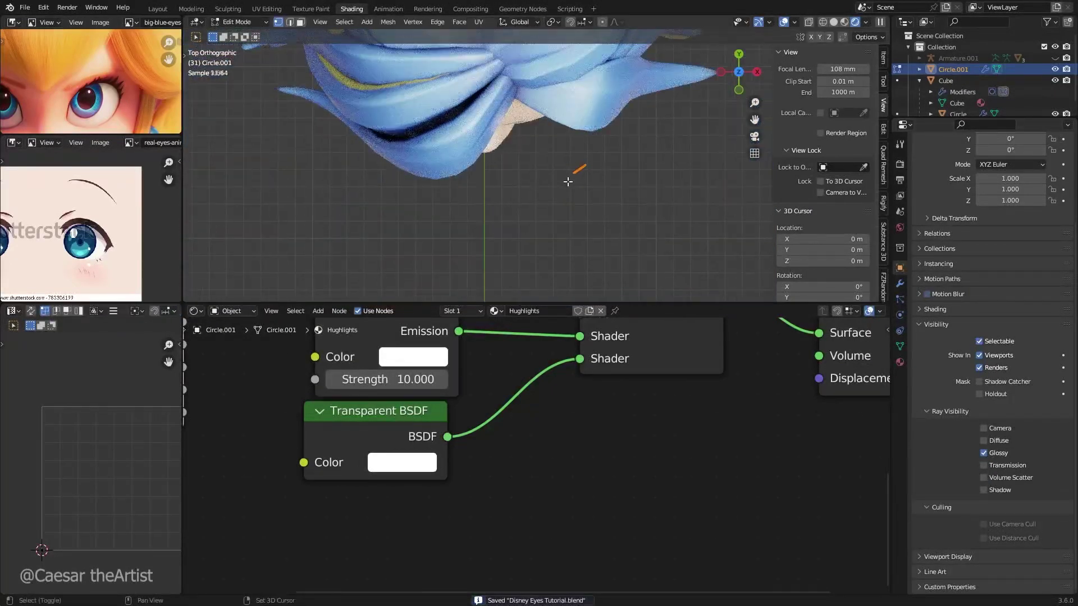
pyautogui.press('KP_1')
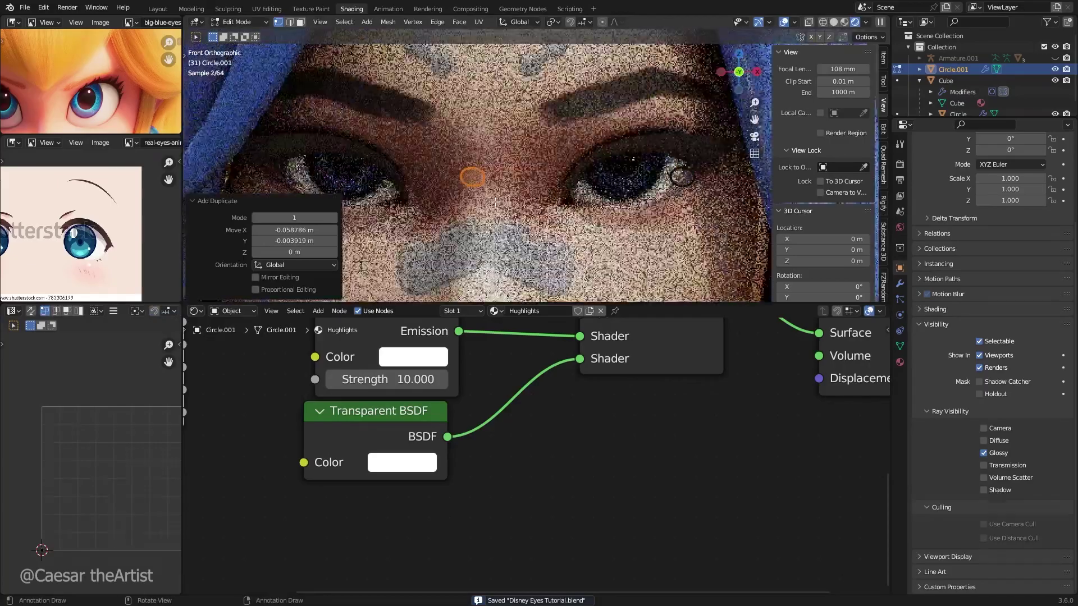
pyautogui.press('g')
pyautogui.press('x')
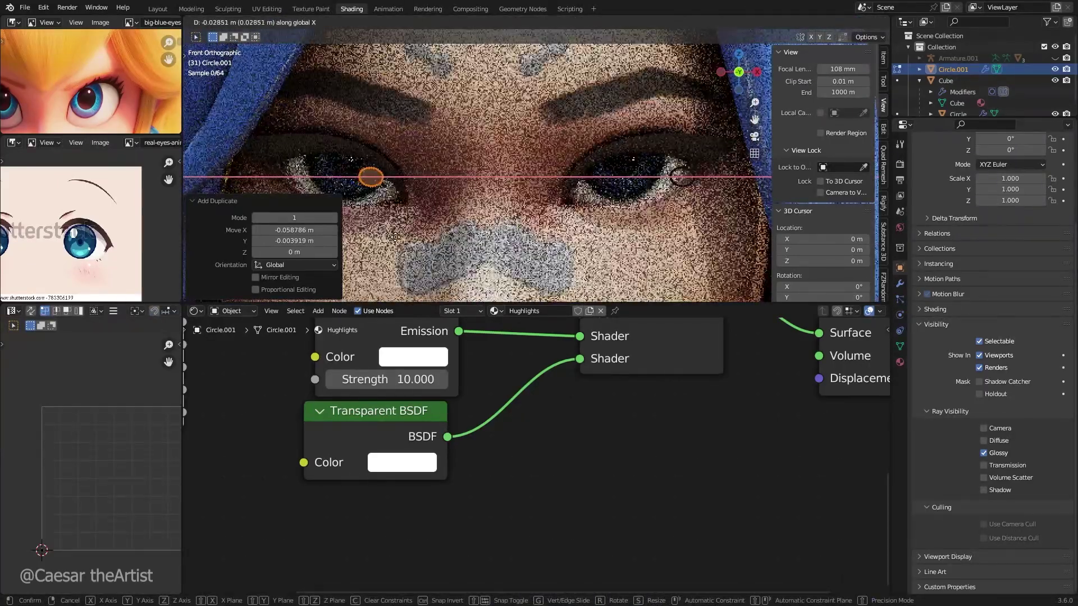
pyautogui.click(398, 233)
# Lower the duplicated highlight about 0.008 m along Z and return to Object Mode.
pyautogui.keyDown('shift'); pyautogui.moveTo(420, 224); pyautogui.dragTo(442, 215, button='middle'); pyautogui.keyUp('shift')
pyautogui.press('g')
pyautogui.press('z')
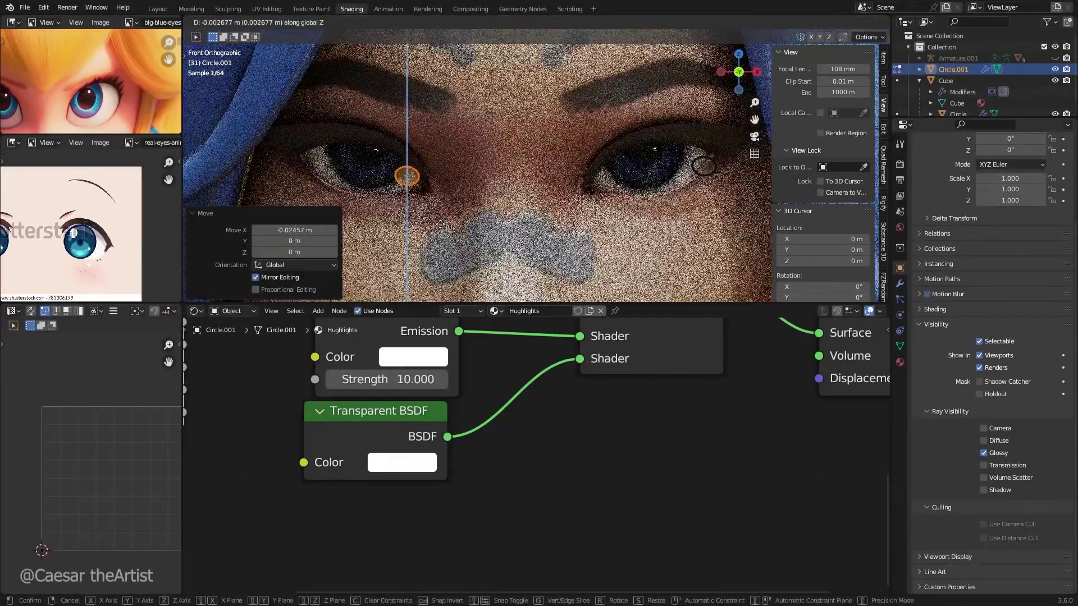
pyautogui.click(450, 243)
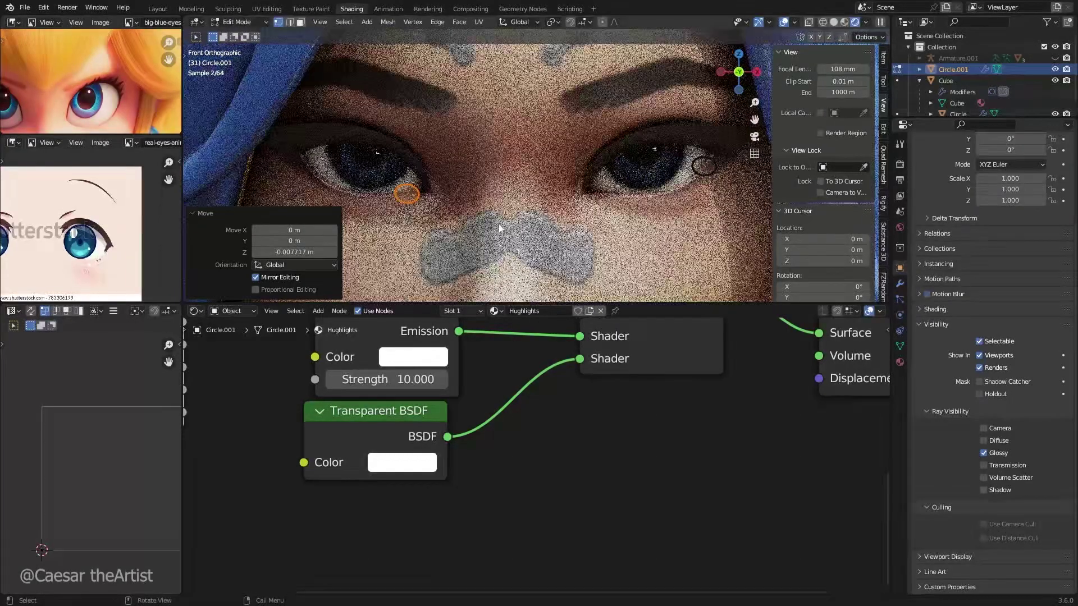
pyautogui.press('Tab')
pyautogui.scroll(-3, 470, 183)
pyautogui.scroll(-4, 419, 190)
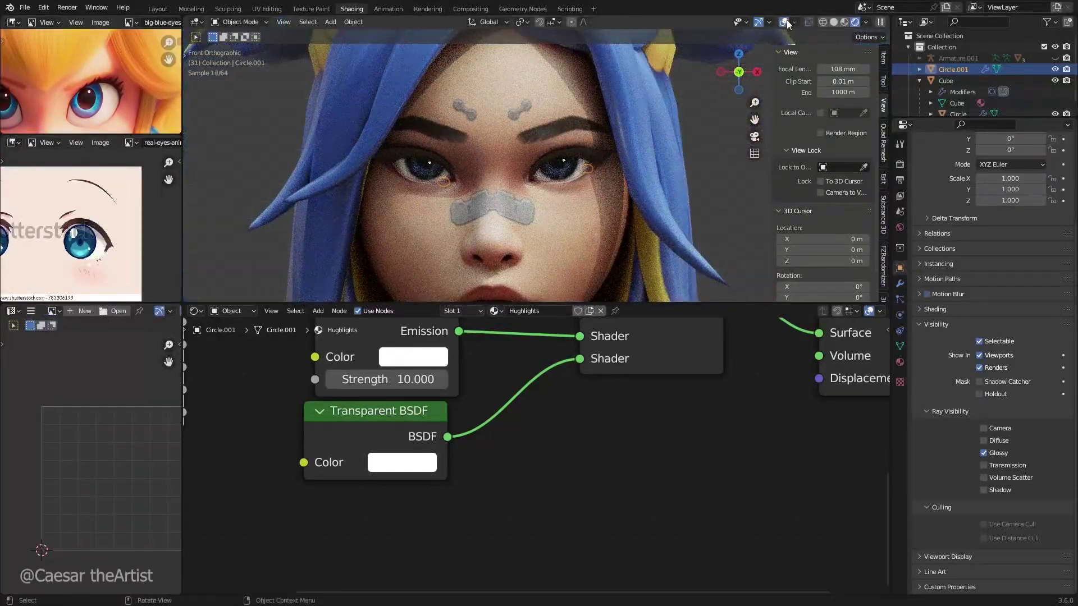
# Inspect the rendered eye highlights up close and from several angles, selecting the head mesh and saving the file.
pyautogui.scroll(-3, 538, 154)
pyautogui.scroll(5, 501, 202)
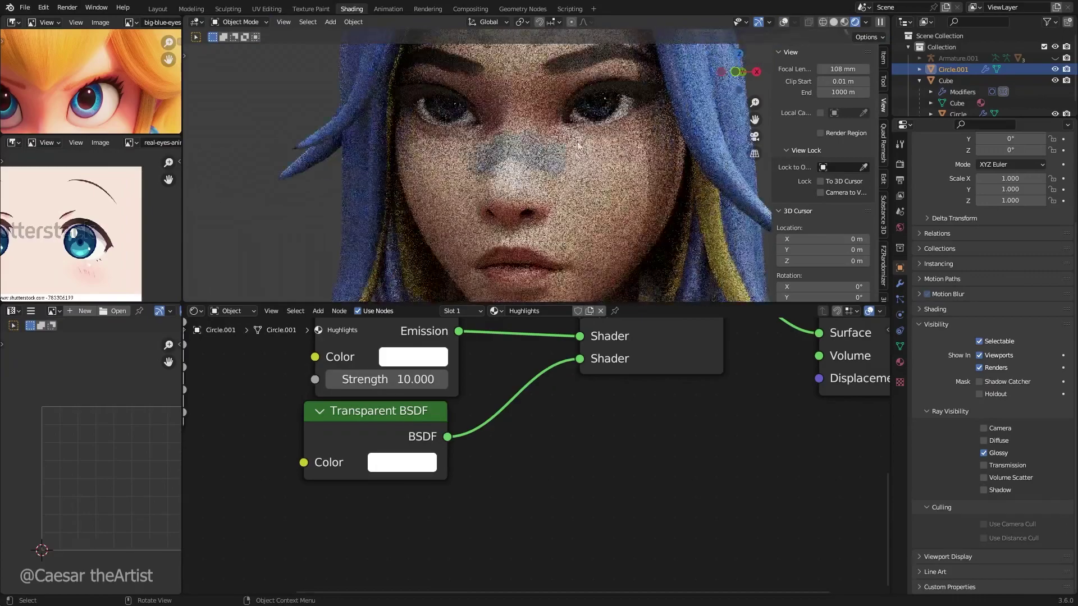
pyautogui.scroll(-1, 581, 123)
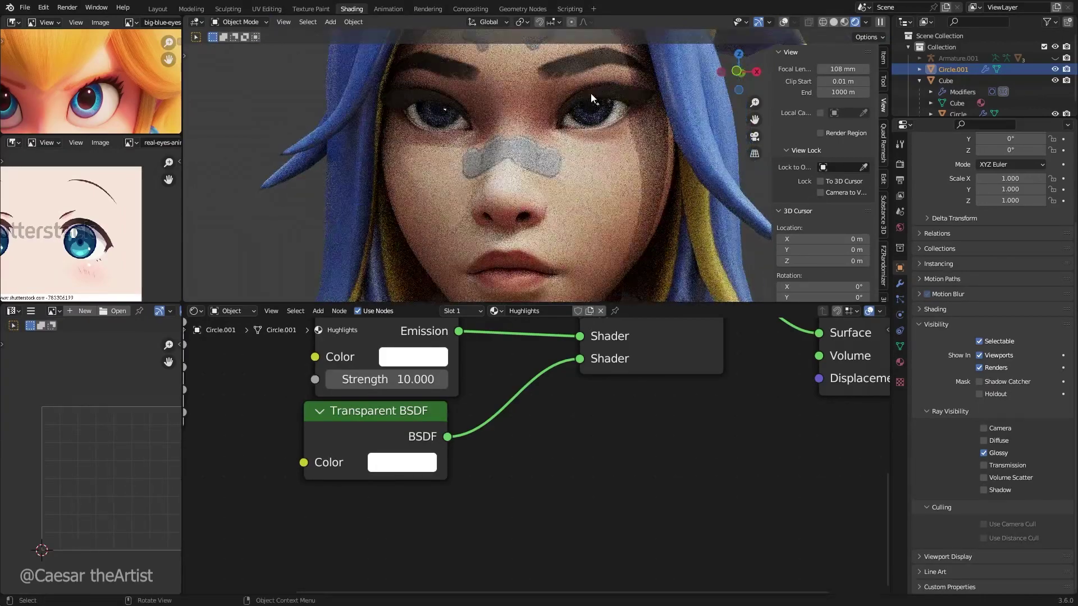
pyautogui.click(475, 136)
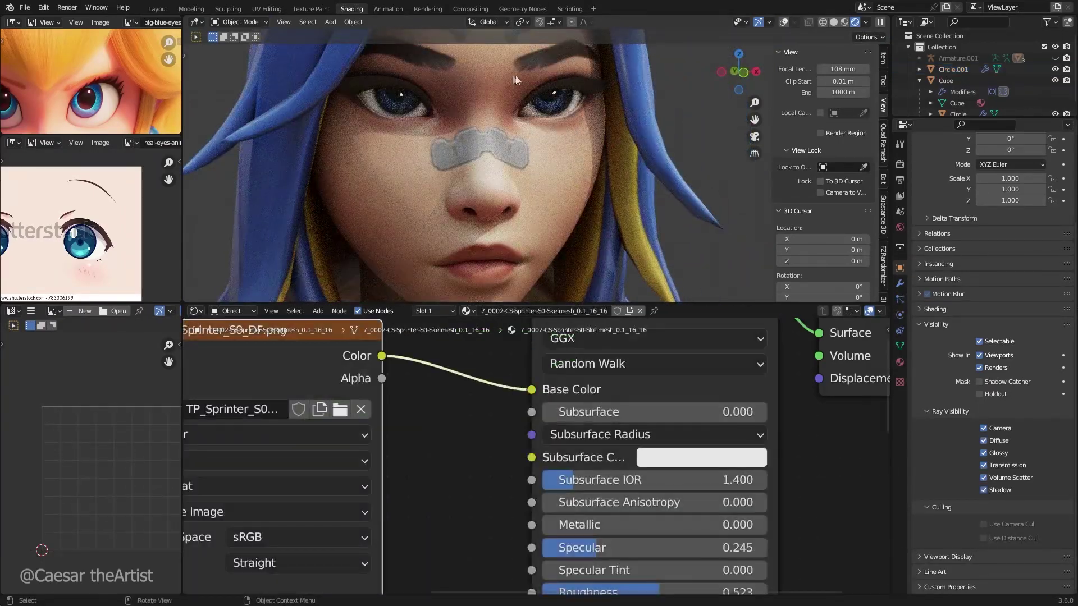
pyautogui.moveTo(475, 137); pyautogui.dragTo(466, 76, button='middle')
pyautogui.keyDown('ctrl'); pyautogui.moveTo(466, 75); pyautogui.dragTo(572, 176, button='middle'); pyautogui.keyUp('ctrl')
pyautogui.hotkey('ctrl', 's')
pyautogui.scroll(5, 564, 174)
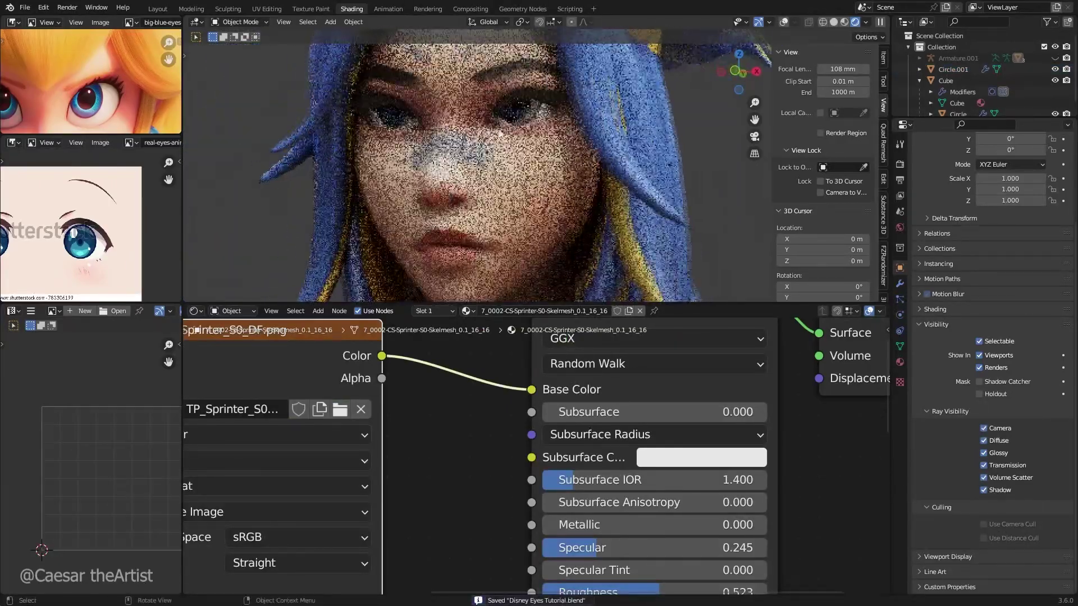
pyautogui.scroll(2, 470, 112)
pyautogui.scroll(-5, 606, 115)
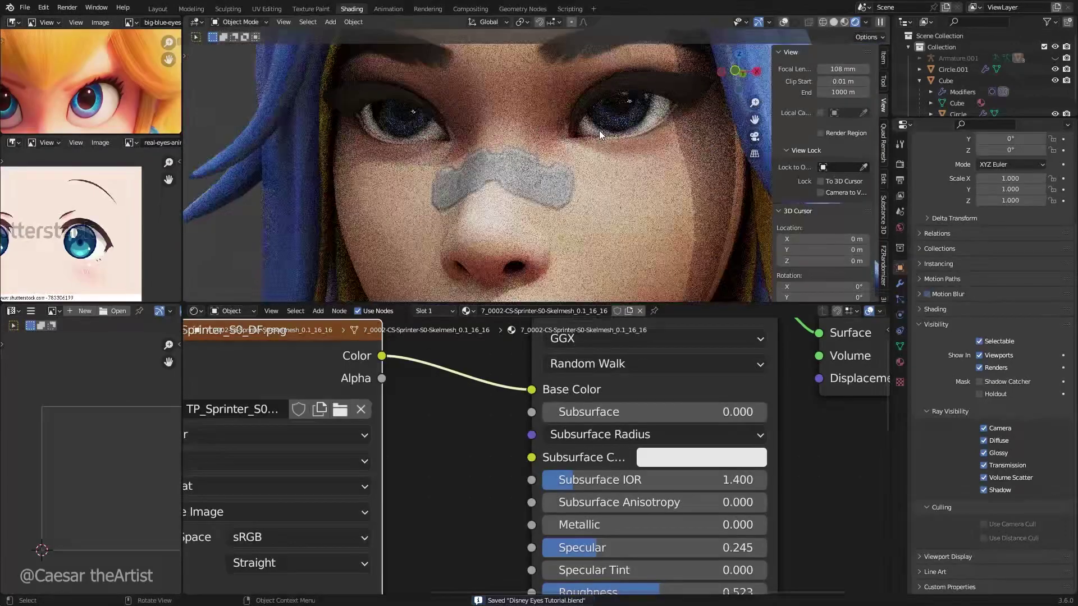
pyautogui.moveTo(607, 132); pyautogui.dragTo(628, 119, button='middle')
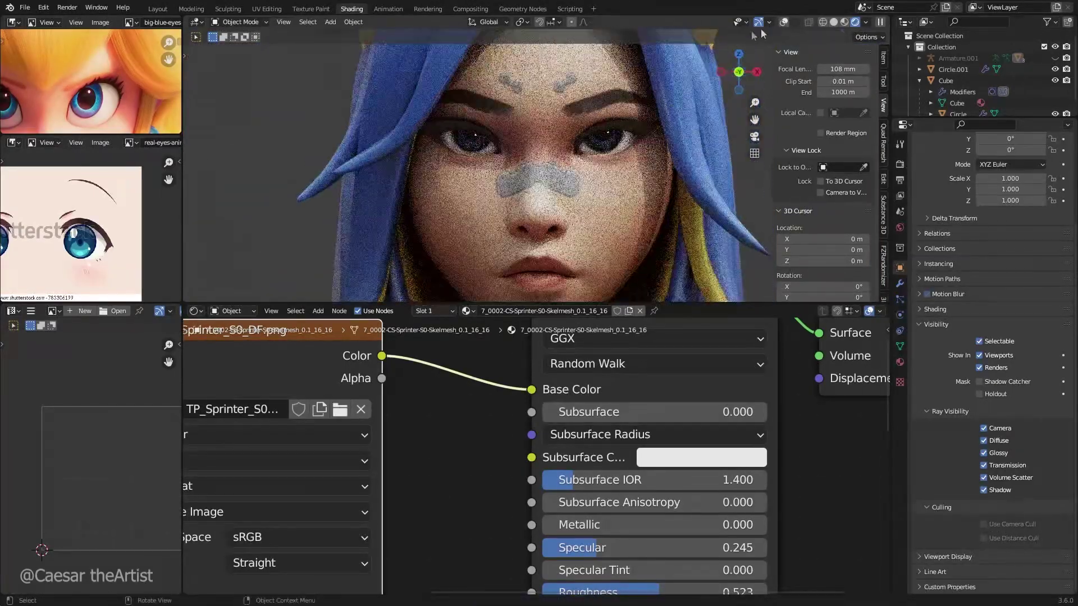
# Show the viewport overlays and scale both highlight shapes of Circle.001 by 1.157 in Edit Mode using Individual Origins as pivot.
pyautogui.click(791, 22)
pyautogui.click(784, 21)
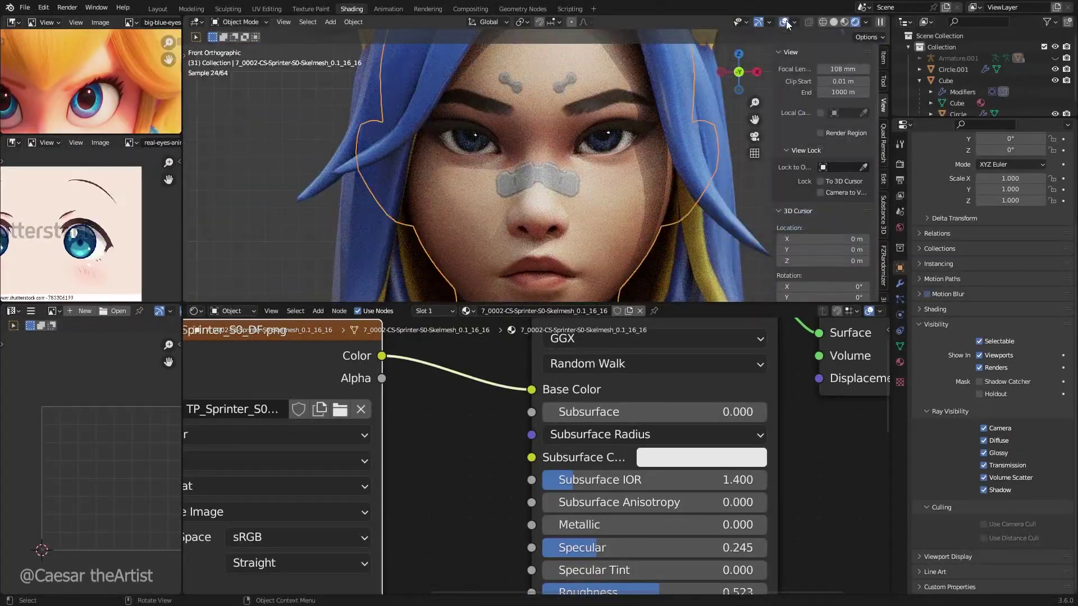
pyautogui.click(950, 69)
pyautogui.press('s')
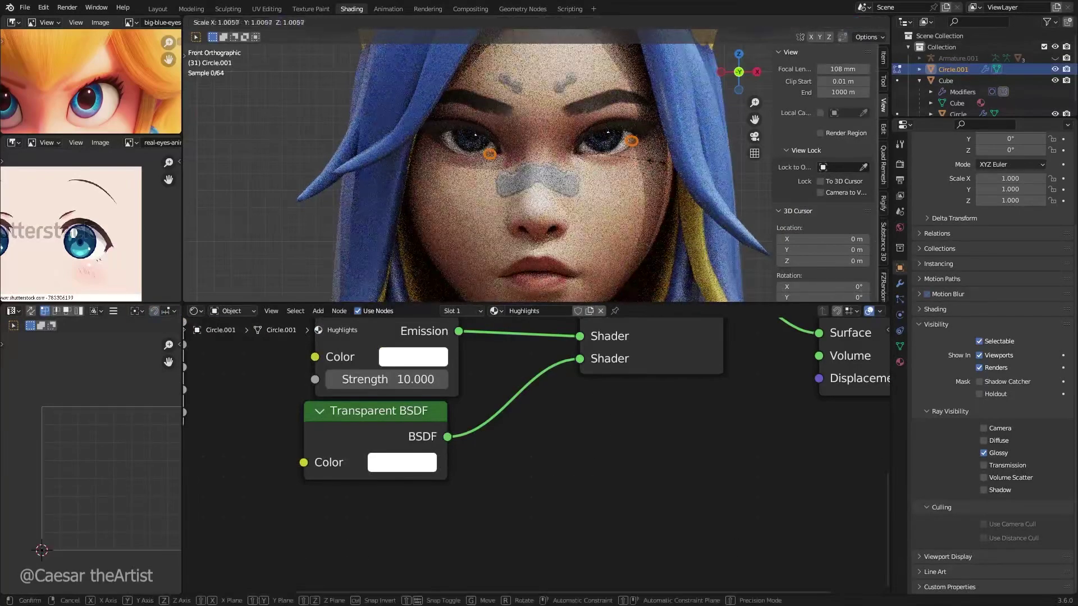
pyautogui.press('Escape')
pyautogui.press('Tab')
pyautogui.click(553, 22)
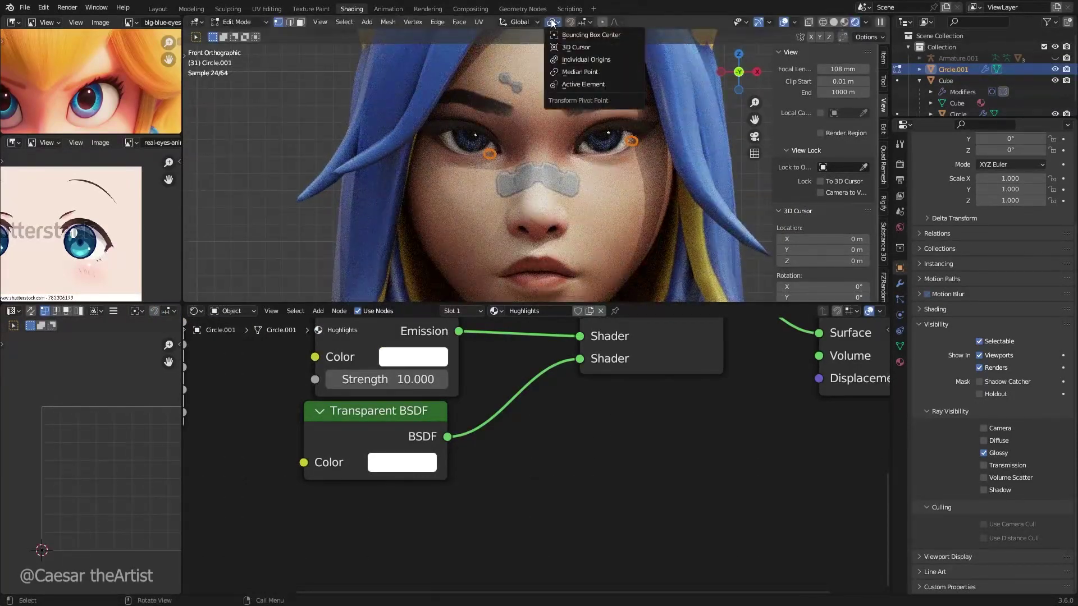
pyautogui.click(559, 59)
pyautogui.press('Tab')
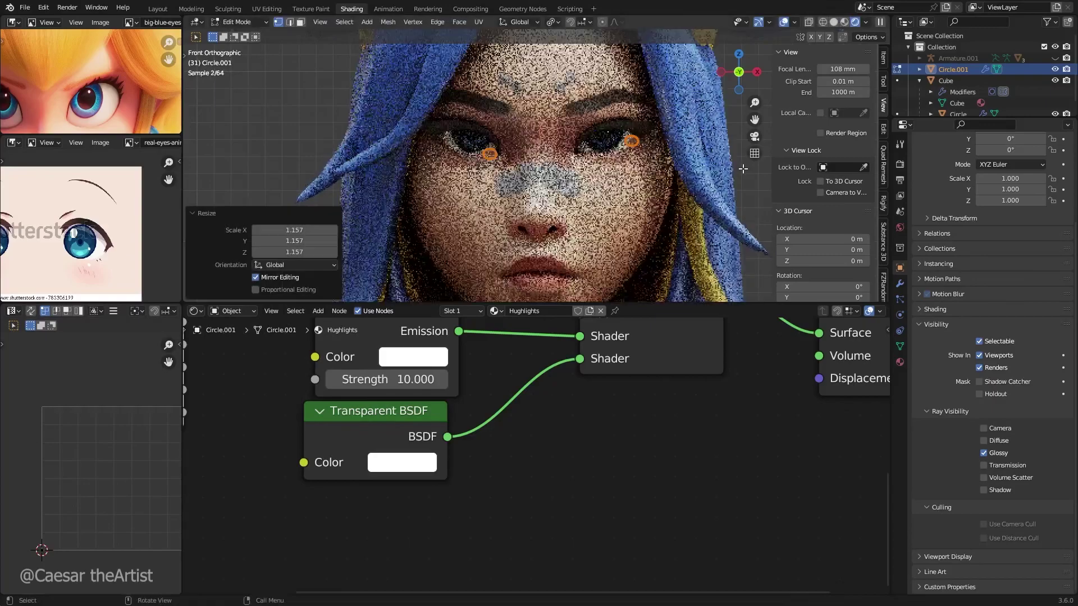
pyautogui.scroll(2, 618, 154)
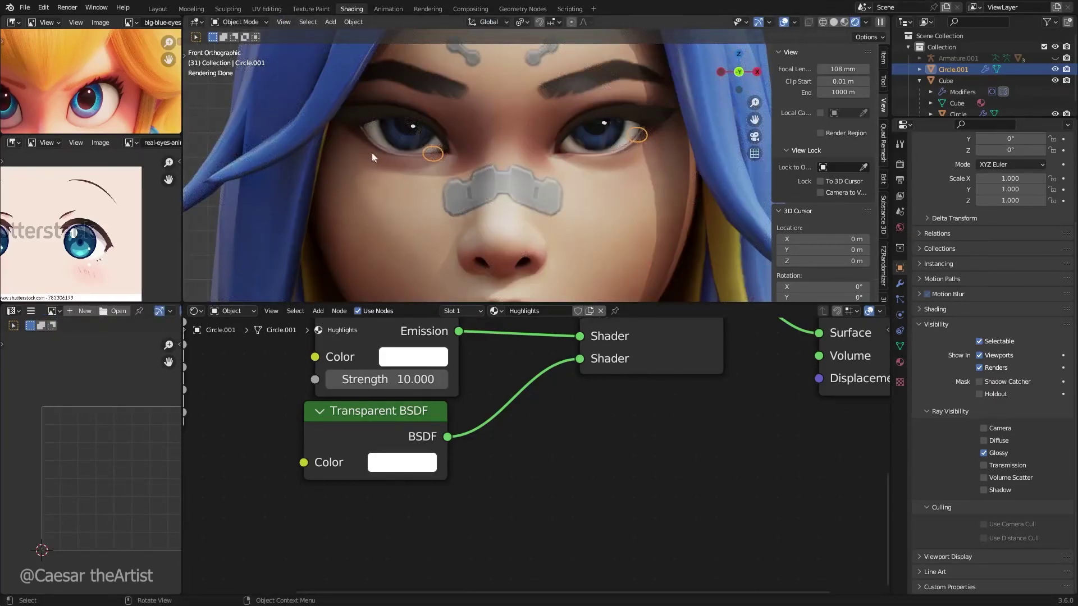
# Hide the viewport overlays, save the file and check the enlarged highlights in both eyes.
pyautogui.click(783, 23)
pyautogui.scroll(-5, 467, 186)
pyautogui.hotkey('ctrl', 's')
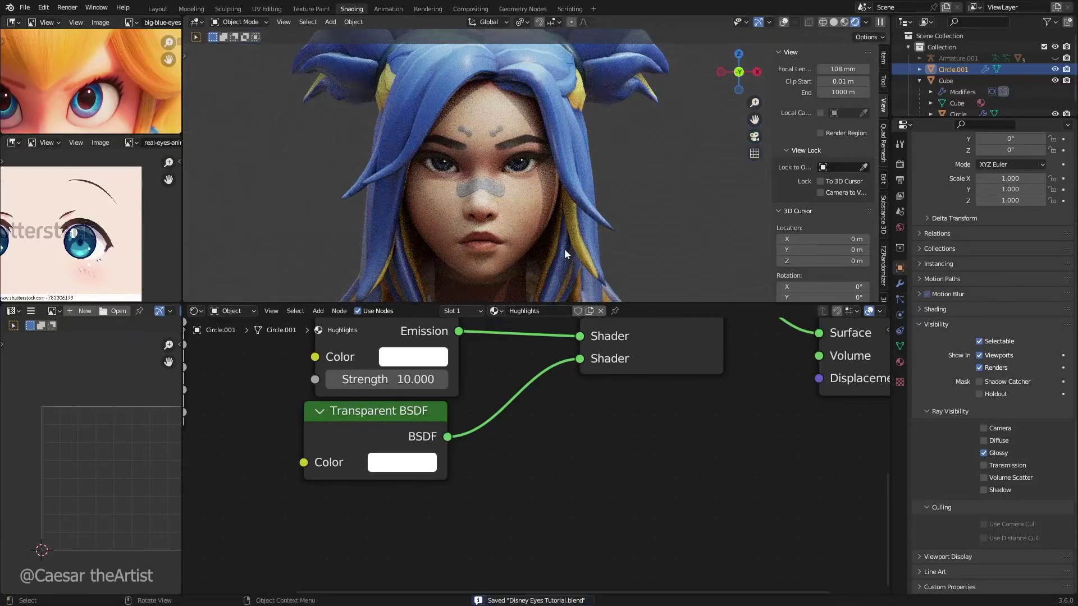
pyautogui.scroll(4, 437, 153)
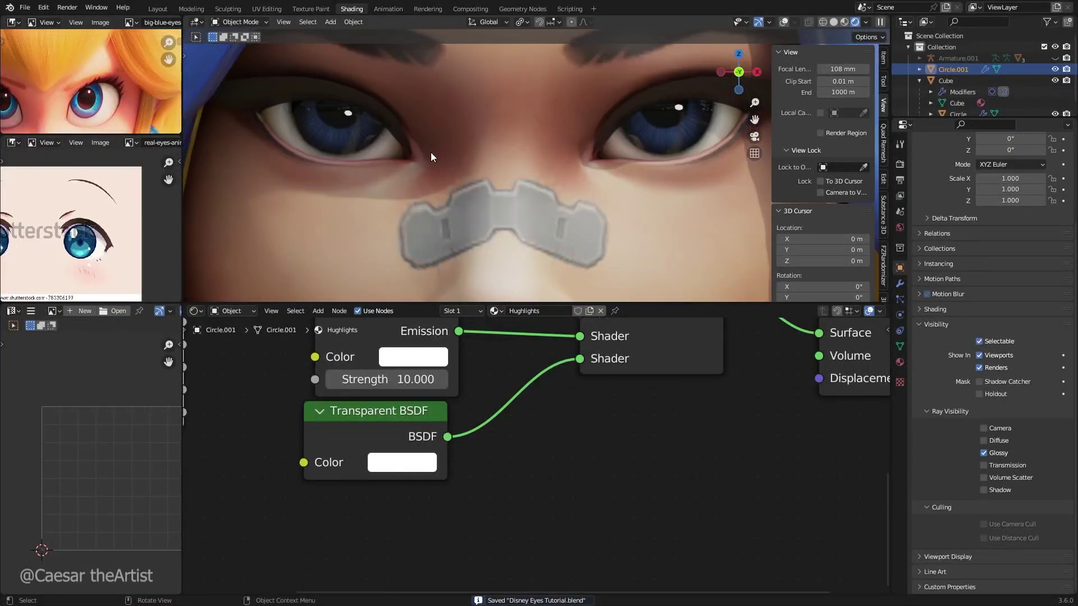
pyautogui.scroll(-4, 429, 152)
pyautogui.scroll(1, 430, 153)
# Move the highlight copy at the inner eye corner about 0.0037 m along X and 0.0011 m along Z, then save the file.
pyautogui.press('Tab')
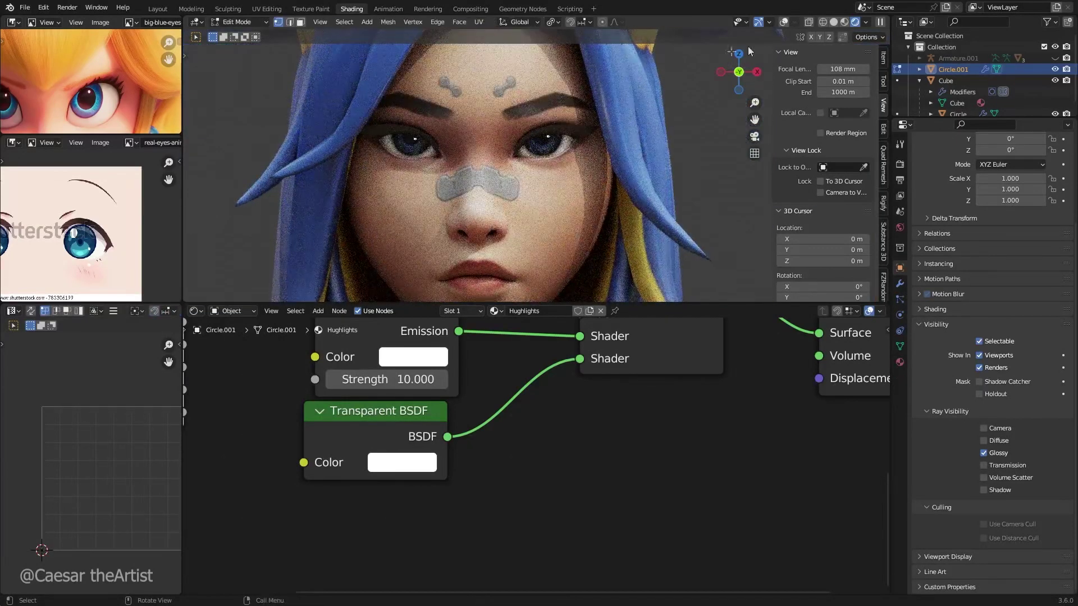
pyautogui.scroll(2, 466, 219)
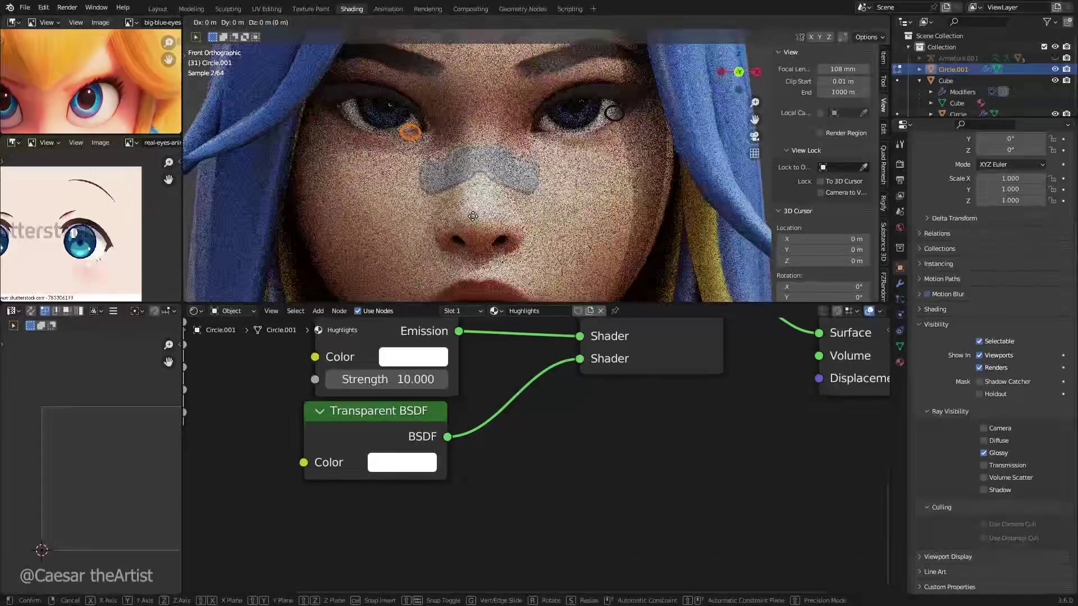
pyautogui.press('g')
pyautogui.click(481, 212)
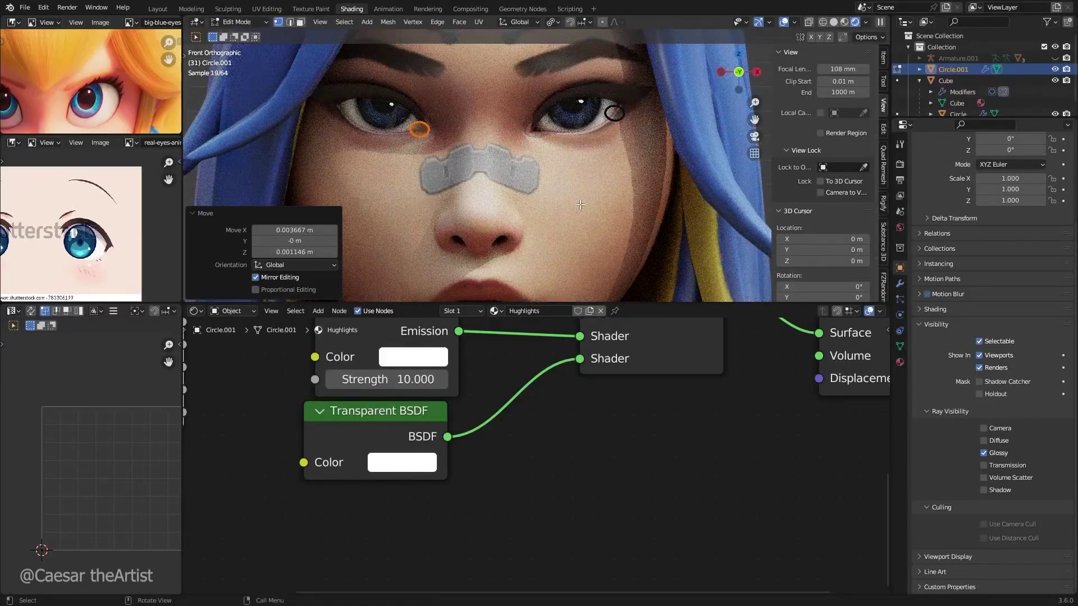
pyautogui.scroll(-3, 580, 205)
pyautogui.press('Tab')
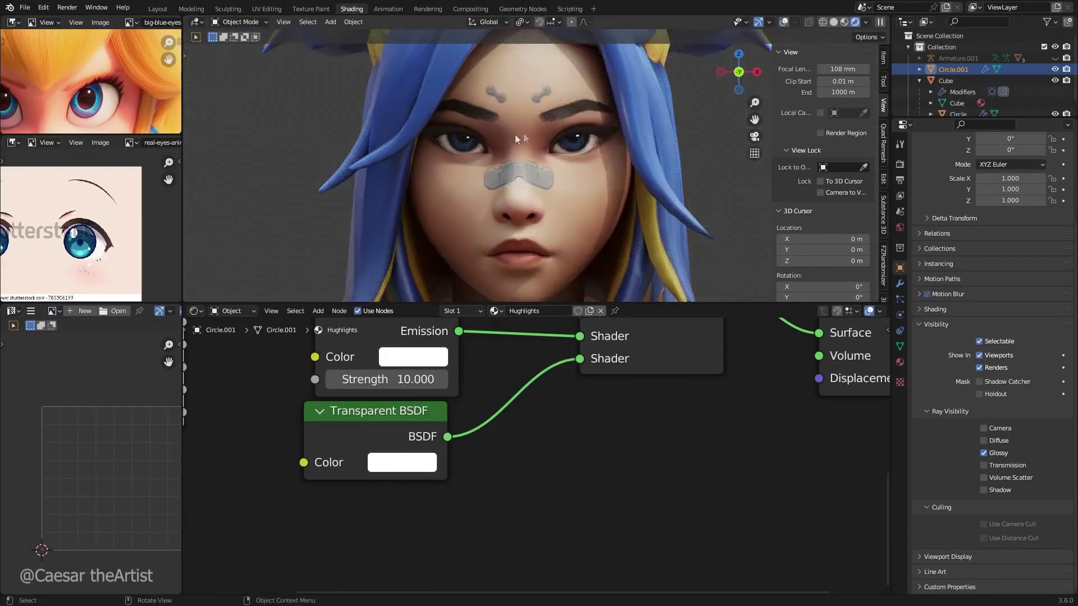
pyautogui.hotkey('ctrl', 's')
# Examine the rendered head and eye highlights from the front and an angled view, along with the highlight material's node setup.
pyautogui.scroll(-4, 525, 166)
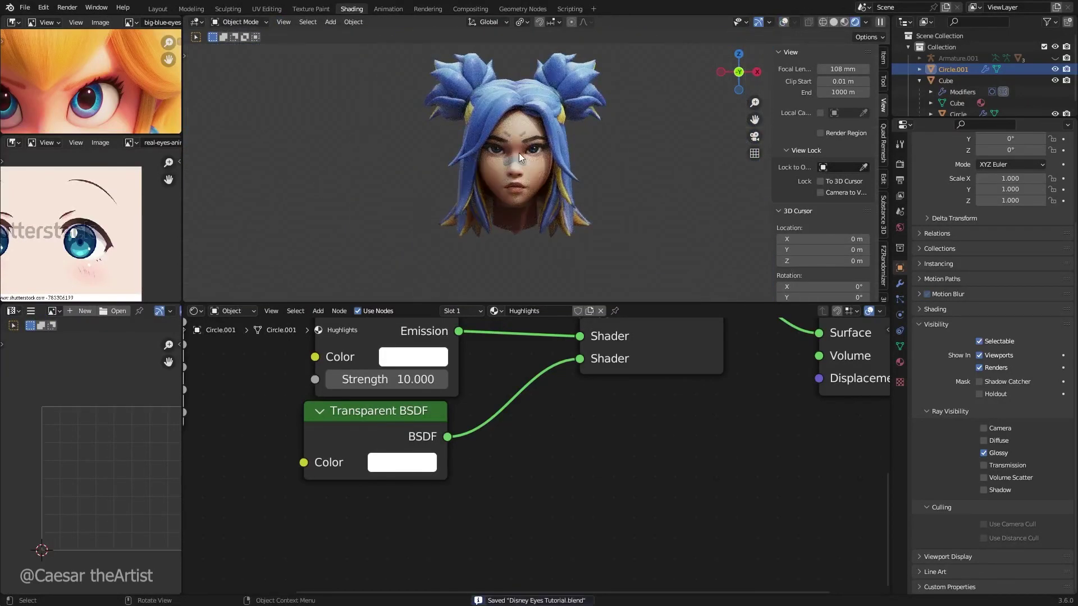
pyautogui.scroll(4, 518, 153)
pyautogui.moveTo(518, 152); pyautogui.dragTo(591, 168, button='middle')
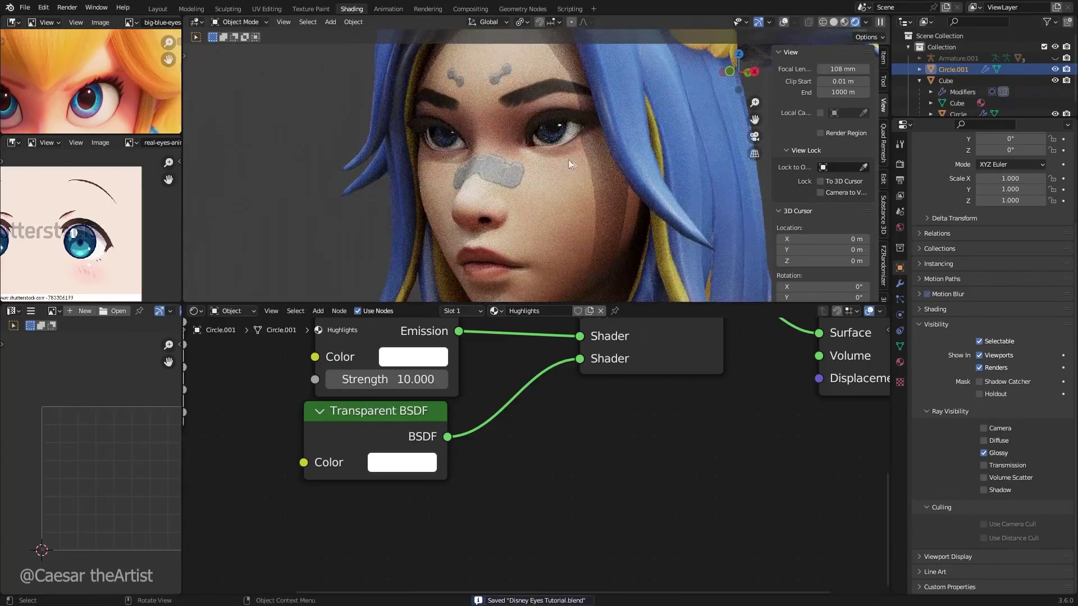
pyautogui.scroll(-4, 568, 159)
pyautogui.scroll(-3, 455, 403)
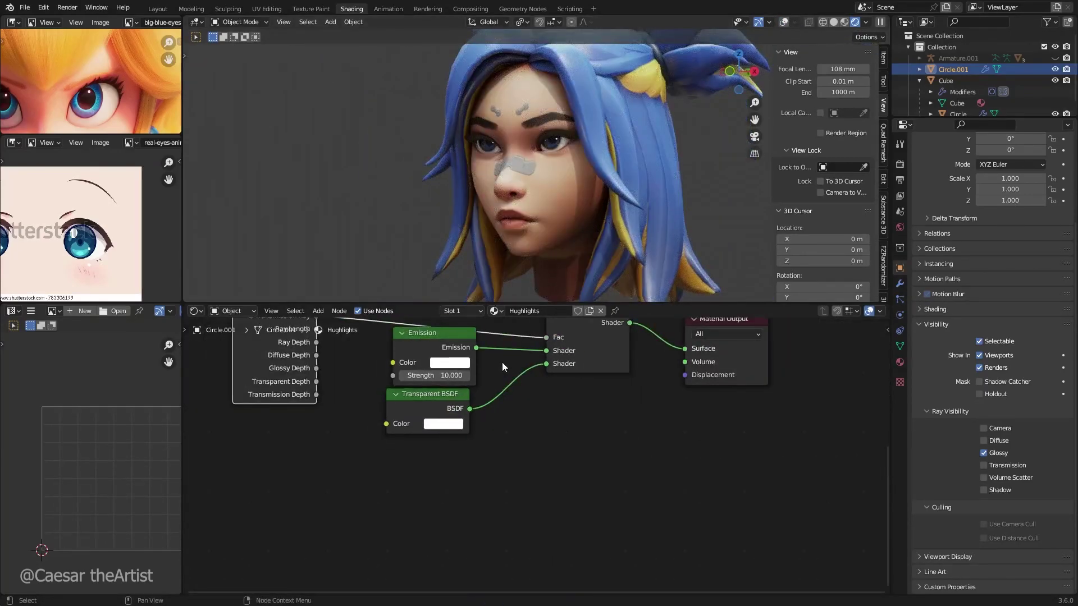
pyautogui.moveTo(503, 362); pyautogui.dragTo(503, 408, button='middle')
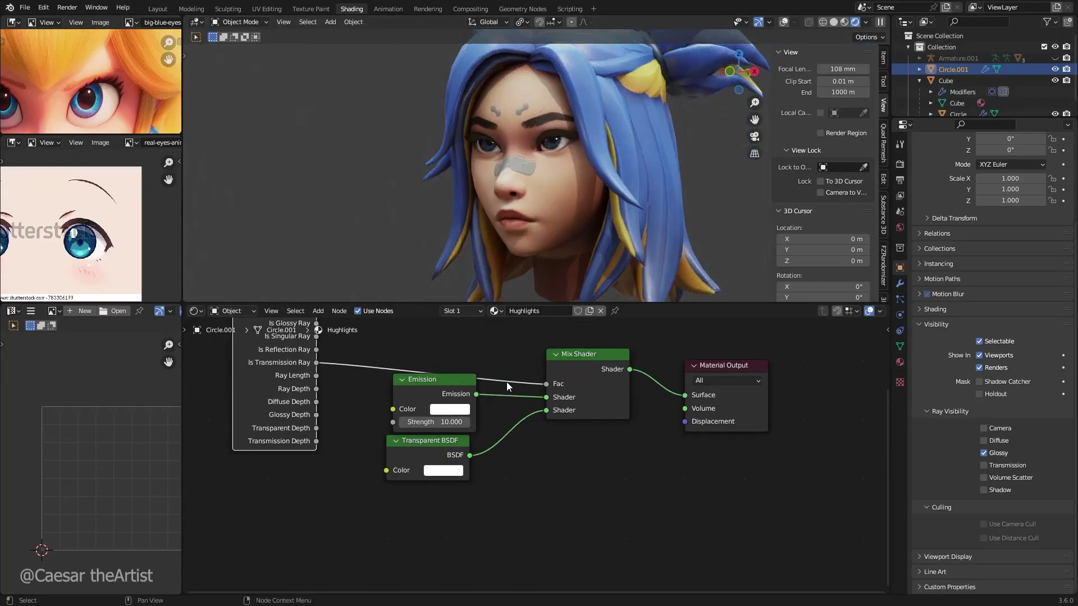
pyautogui.keyDown('shift'); pyautogui.scroll(2, 506, 382); pyautogui.keyUp('shift')
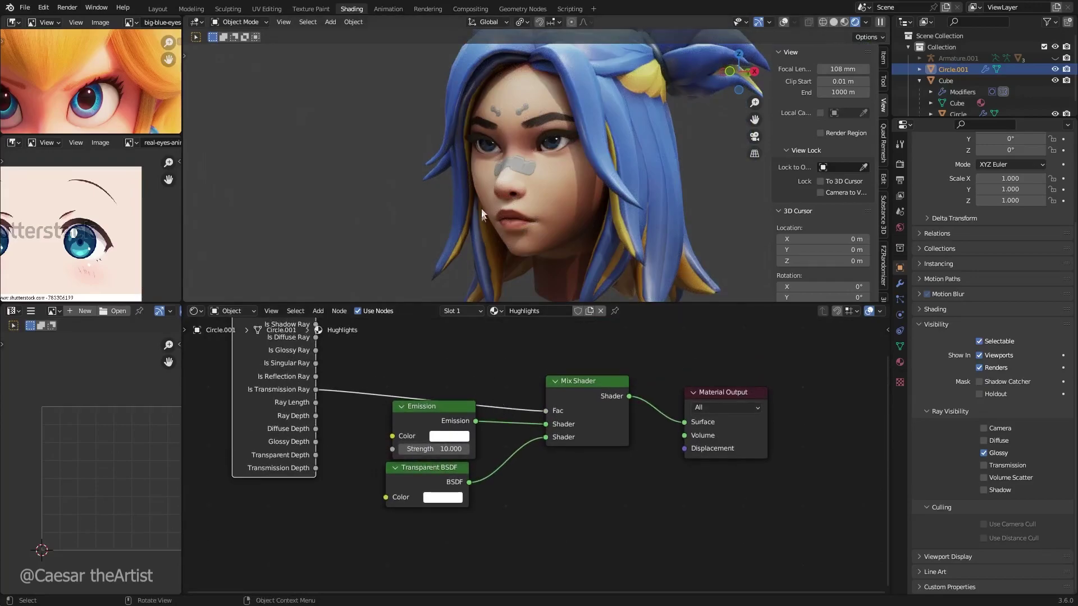
pyautogui.moveTo(481, 210); pyautogui.dragTo(449, 103, button='middle')
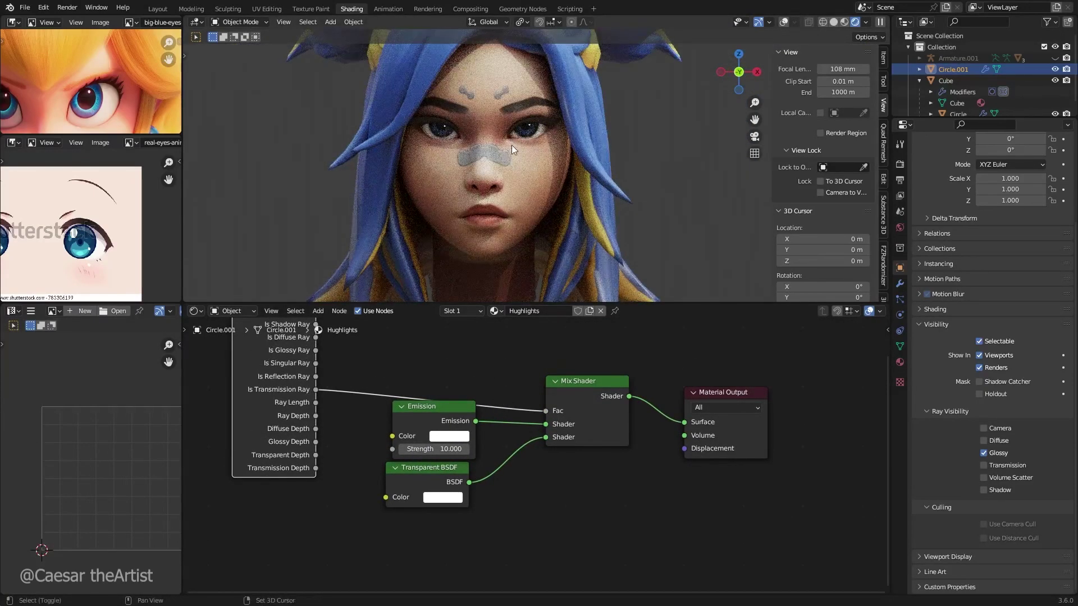
pyautogui.keyDown('shift'); pyautogui.moveTo(511, 145); pyautogui.dragTo(511, 153, button='middle'); pyautogui.keyUp('shift')
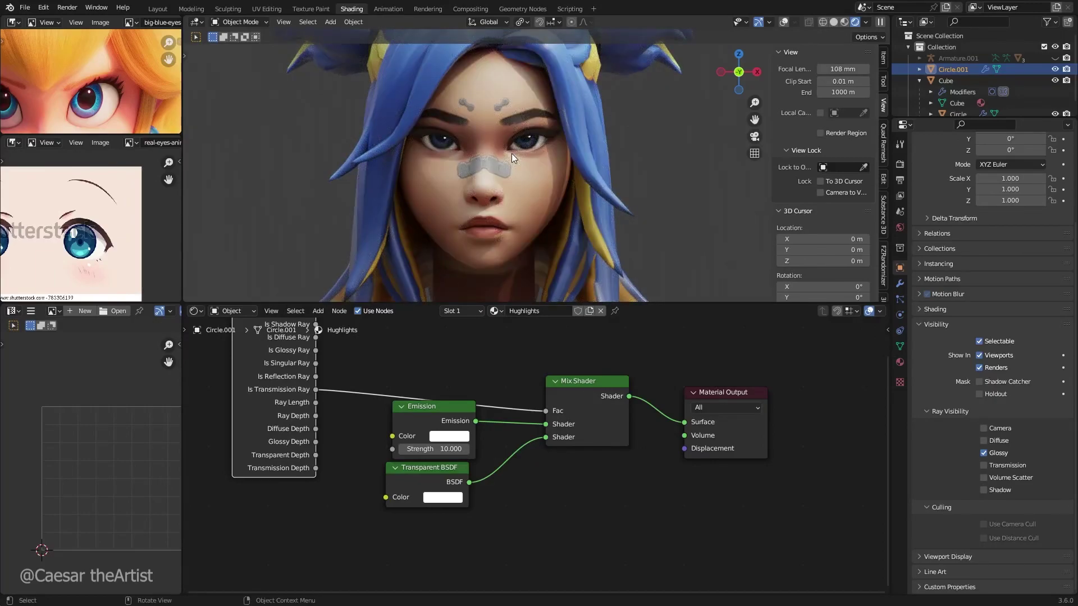
pyautogui.scroll(3, 520, 153)
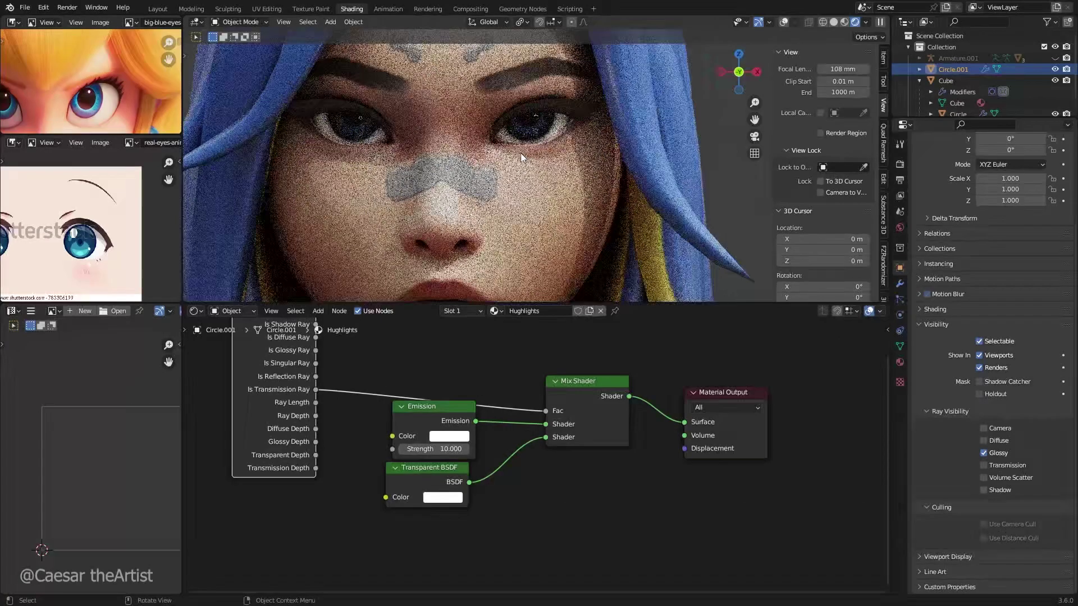